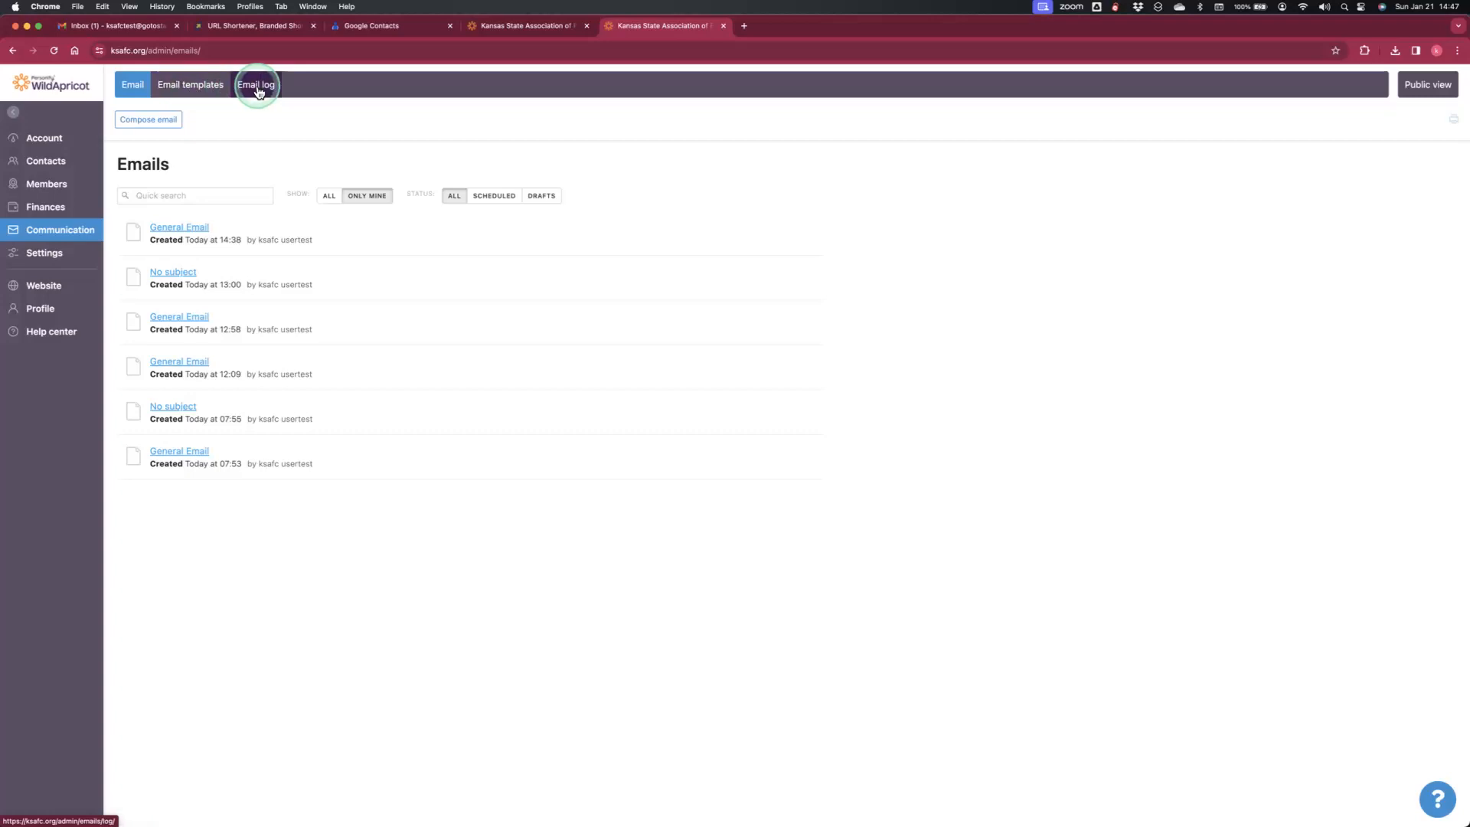
- Browse the custom, themed and basic email templates
{"action": "left_click", "coordinate": [197, 95]}
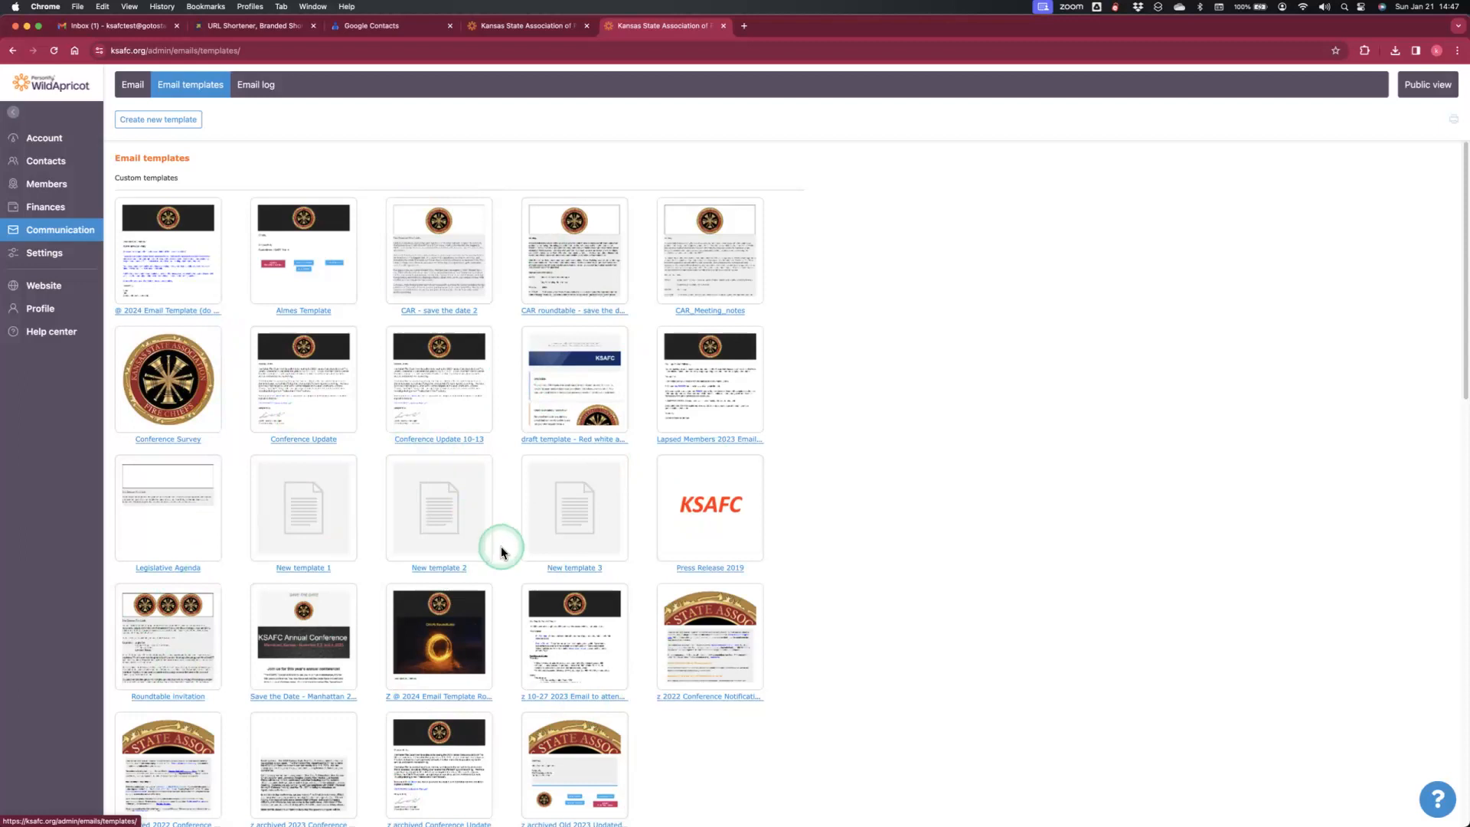
{"action": "scroll", "coordinate": [496, 546], "scroll_direction": "down", "scroll_amount": 4}
{"action": "scroll", "coordinate": [497, 545], "scroll_direction": "down", "scroll_amount": 4}
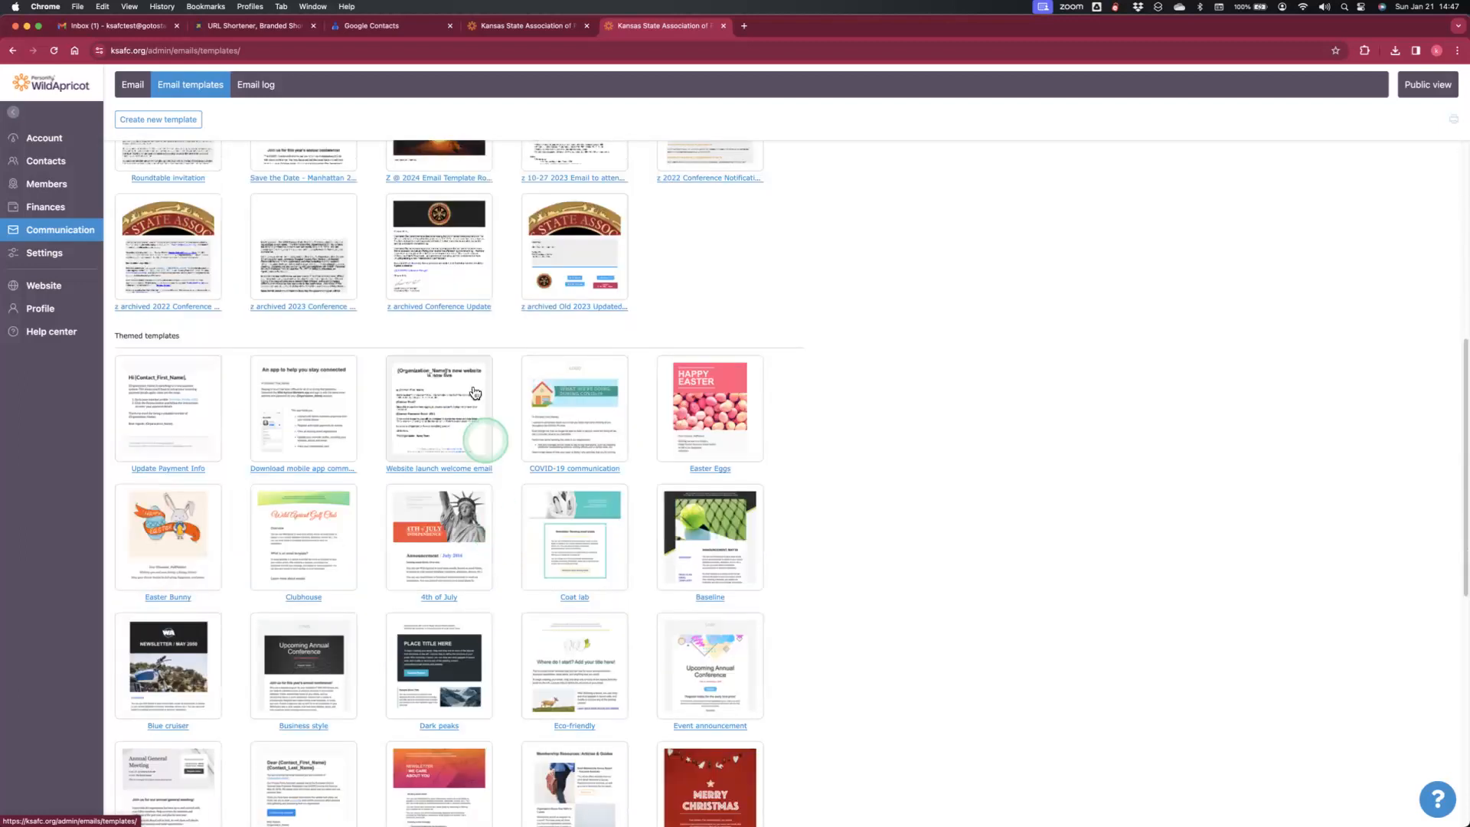
{"action": "scroll", "coordinate": [469, 542], "scroll_direction": "down", "scroll_amount": 2}
{"action": "scroll", "coordinate": [464, 565], "scroll_direction": "down", "scroll_amount": 6}
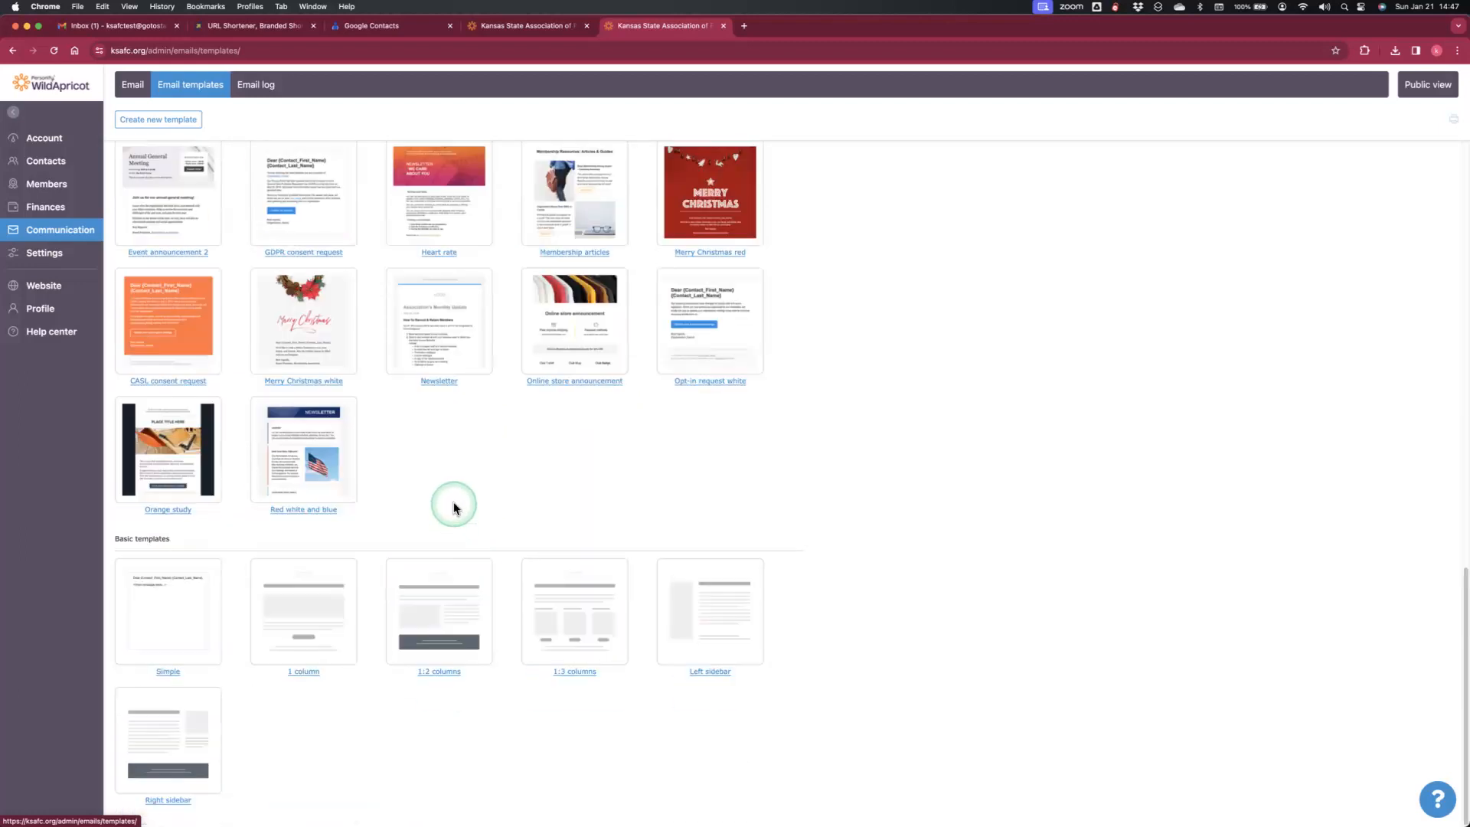
{"action": "scroll", "coordinate": [460, 605], "scroll_direction": "up", "scroll_amount": 15}
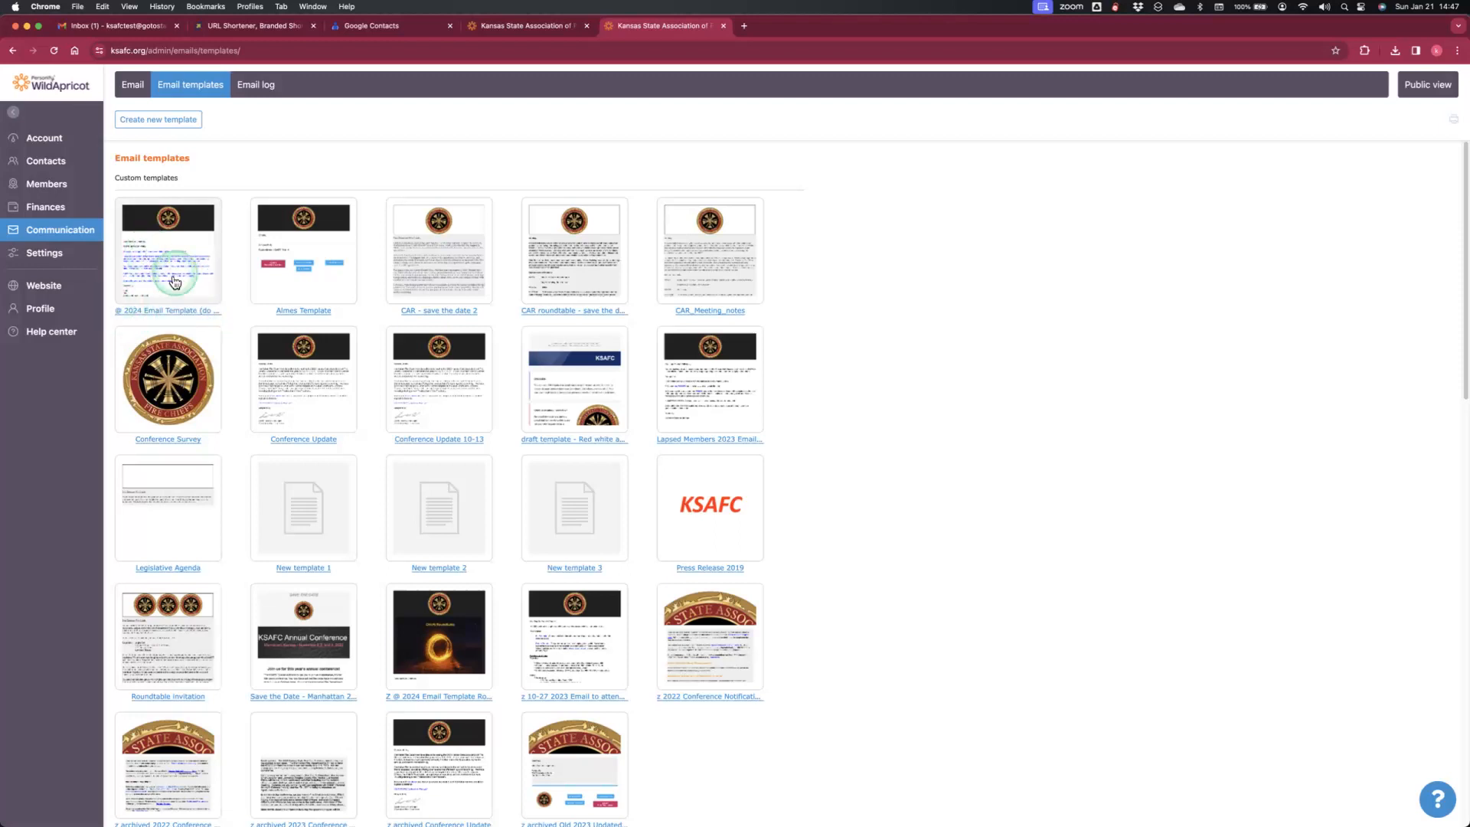
{"action": "mouse_move", "coordinate": [98, 308]}
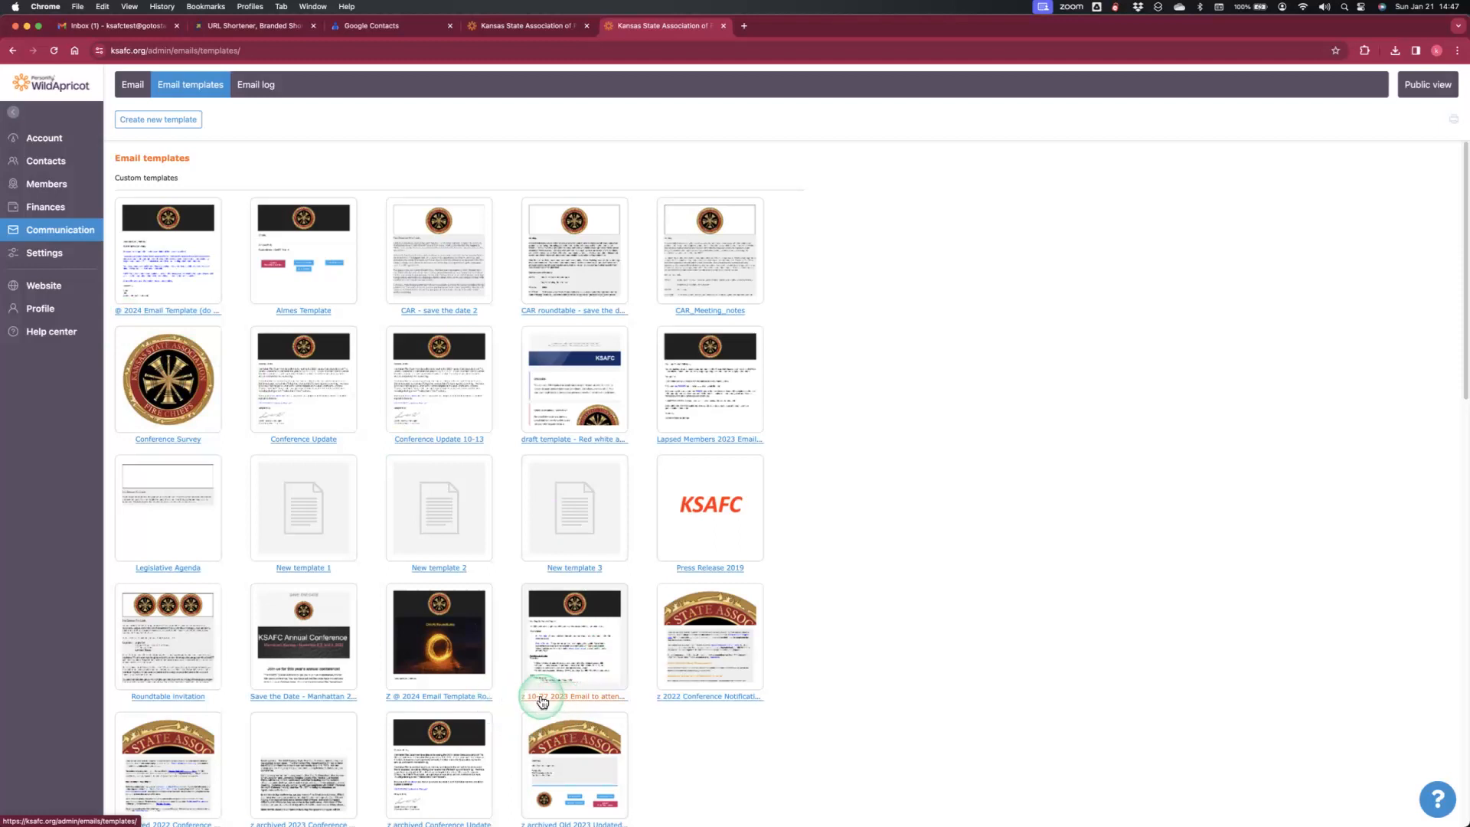
- Preview the "@ 2024 Email Template (do not change)" and the custom template beside it, and return to the template list
{"action": "left_click", "coordinate": [158, 282]}
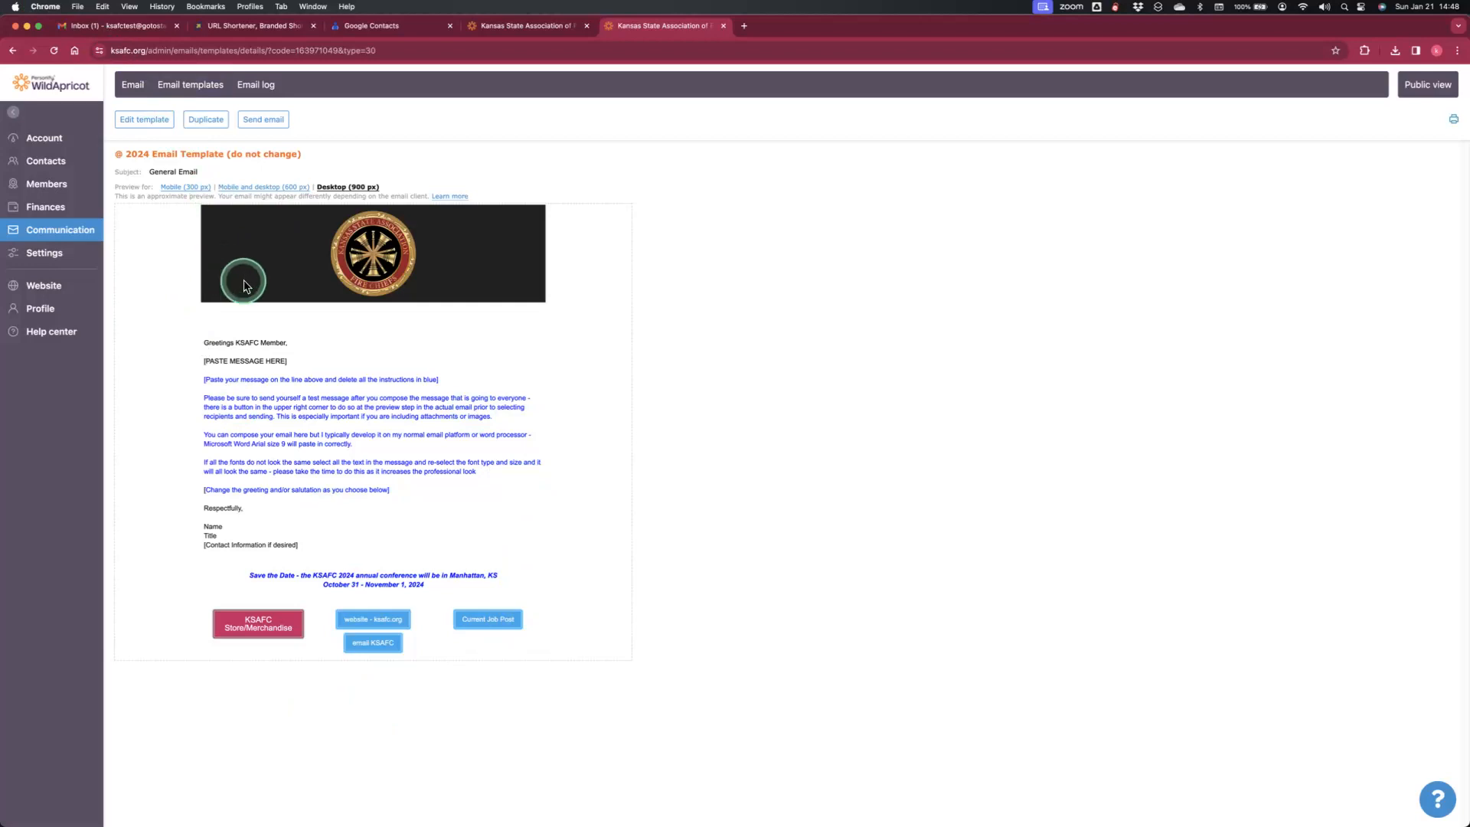
{"action": "left_click", "coordinate": [12, 51]}
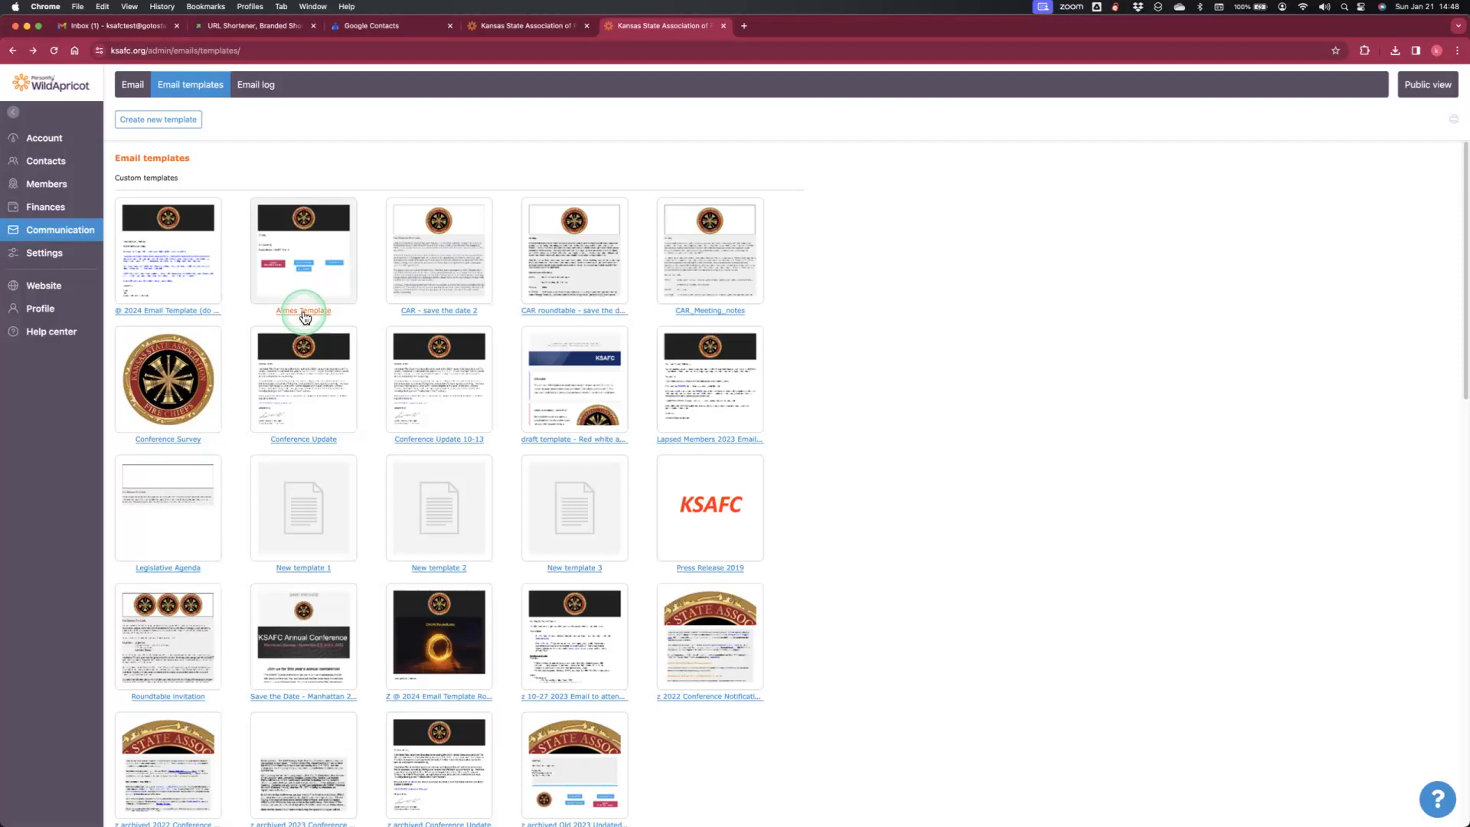
{"action": "left_click", "coordinate": [306, 228]}
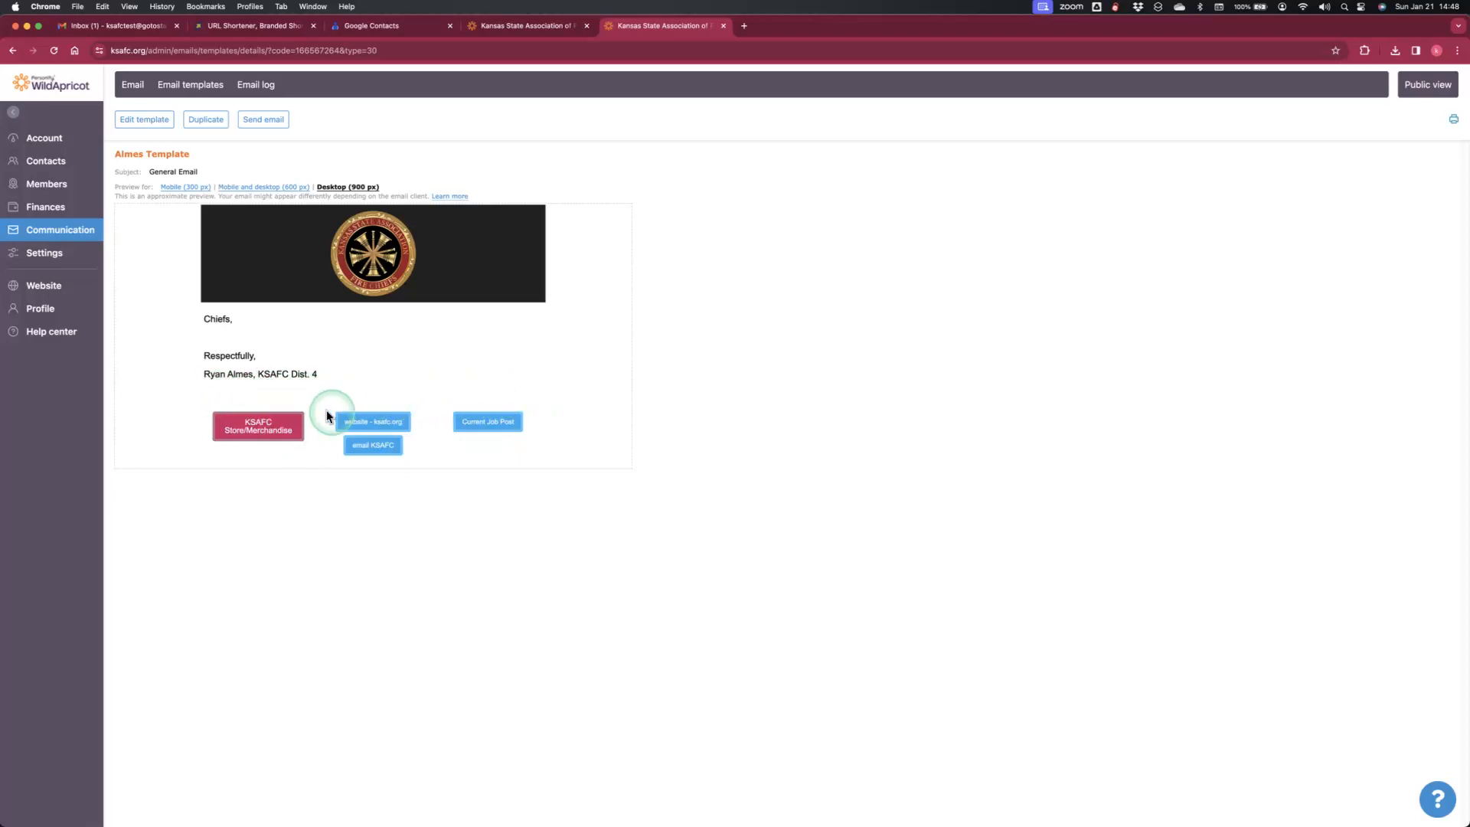
{"action": "left_click", "coordinate": [145, 123]}
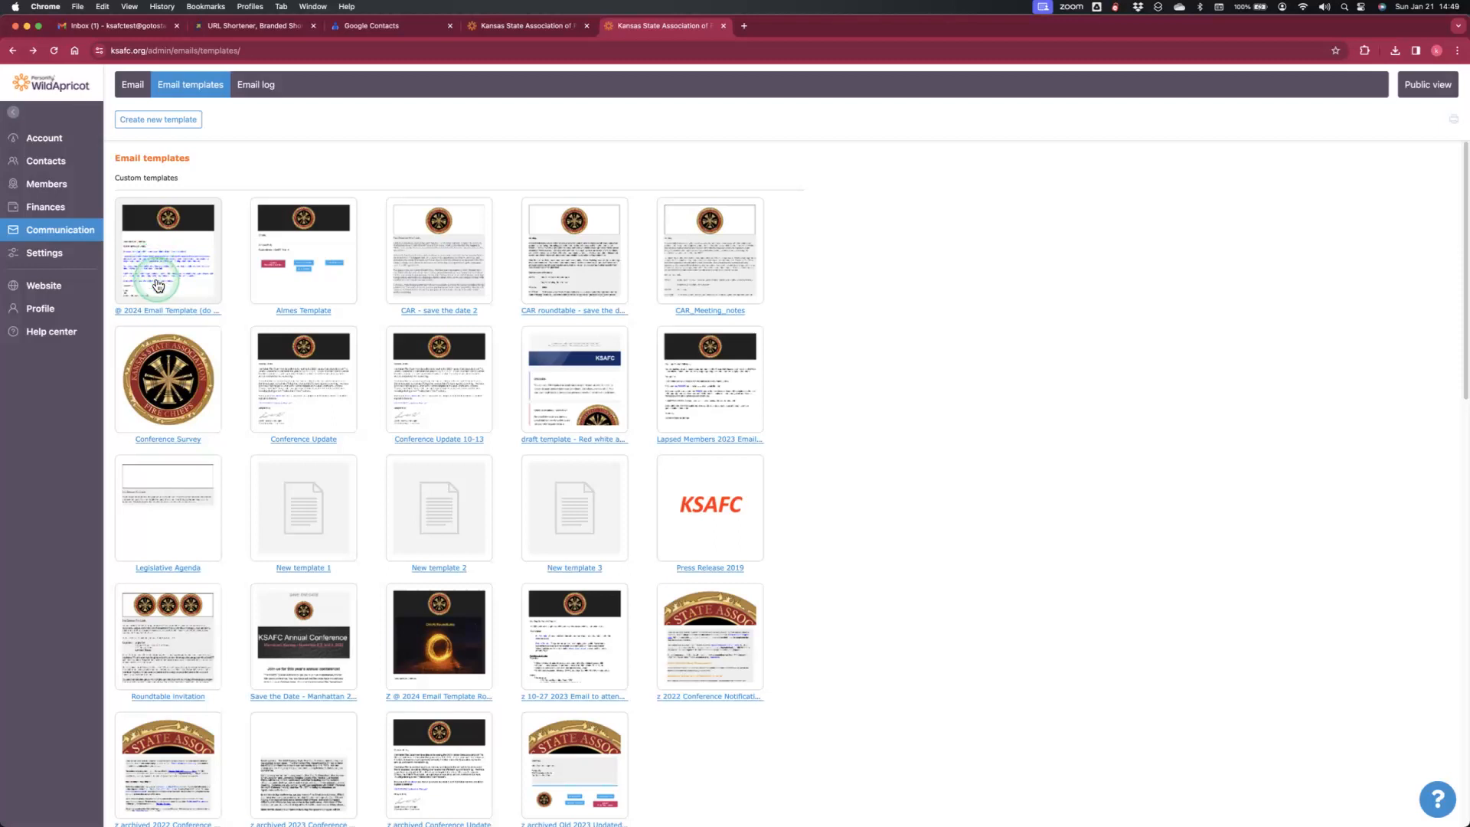
- Open the email log entry "Info from your IAFC president" from January 21, 2024 and check its delivery failures
{"action": "left_click", "coordinate": [256, 84]}
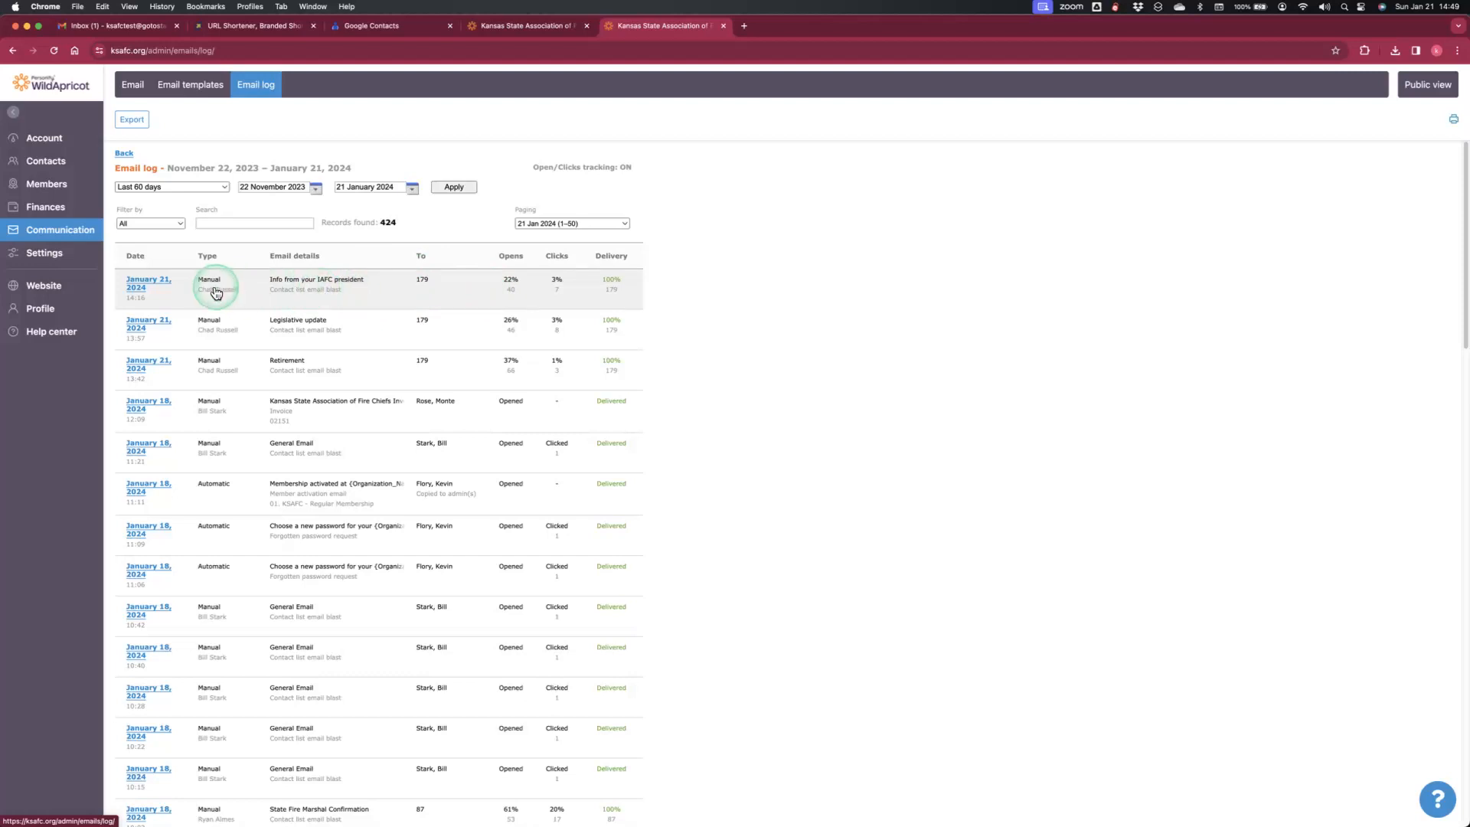
{"action": "left_click", "coordinate": [157, 286]}
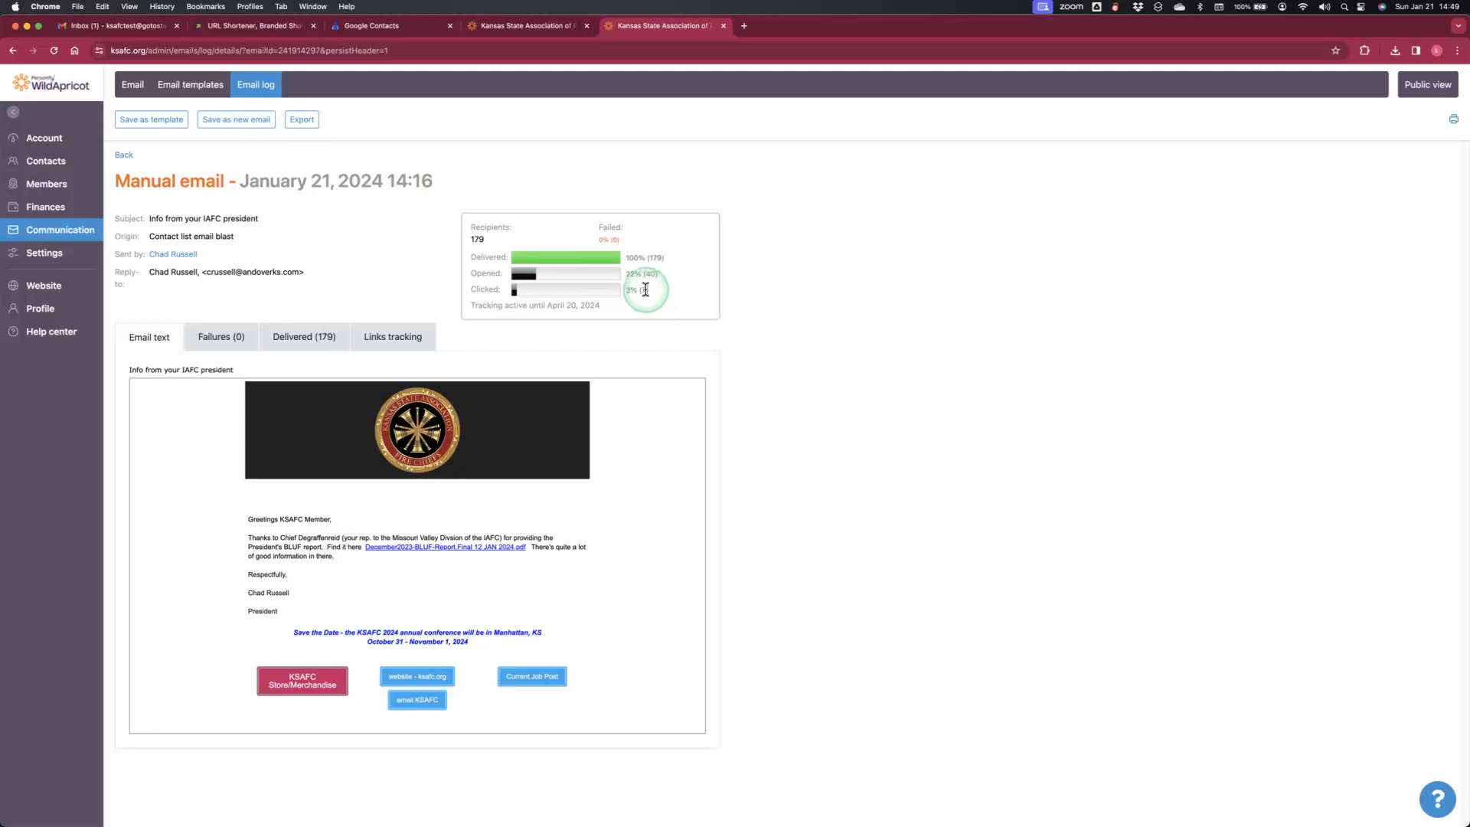
{"action": "left_click", "coordinate": [219, 338]}
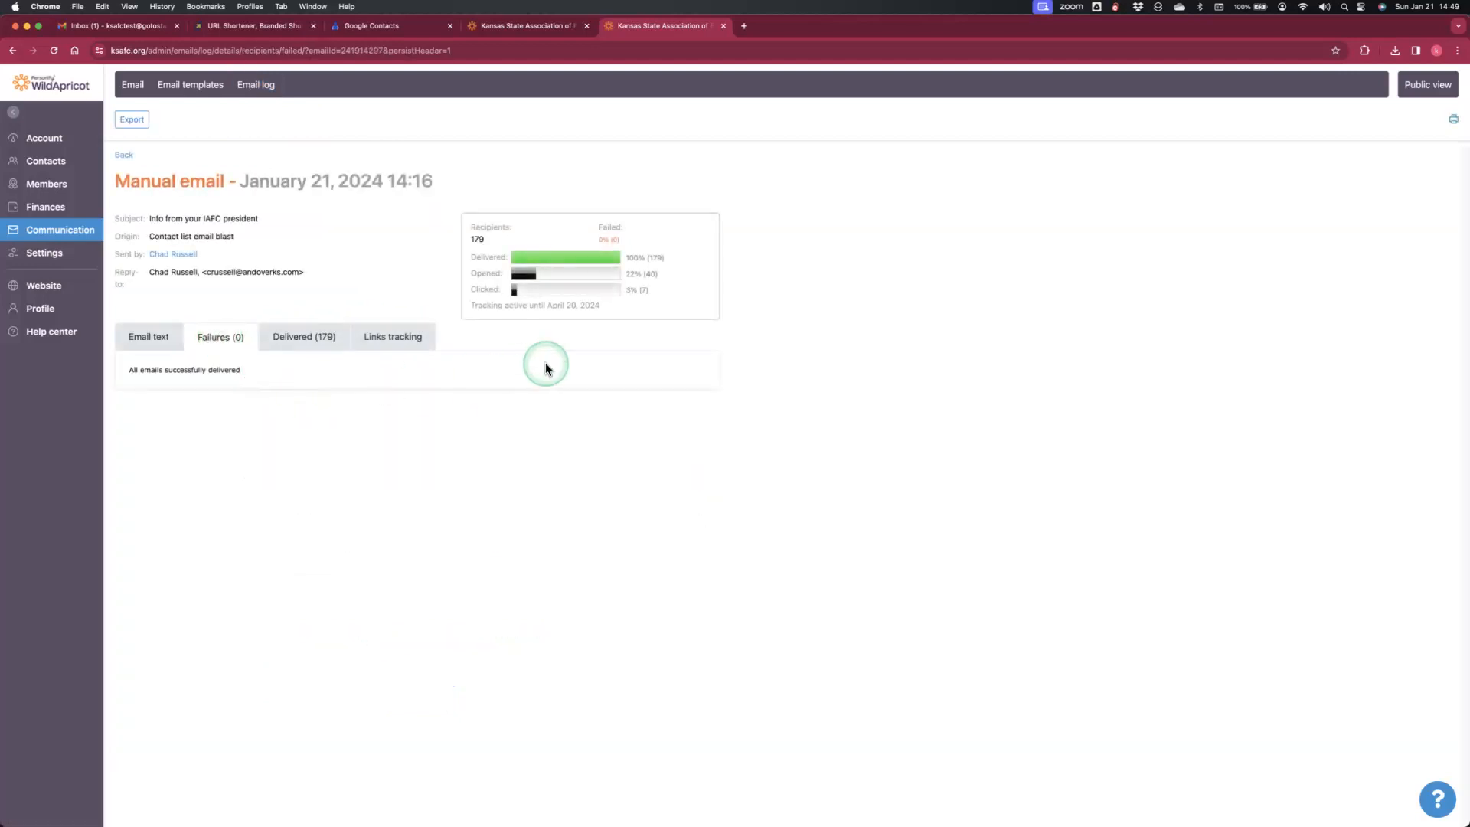
- Review which delivered recipients opened the email or clicked its links, and check the email's link tracking
{"action": "left_click", "coordinate": [291, 349]}
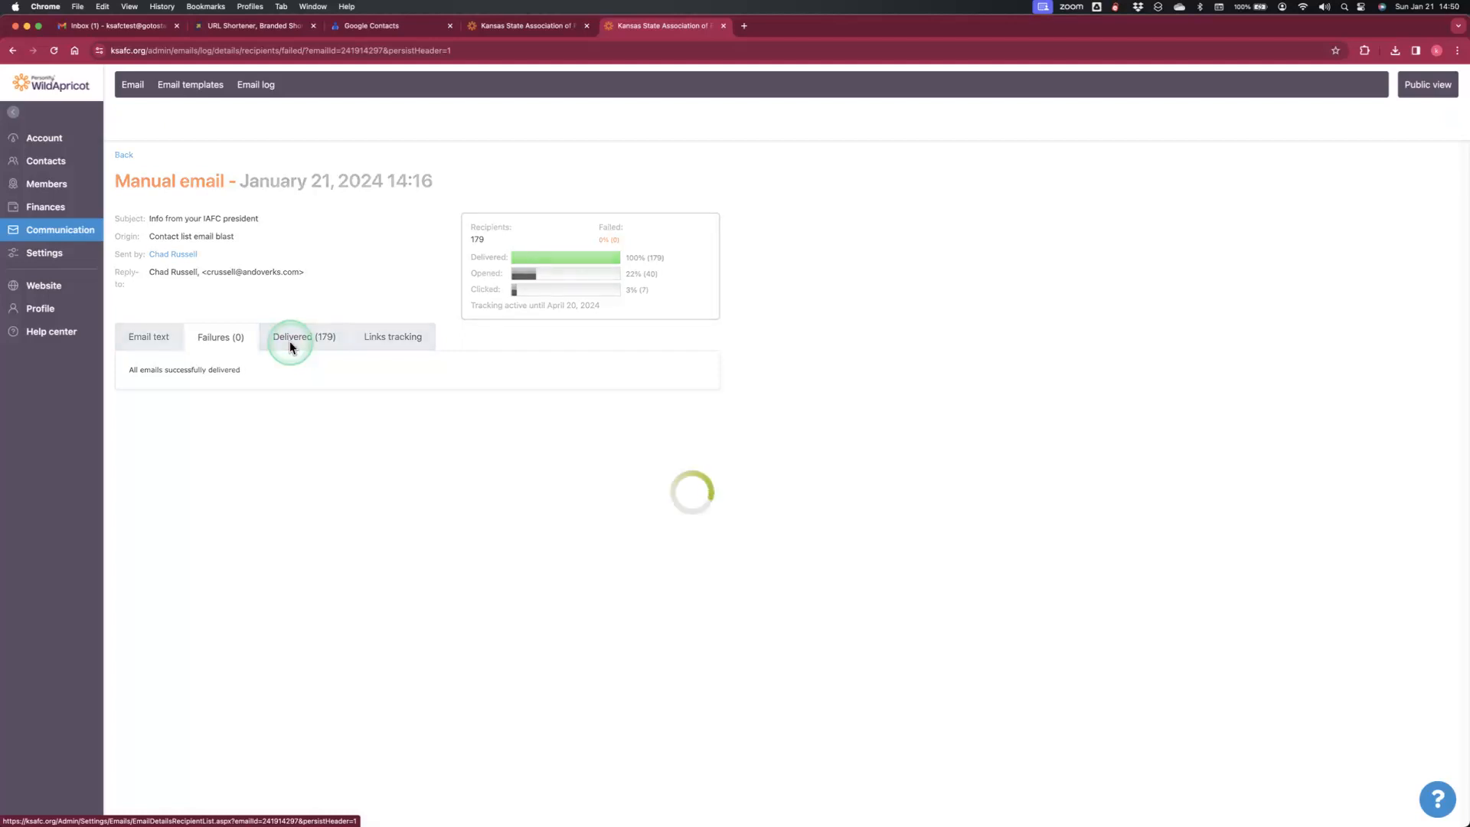
{"action": "scroll", "coordinate": [266, 613], "scroll_direction": "down", "scroll_amount": 3}
{"action": "scroll", "coordinate": [266, 625], "scroll_direction": "down", "scroll_amount": 3}
{"action": "scroll", "coordinate": [269, 614], "scroll_direction": "up", "scroll_amount": 3}
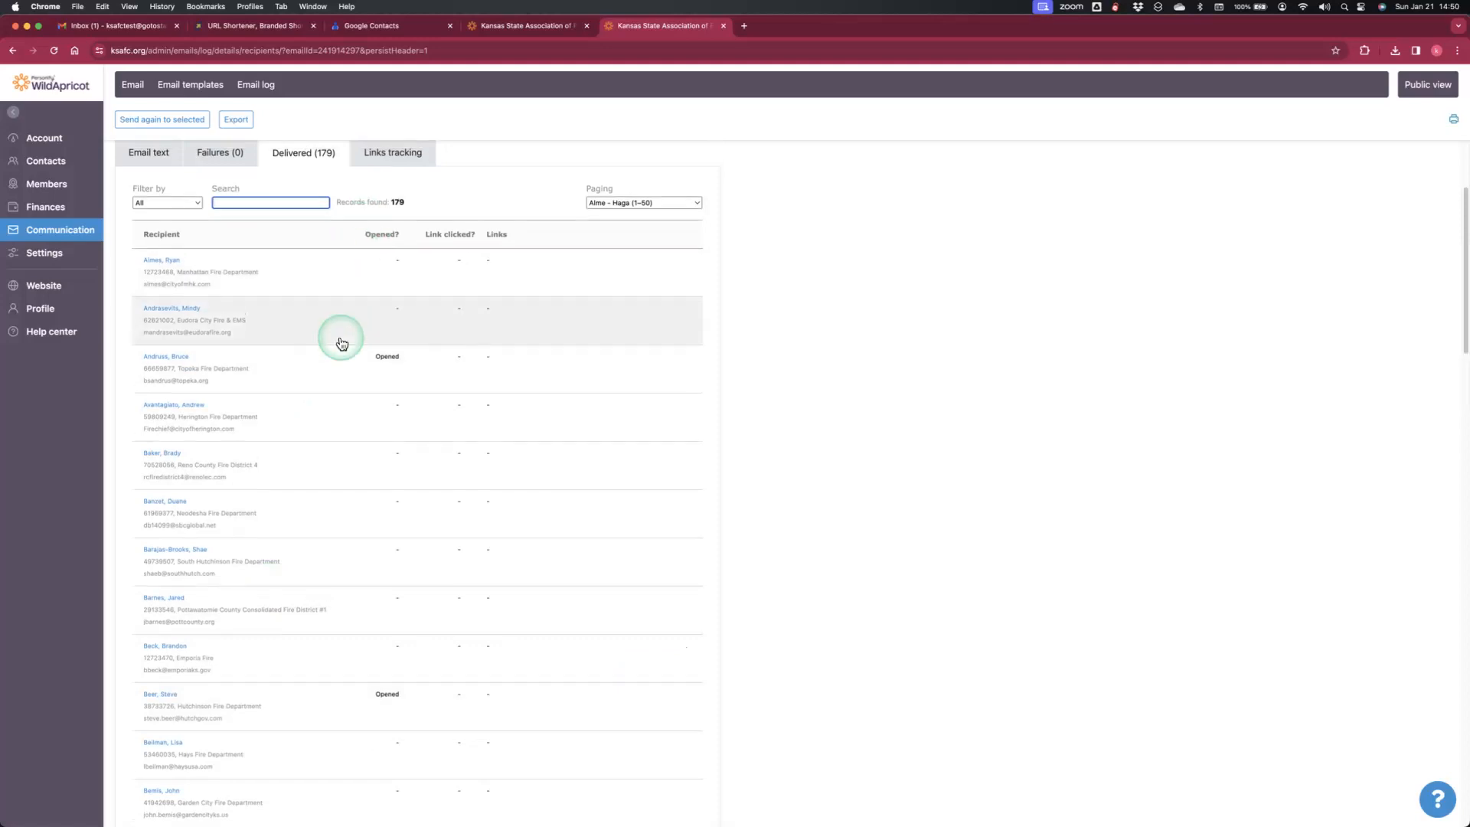
{"action": "scroll", "coordinate": [344, 360], "scroll_direction": "up", "scroll_amount": 2}
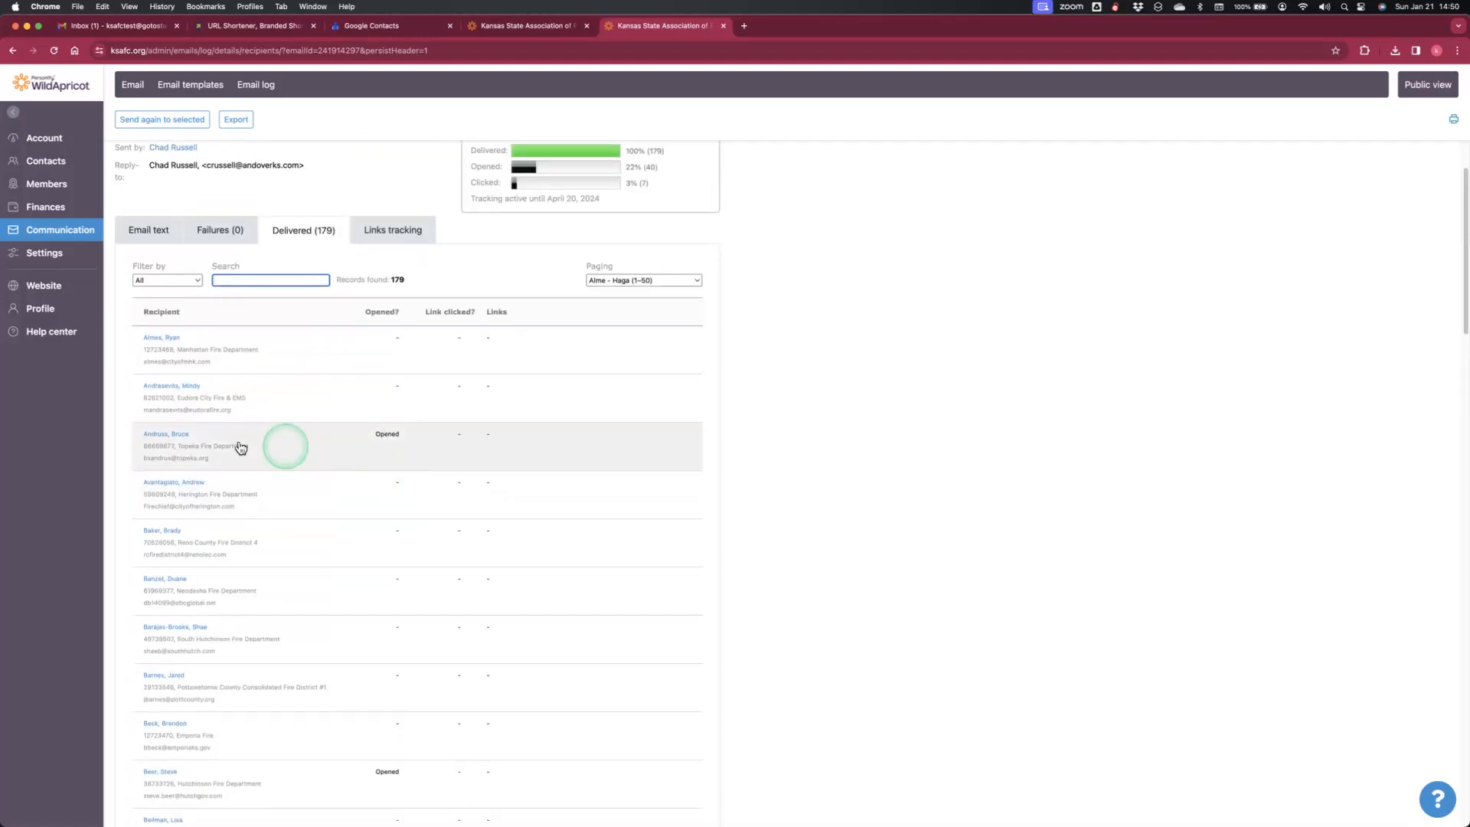
{"action": "scroll", "coordinate": [434, 503], "scroll_direction": "down", "scroll_amount": 4}
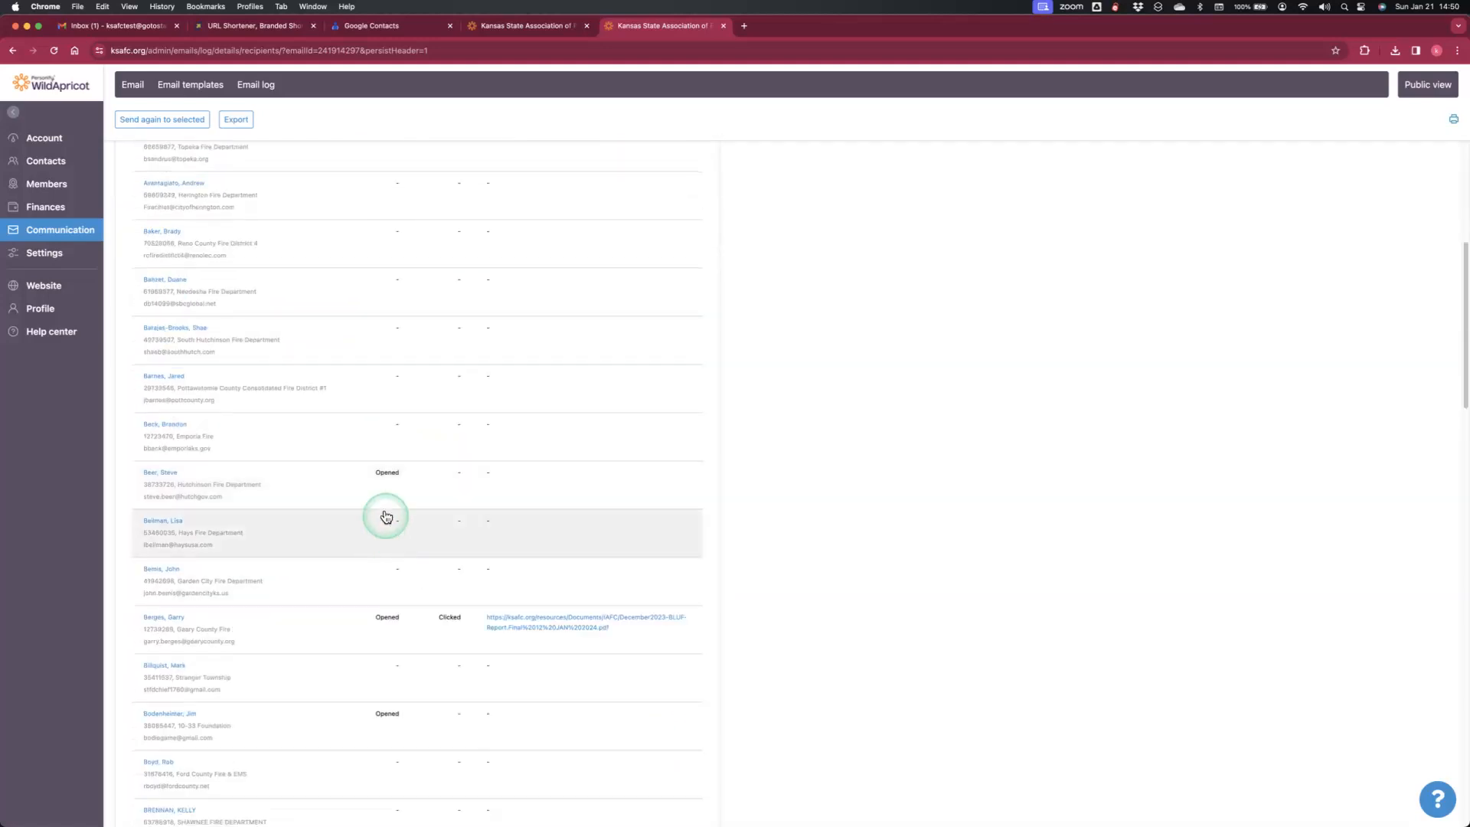
{"action": "scroll", "coordinate": [444, 609], "scroll_direction": "up", "scroll_amount": 3}
{"action": "scroll", "coordinate": [471, 595], "scroll_direction": "down", "scroll_amount": 7}
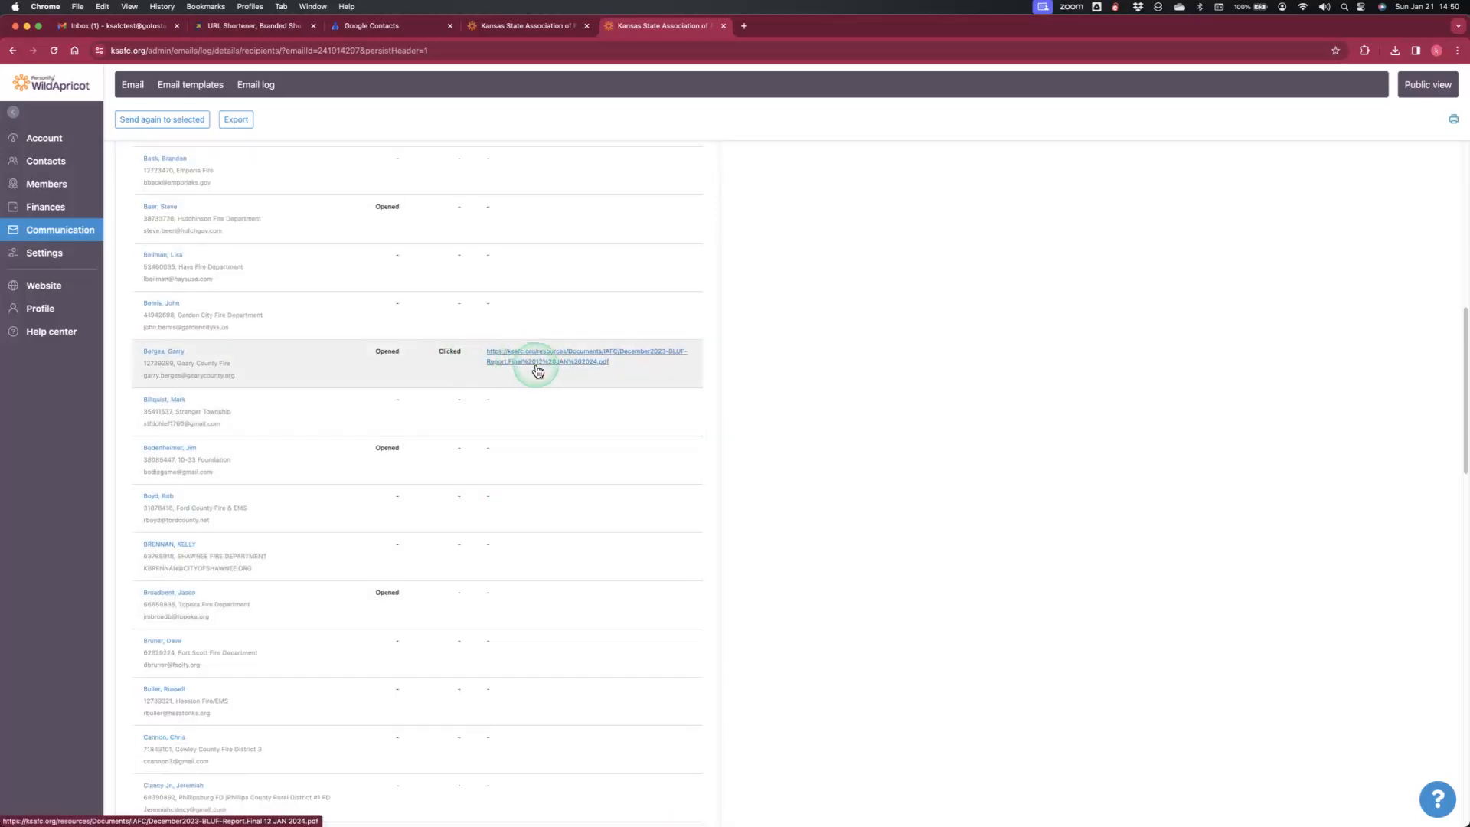
{"action": "scroll", "coordinate": [527, 371], "scroll_direction": "up", "scroll_amount": 6}
{"action": "scroll", "coordinate": [526, 370], "scroll_direction": "up", "scroll_amount": 3}
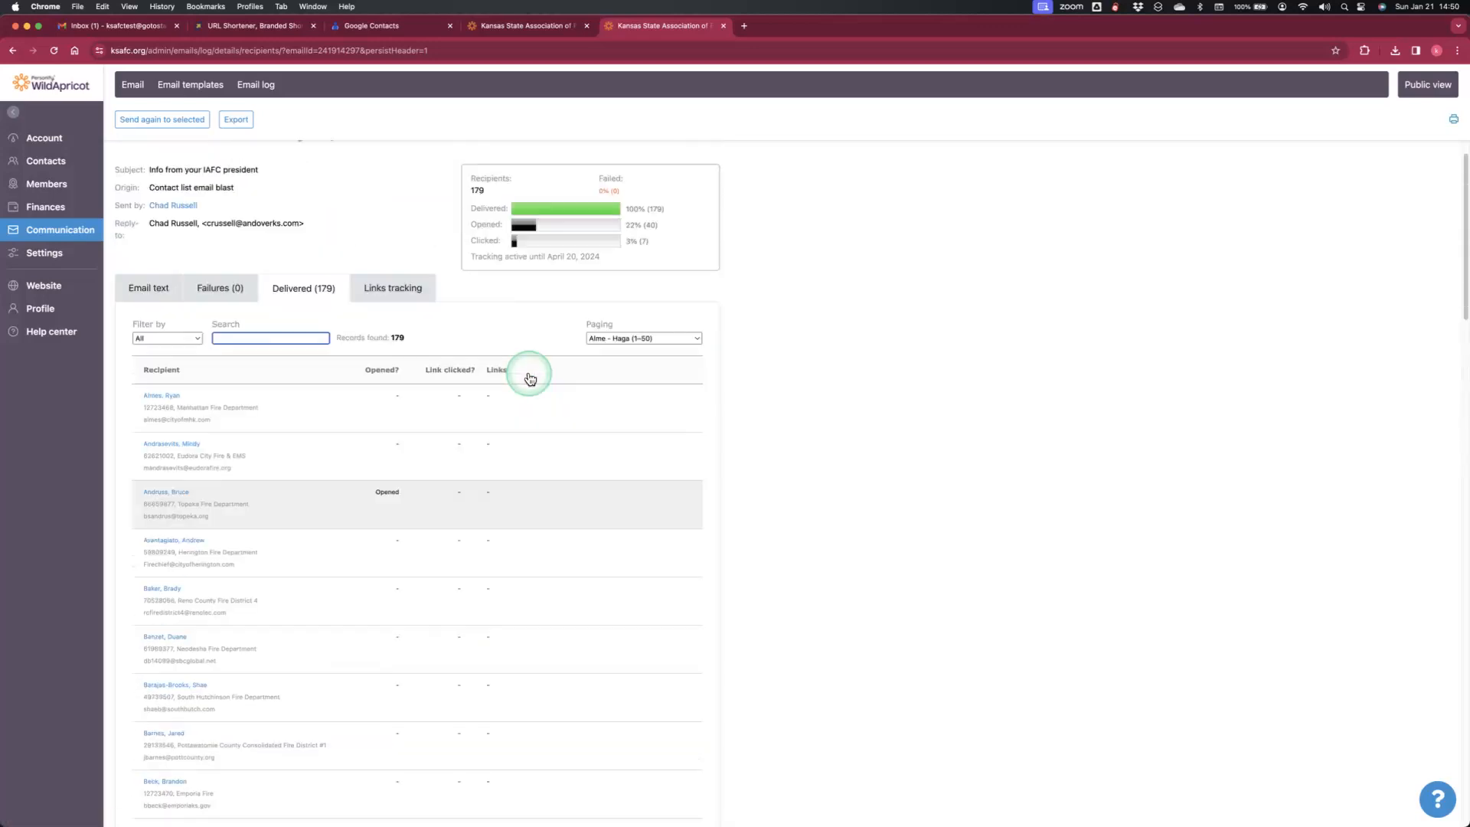
{"action": "left_click", "coordinate": [398, 341]}
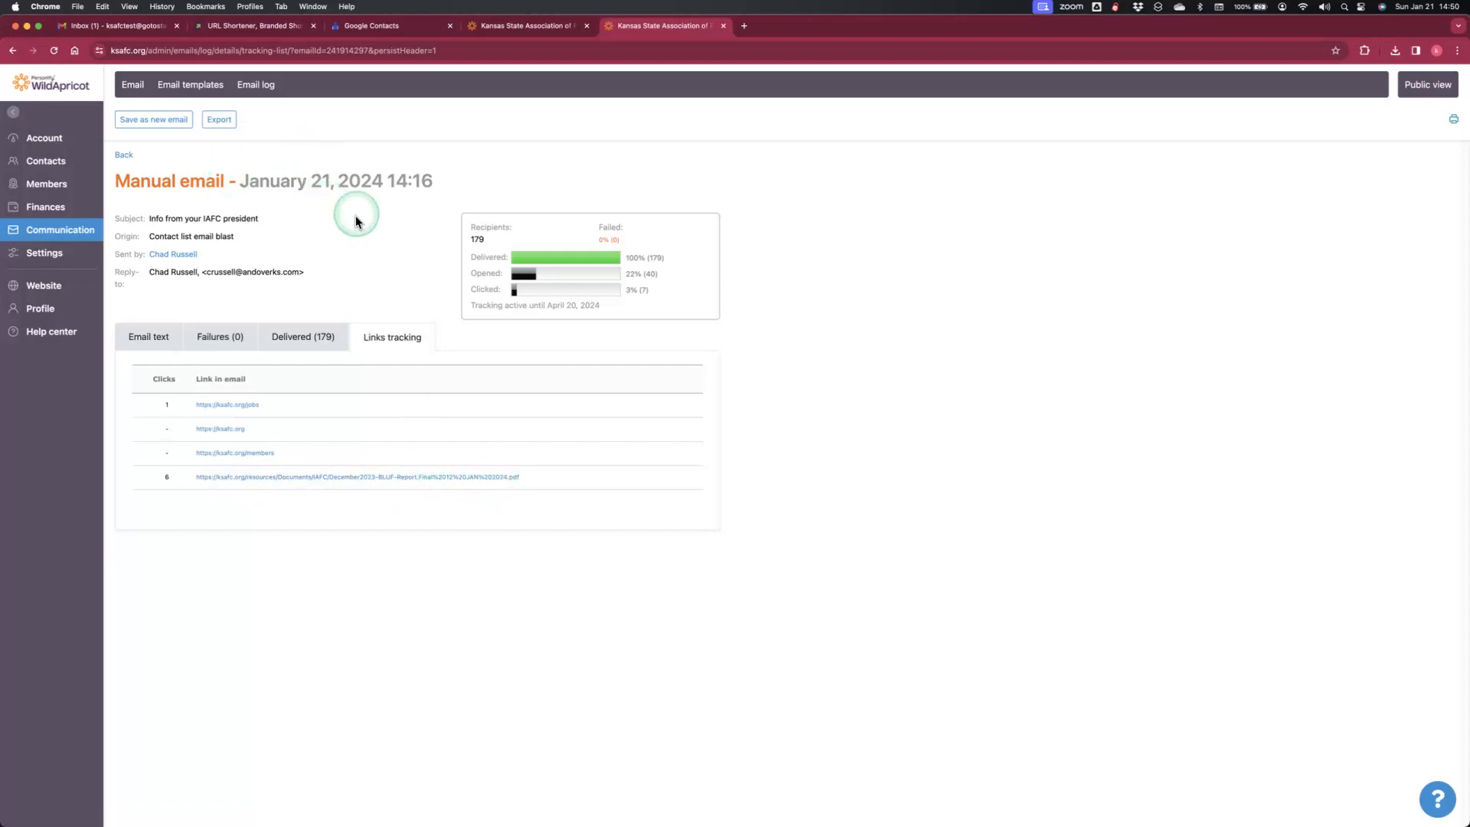
- Start composing a new email and look through its wizard stages, from template selection and design to review and send
{"action": "left_click", "coordinate": [127, 90]}
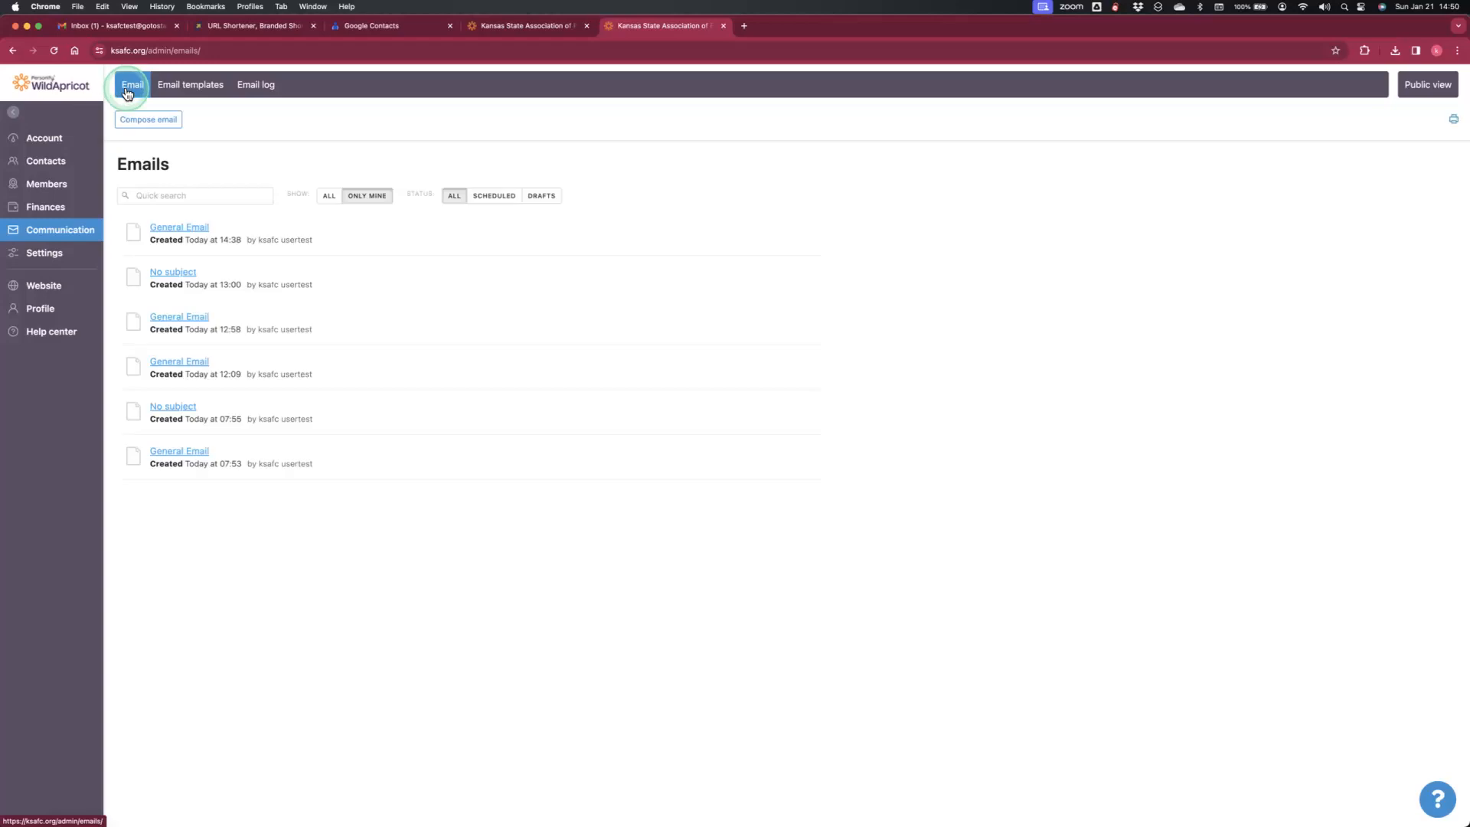
{"action": "left_click", "coordinate": [171, 120]}
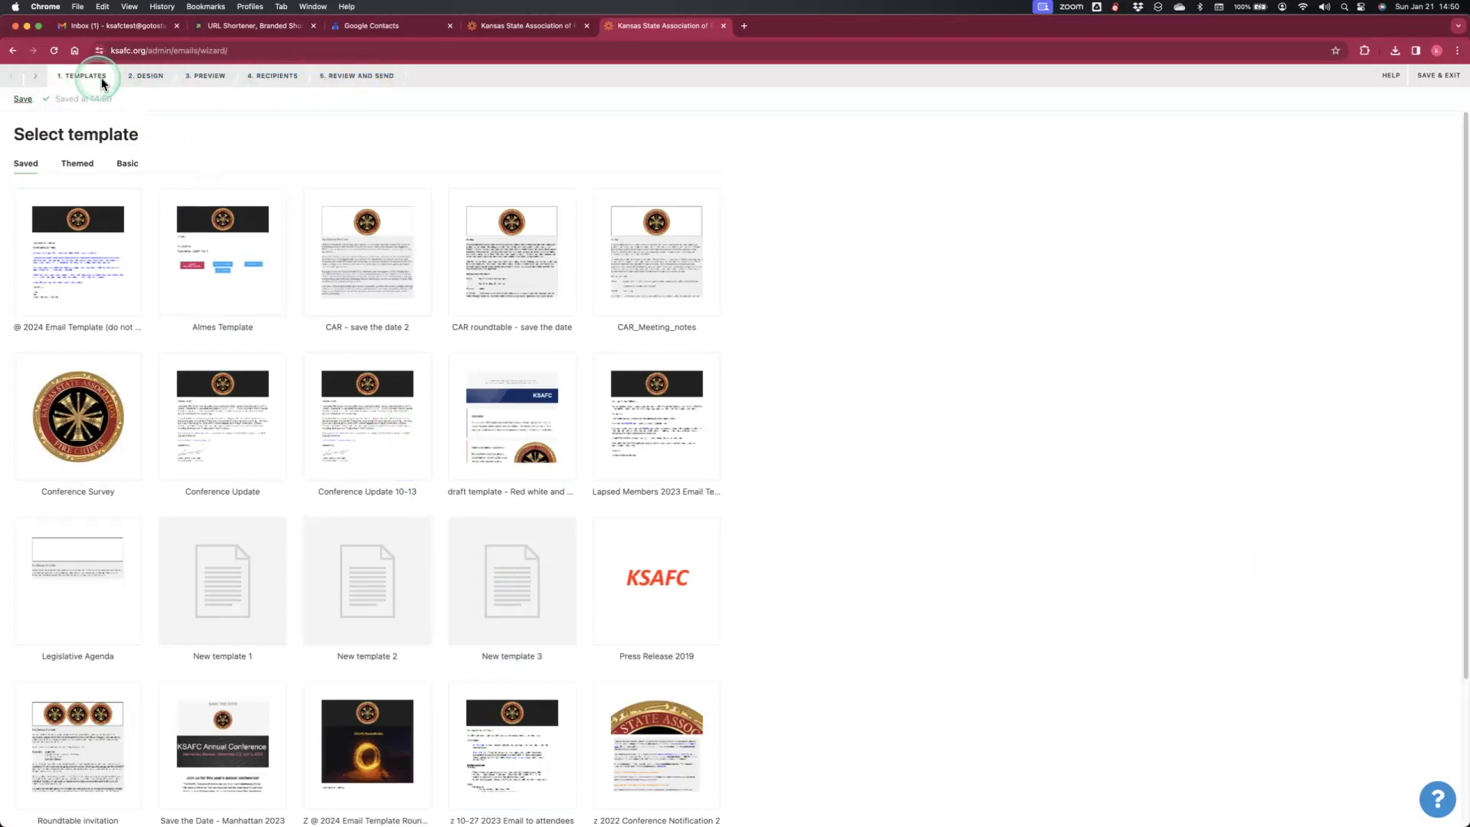
{"action": "left_click", "coordinate": [175, 82]}
{"action": "left_click", "coordinate": [200, 82]}
{"action": "left_click", "coordinate": [328, 84]}
{"action": "left_click", "coordinate": [373, 84]}
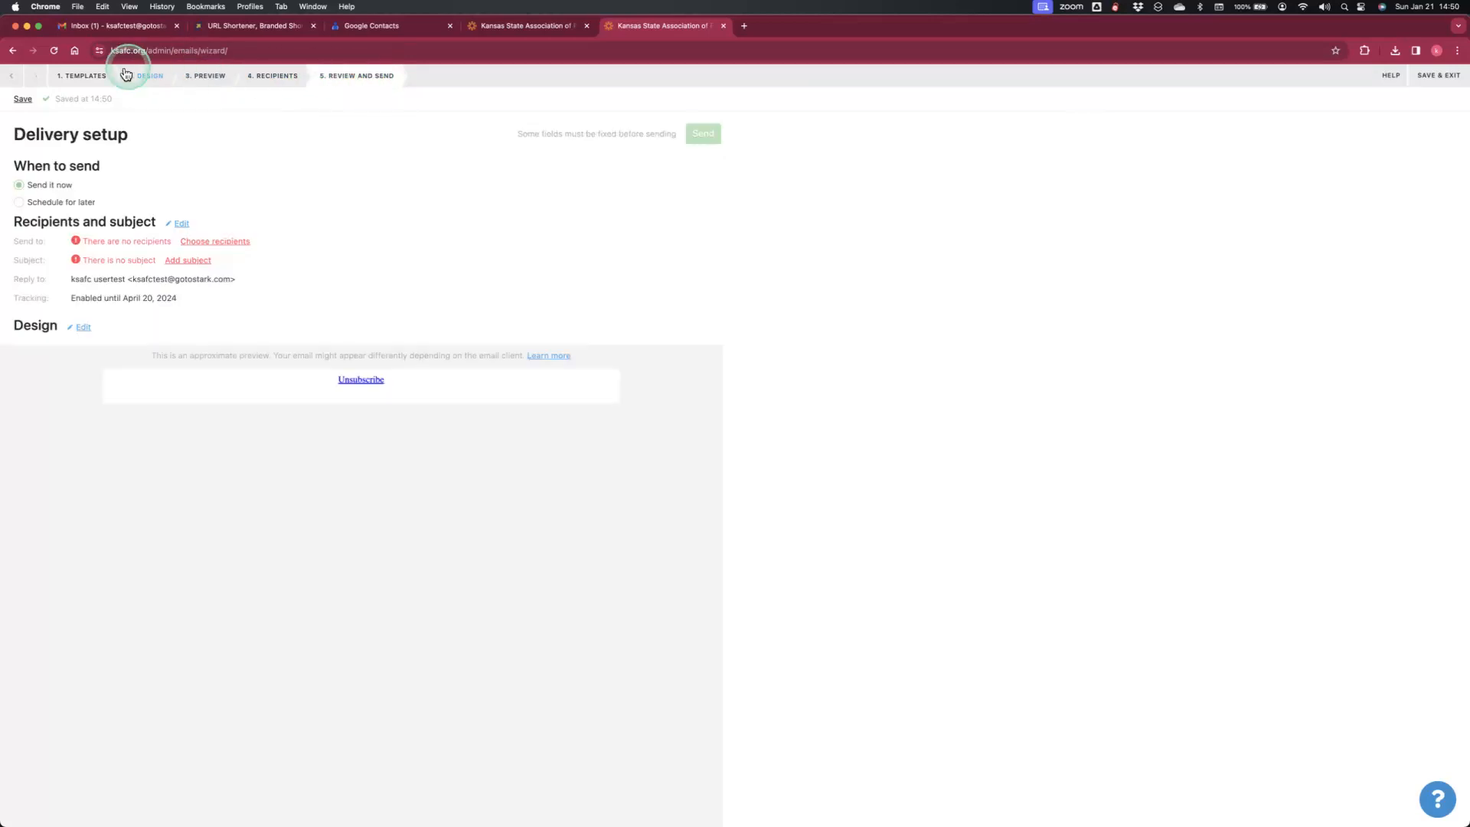
{"action": "left_click", "coordinate": [80, 77]}
{"action": "left_click", "coordinate": [161, 82]}
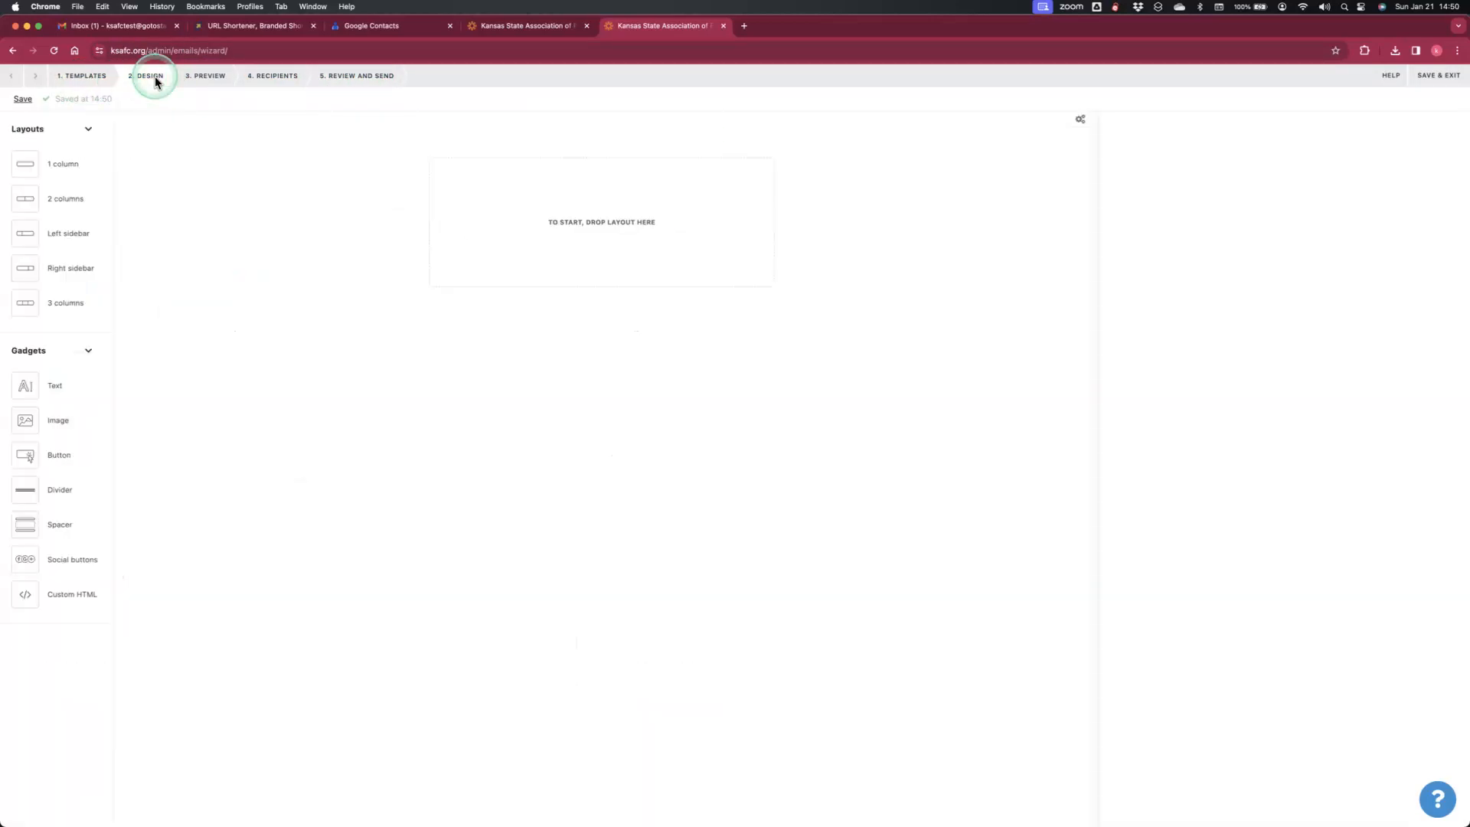
{"action": "left_click", "coordinate": [228, 88]}
- Apply the saved "@ 2024 Email Template (do not change)" to the new email and open its message text for editing
{"action": "left_click", "coordinate": [85, 76]}
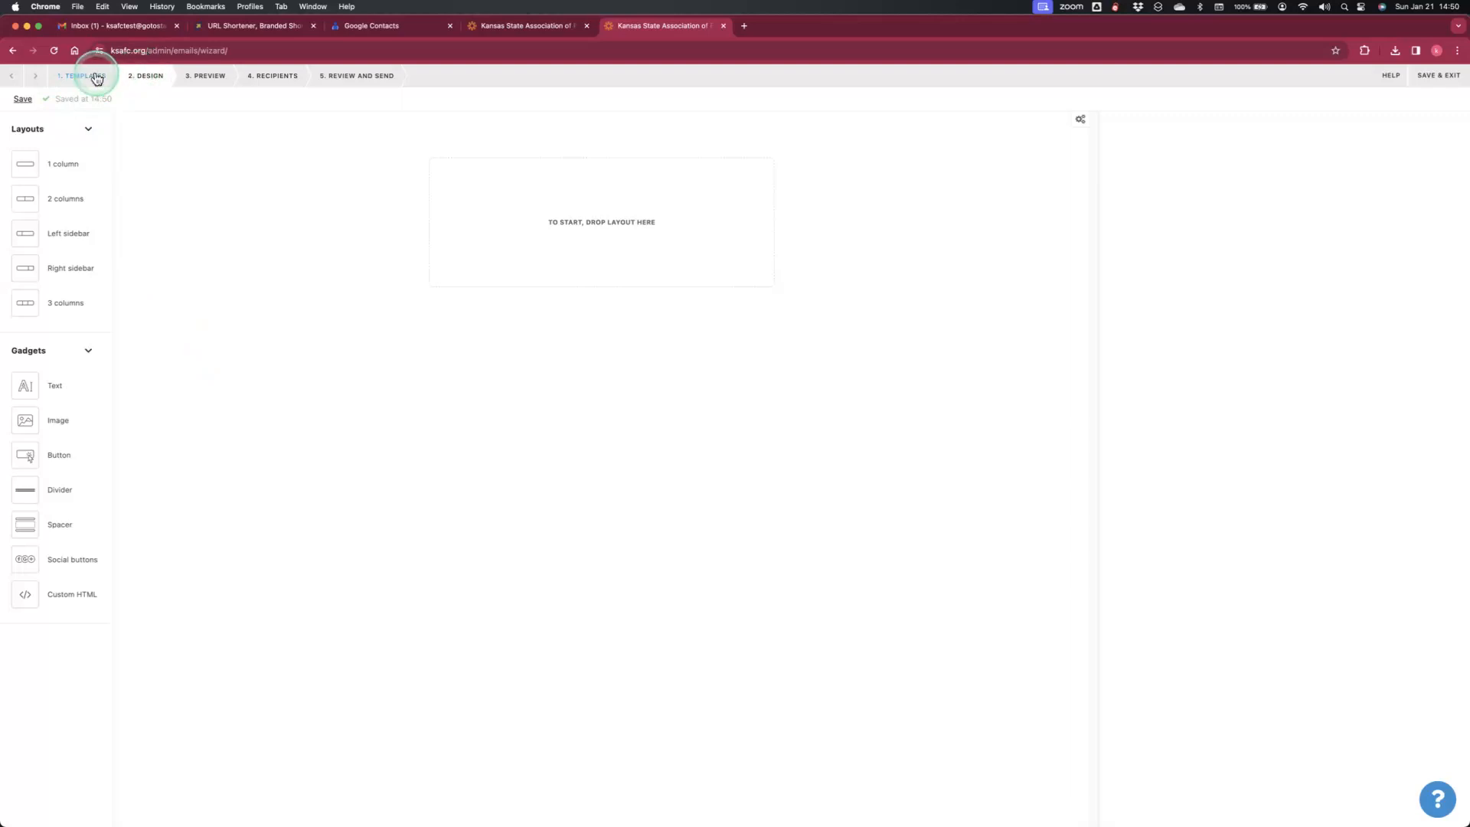
{"action": "left_click", "coordinate": [68, 254]}
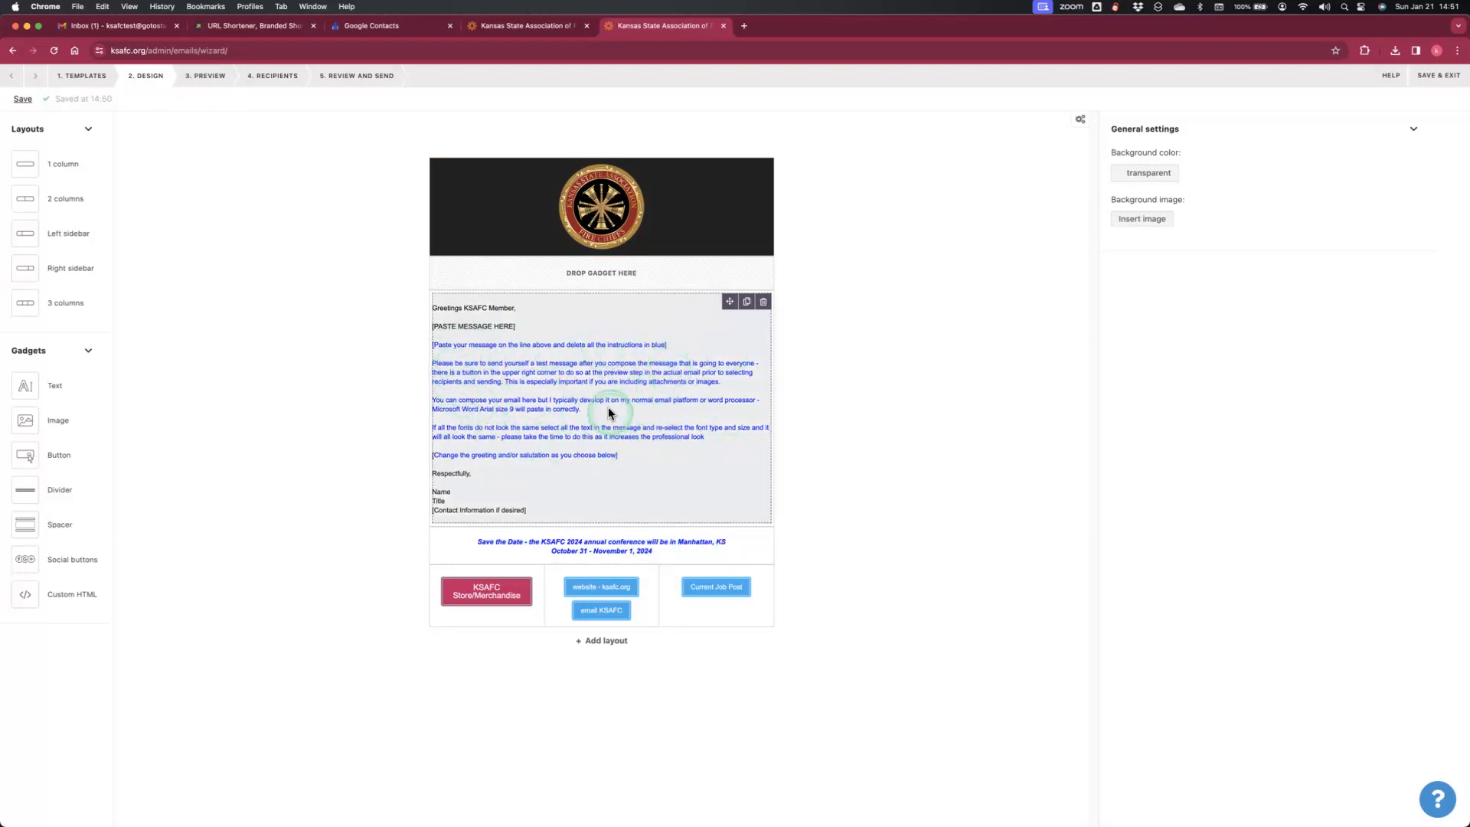
{"action": "left_click", "coordinate": [503, 331]}
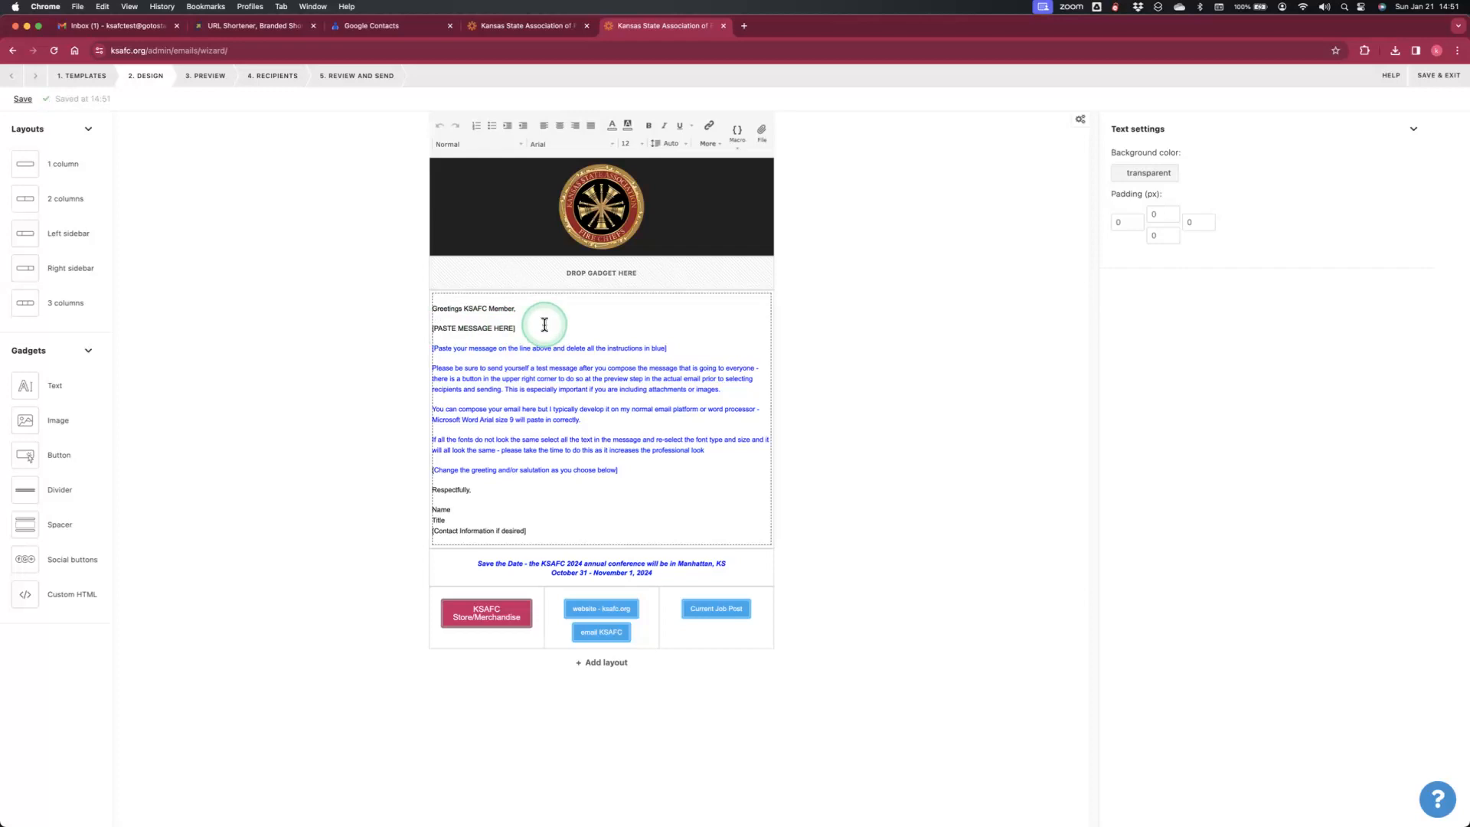
- Switch to Word and copy the body of "Wild Apricot Email Template", from the greeting through the contact information line
{"action": "mouse_move", "coordinate": [2, 825]}
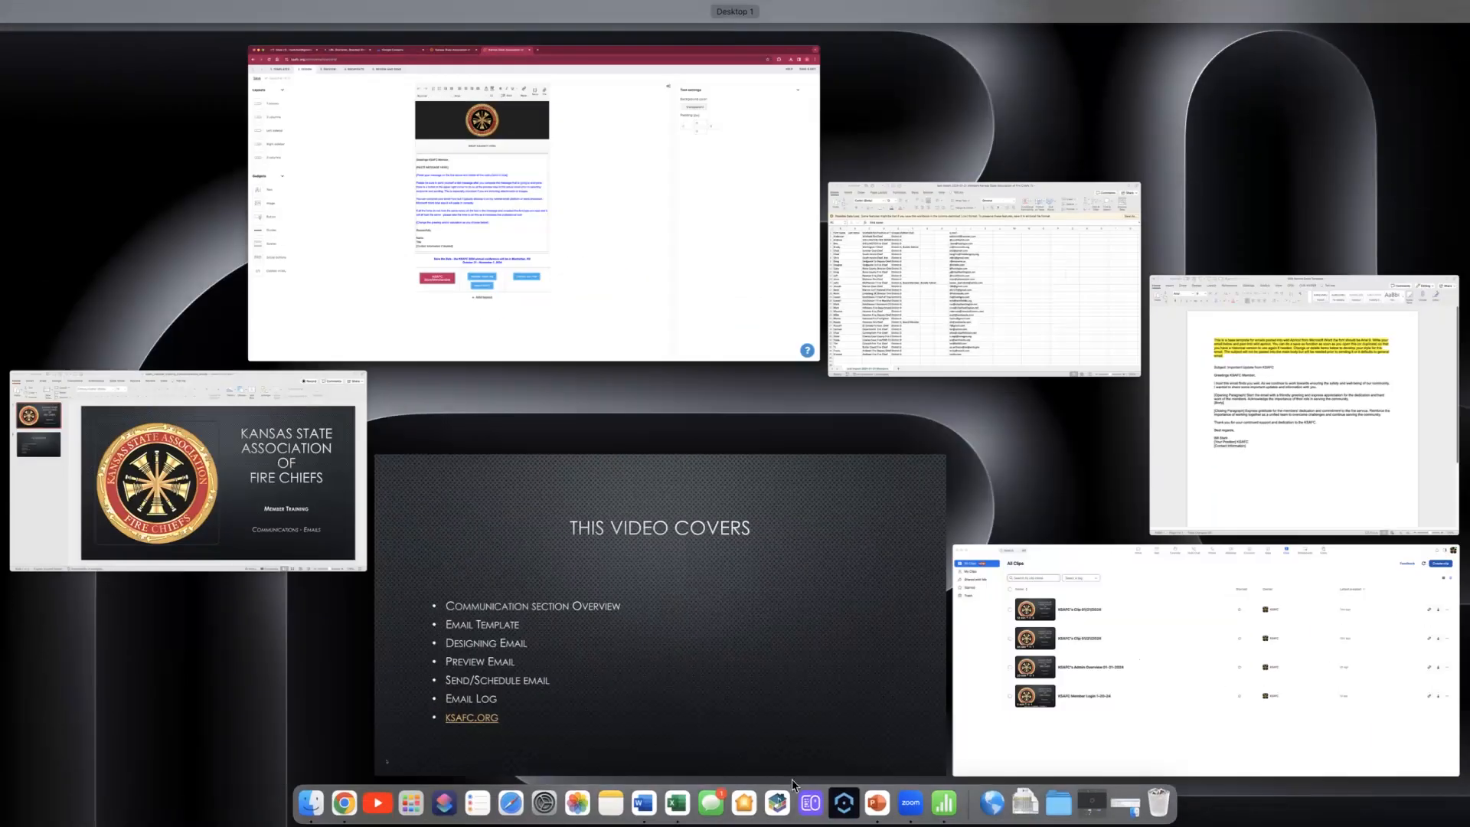
{"action": "left_click", "coordinate": [1218, 476]}
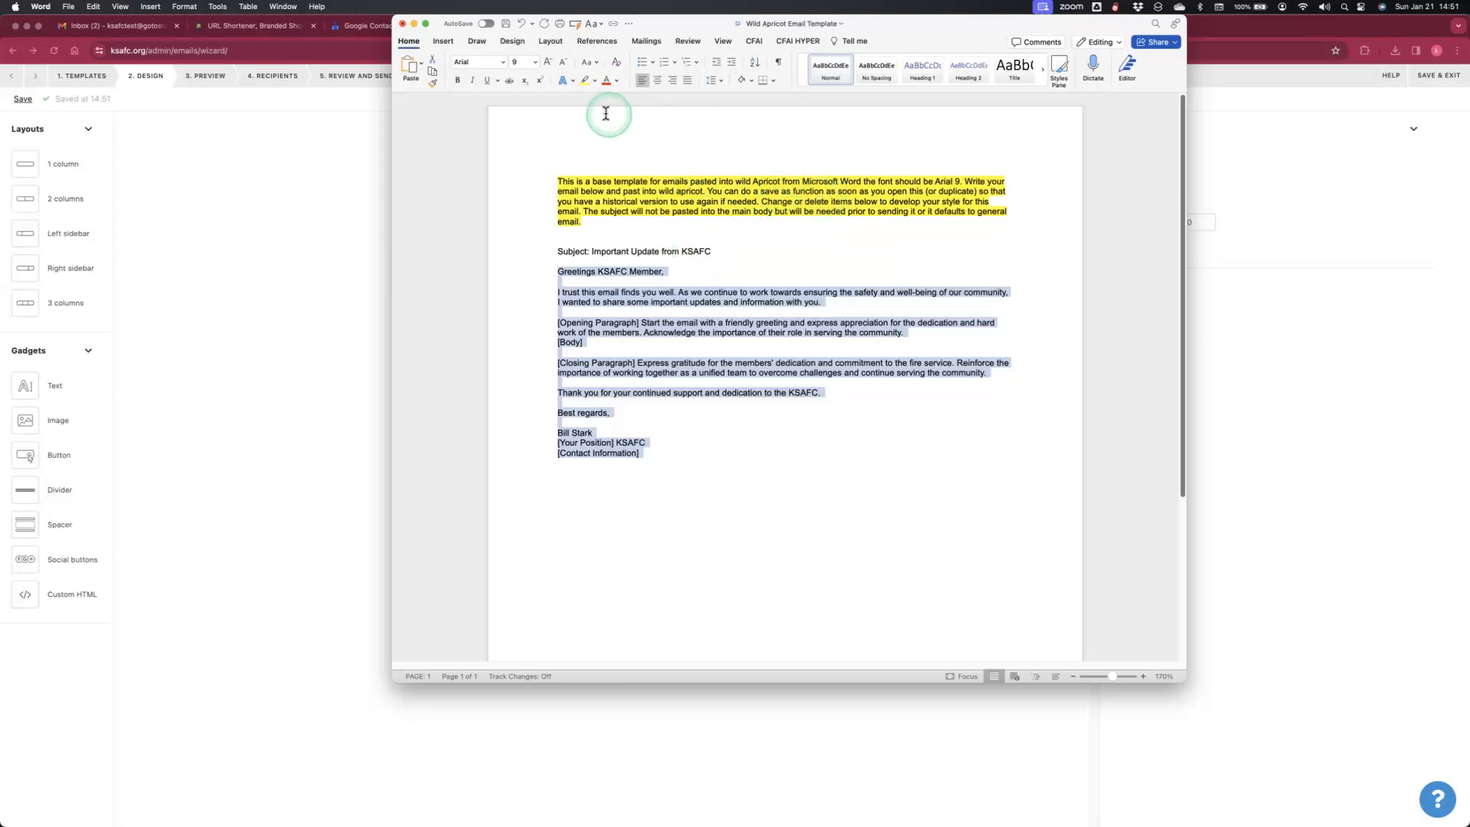
{"action": "left_click", "coordinate": [489, 63]}
{"action": "left_click", "coordinate": [514, 63]}
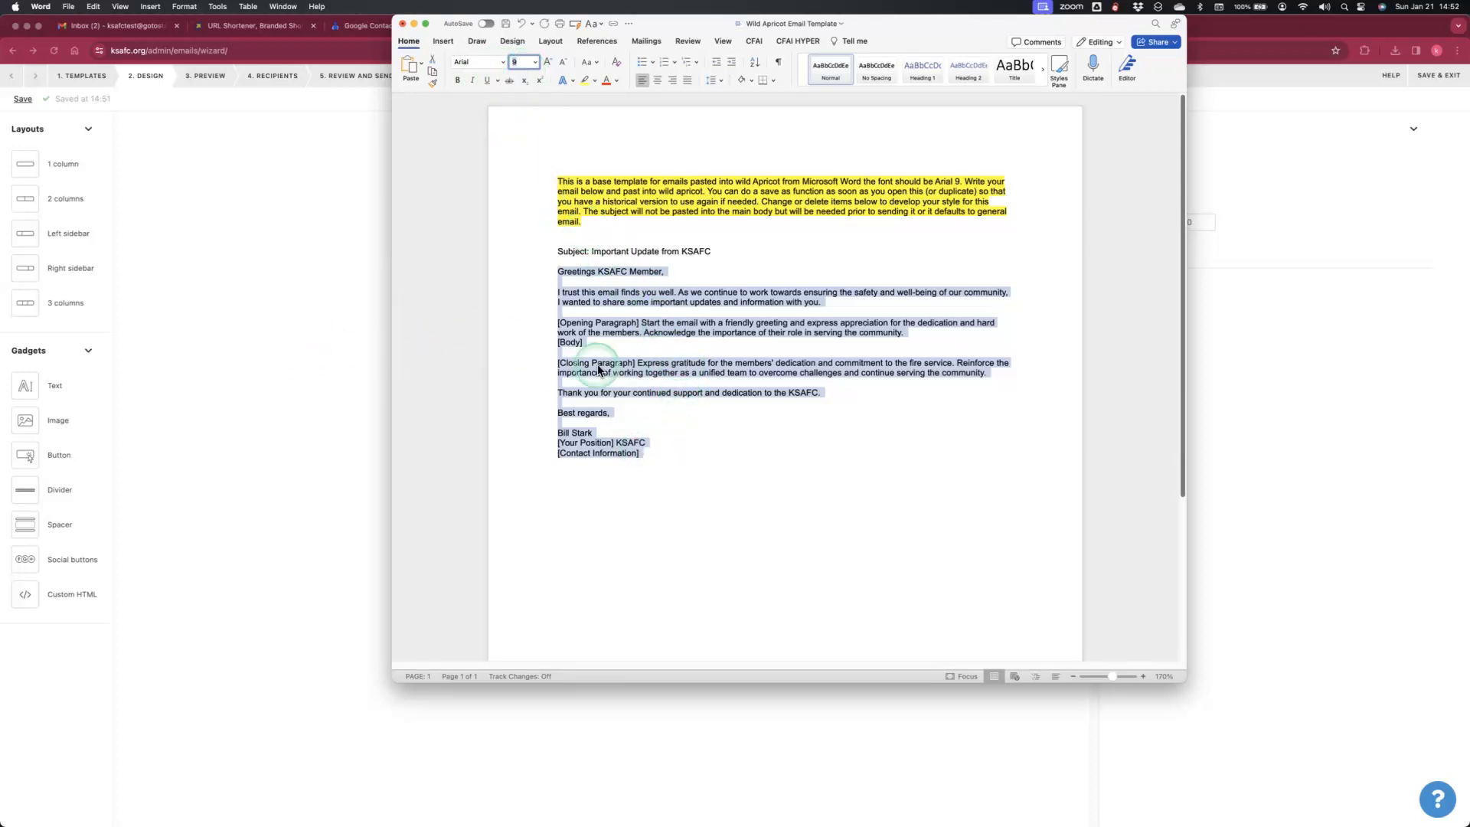
{"action": "left_click", "coordinate": [663, 455]}
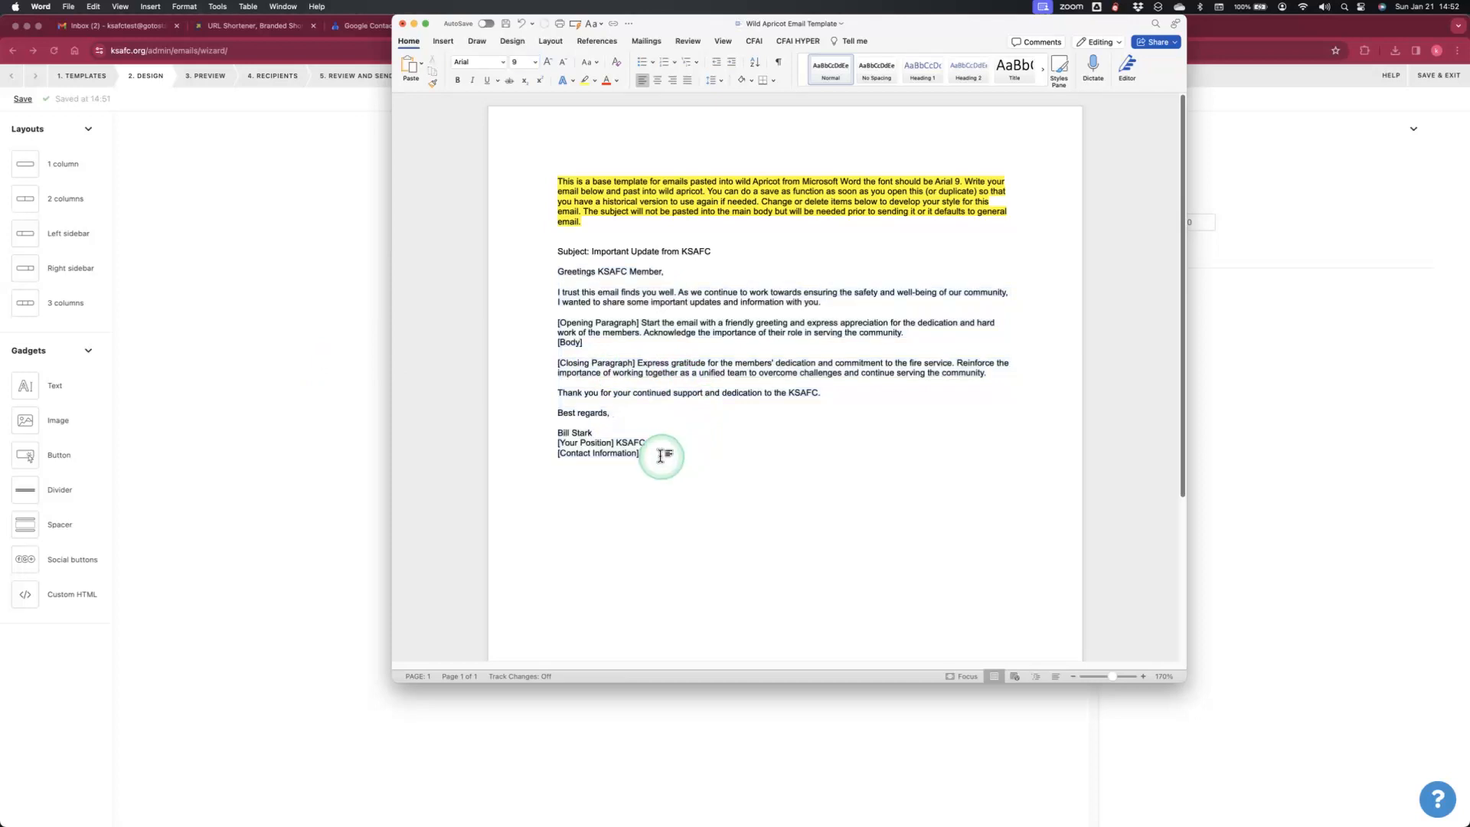
{"action": "left_click_drag", "start_coordinate": [663, 455], "coordinate": [557, 270]}
{"action": "right_click", "coordinate": [684, 322]}
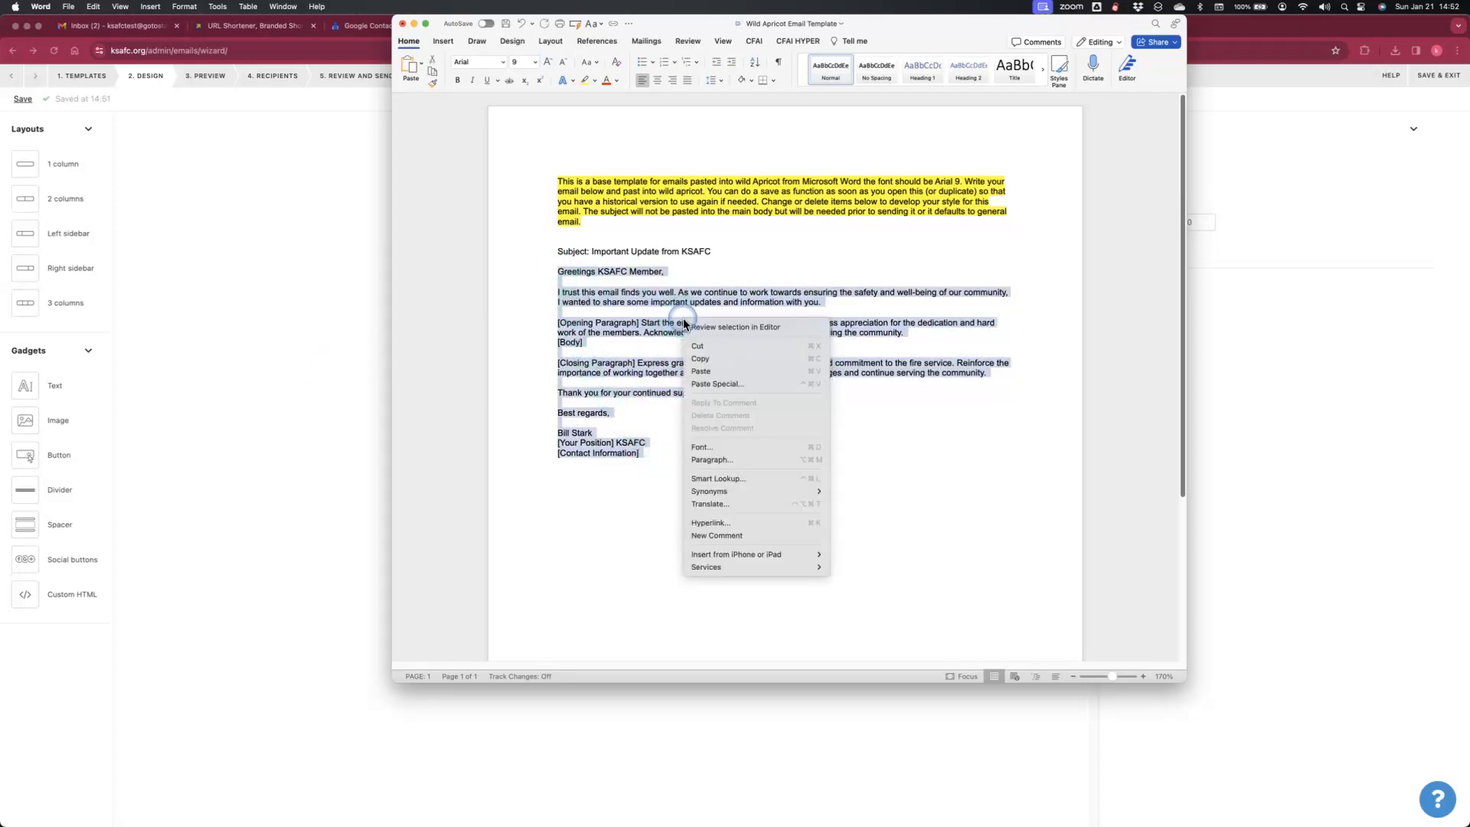
{"action": "left_click", "coordinate": [699, 359]}
- Switch back to the Chrome email designer and replace the entire placeholder message text with the copied email body
{"action": "left_click", "coordinate": [307, 413]}
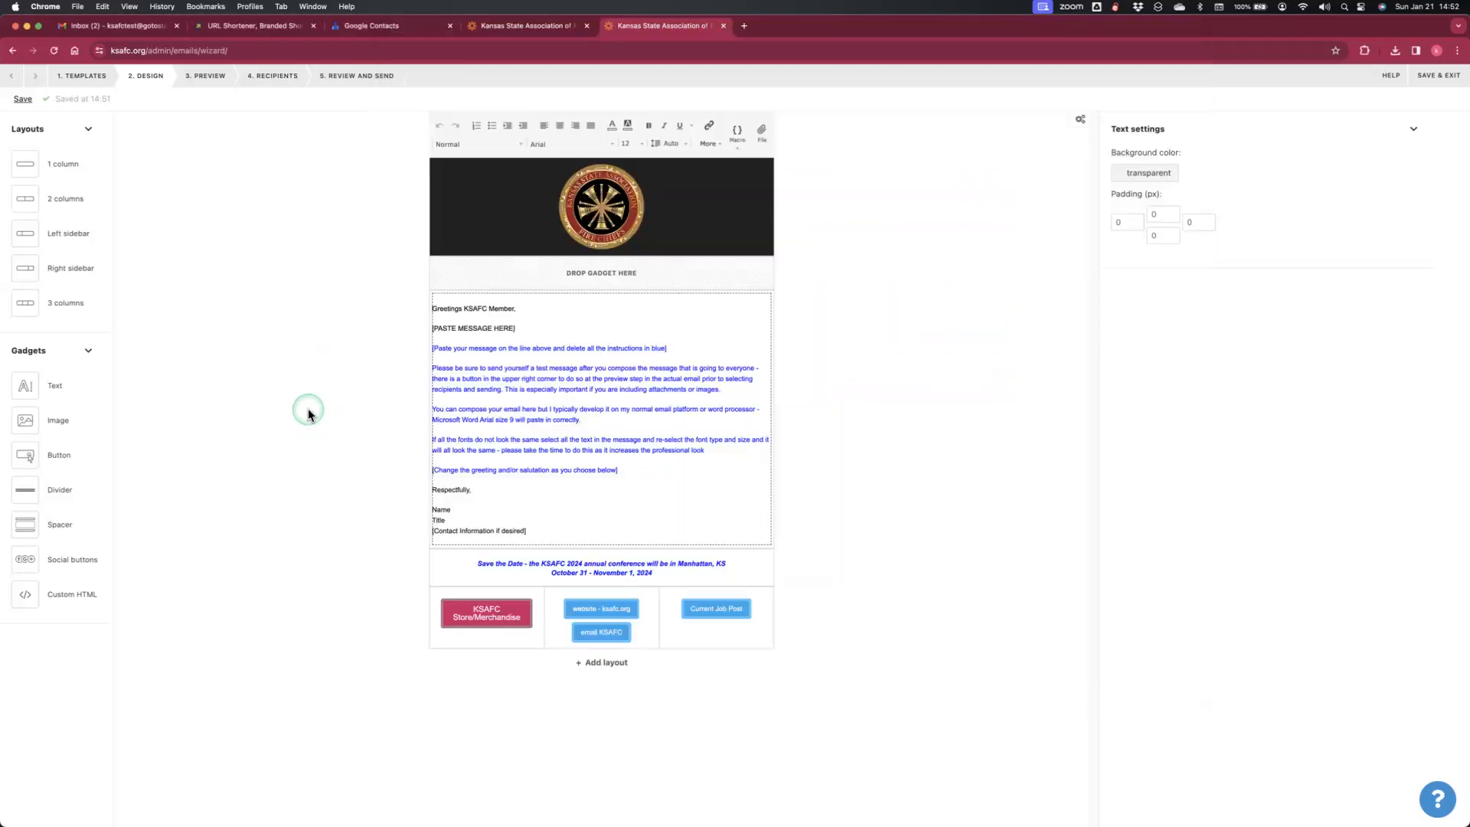
{"action": "left_click", "coordinate": [666, 439]}
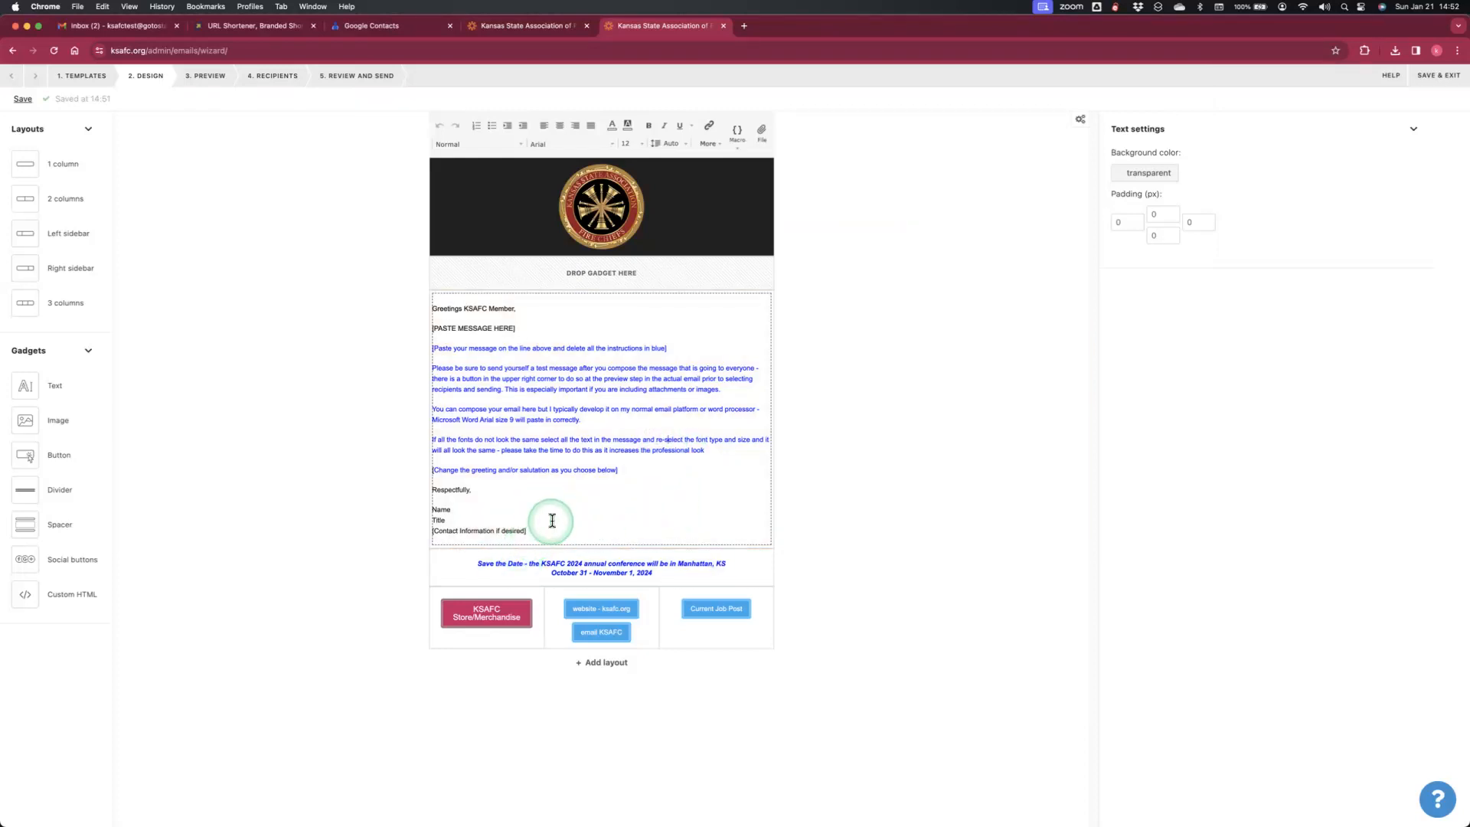
{"action": "left_click", "coordinate": [594, 508]}
{"action": "left_click_drag", "start_coordinate": [534, 531], "coordinate": [404, 292]}
{"action": "right_click", "coordinate": [596, 376]}
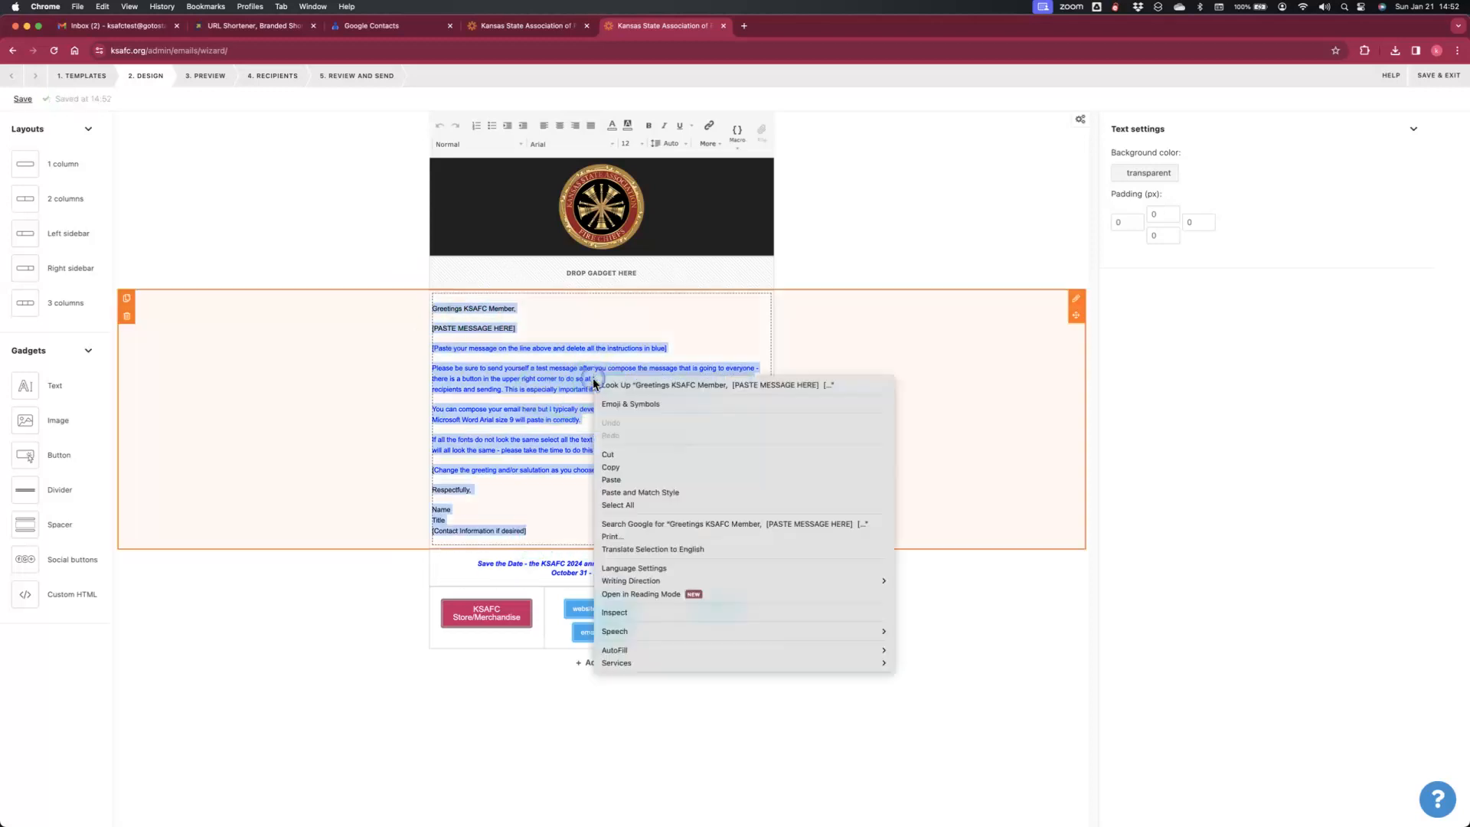
{"action": "left_click", "coordinate": [622, 480]}
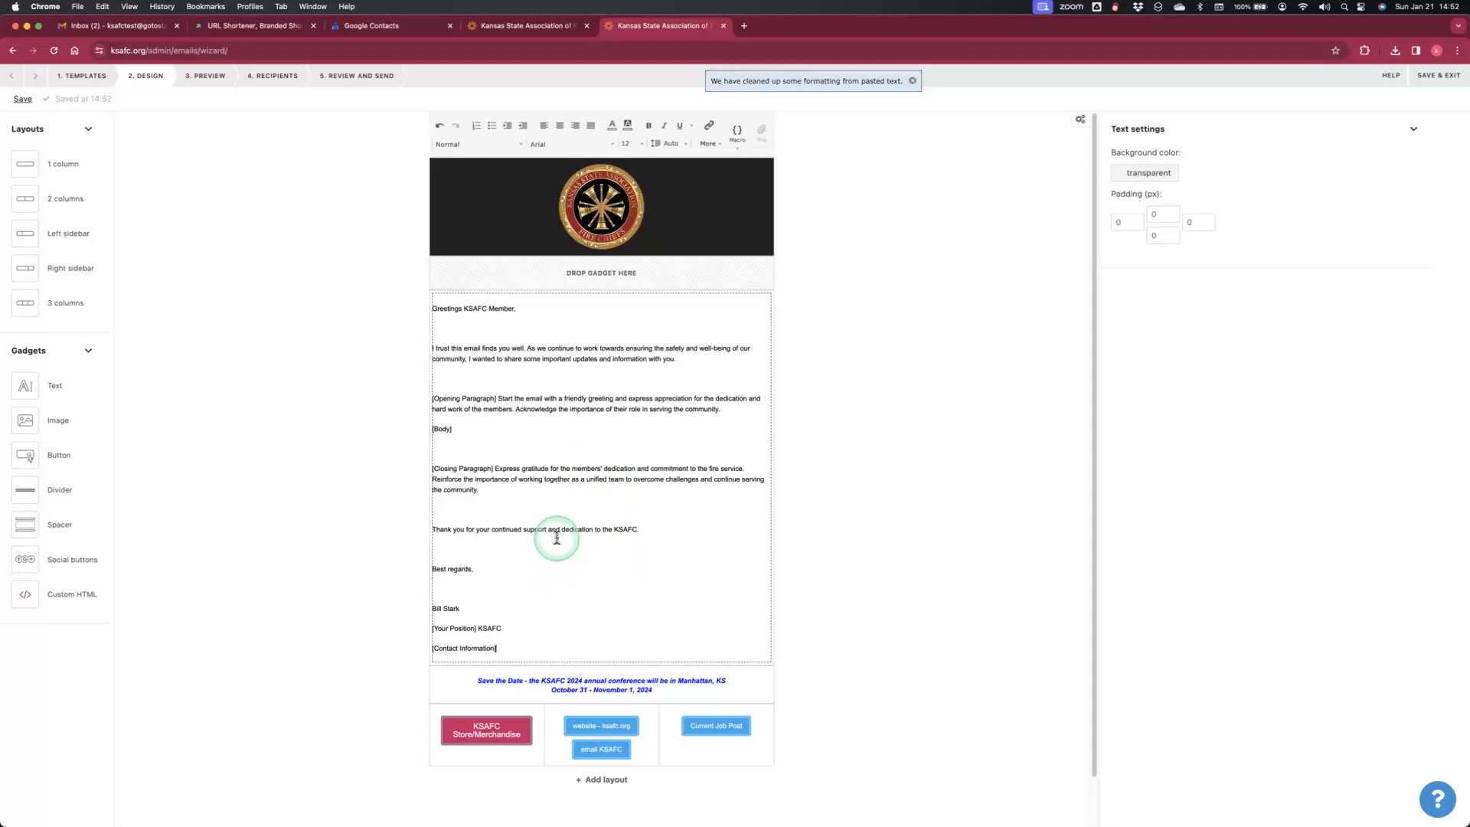
- Delete the blank lines above the "Thank you for your continued support" sentence and below the [Body] placeholder
{"action": "left_click", "coordinate": [483, 515]}
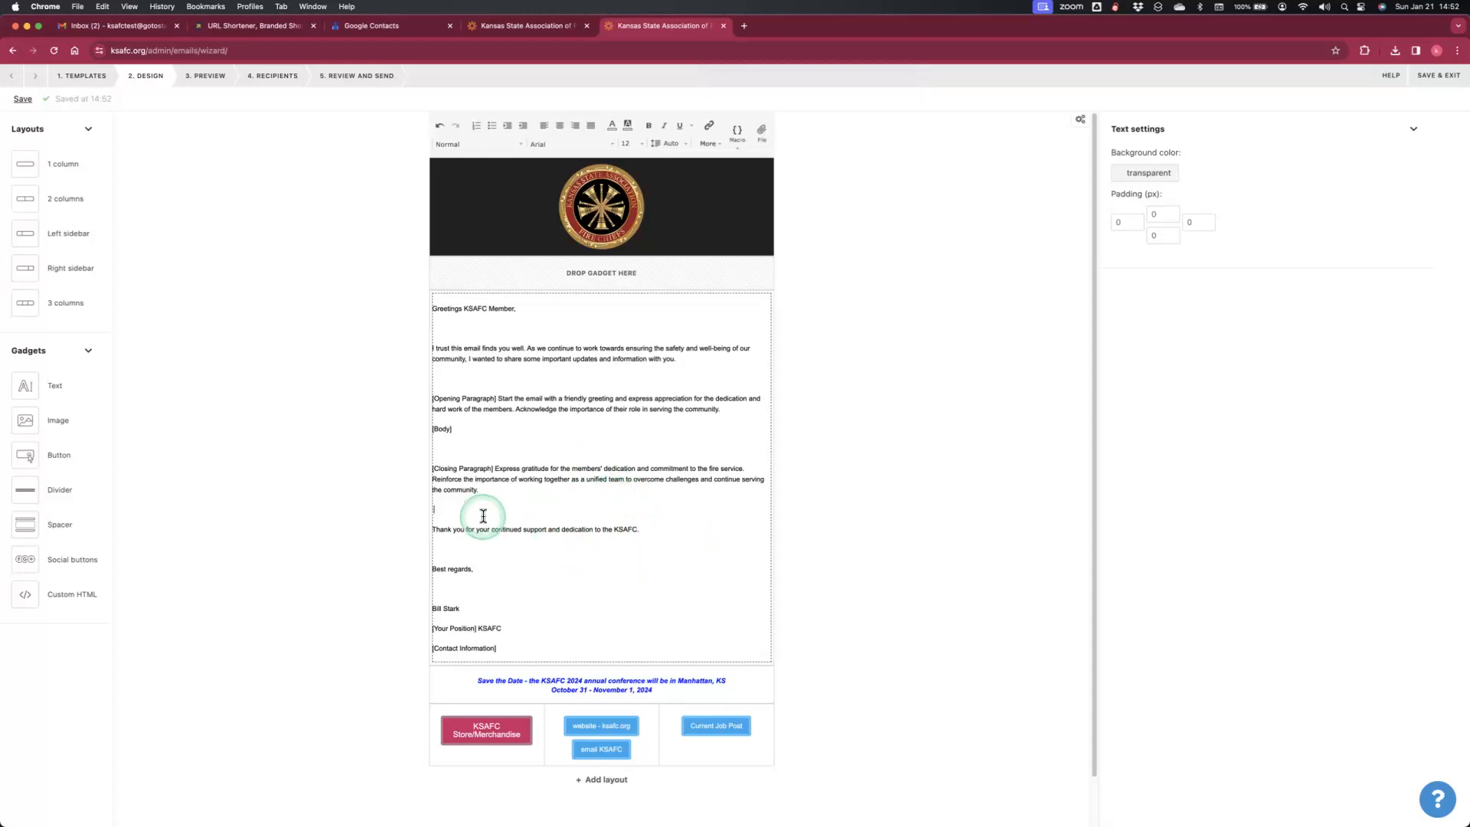
{"action": "key", "text": "BackSpace"}
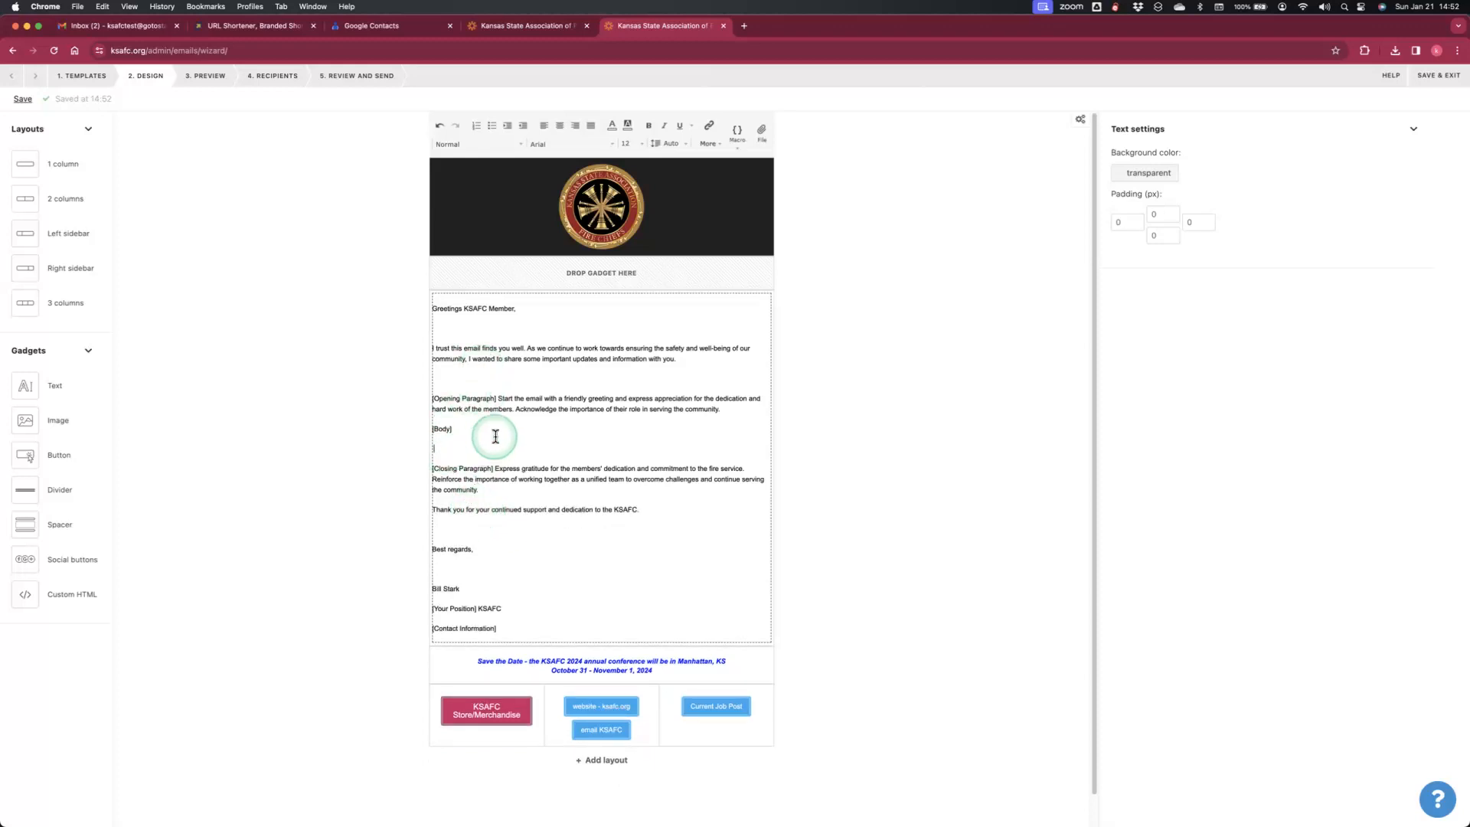
{"action": "key", "text": "BackSpace"}
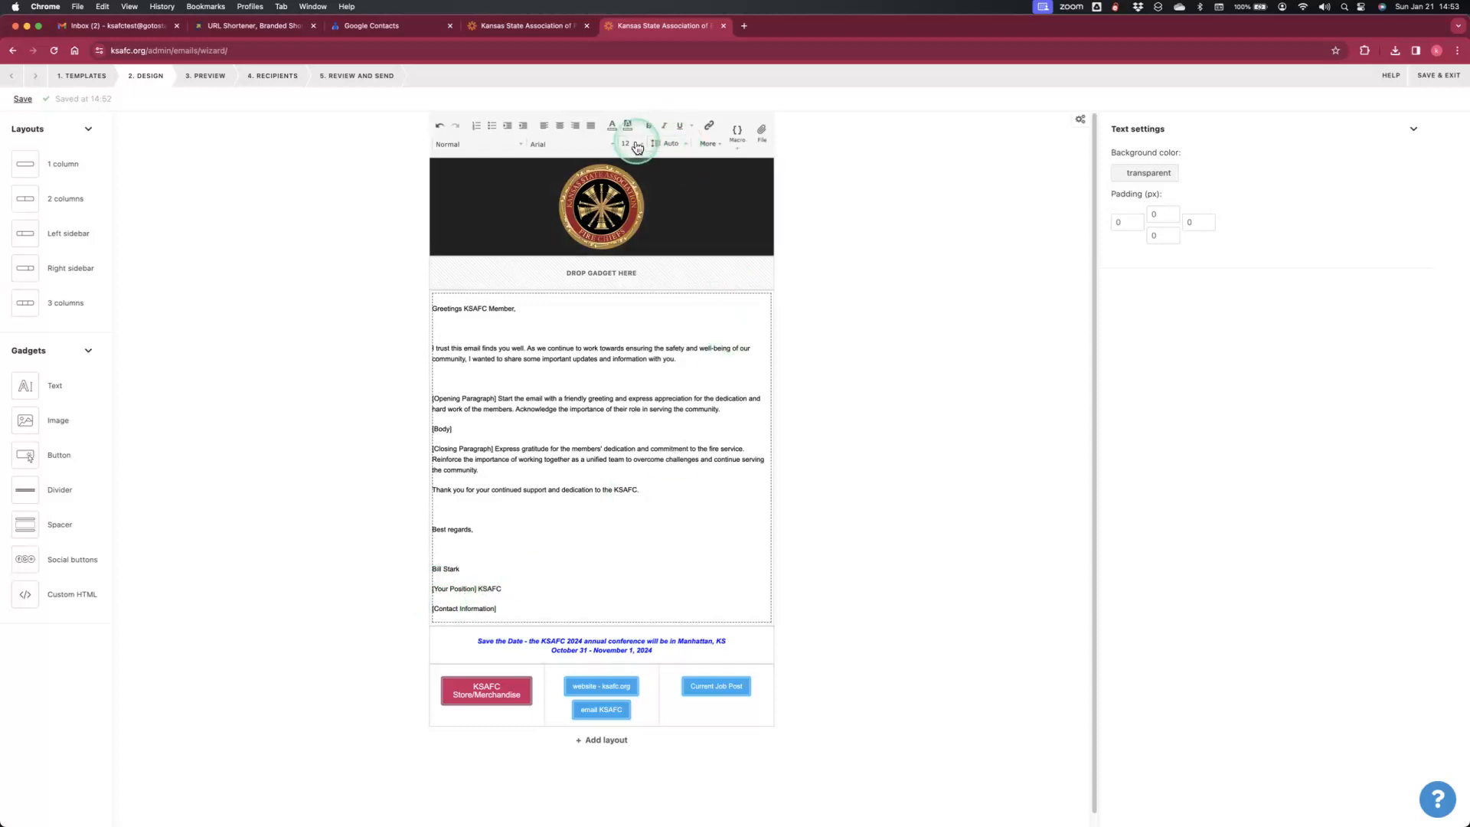
- Tighten the signature block by removing the space after paragraph between its lines and deleting the blank lines around "Best regards,"
{"action": "left_click", "coordinate": [688, 145]}
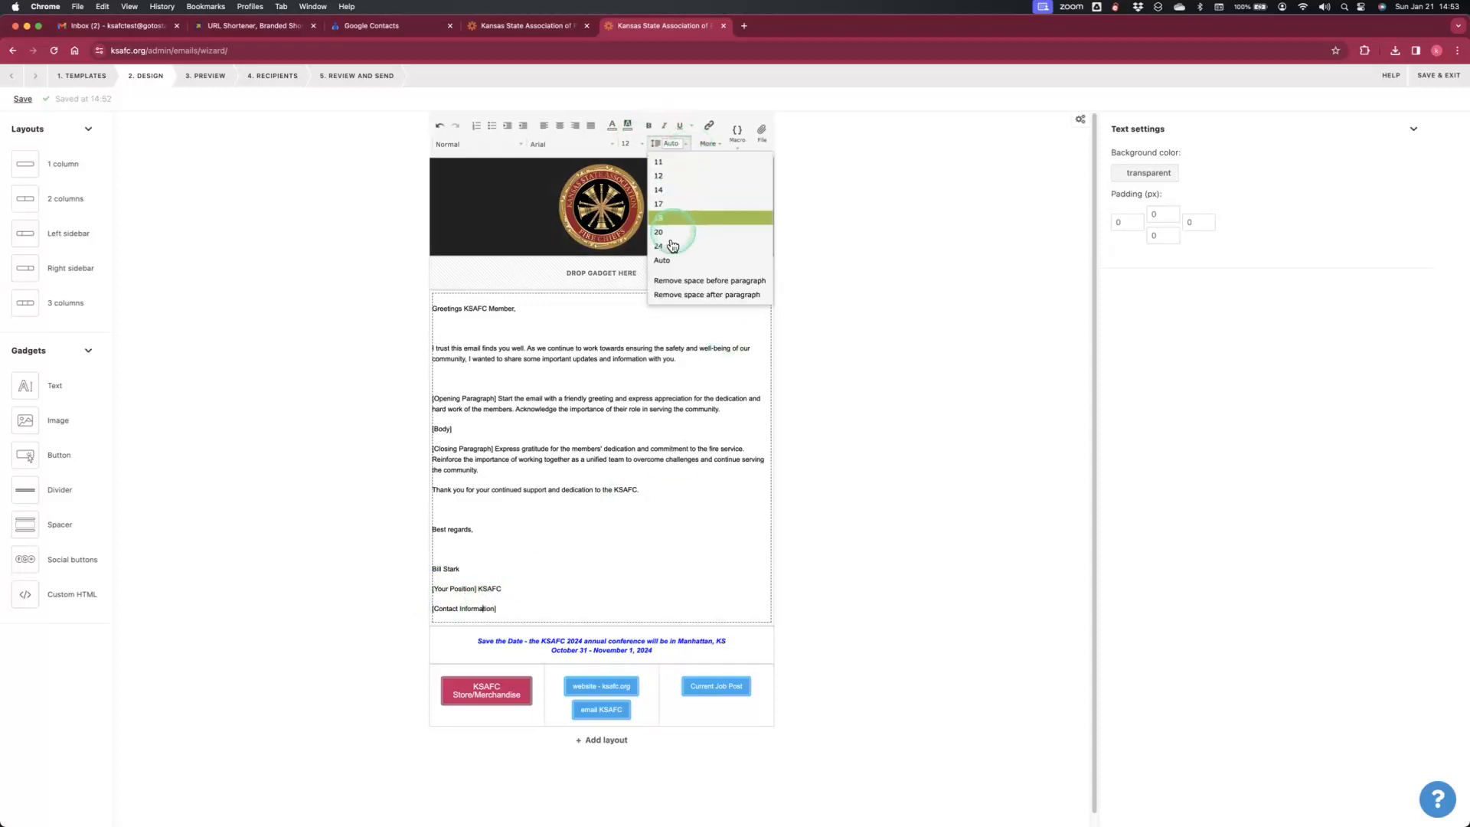
{"action": "left_click", "coordinate": [701, 290]}
{"action": "left_click", "coordinate": [443, 568]}
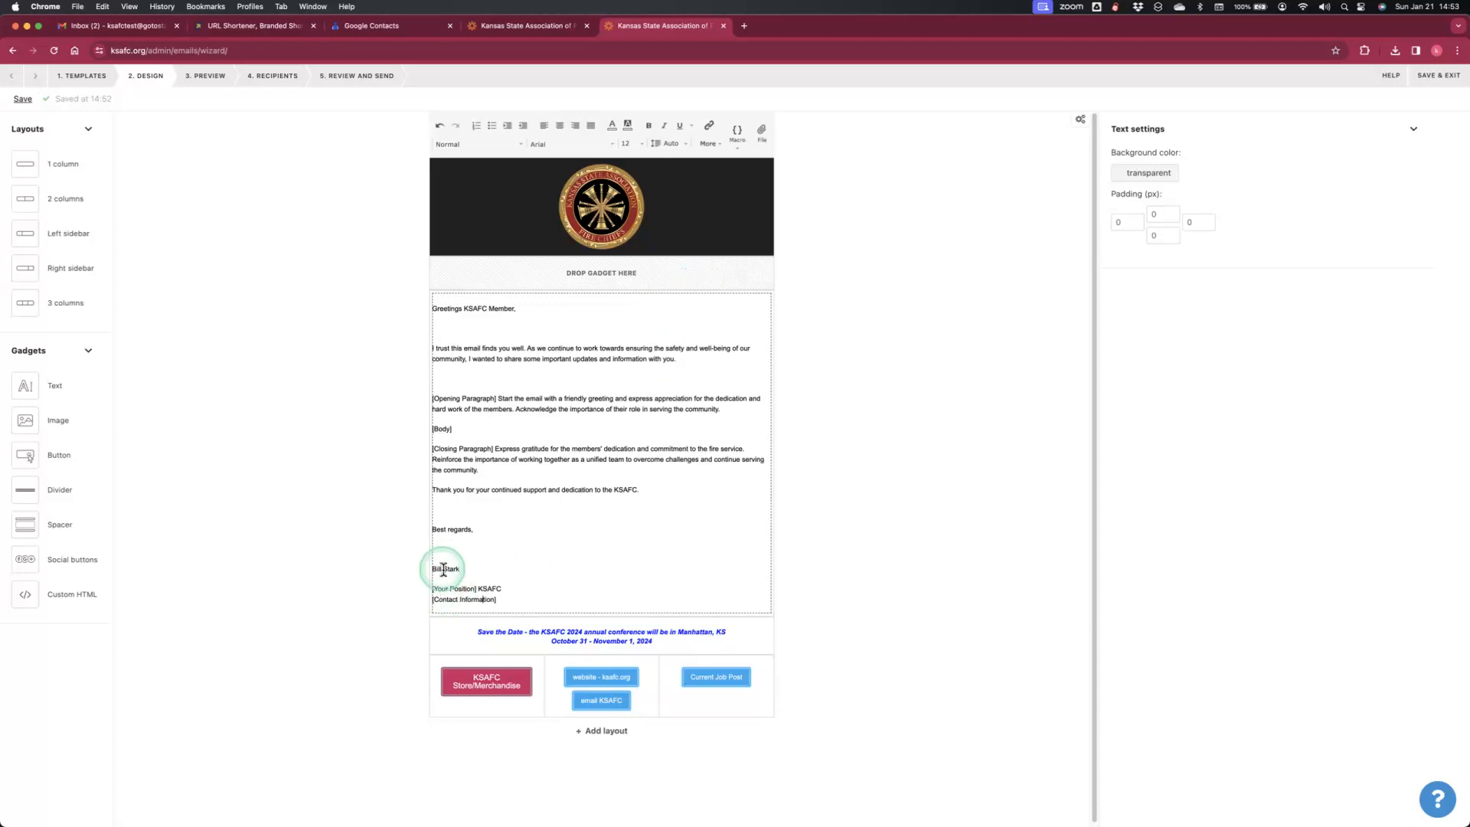
{"action": "left_click", "coordinate": [675, 144]}
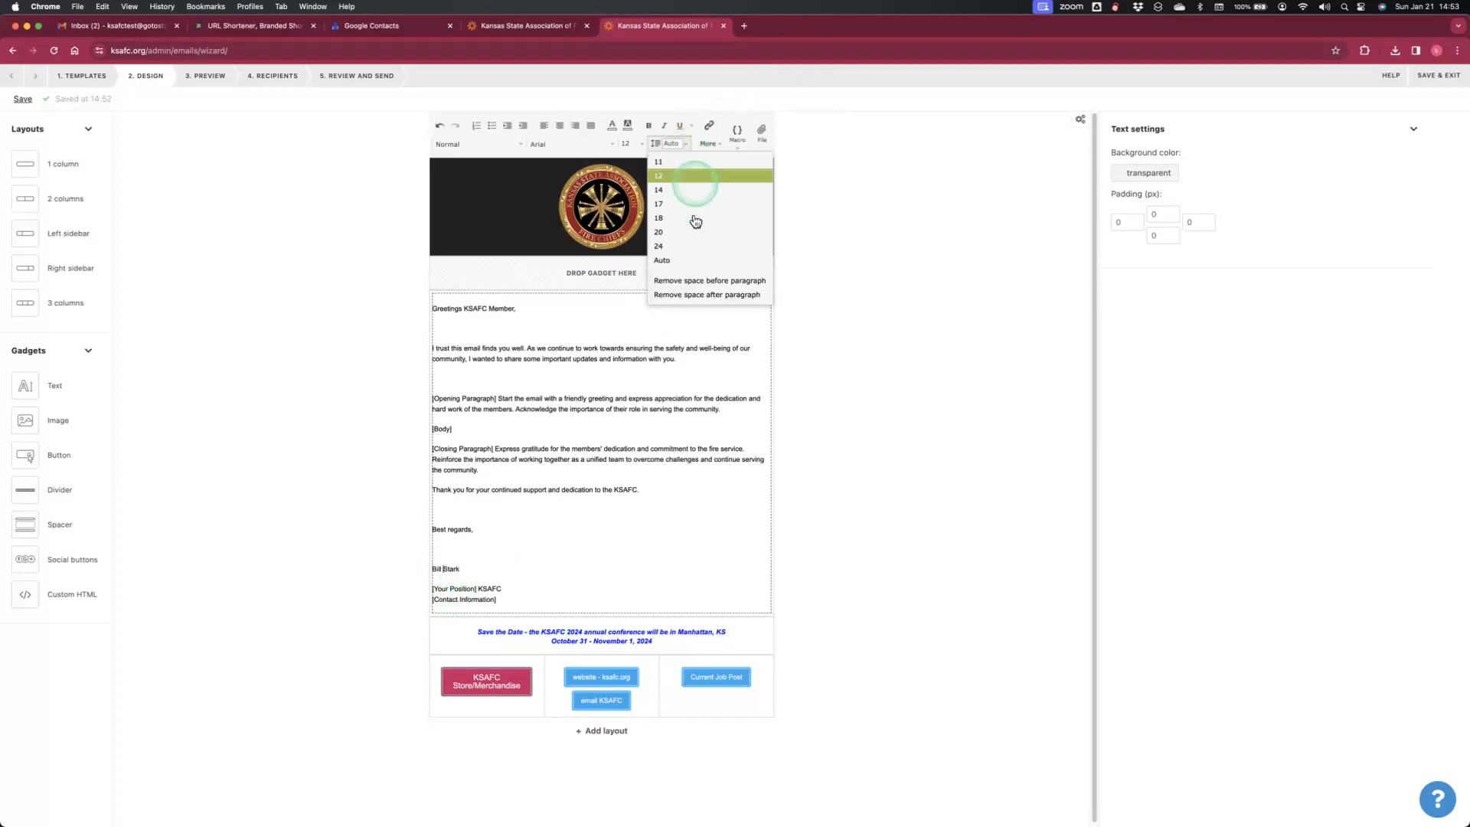
{"action": "left_click", "coordinate": [694, 297]}
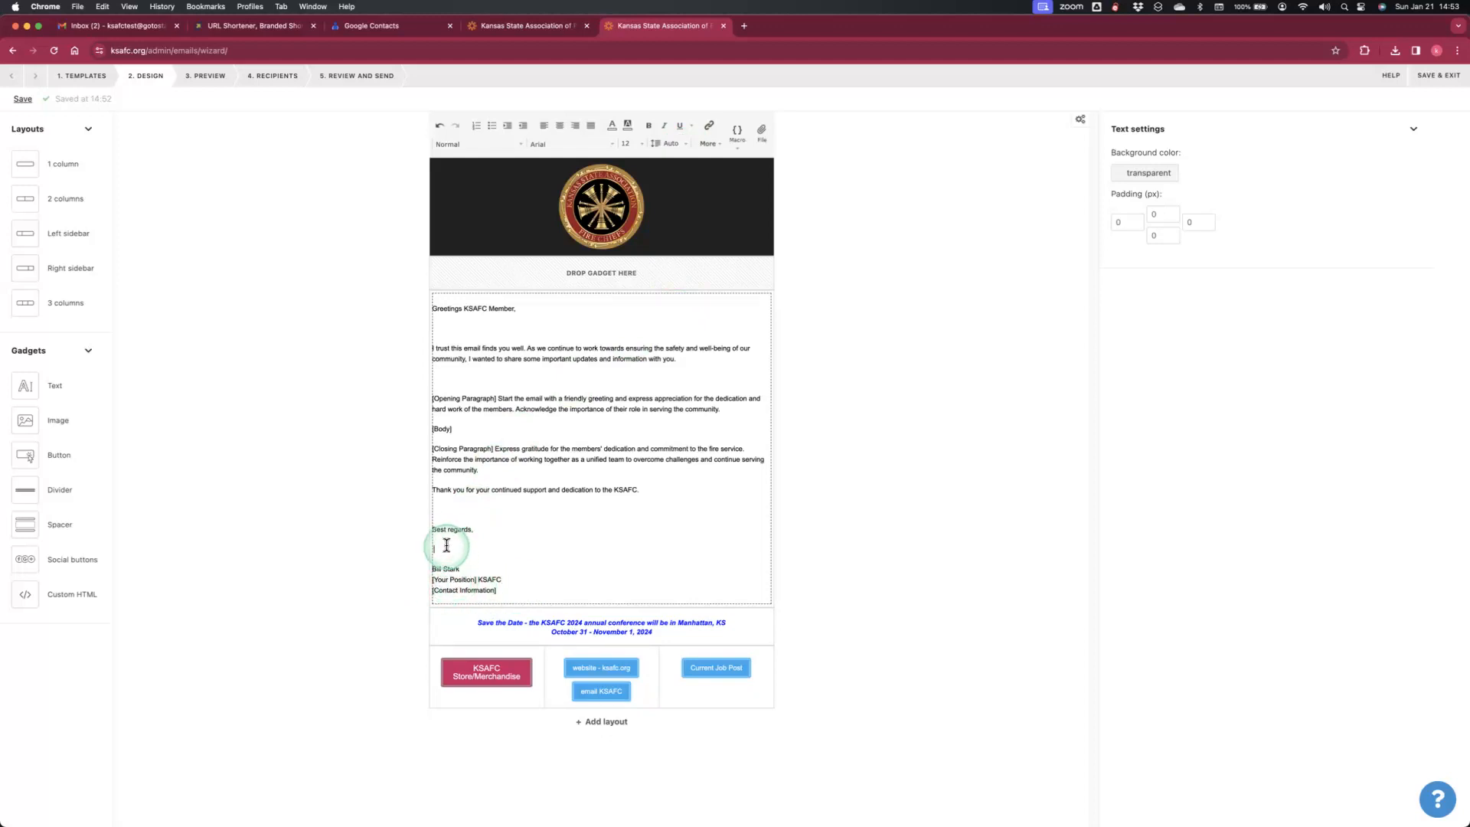
{"action": "key", "text": "BackSpace"}
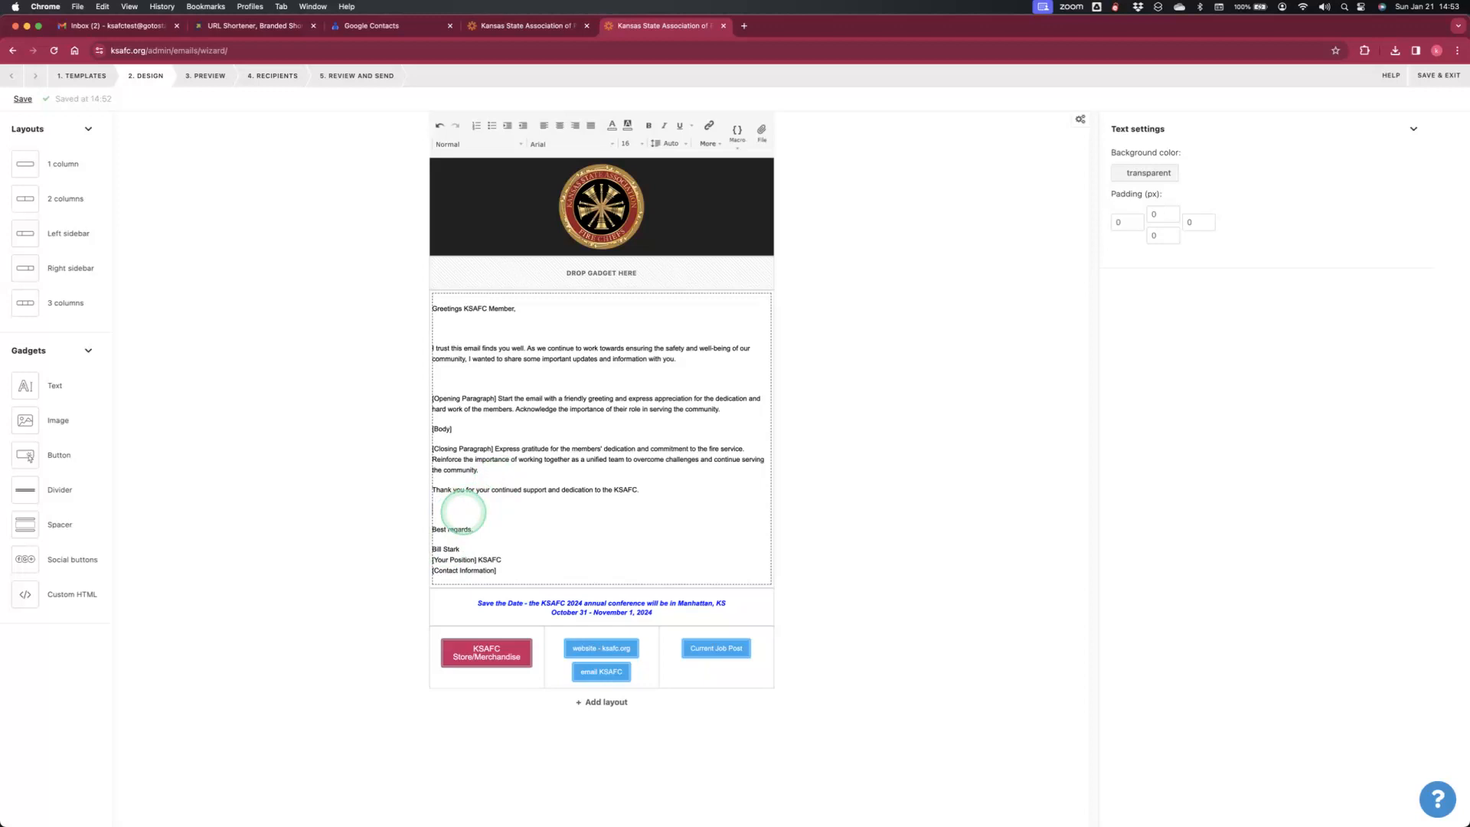
{"action": "key", "text": "BackSpace"}
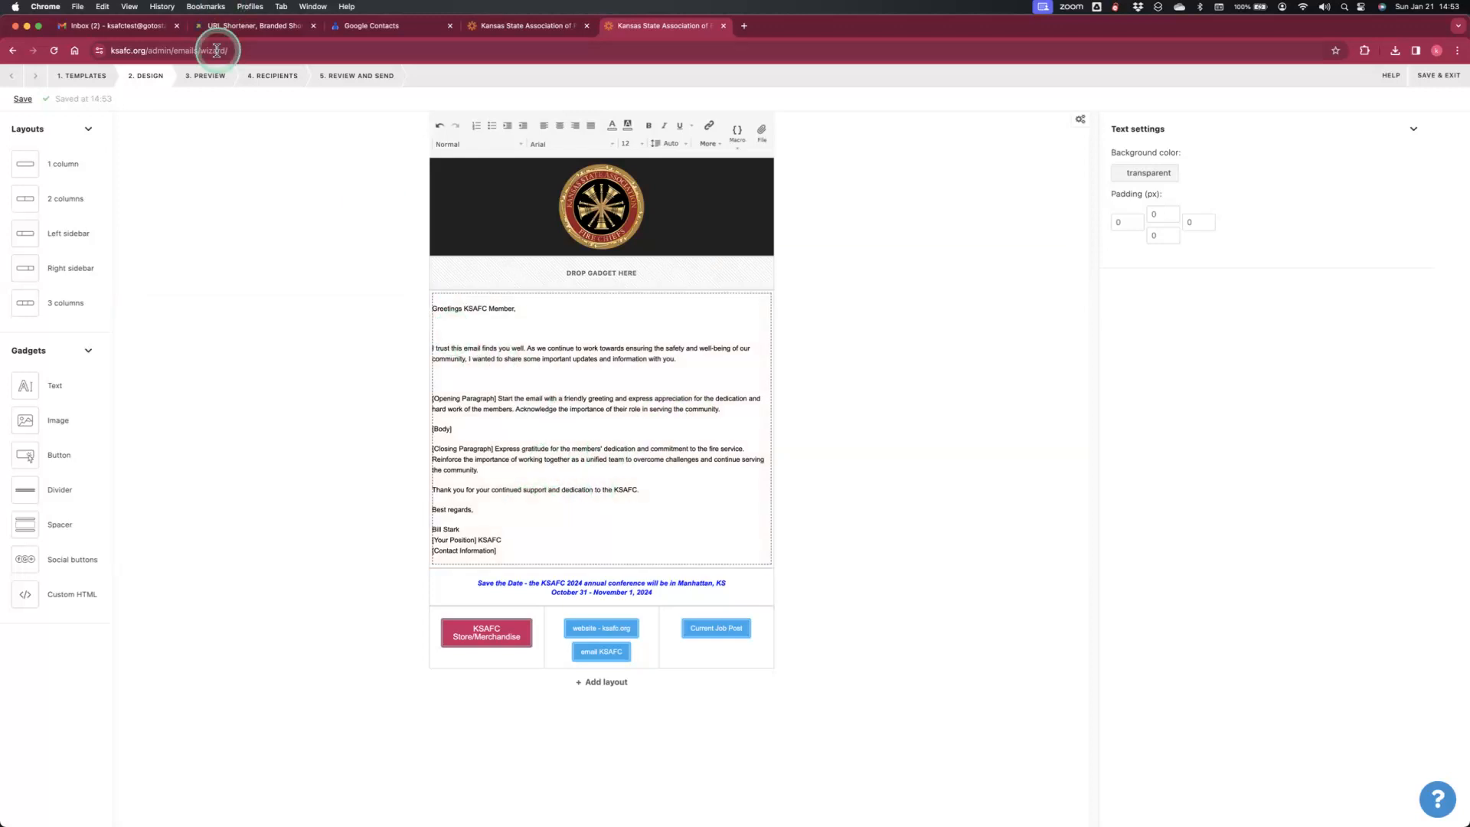
- Preview the email, send a test copy to the listed test address, and dismiss the notification
{"action": "left_click", "coordinate": [205, 76]}
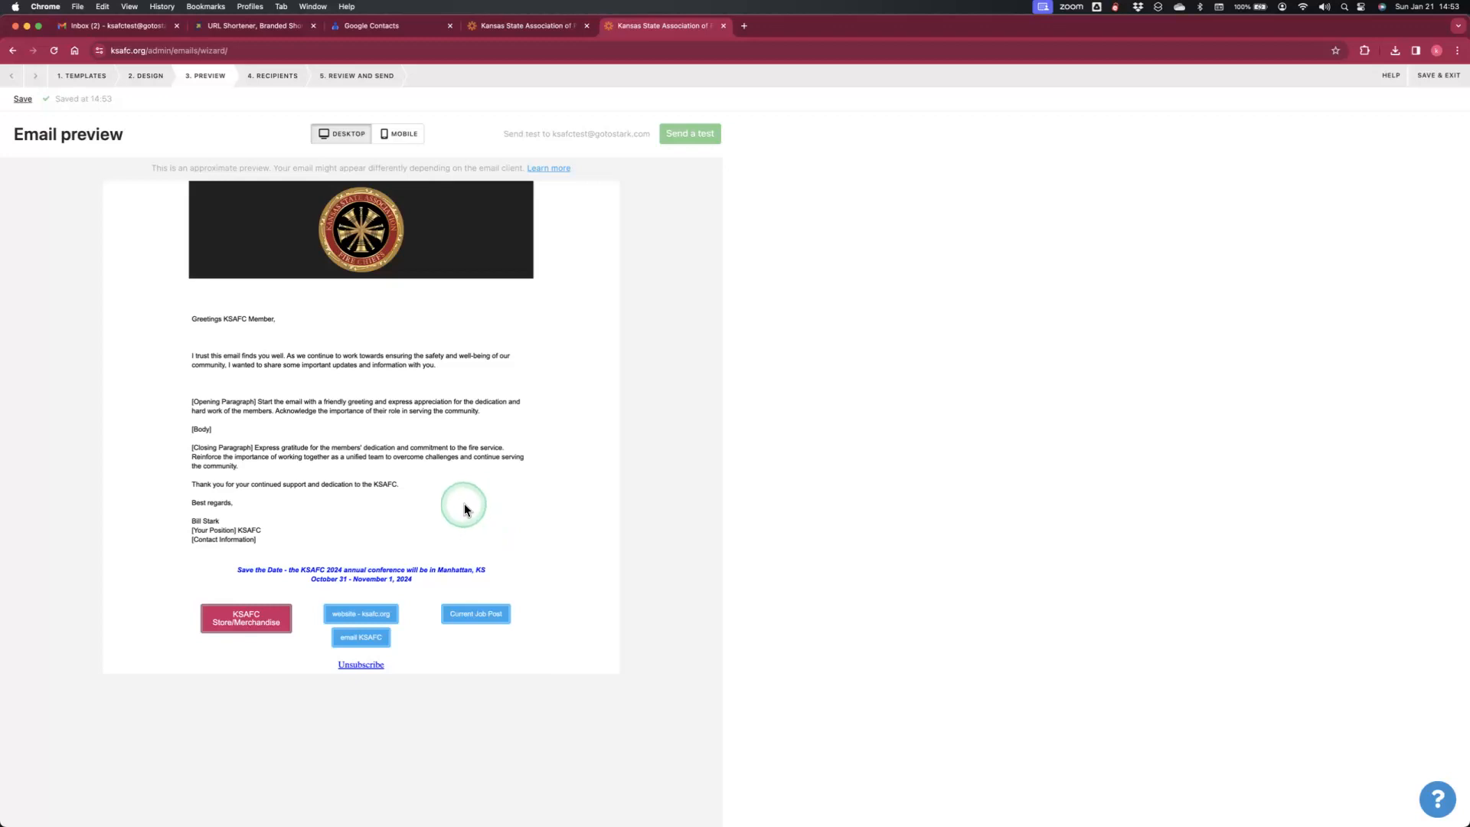
{"action": "left_click", "coordinate": [692, 141]}
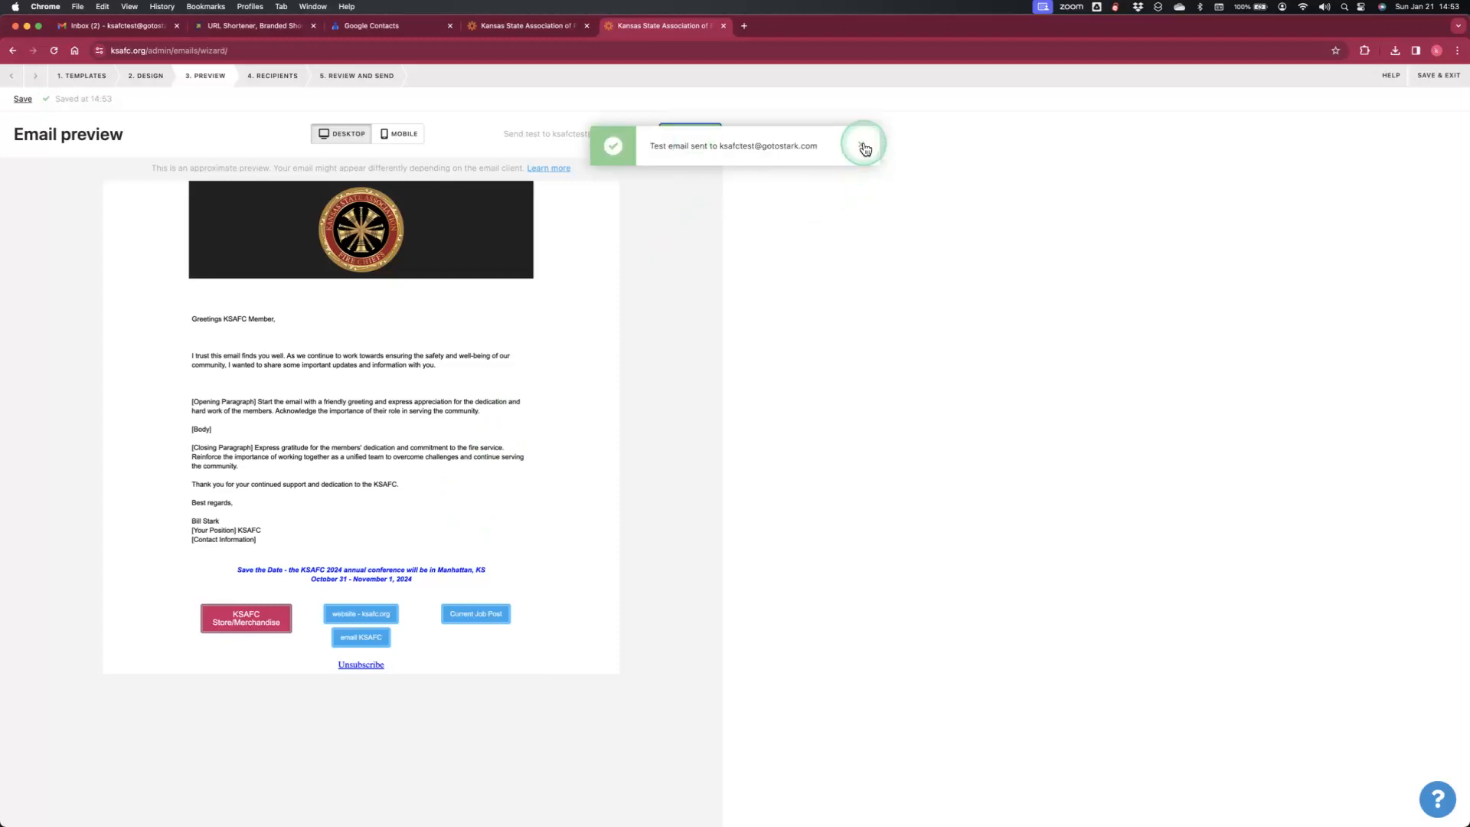
{"action": "left_click", "coordinate": [862, 146]}
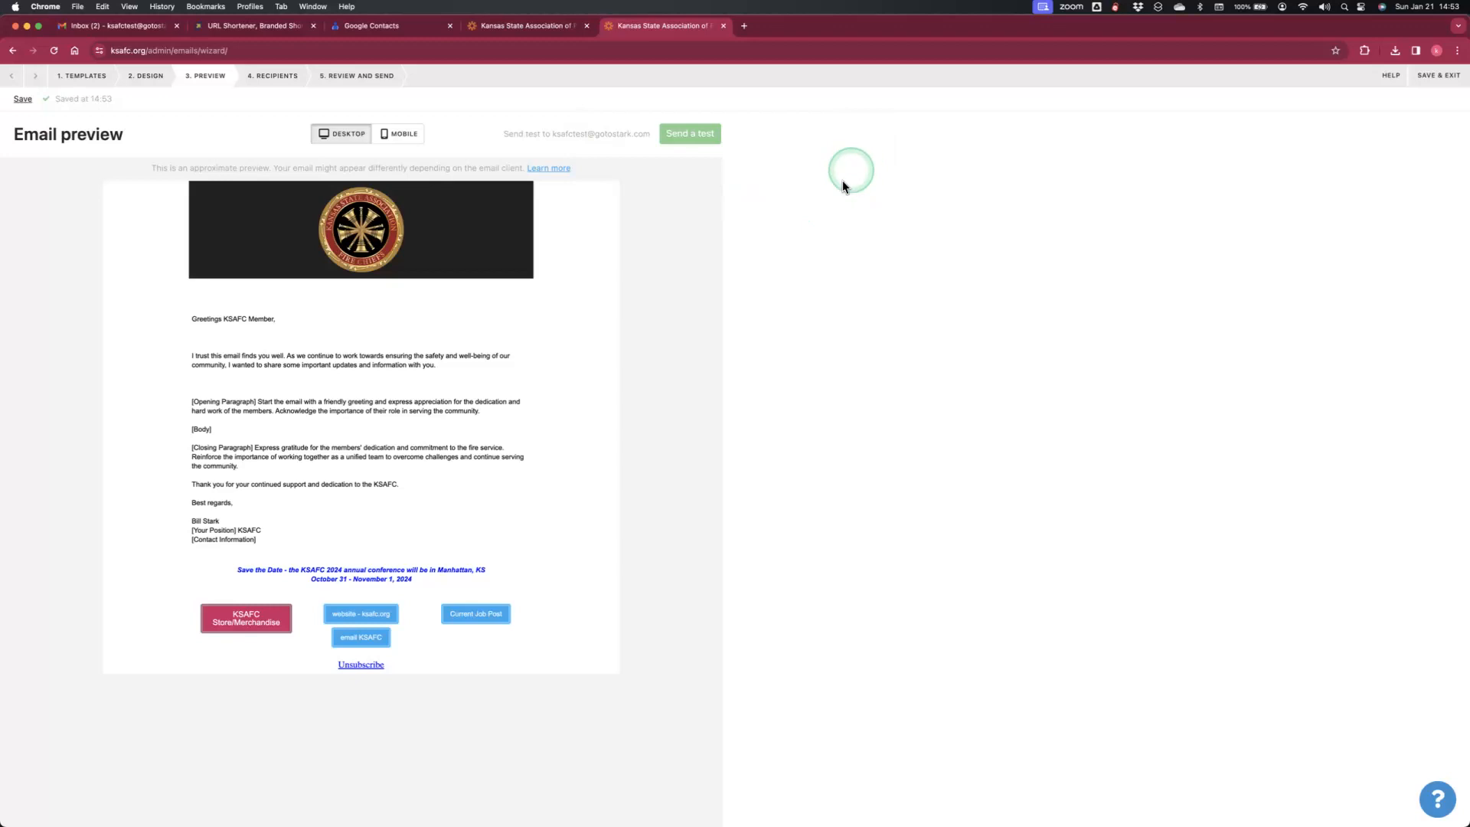
- Return to the email design and add the lines "File Link" and "Website Link" beneath the introductory paragraph
{"action": "left_click", "coordinate": [157, 81]}
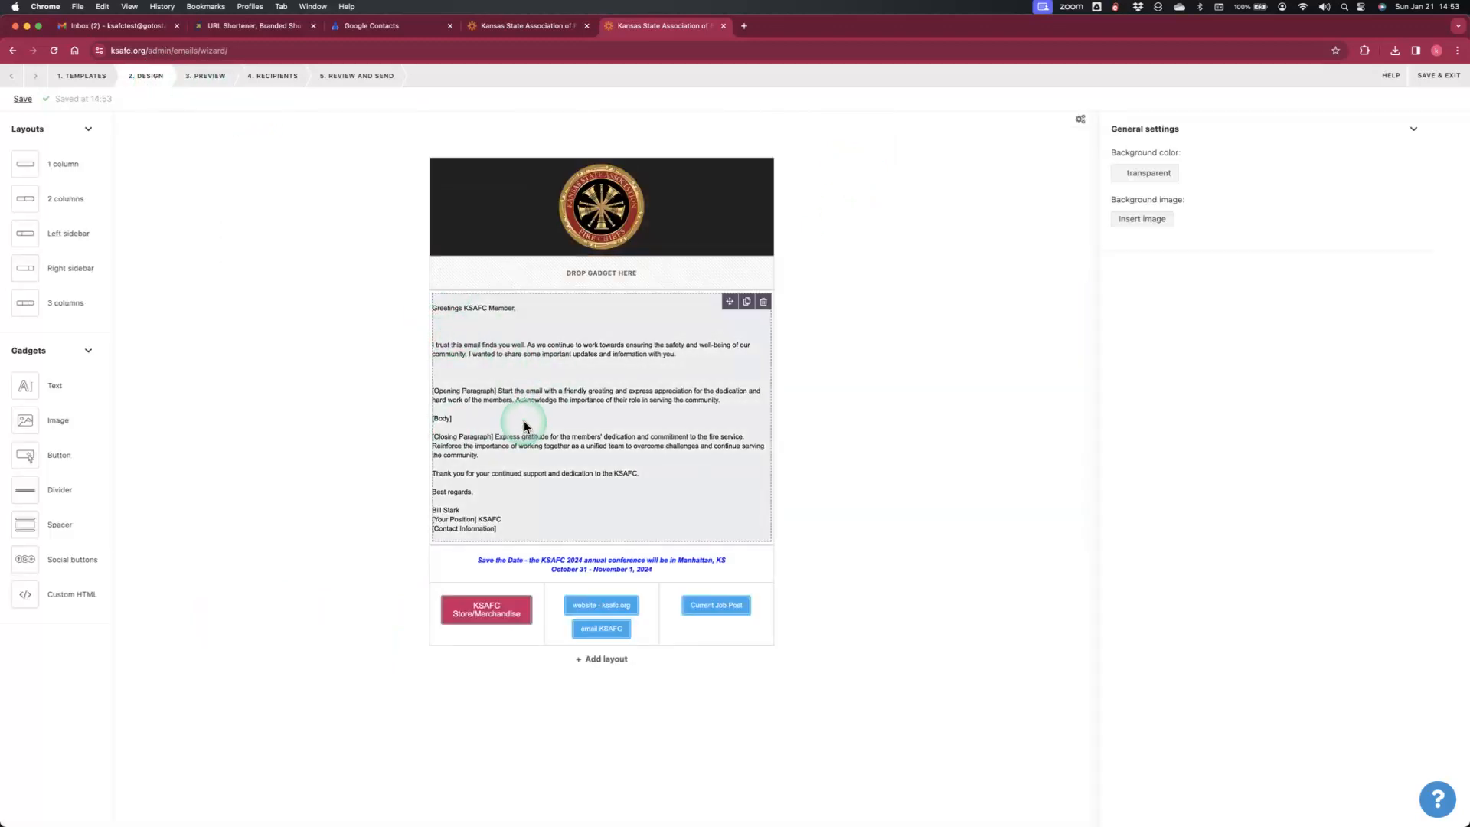
{"action": "left_click", "coordinate": [459, 377]}
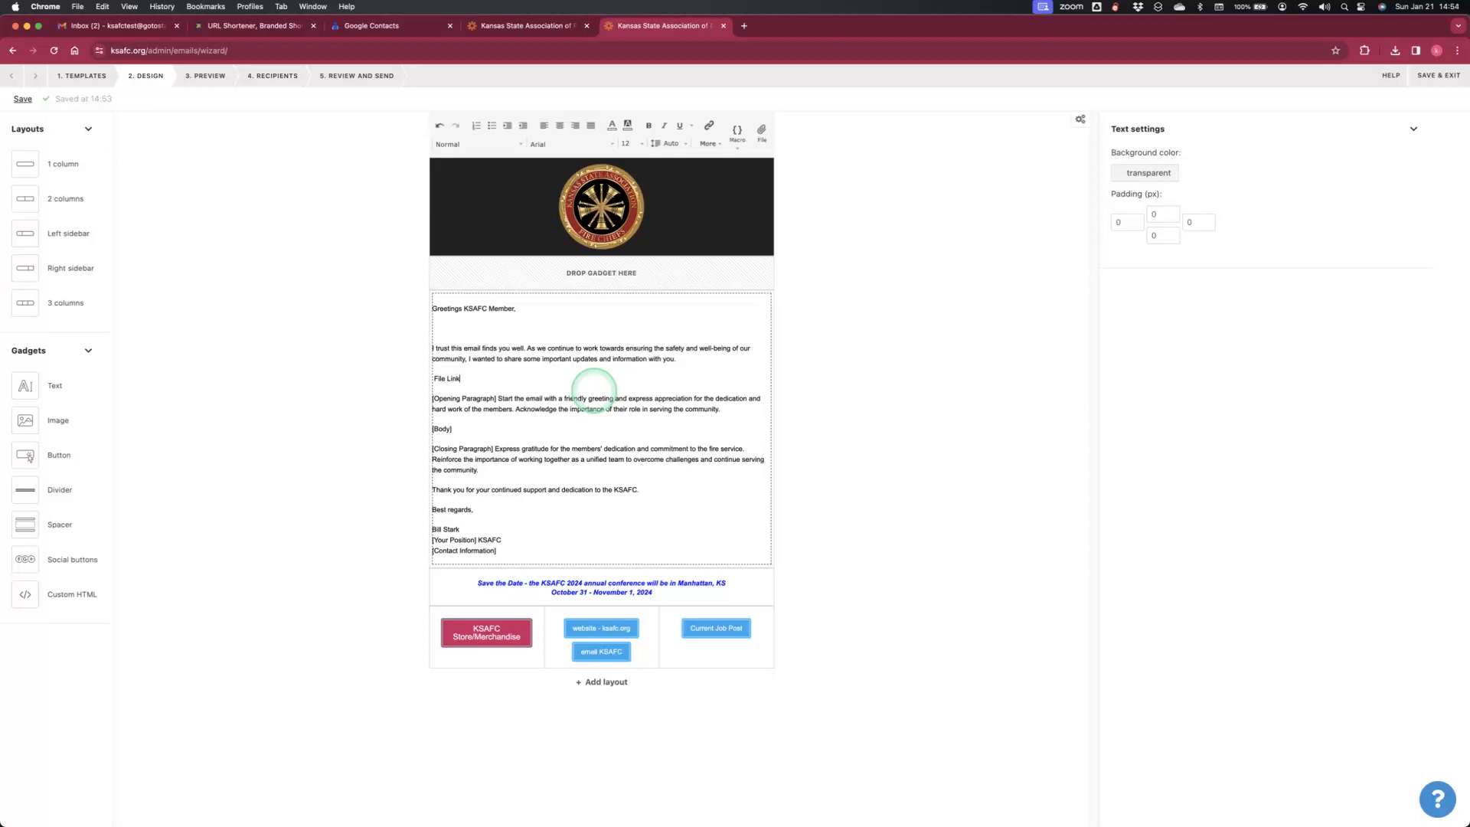
{"action": "key", "text": "Return"}
{"action": "key", "text": "Return"}
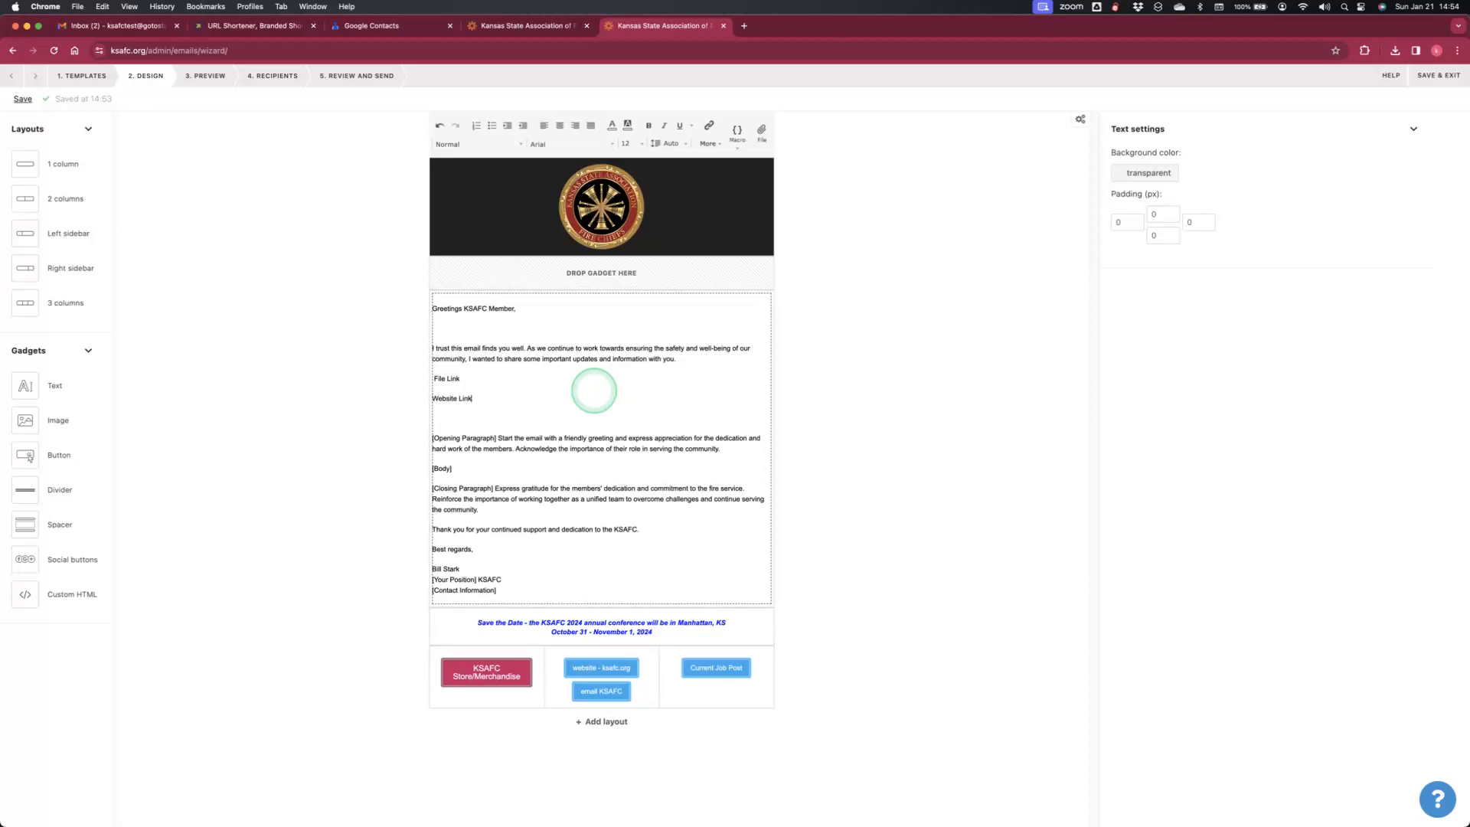
{"action": "key", "text": "Return"}
{"action": "key", "text": "Return"}
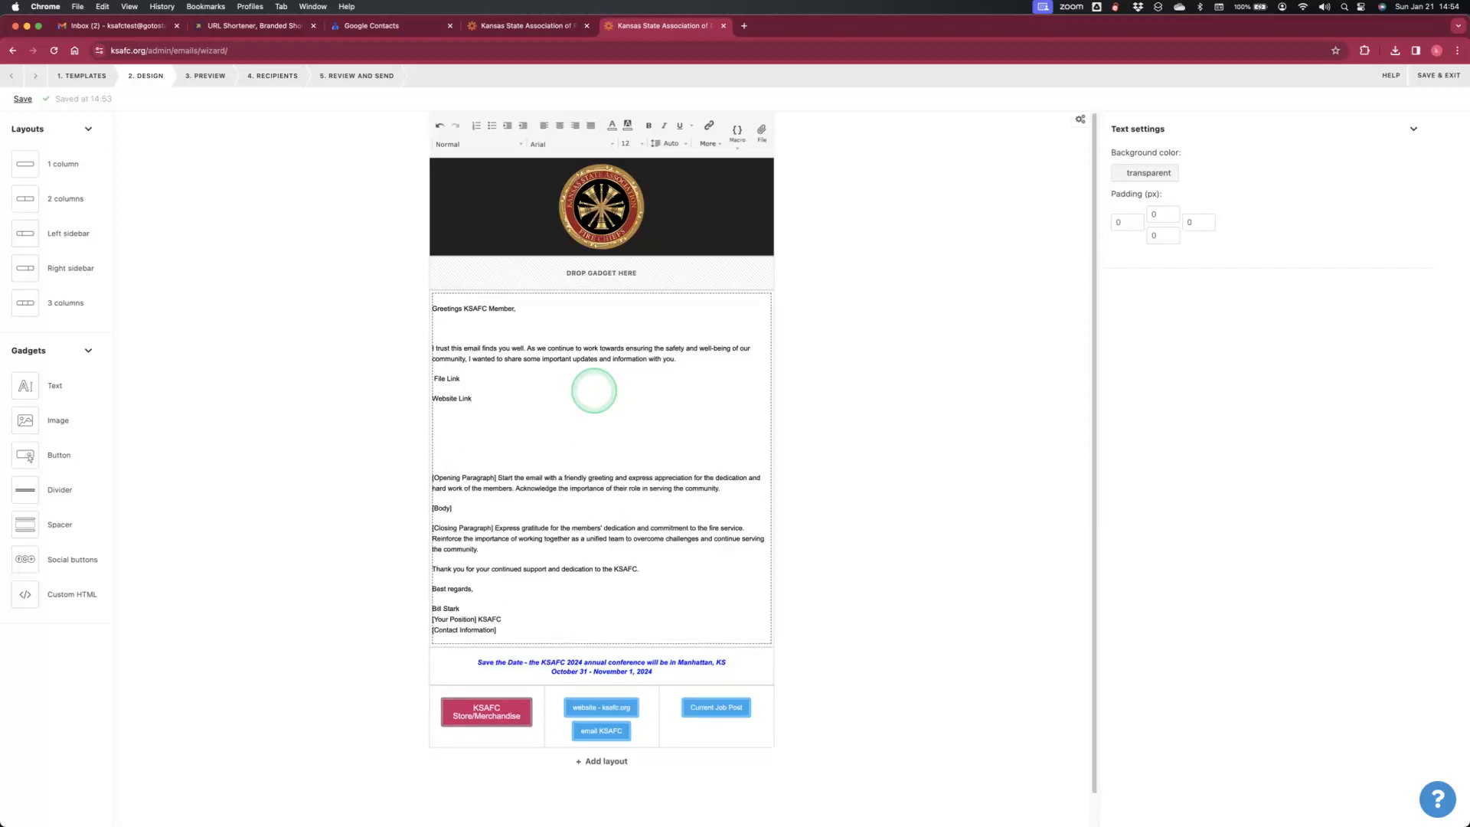
{"action": "key", "text": "BackSpace"}
{"action": "key", "text": "BackSpace"}
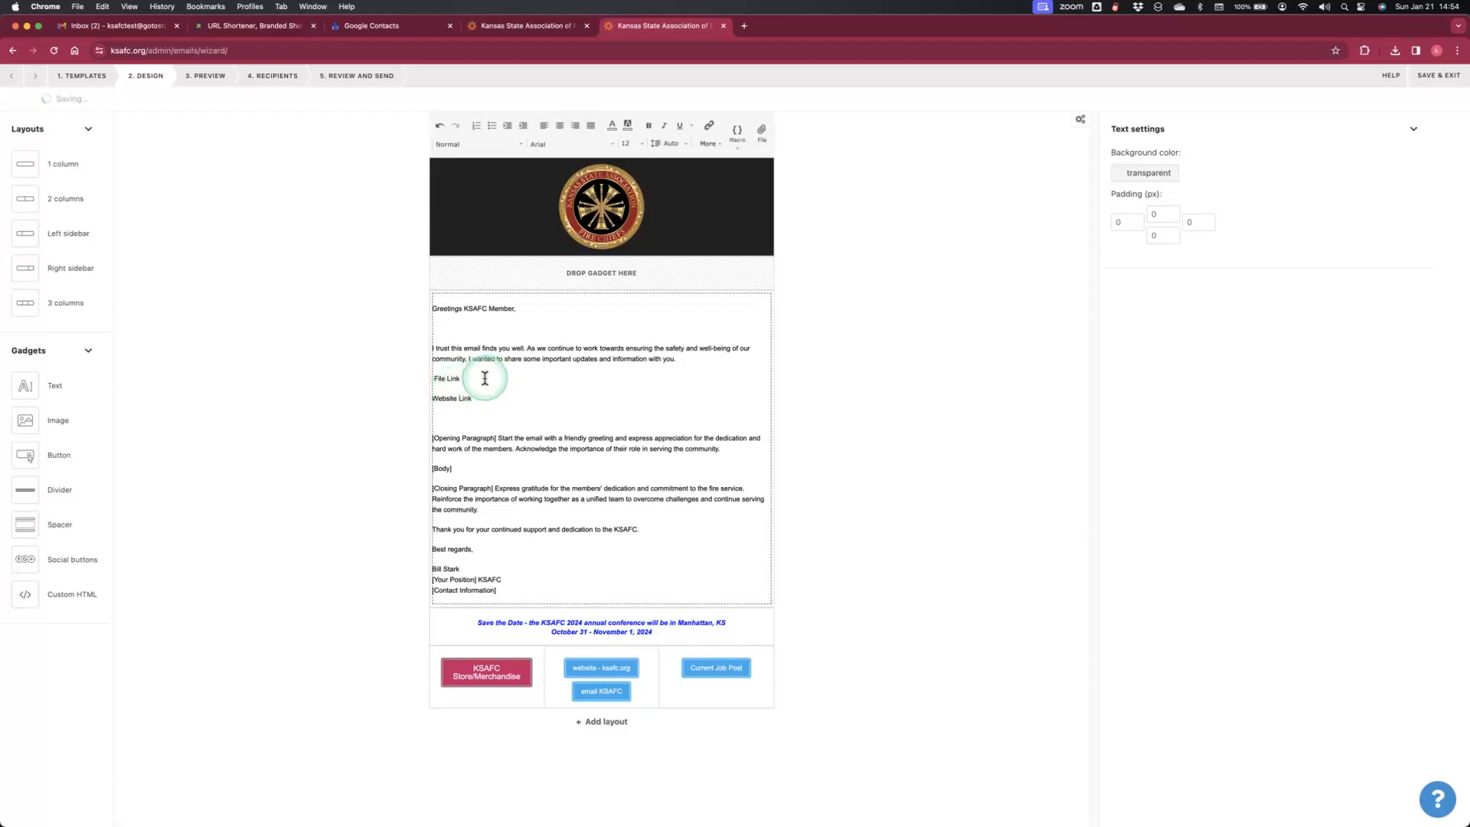
{"action": "key", "text": "Return"}
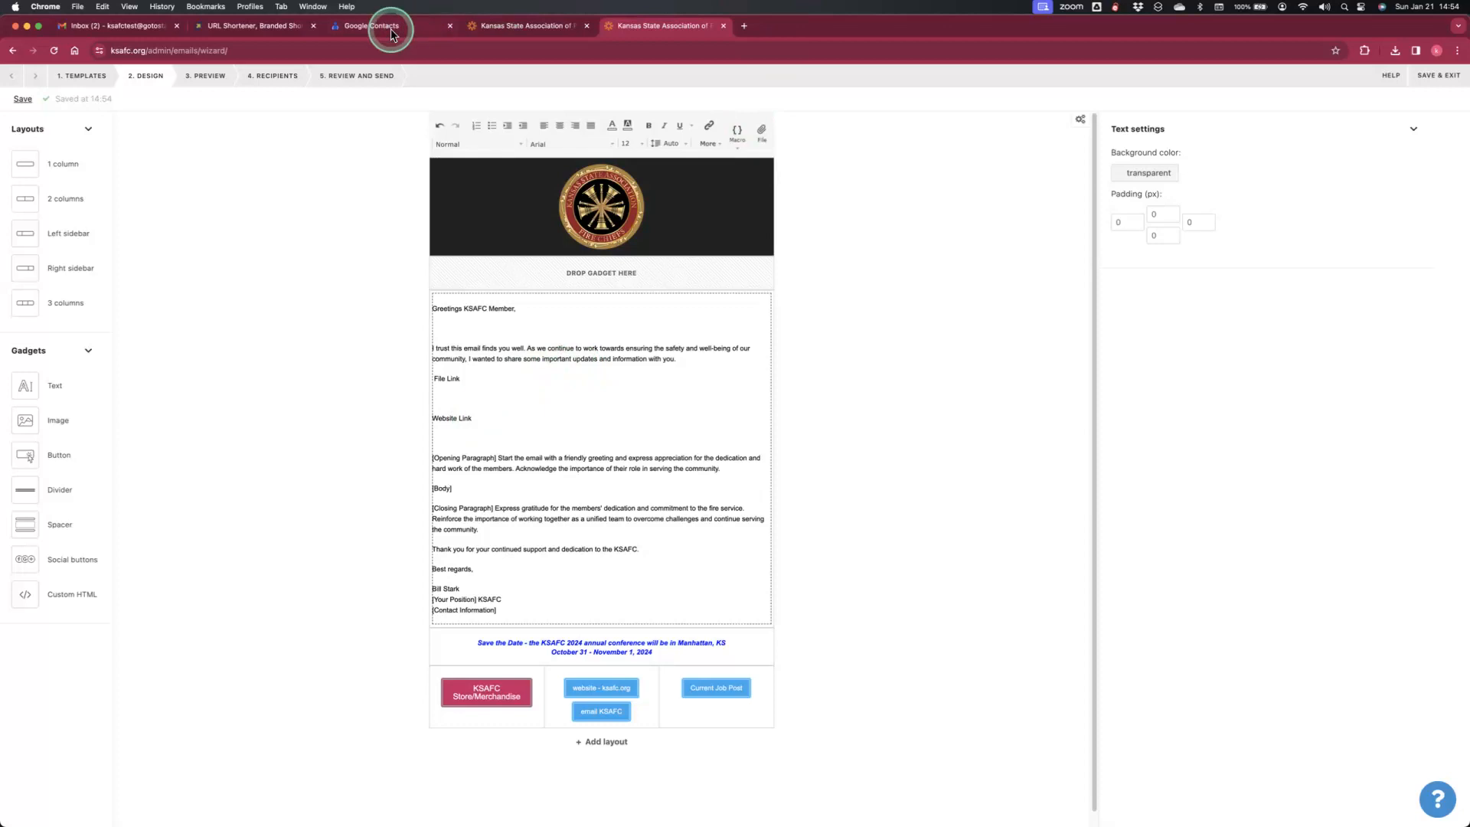
{"action": "left_click", "coordinate": [257, 27]}
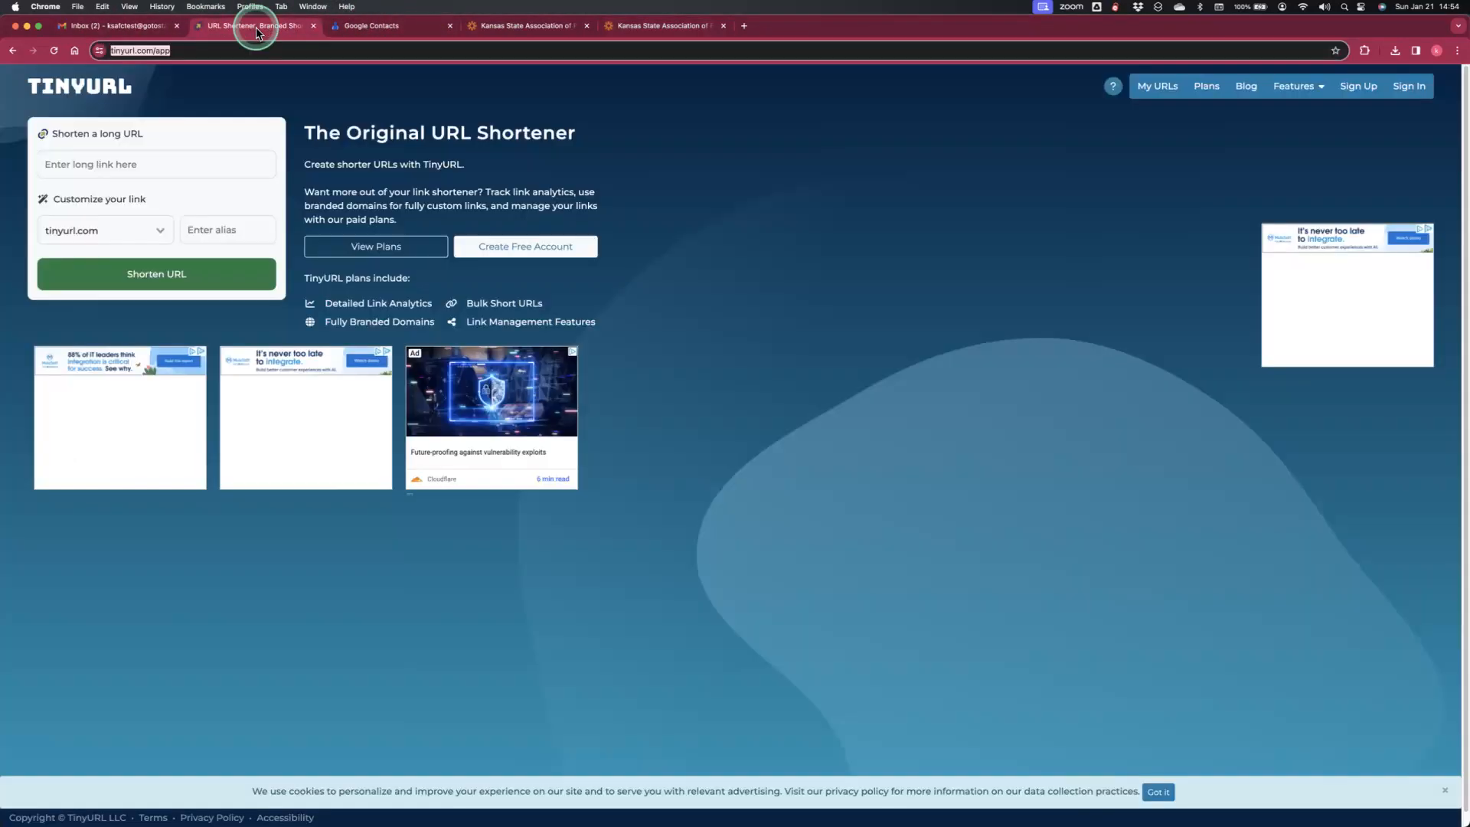
{"action": "right_click", "coordinate": [140, 53]}
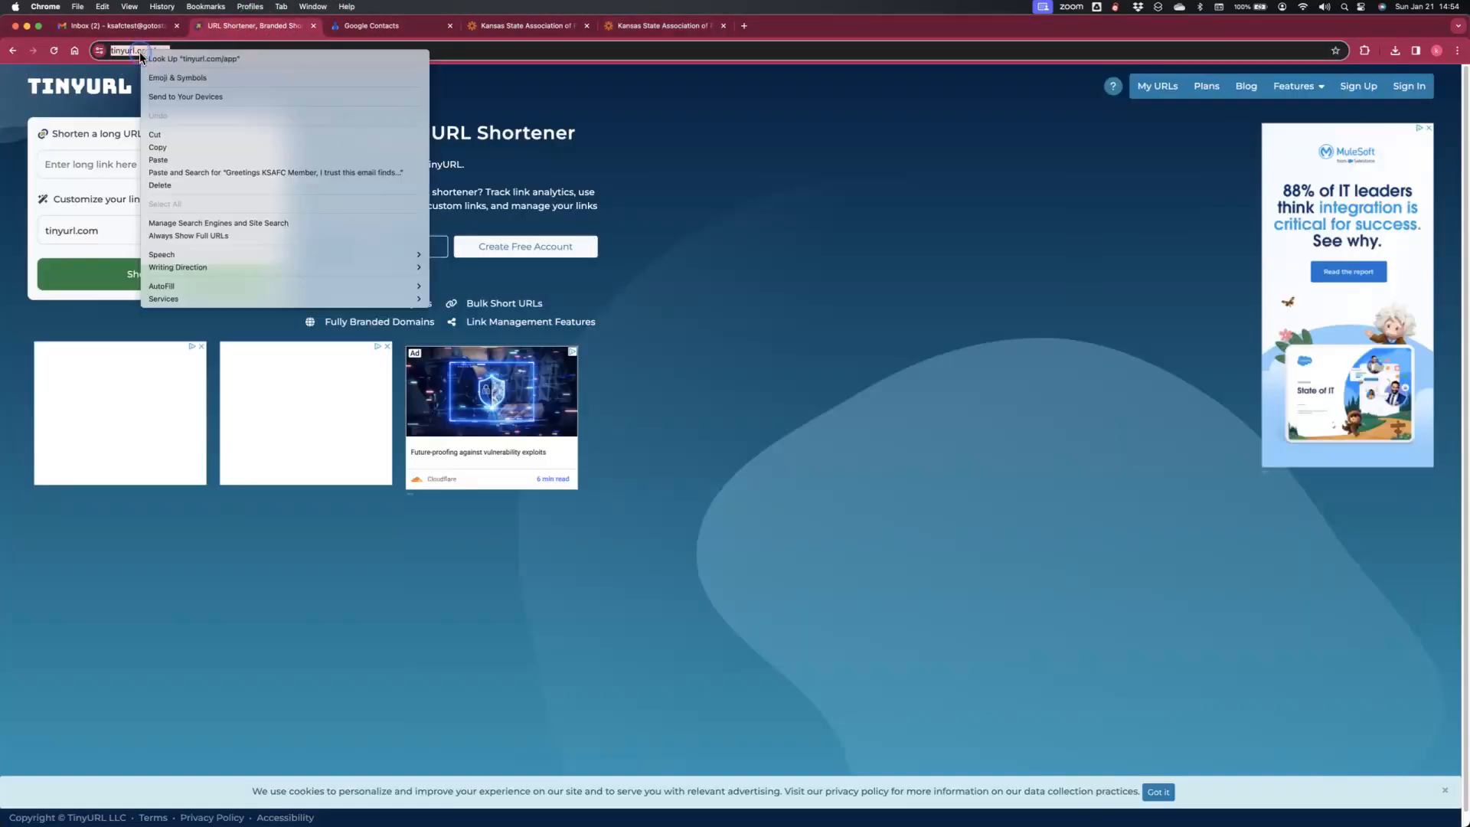
{"action": "left_click", "coordinate": [166, 148]}
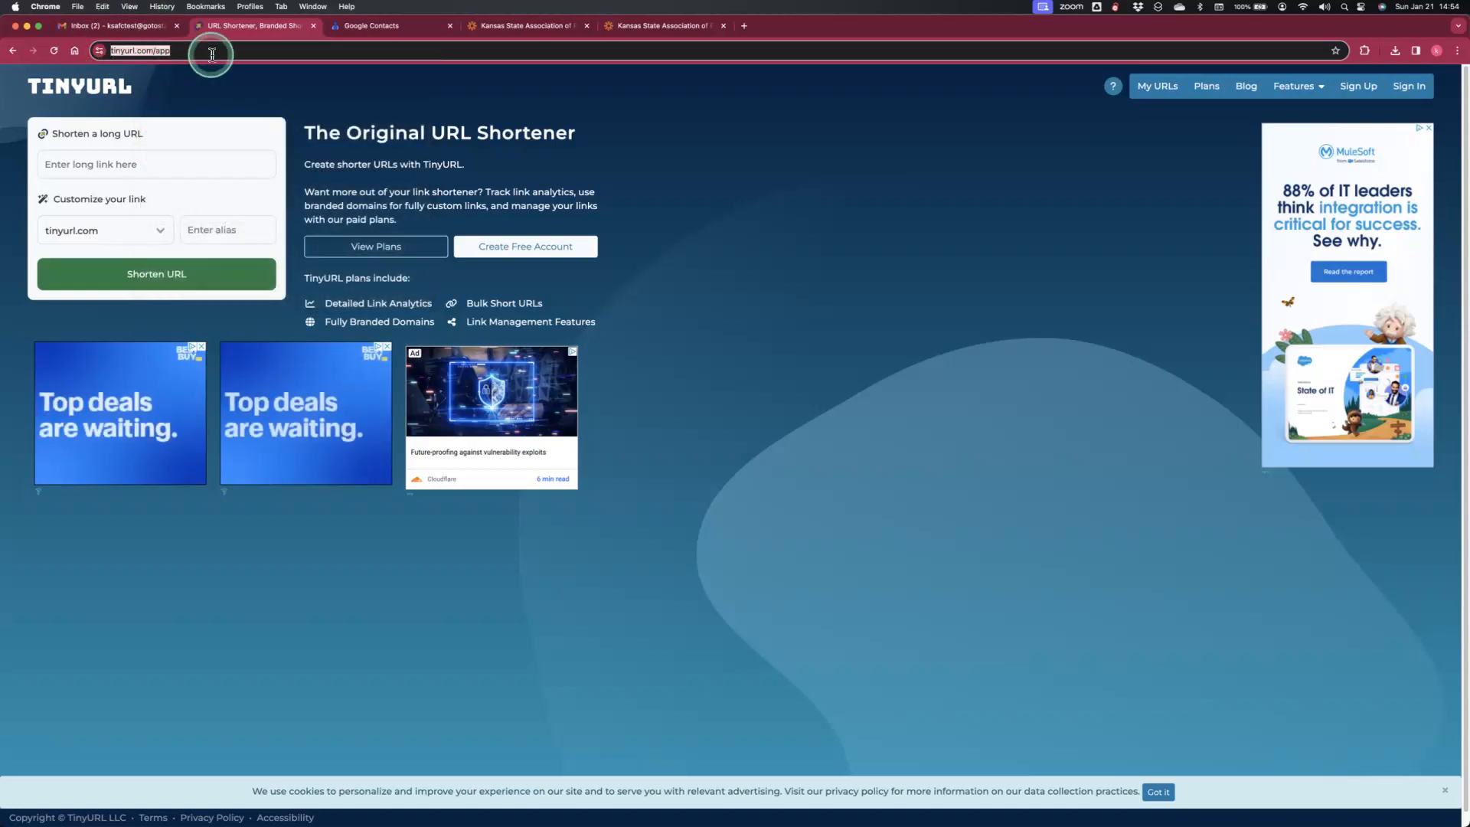
{"action": "left_click", "coordinate": [633, 33]}
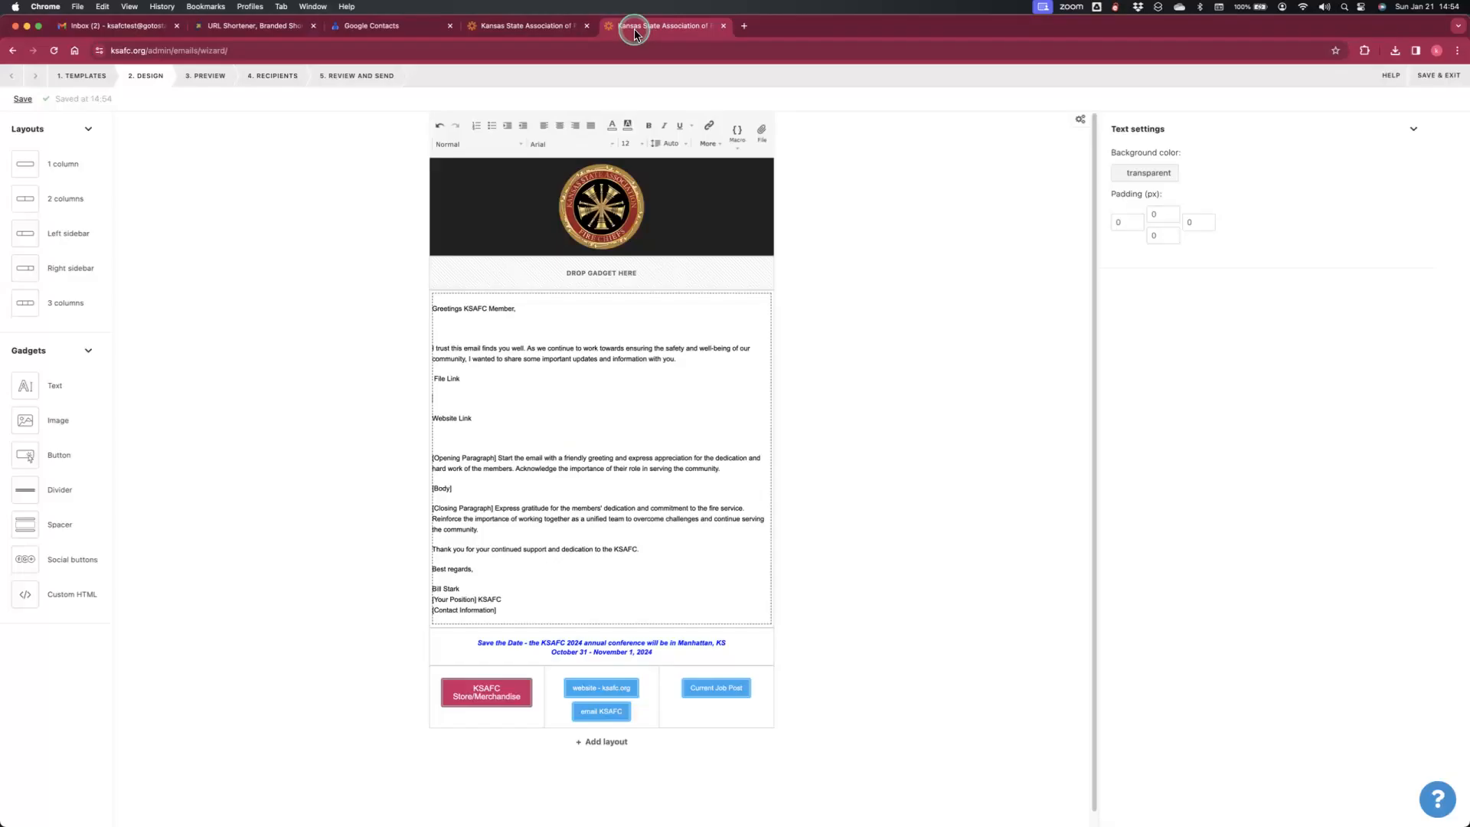
{"action": "right_click", "coordinate": [442, 401]}
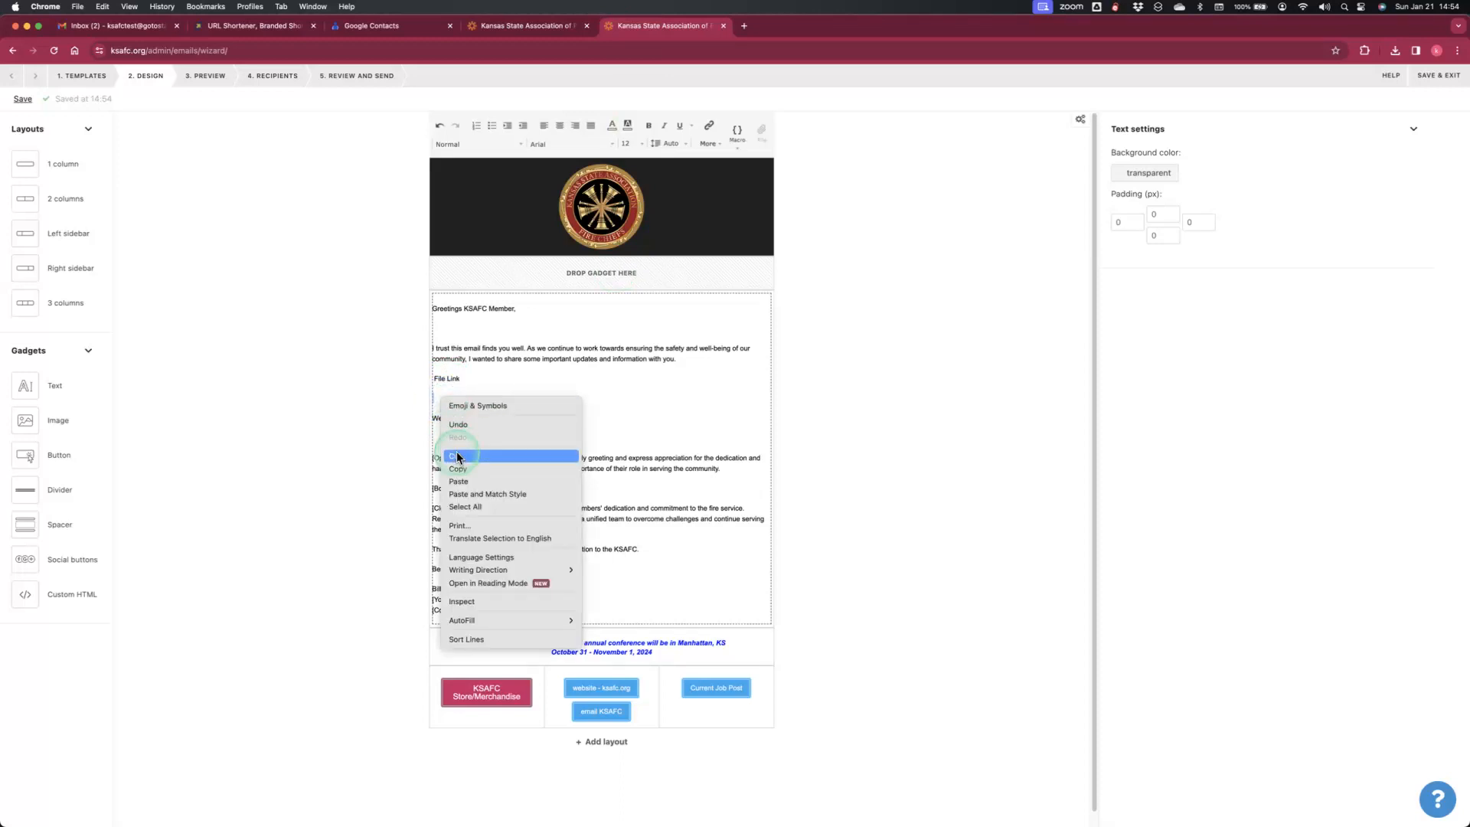
{"action": "left_click", "coordinate": [468, 485]}
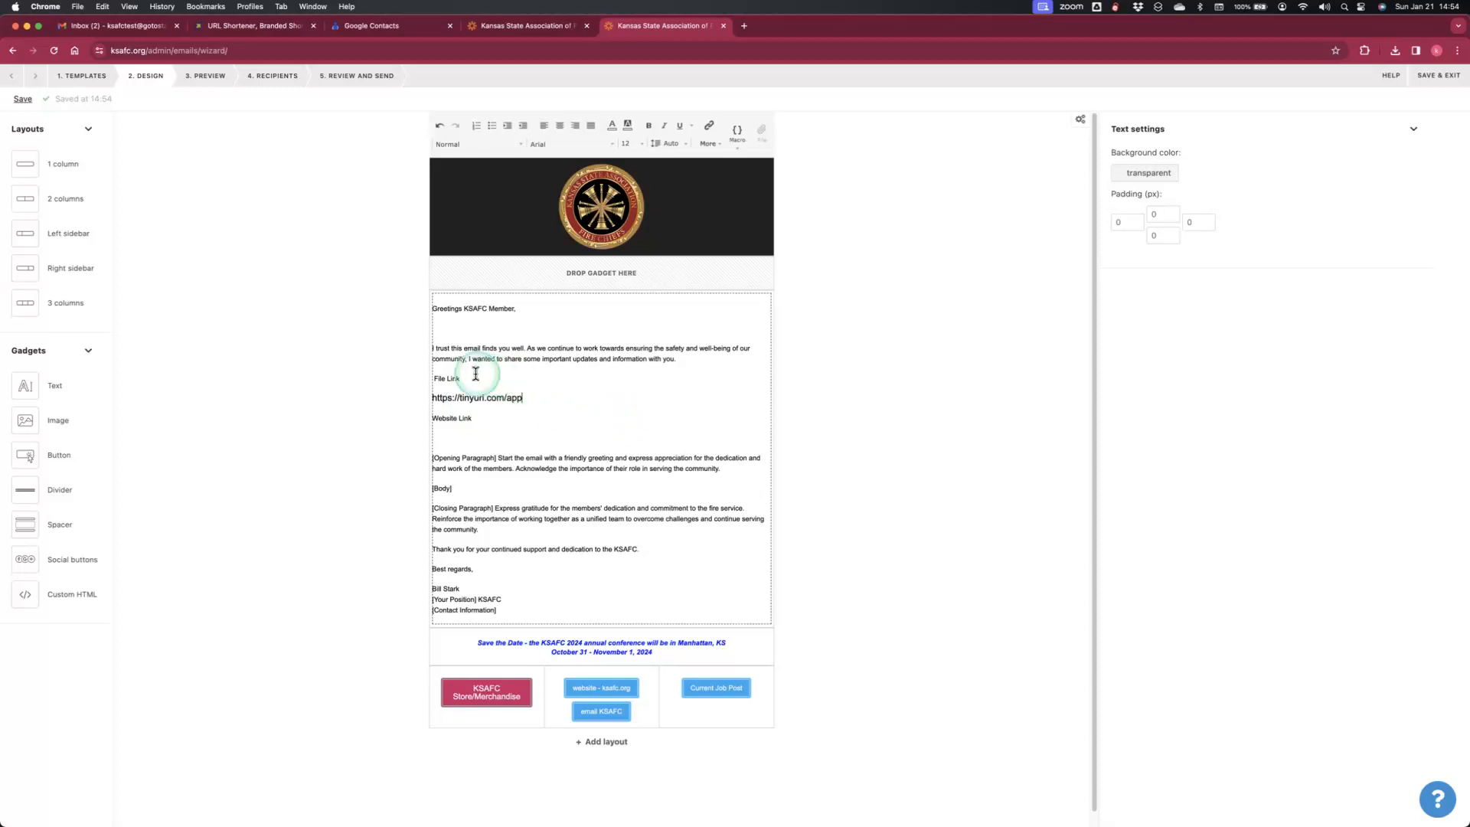
{"action": "left_click", "coordinate": [477, 421]}
{"action": "left_click", "coordinate": [709, 128]}
{"action": "left_click", "coordinate": [720, 144]}
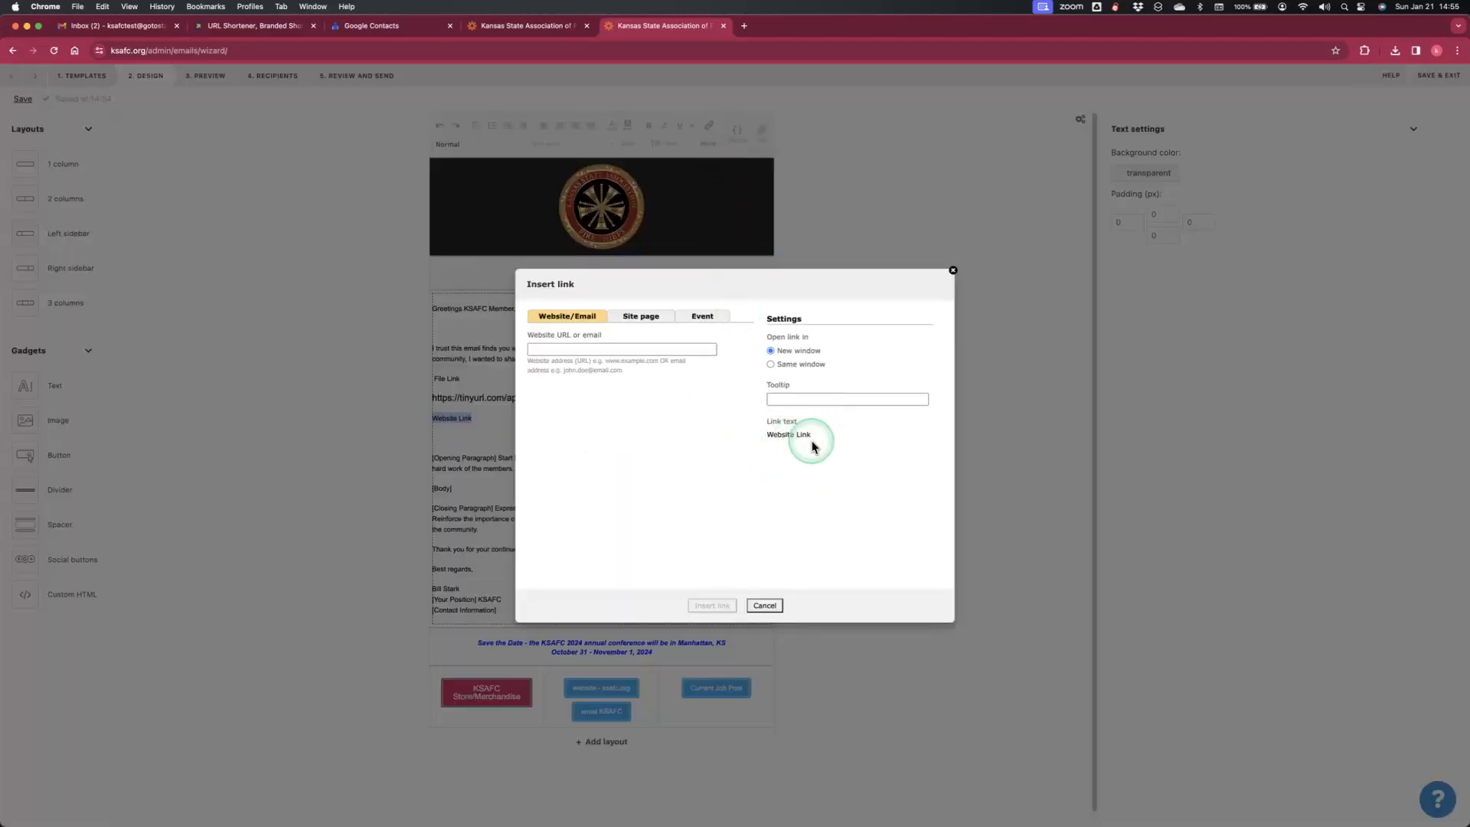
{"action": "left_click", "coordinate": [598, 349]}
{"action": "right_click", "coordinate": [598, 350]}
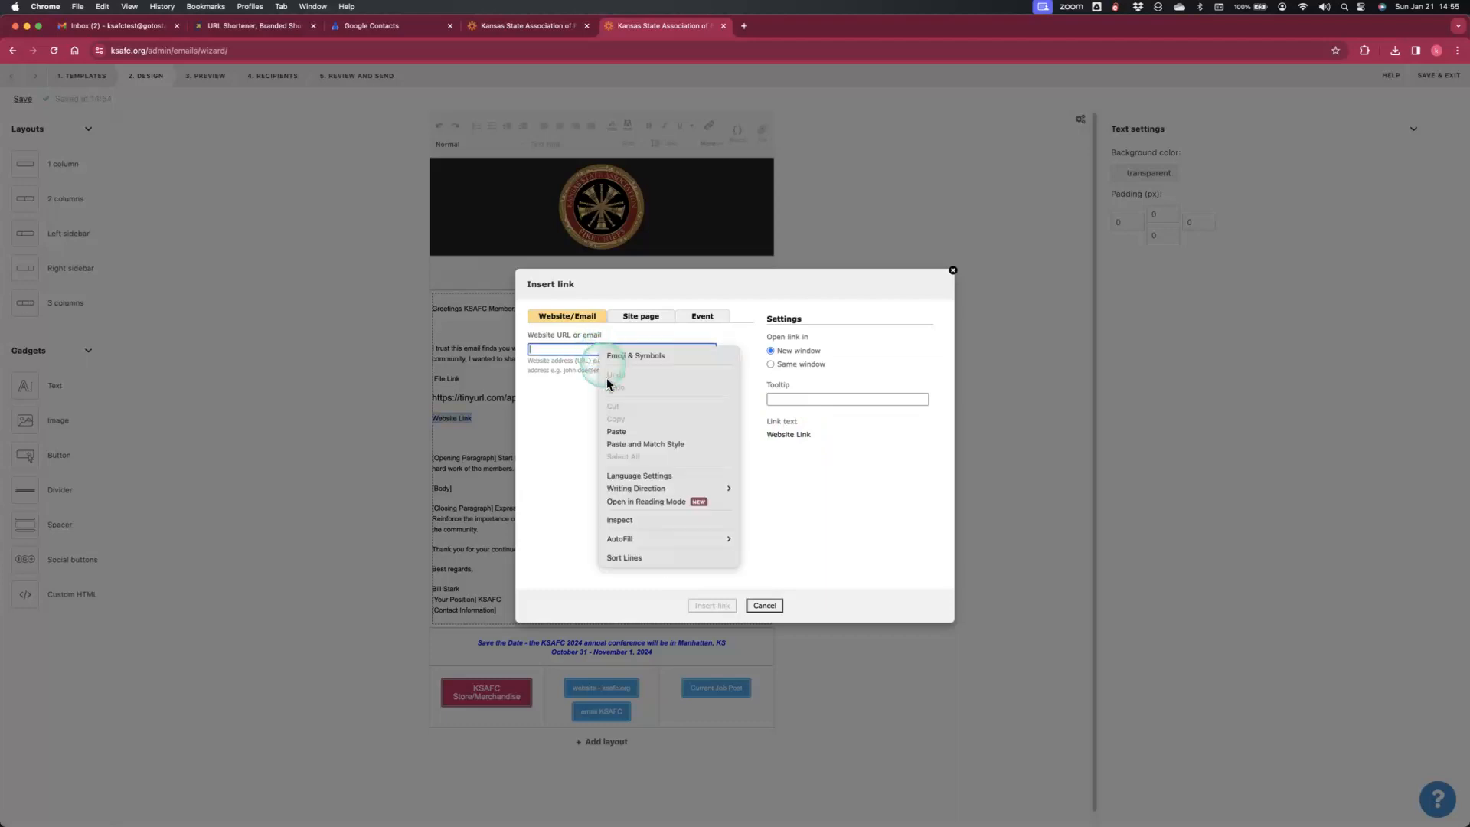
{"action": "left_click", "coordinate": [613, 427]}
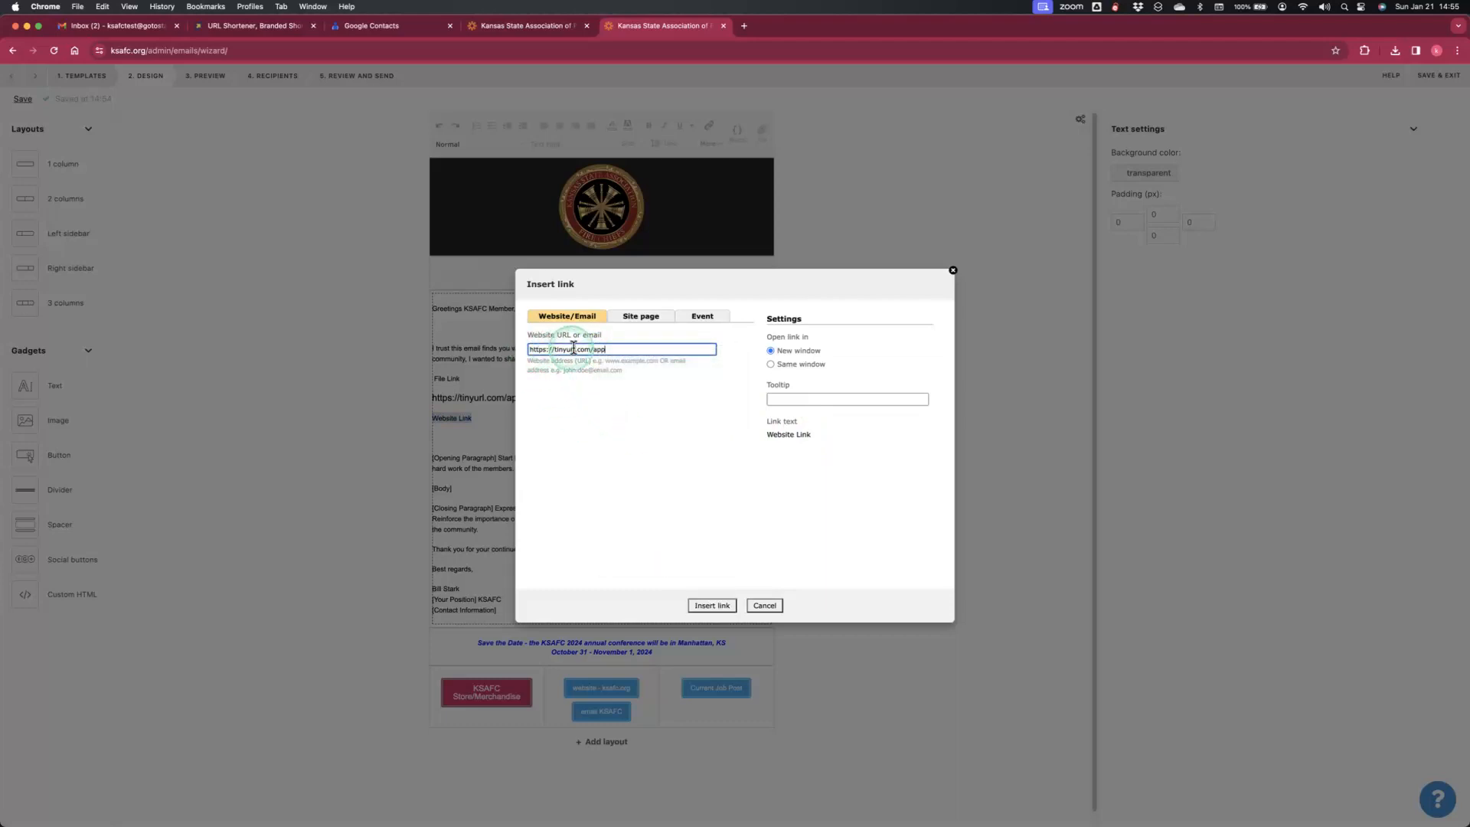
{"action": "left_click", "coordinate": [712, 605]}
{"action": "left_click", "coordinate": [551, 386]}
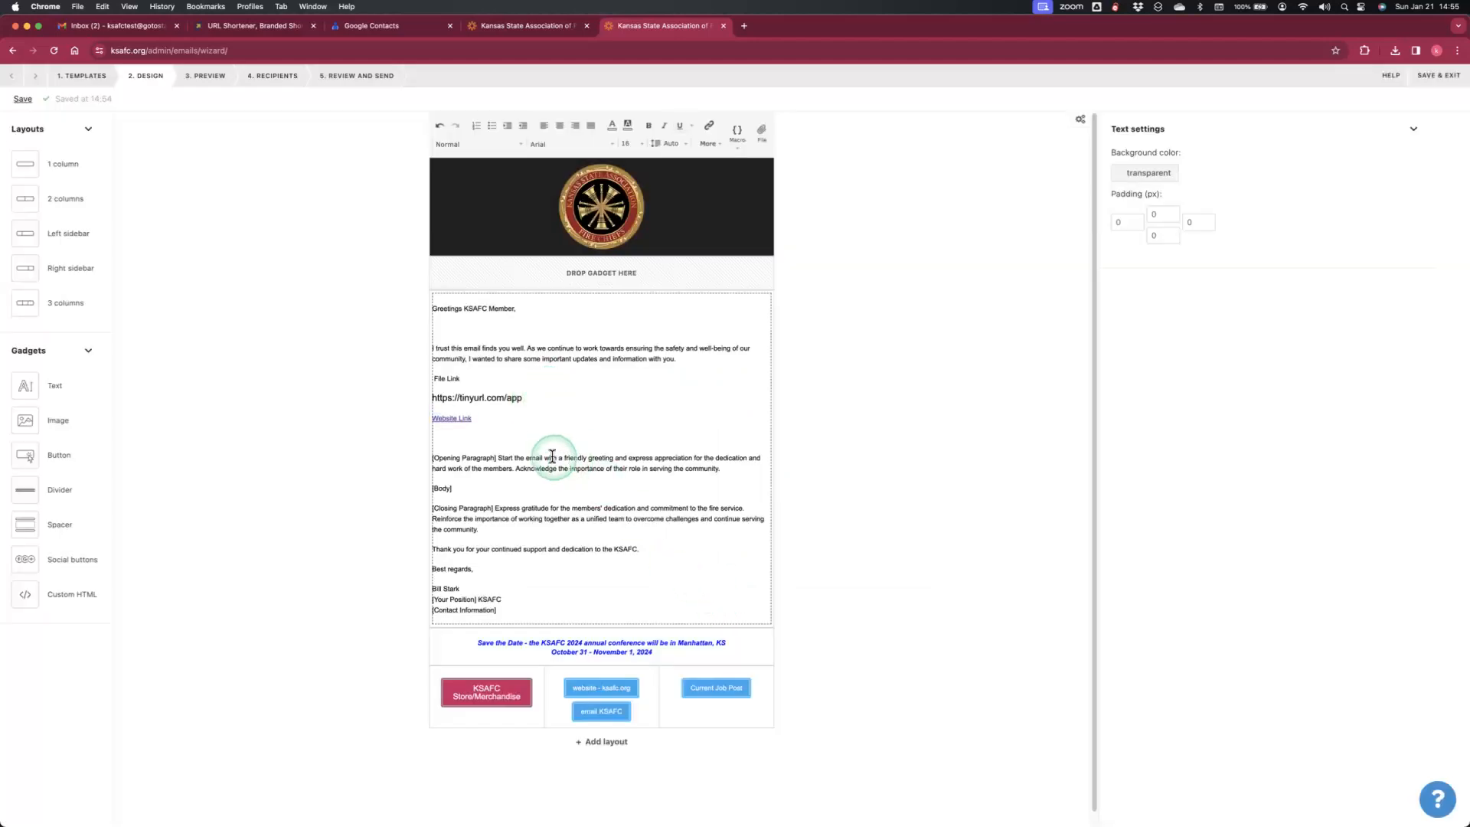
- Preview the email to check how the links display, and reopen the message text for editing
{"action": "left_click", "coordinate": [199, 77]}
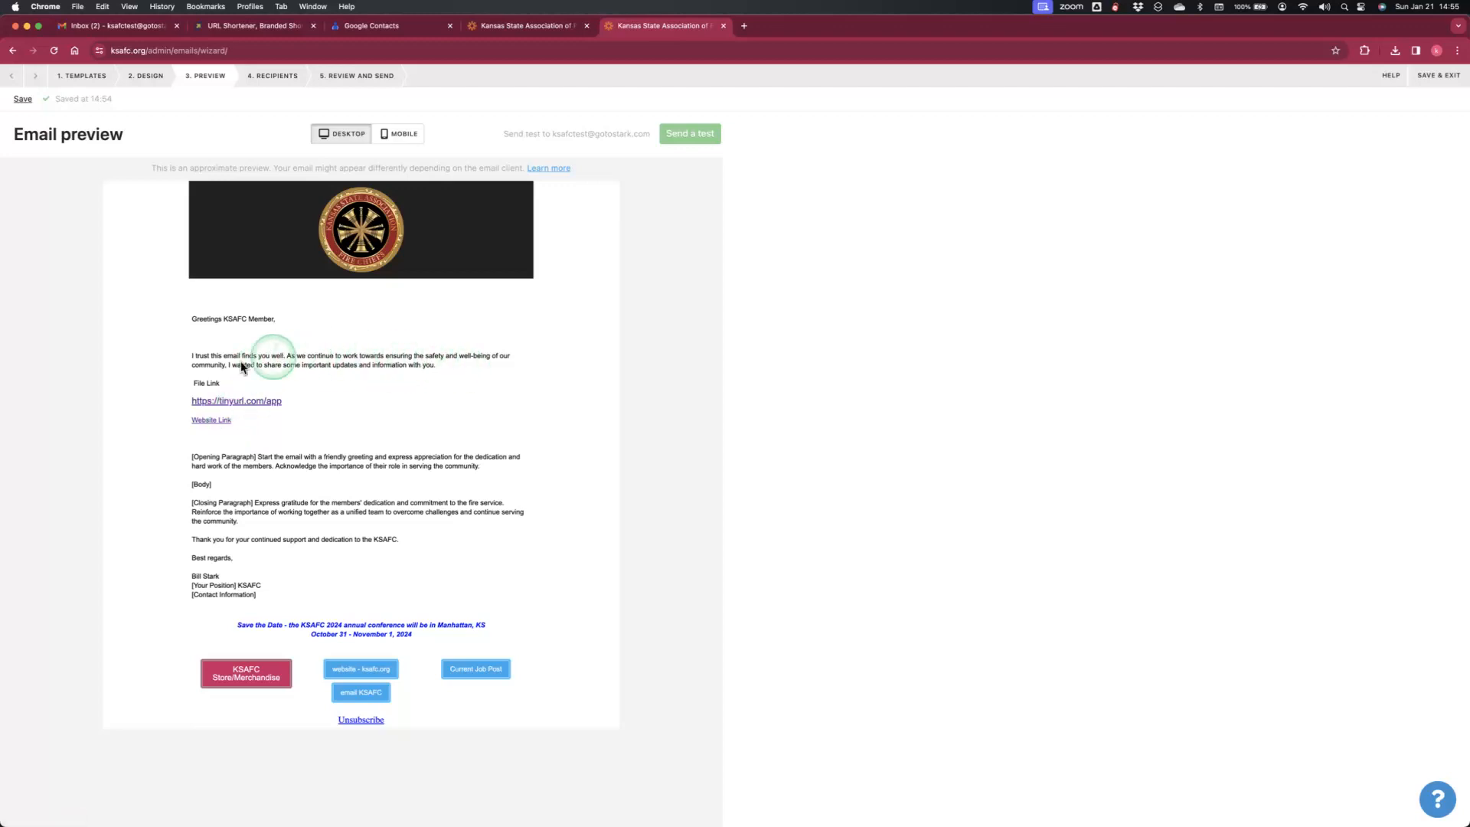
{"action": "left_click", "coordinate": [148, 89]}
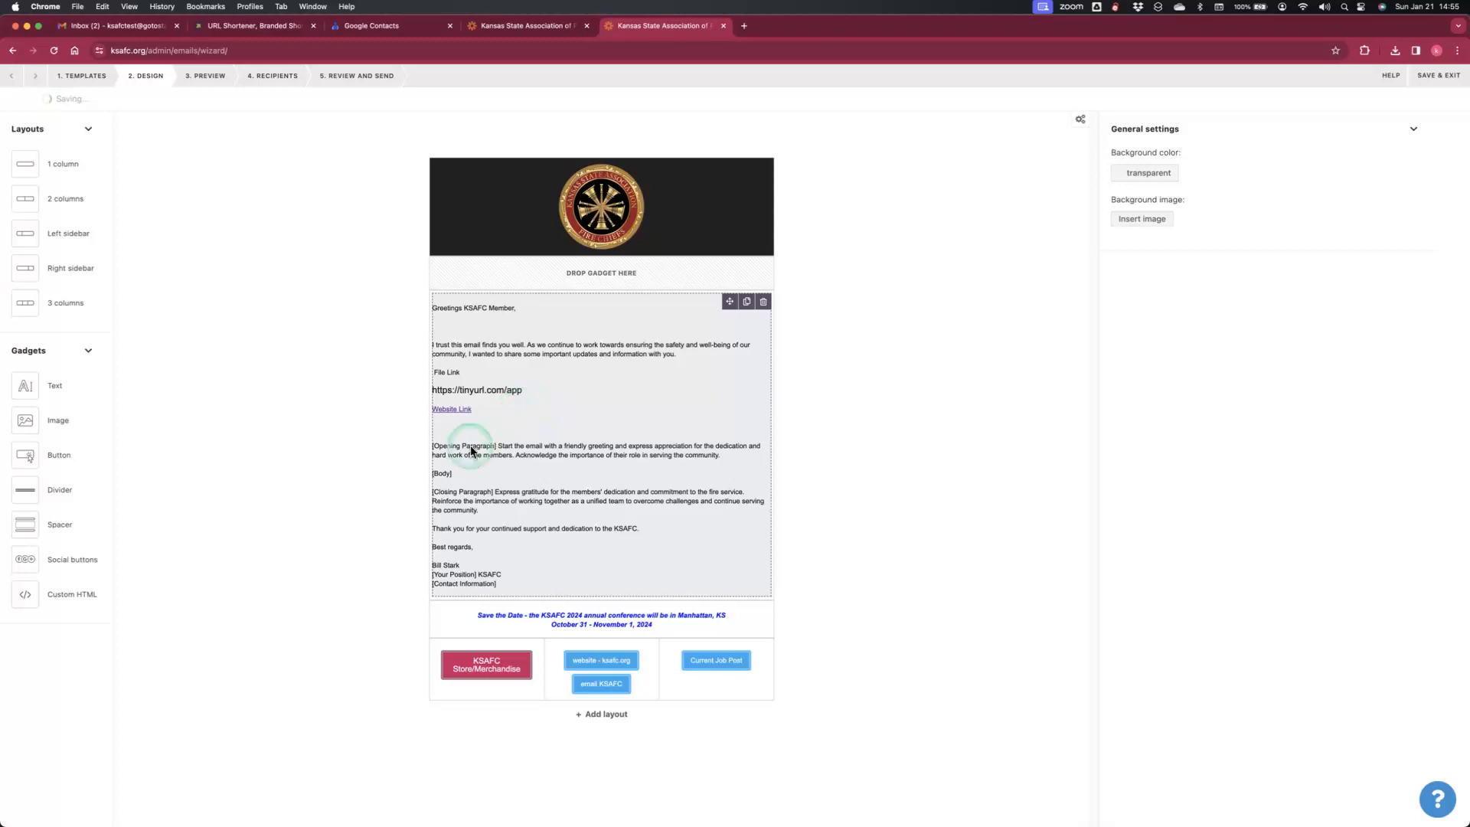
{"action": "left_click", "coordinate": [453, 426]}
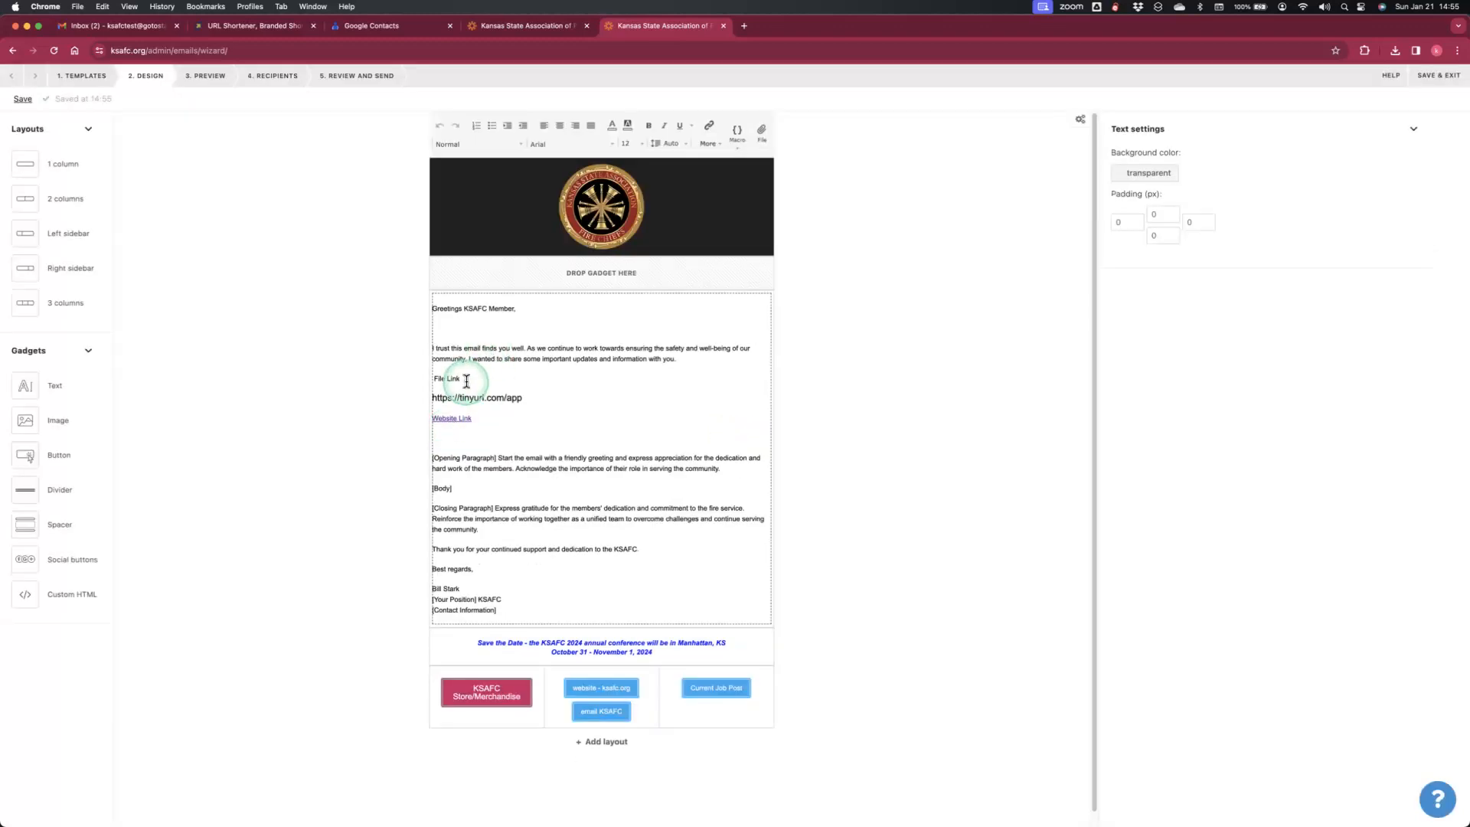
- Insert the document "01-08-24 course list and Fire School.pdf" as a file link on a new line below "File Link"
{"action": "double_click", "coordinate": [459, 379]}
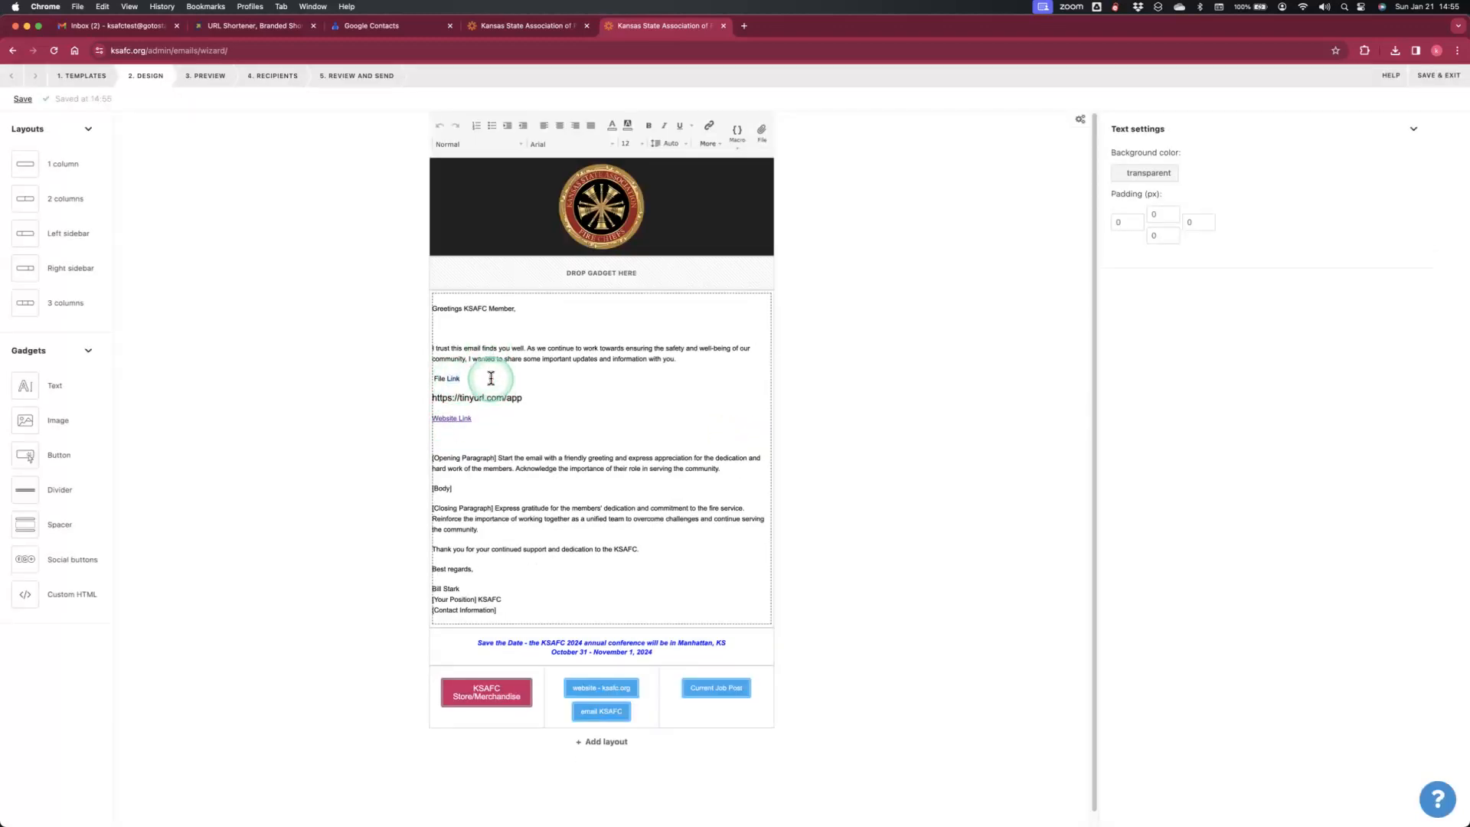
{"action": "key", "text": "Return"}
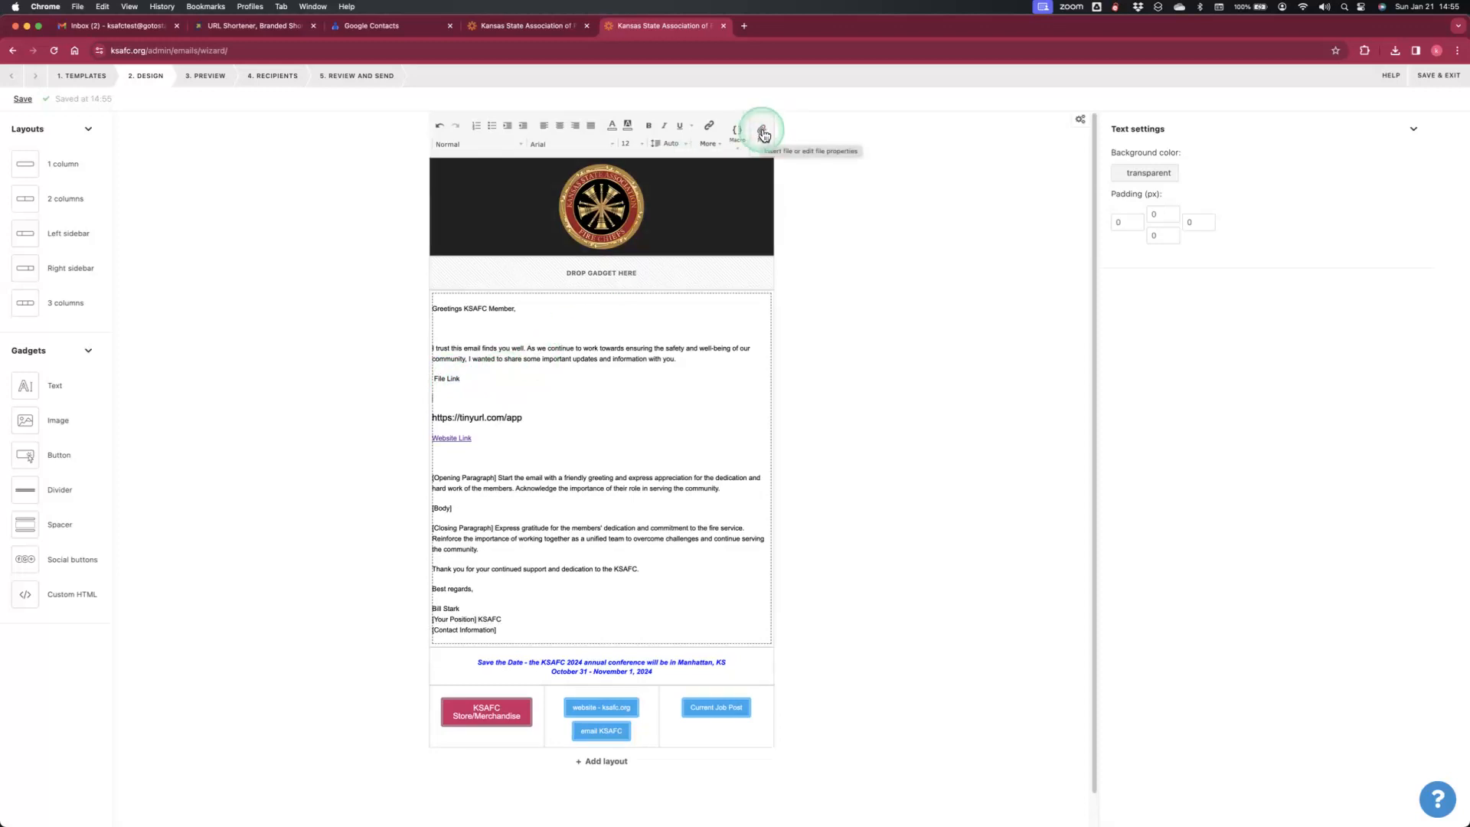
{"action": "left_click", "coordinate": [762, 134]}
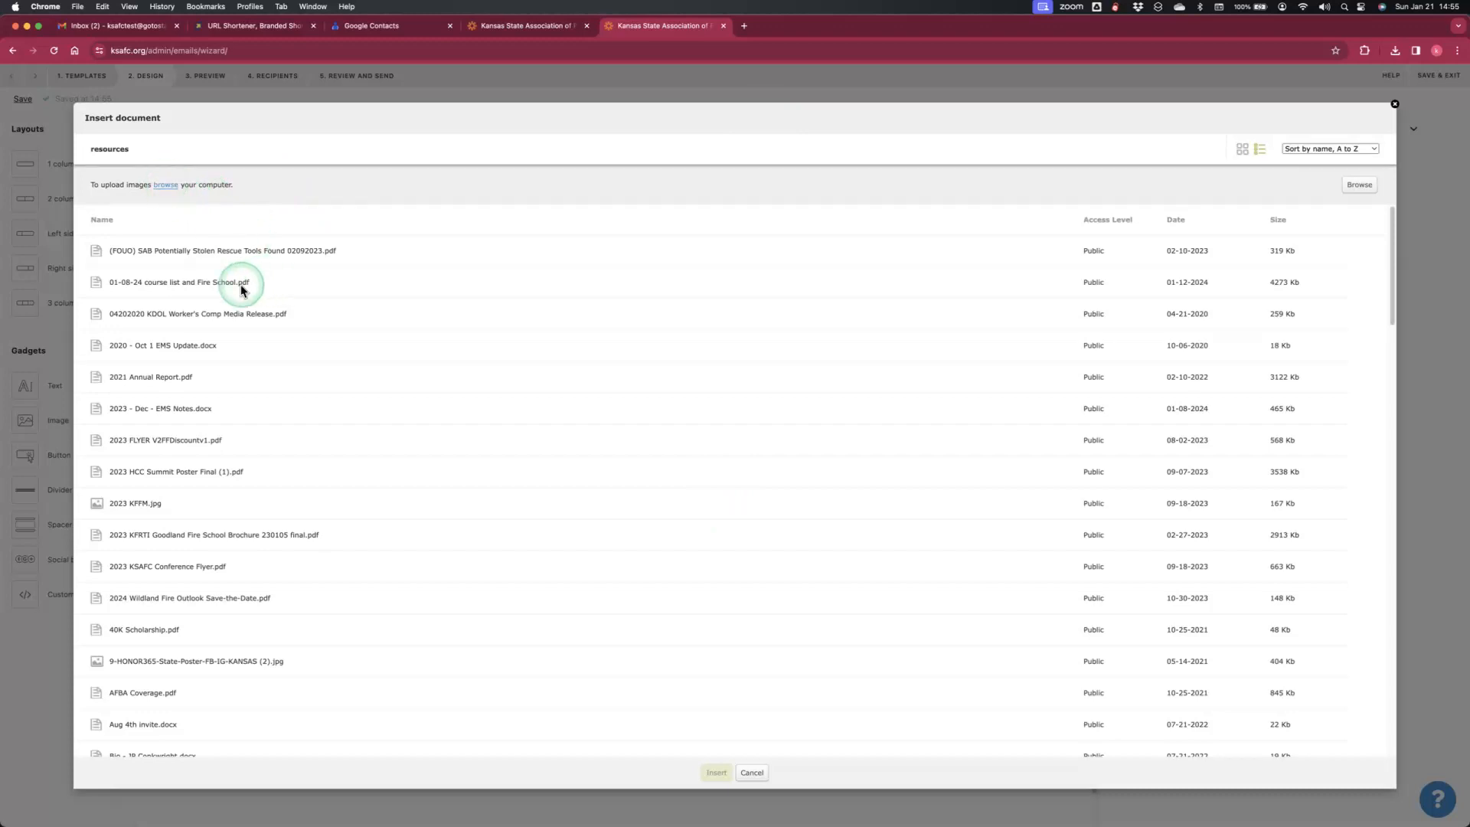
{"action": "left_click", "coordinate": [220, 290]}
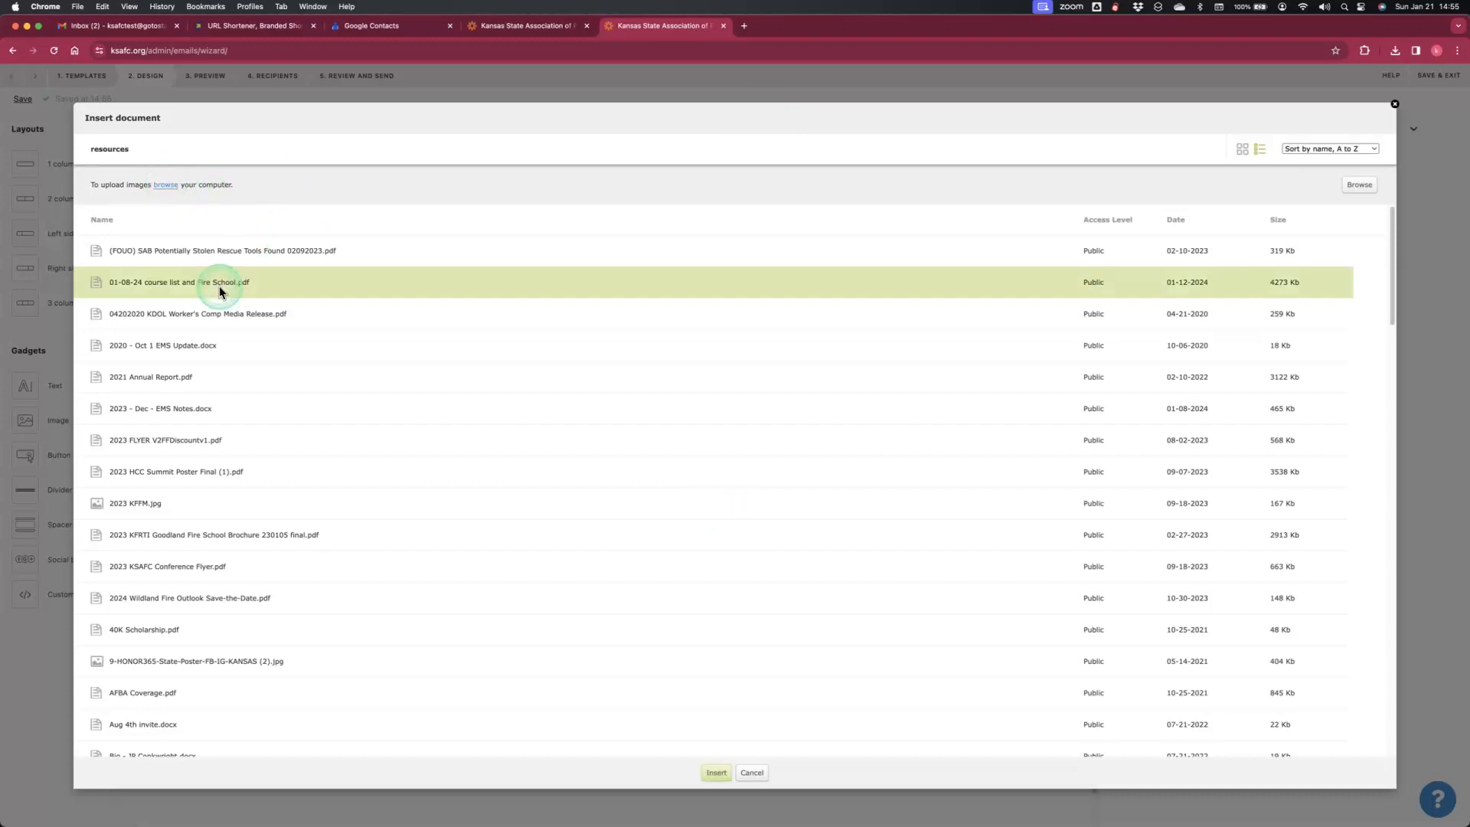
{"action": "left_click", "coordinate": [717, 773]}
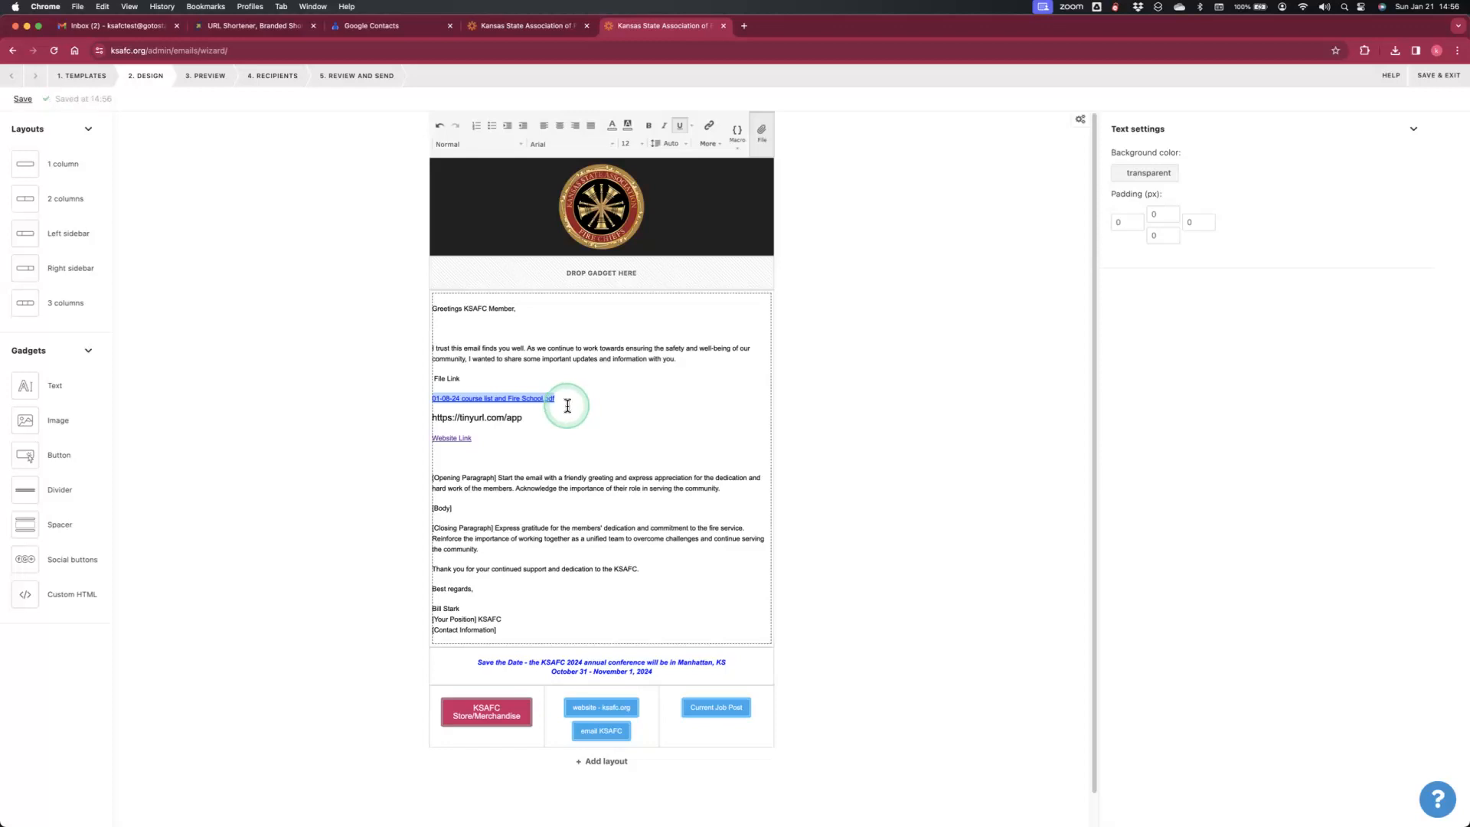
- Link the "File Link" text to "01-08-24 course list and Fire School.pdf", check the email preview and return to the design
{"action": "left_click_drag", "start_coordinate": [468, 381], "coordinate": [423, 383]}
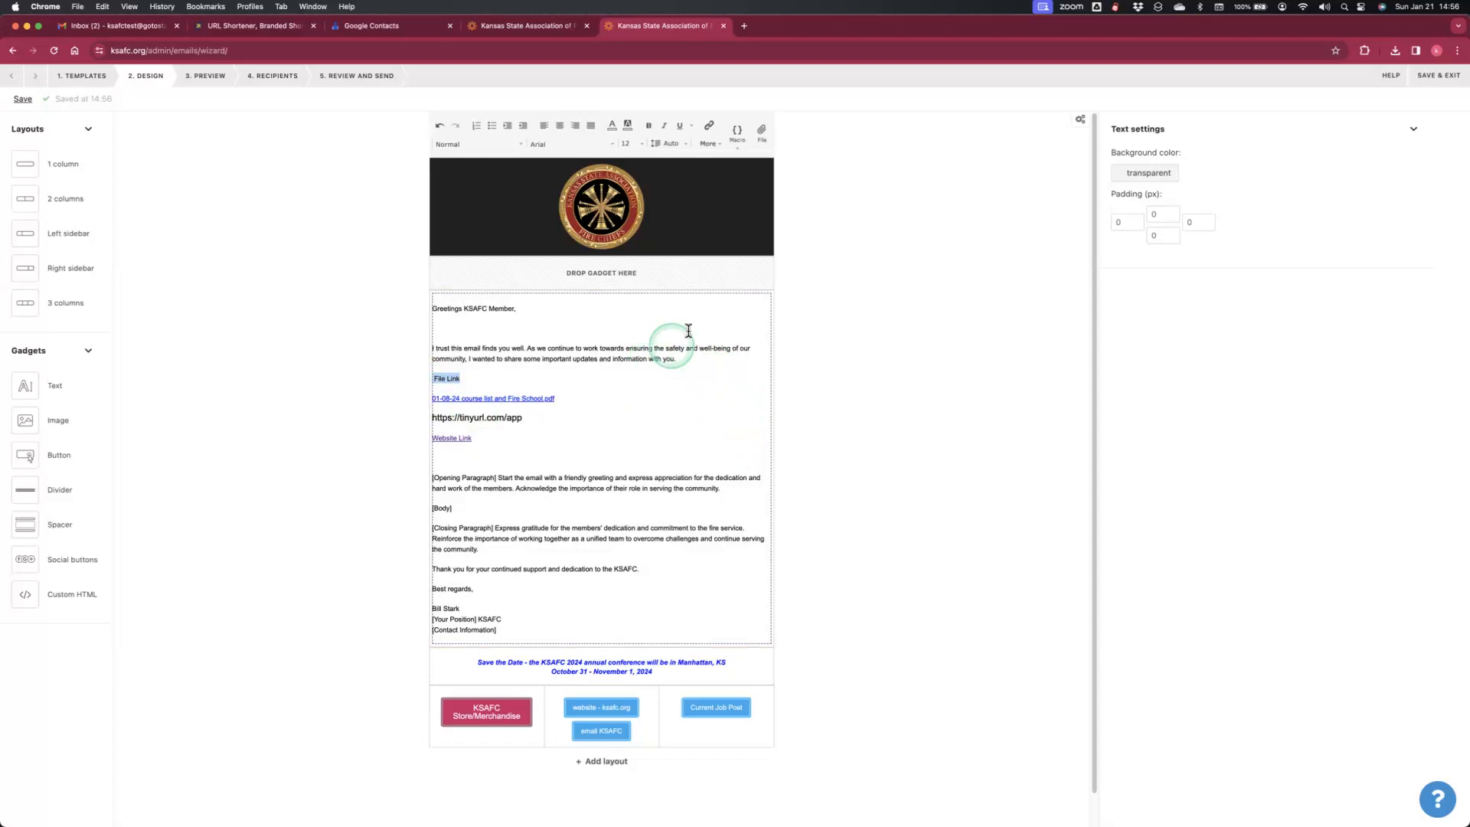
{"action": "left_click", "coordinate": [761, 130]}
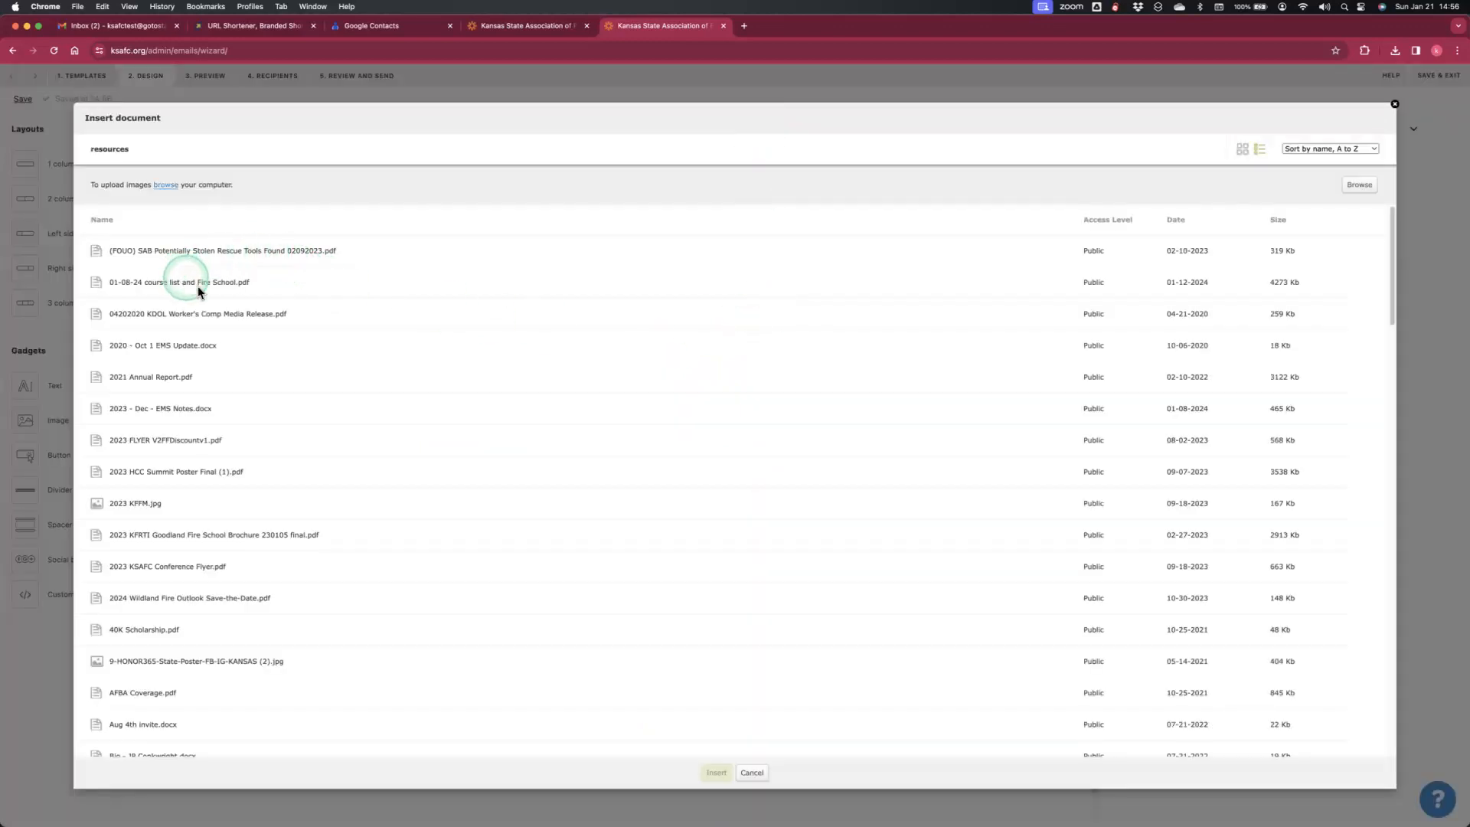
{"action": "left_click", "coordinate": [198, 285]}
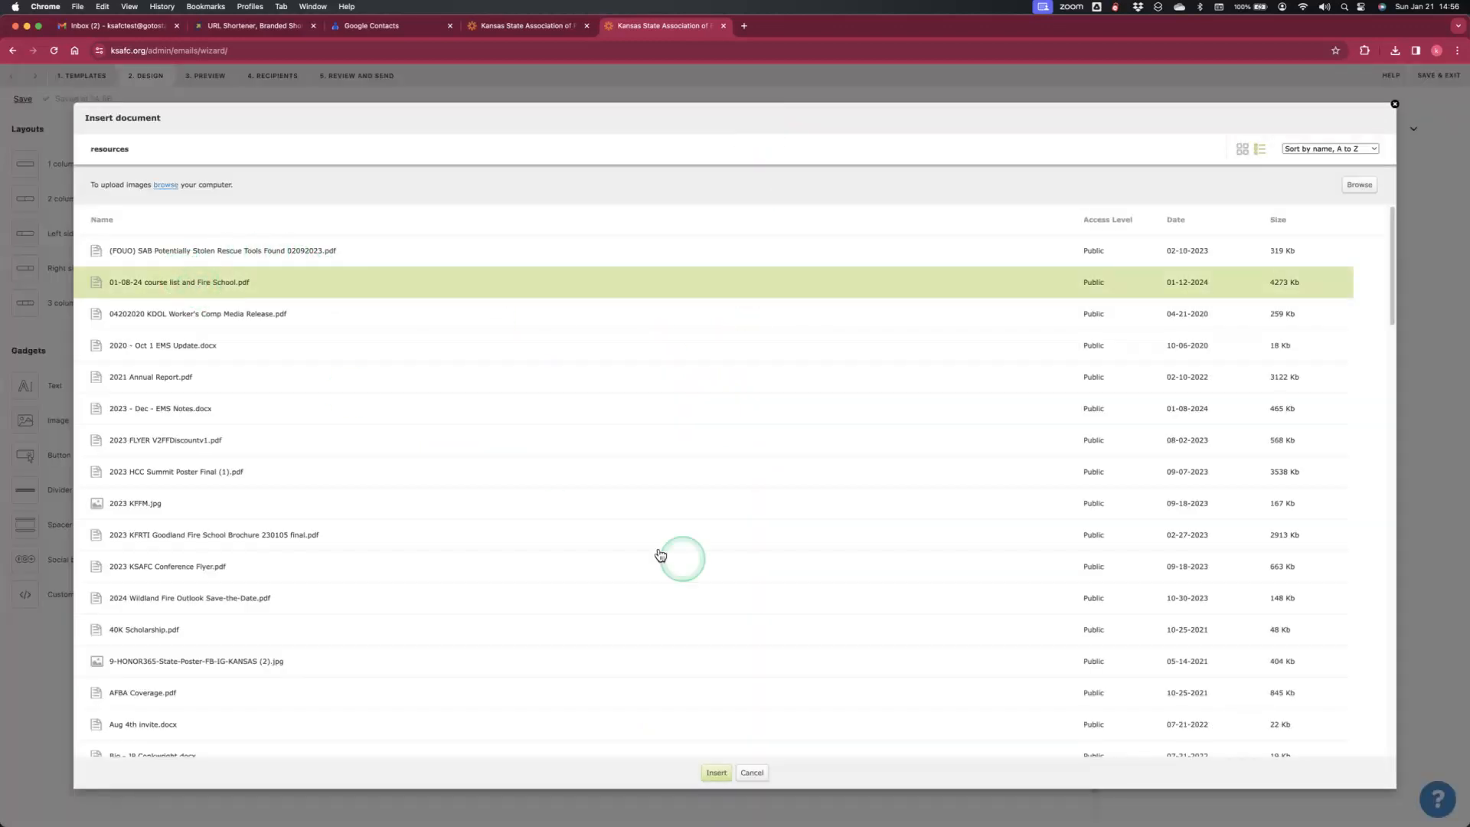
{"action": "left_click", "coordinate": [716, 773]}
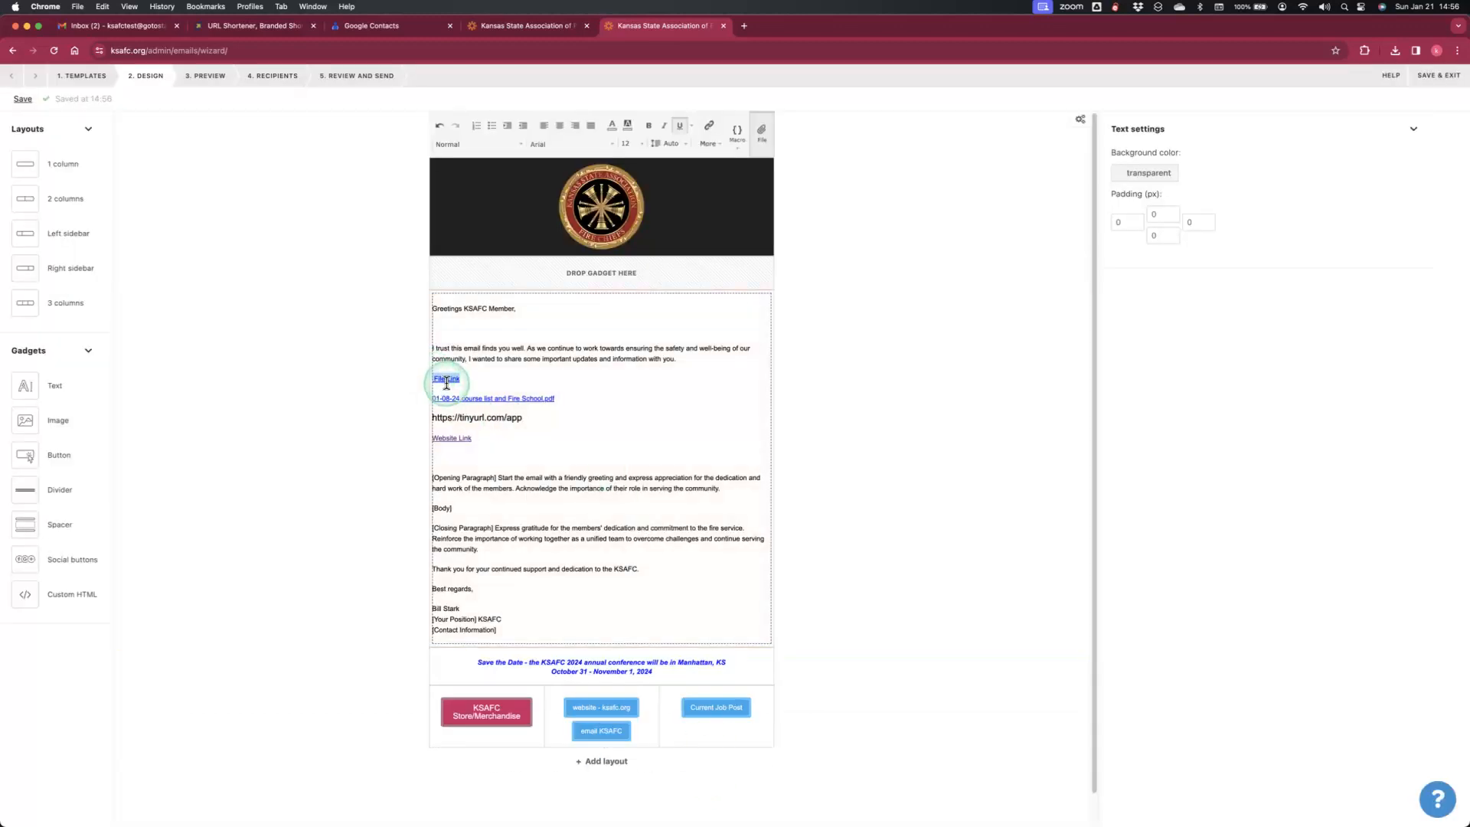
{"action": "left_click", "coordinate": [207, 76]}
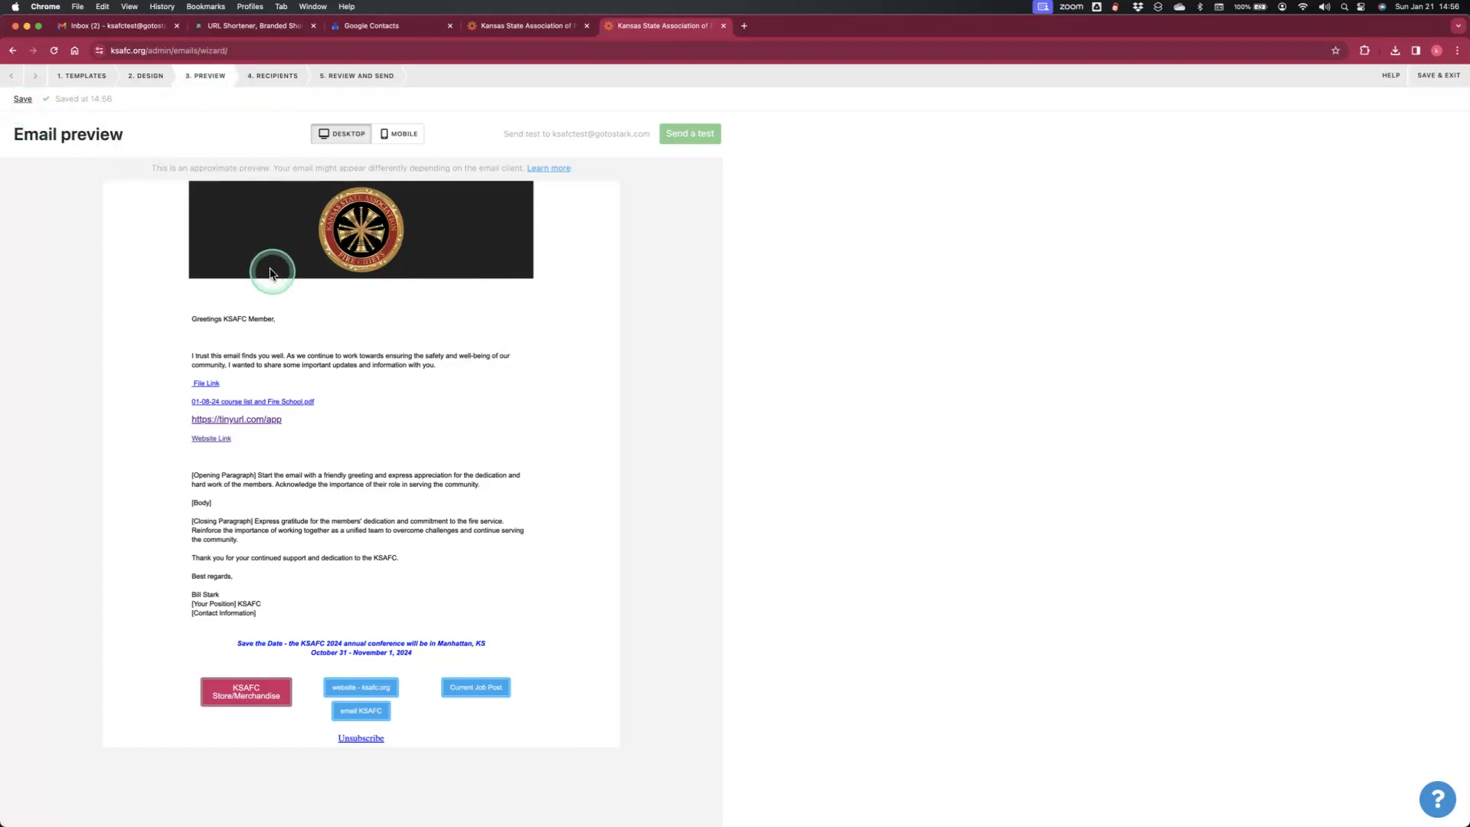
{"action": "left_click", "coordinate": [145, 75]}
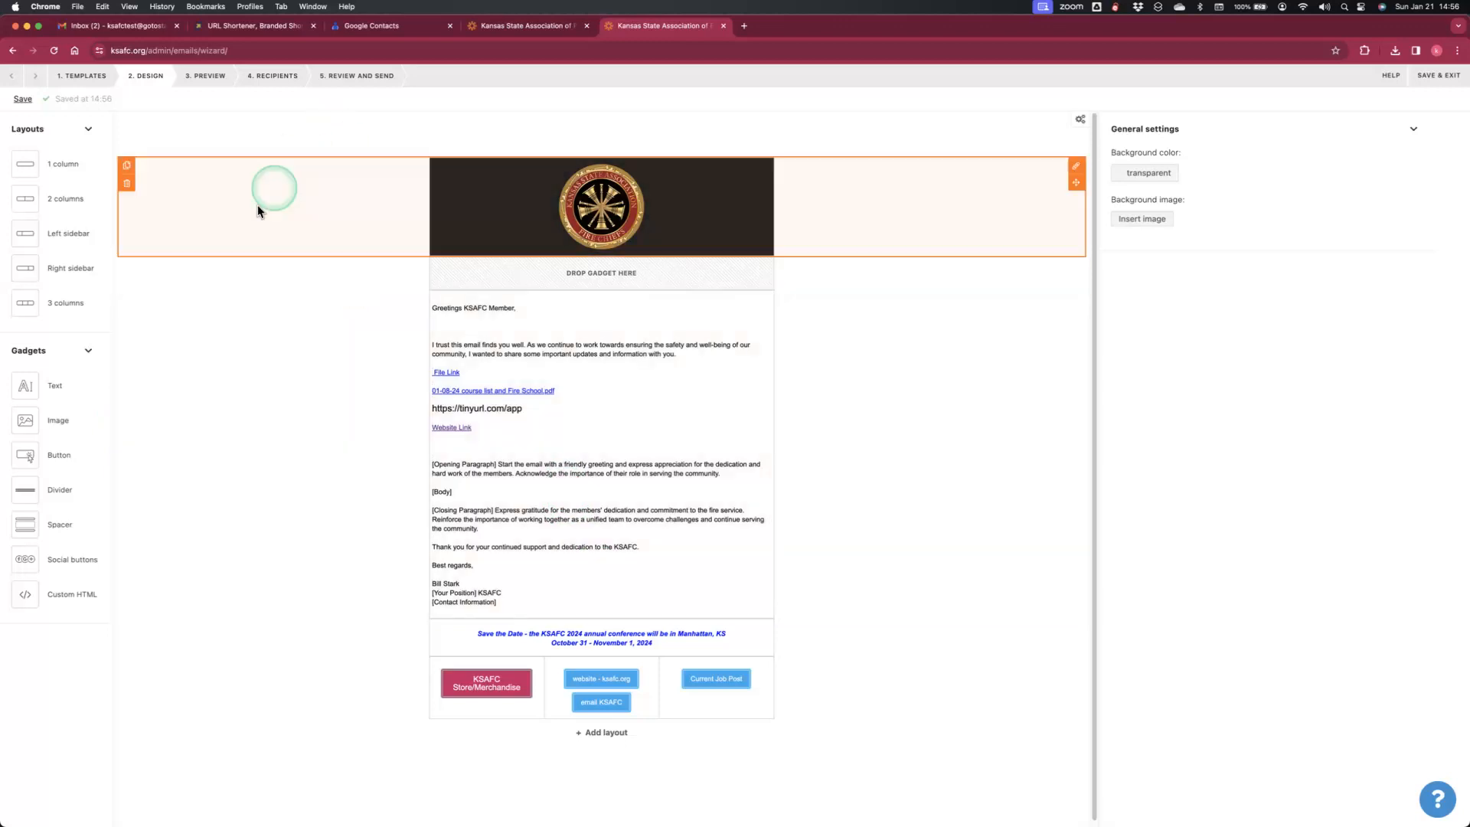
- Add a one-column layout between the message text and the "Save the Date" line, and insert the picture download.jpg in it
{"action": "left_click_drag", "start_coordinate": [25, 165], "coordinate": [517, 621]}
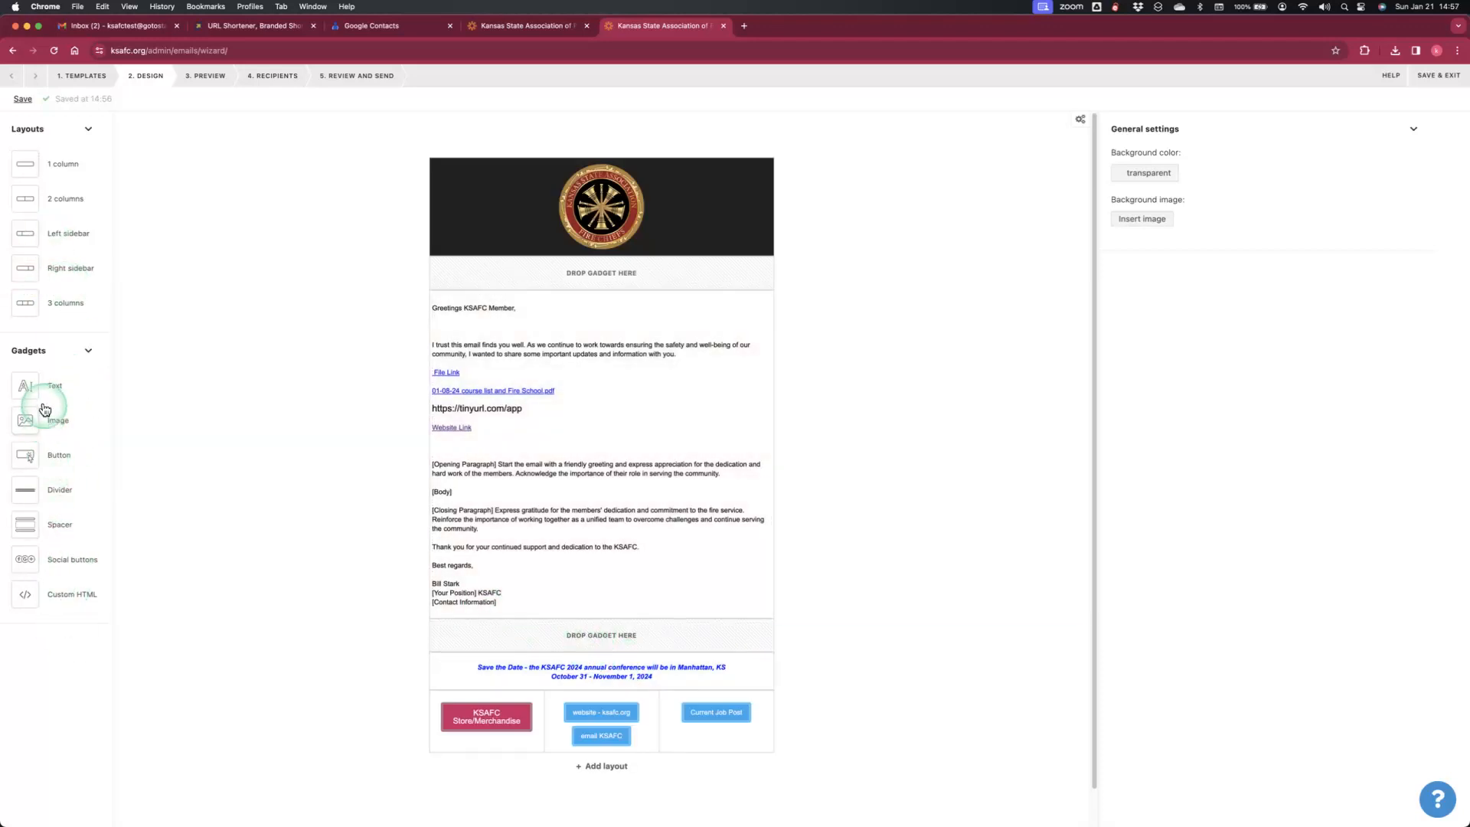
{"action": "left_click_drag", "start_coordinate": [427, 614], "coordinate": [469, 643]}
{"action": "left_click", "coordinate": [611, 647]}
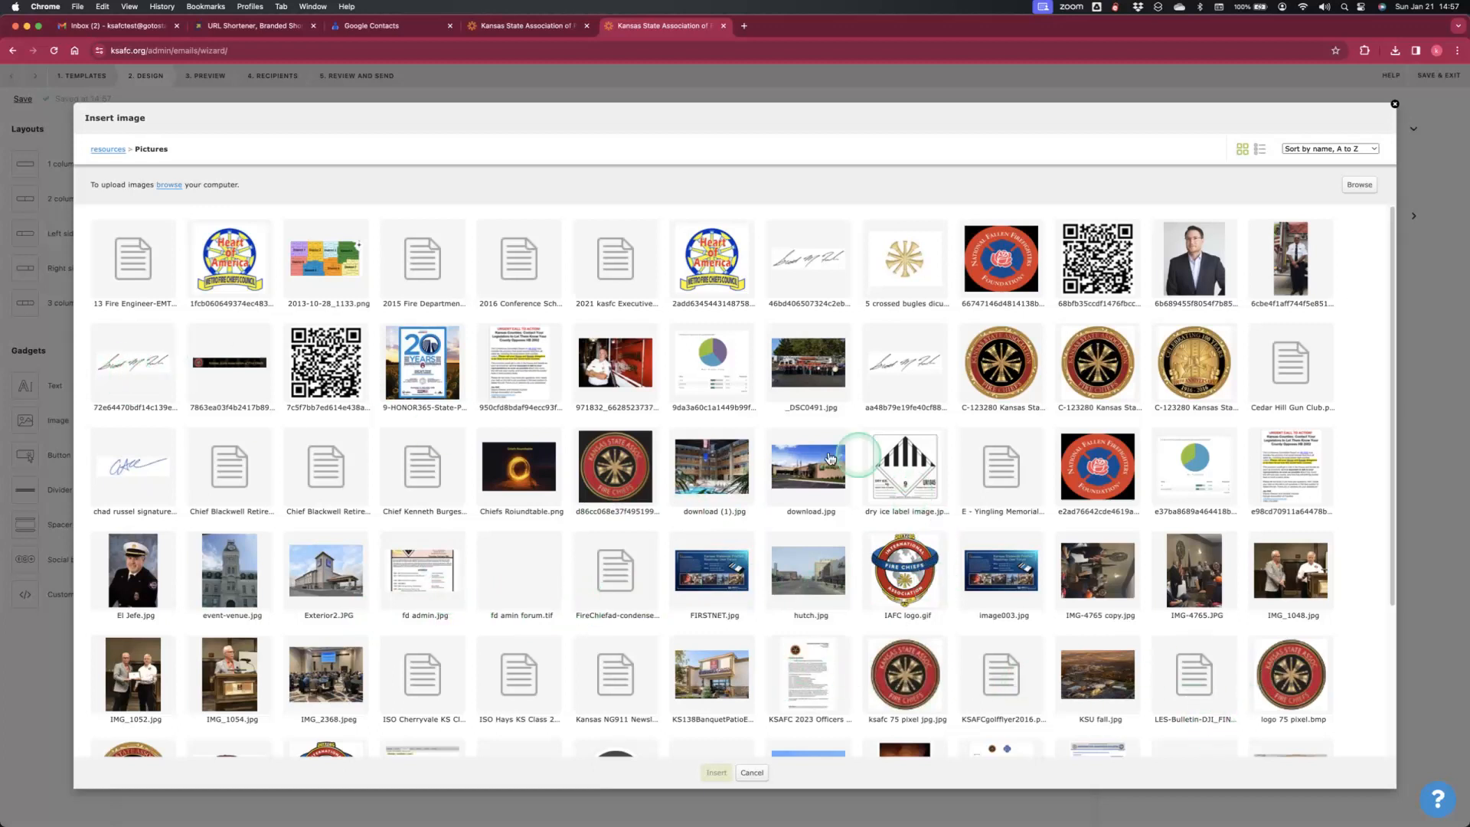
{"action": "left_click", "coordinate": [813, 477]}
{"action": "double_click", "coordinate": [811, 477]}
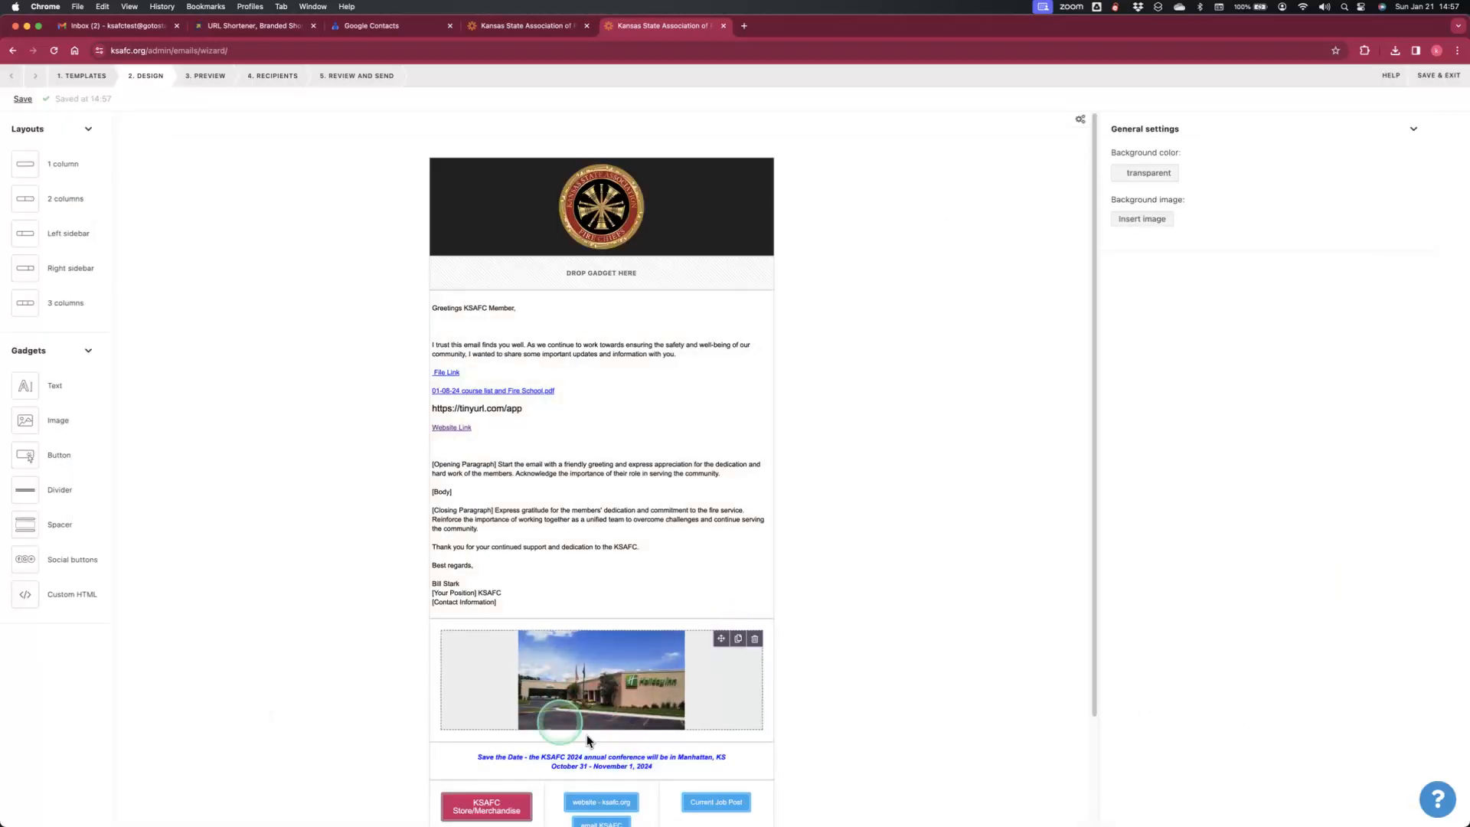
- Check the building photo's settings and its look in the email preview, and return to the design
{"action": "left_click", "coordinate": [617, 695]}
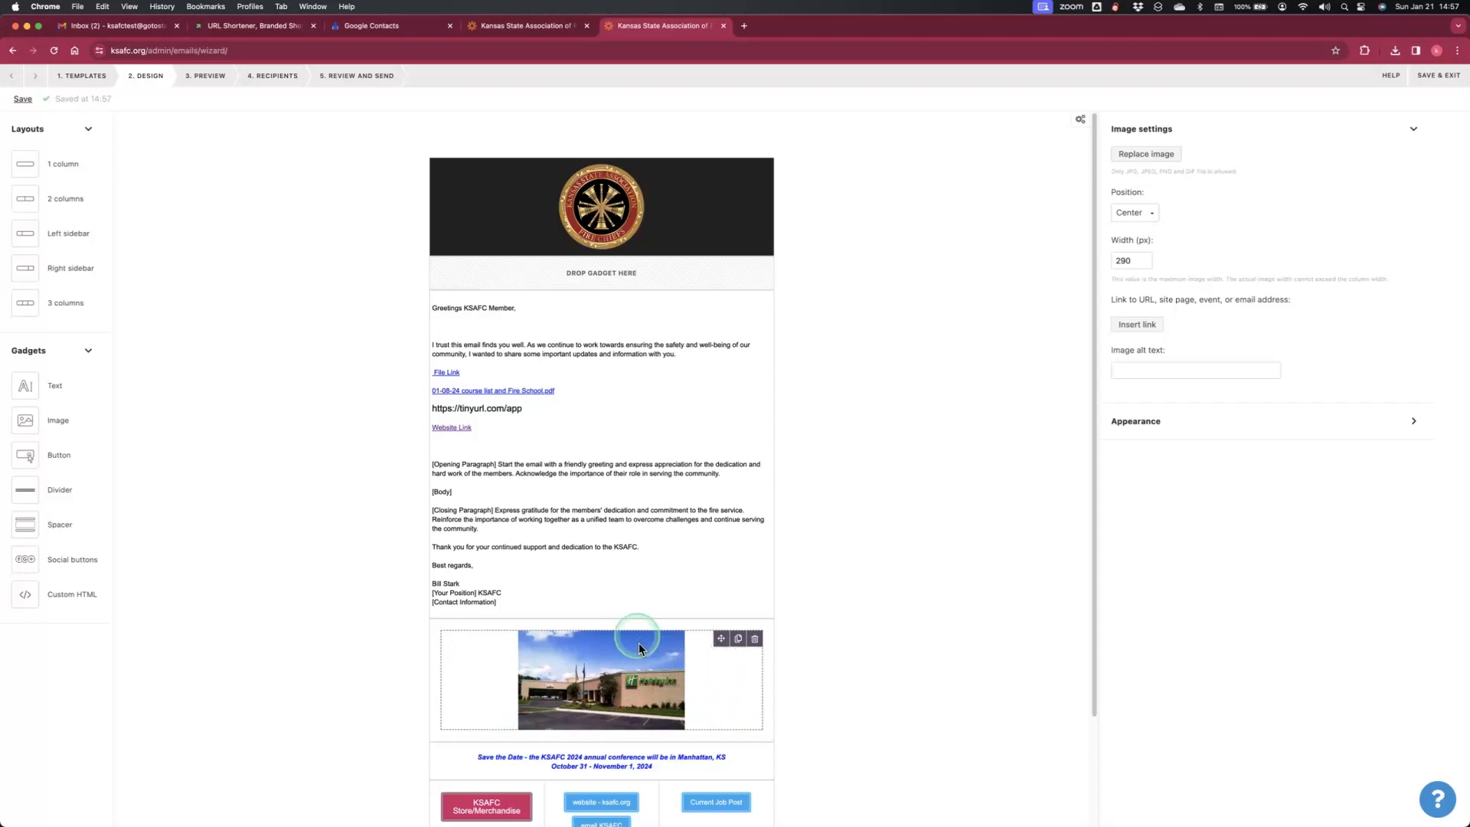
{"action": "left_click", "coordinate": [204, 82]}
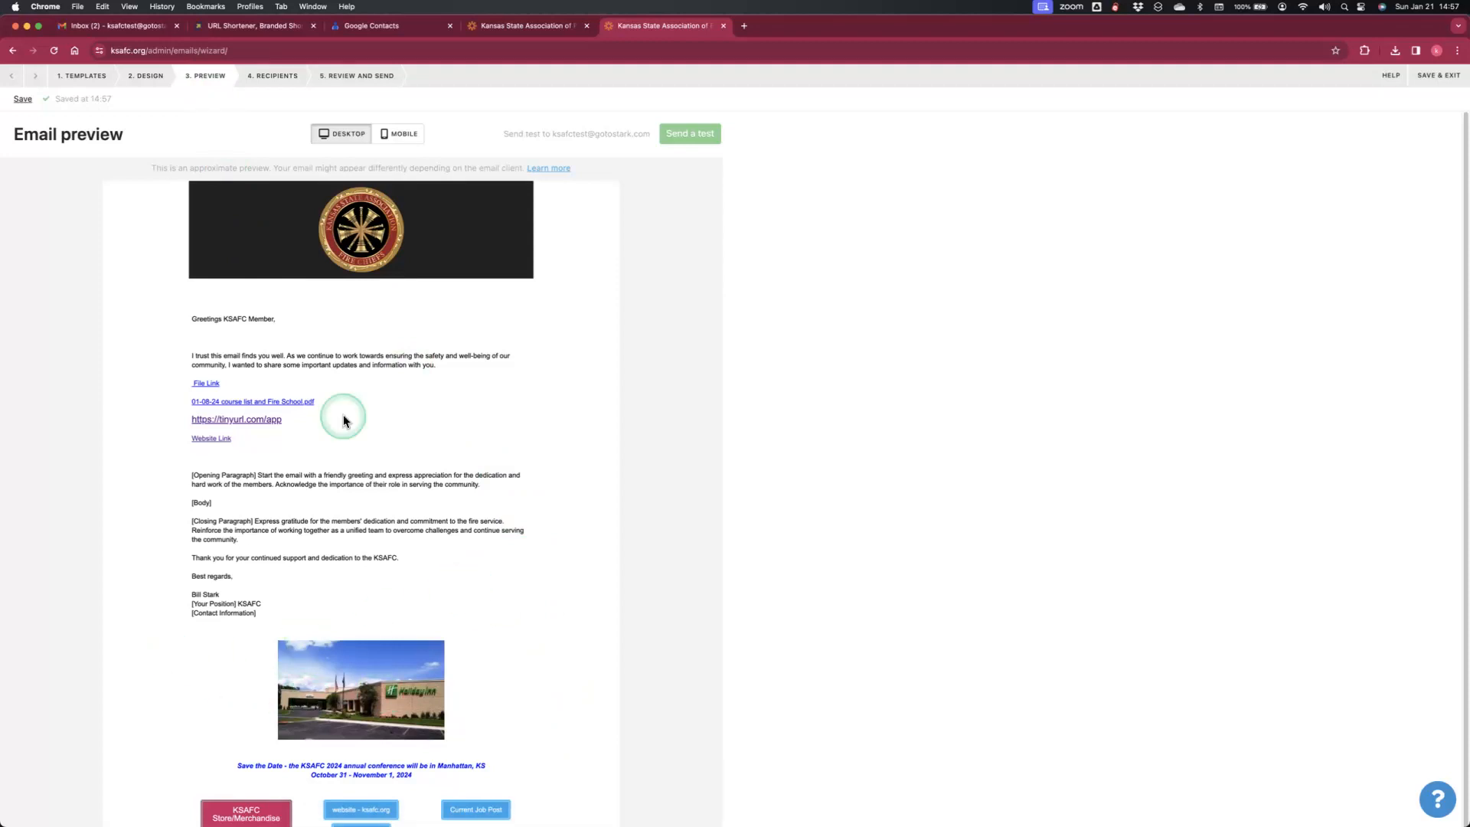
{"action": "left_click", "coordinate": [156, 75]}
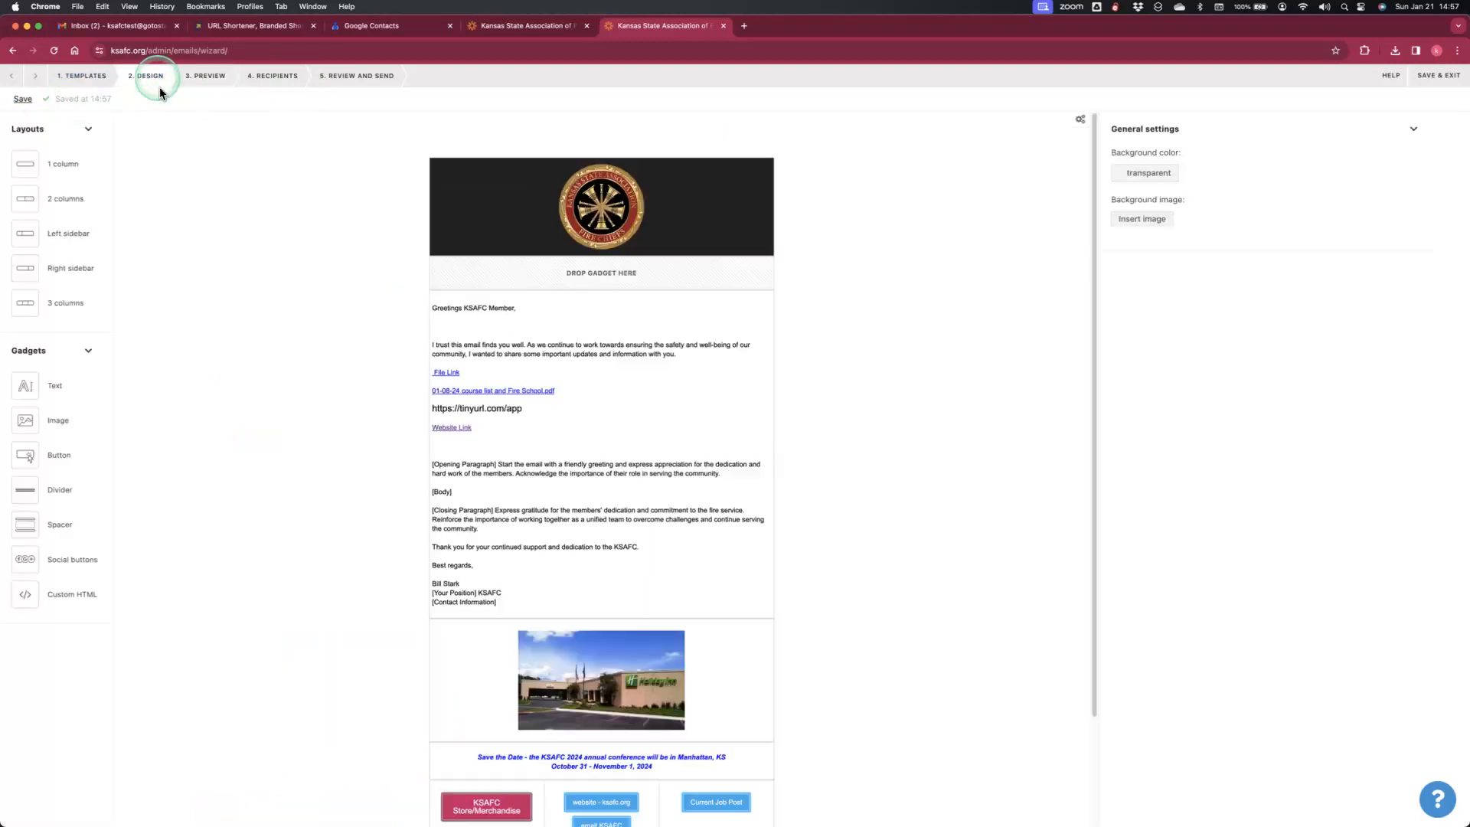
- Place an image gadget in the empty row below the header and insert the Kansas State Association of Fire Chiefs seal
{"action": "left_click", "coordinate": [616, 276]}
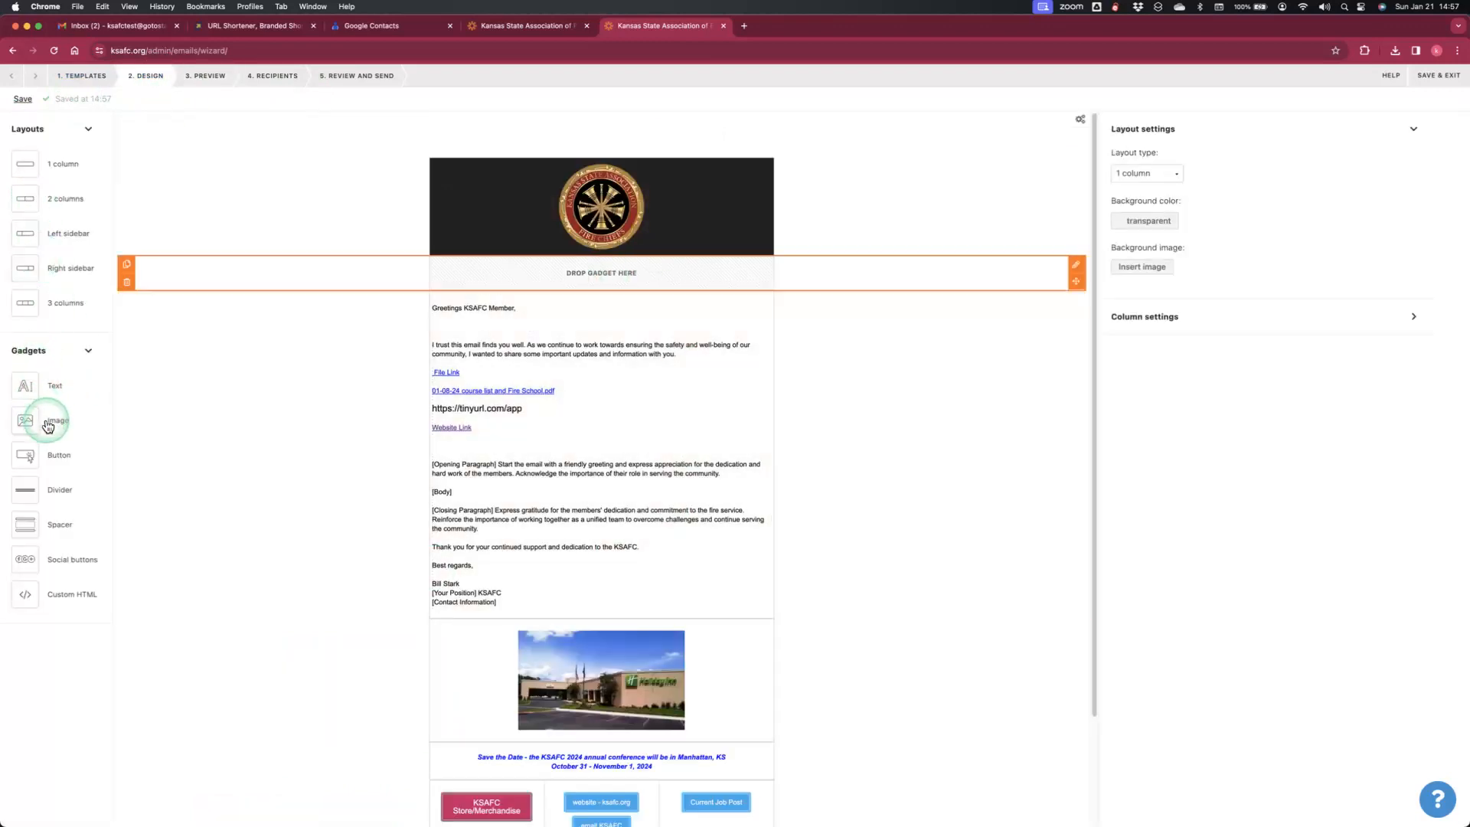
{"action": "left_click_drag", "start_coordinate": [49, 420], "coordinate": [525, 277]}
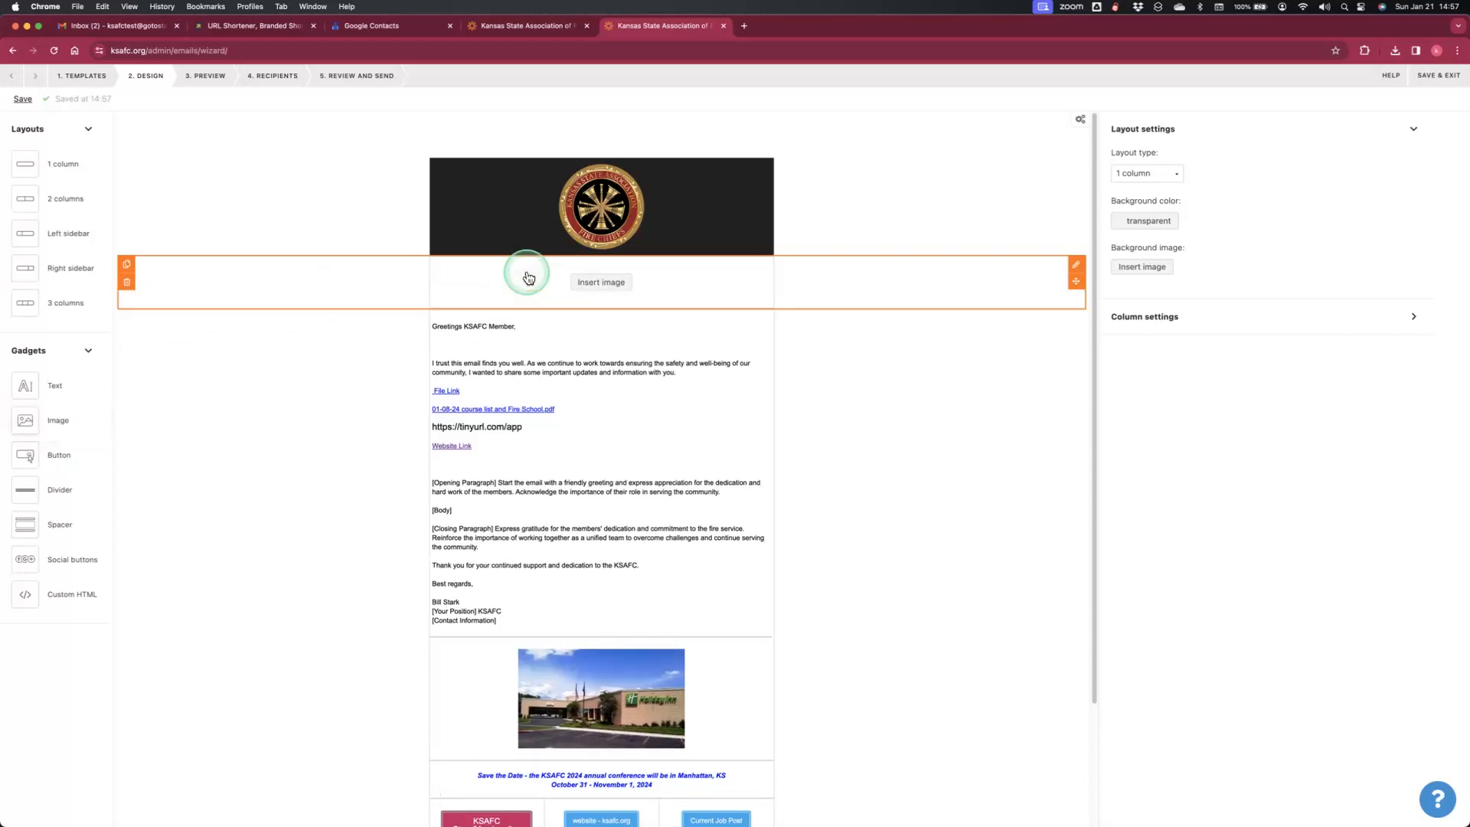
{"action": "left_click", "coordinate": [613, 289]}
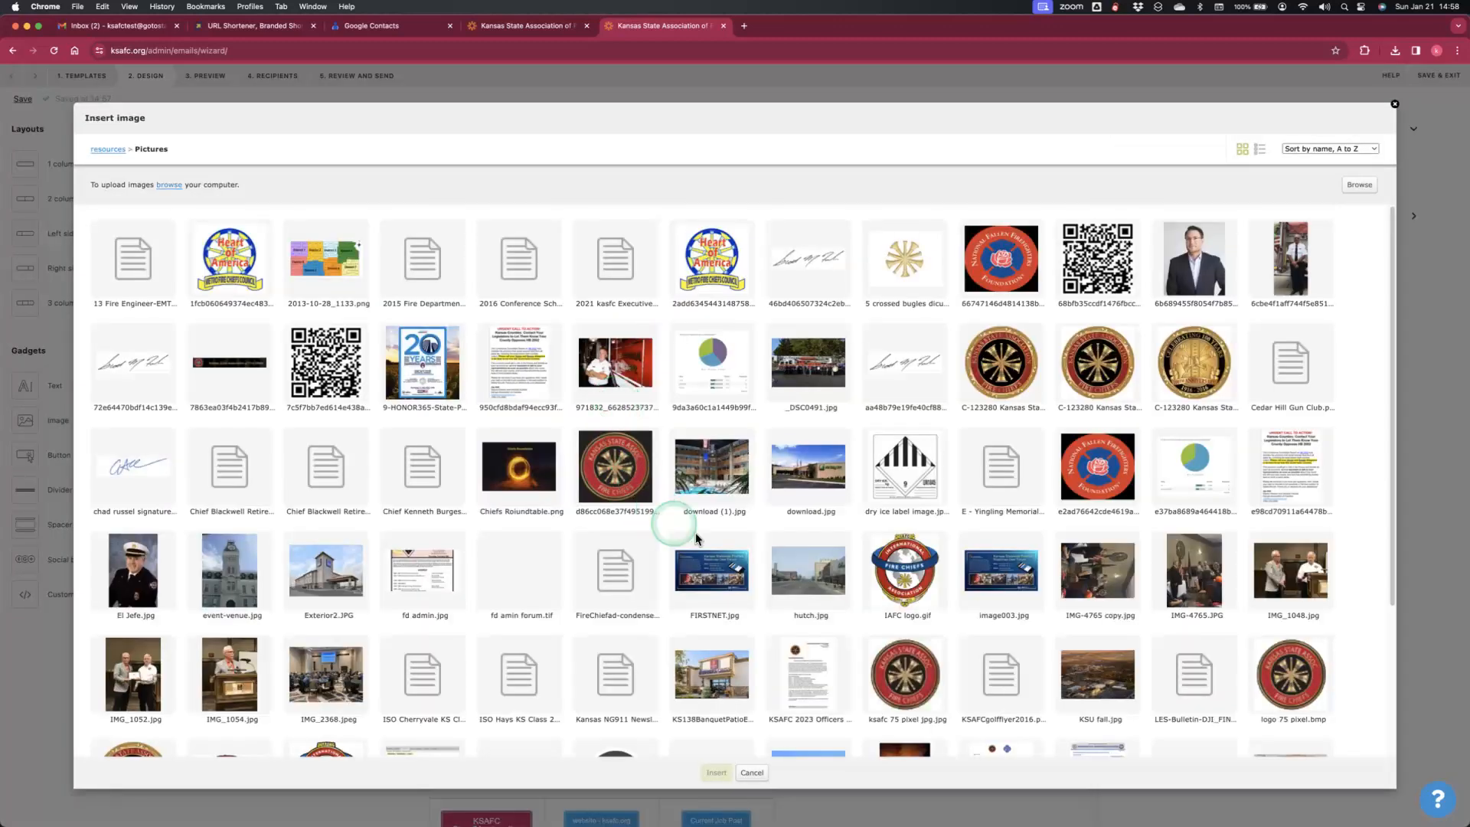
{"action": "double_click", "coordinate": [1079, 374]}
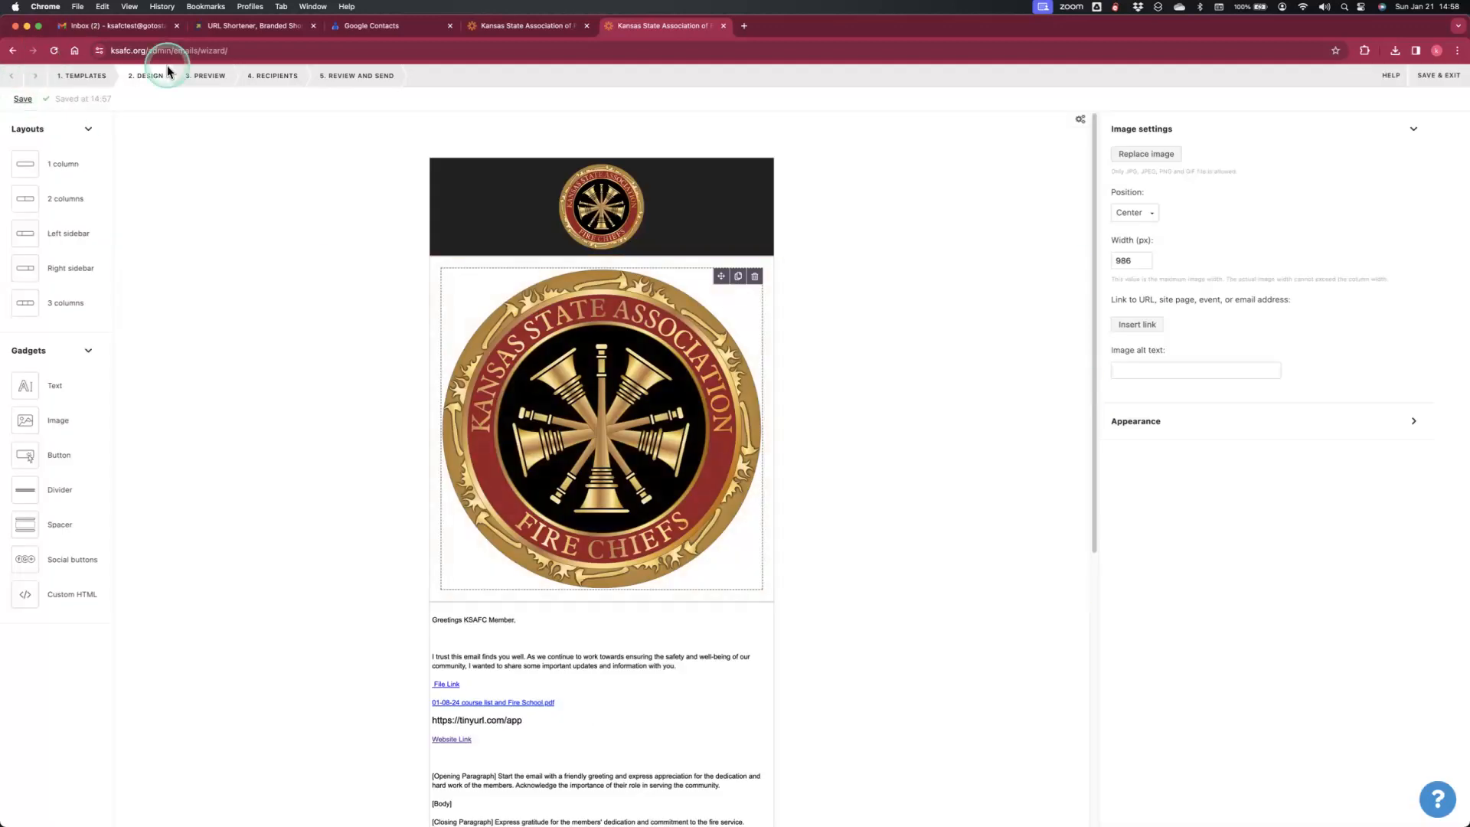
- Preview the email to check how large the added seal appears, and return to the design
{"action": "left_click", "coordinate": [205, 76]}
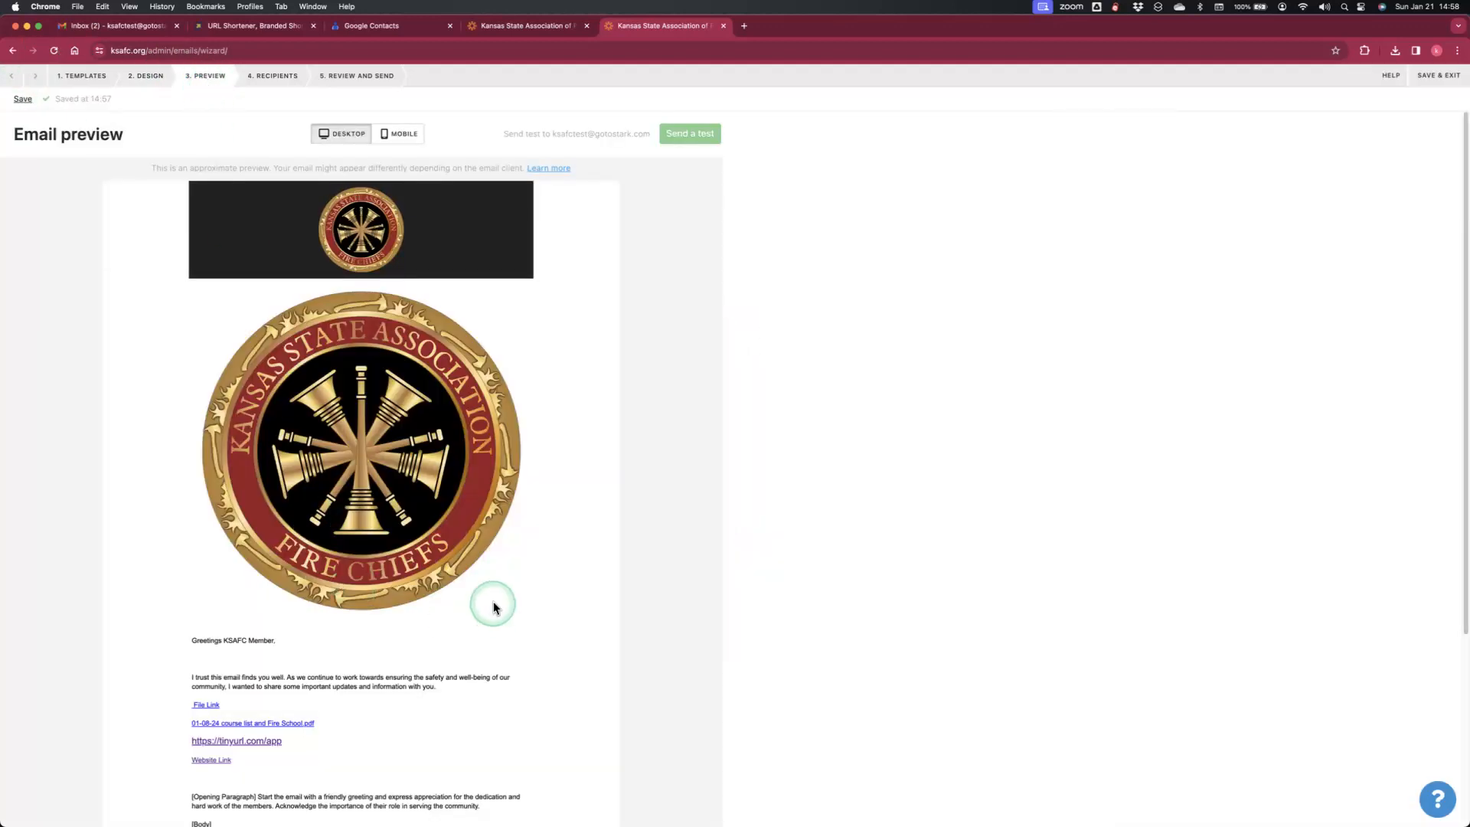
{"action": "scroll", "coordinate": [493, 604], "scroll_direction": "down", "scroll_amount": 4}
{"action": "scroll", "coordinate": [493, 591], "scroll_direction": "up", "scroll_amount": 3}
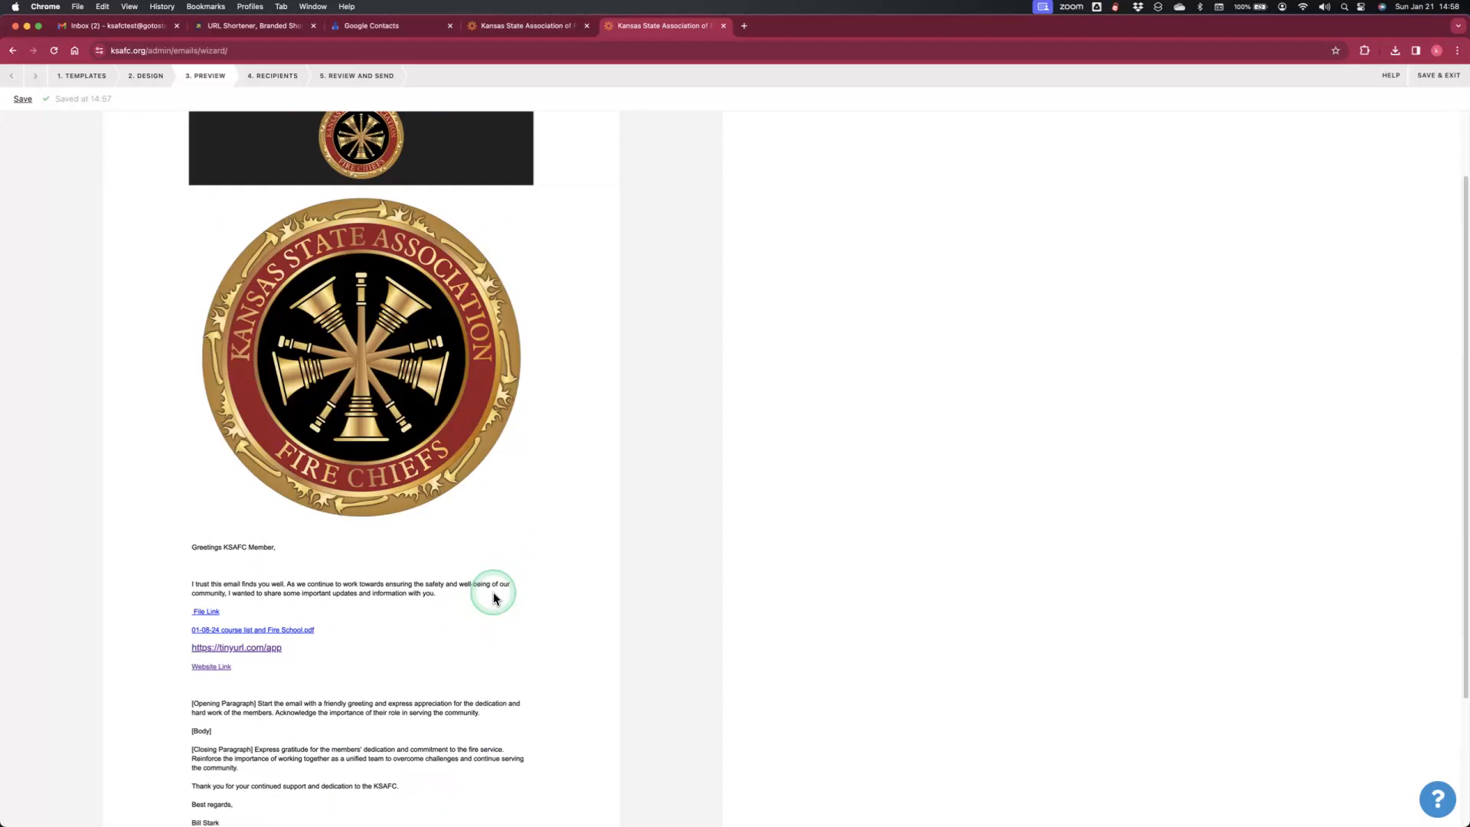
{"action": "scroll", "coordinate": [493, 591], "scroll_direction": "up", "scroll_amount": 3}
{"action": "left_click", "coordinate": [145, 76]}
- Set the large seal's width to 961 px and reduce the bottom padding of its column
{"action": "left_click", "coordinate": [645, 413]}
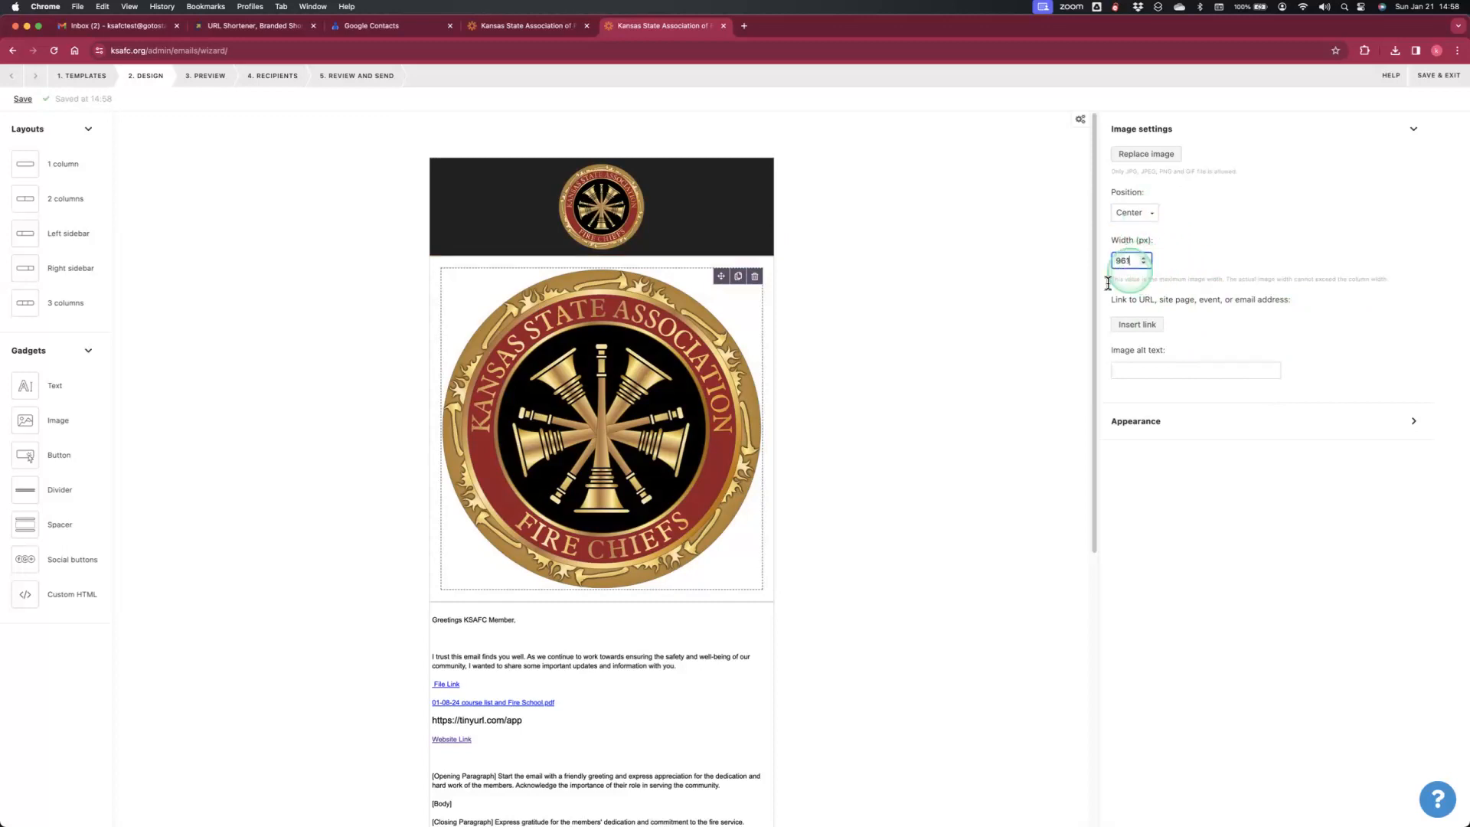
{"action": "left_click", "coordinate": [624, 438]}
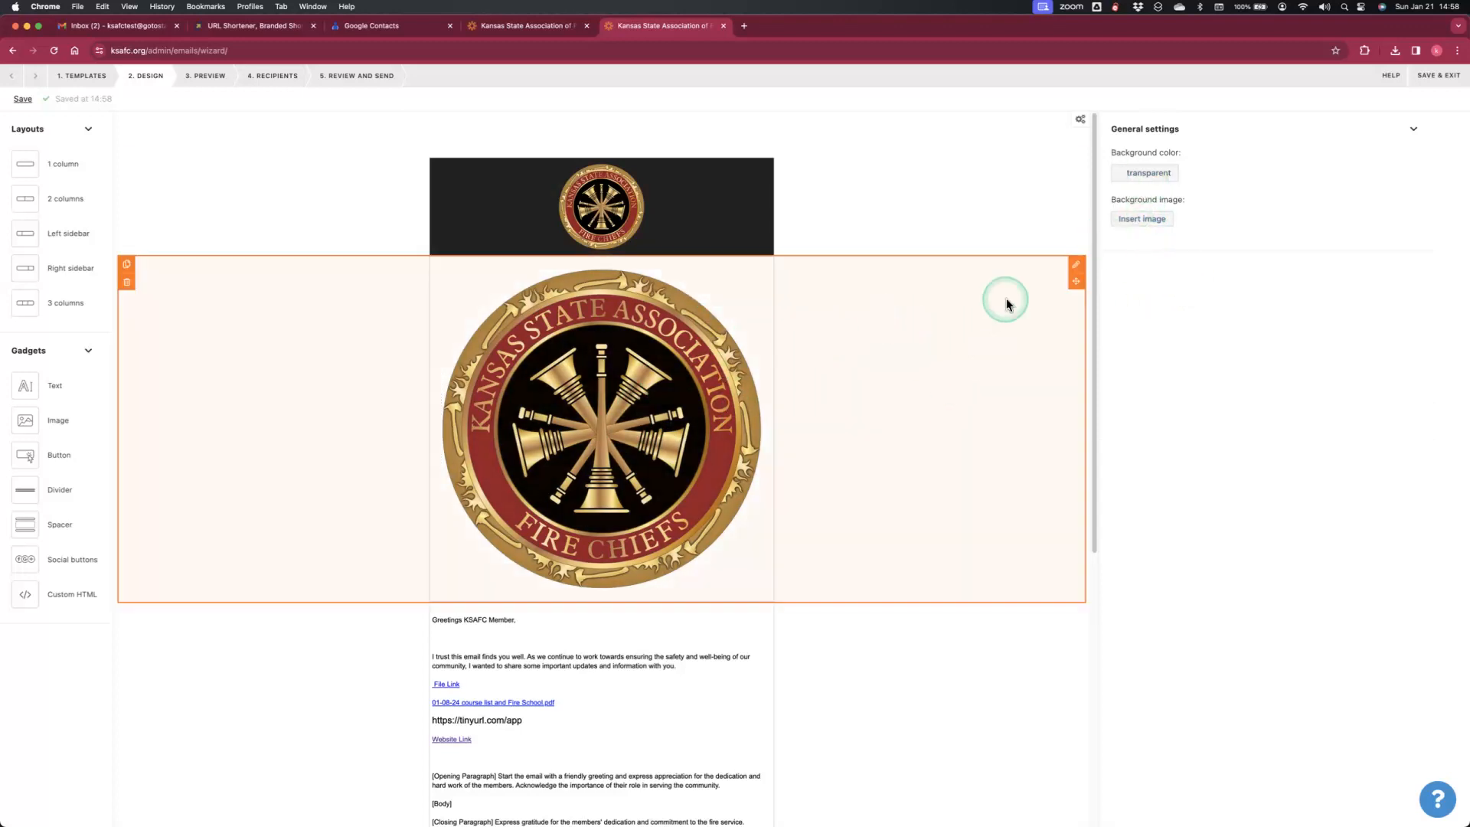
{"action": "left_click", "coordinate": [1074, 269]}
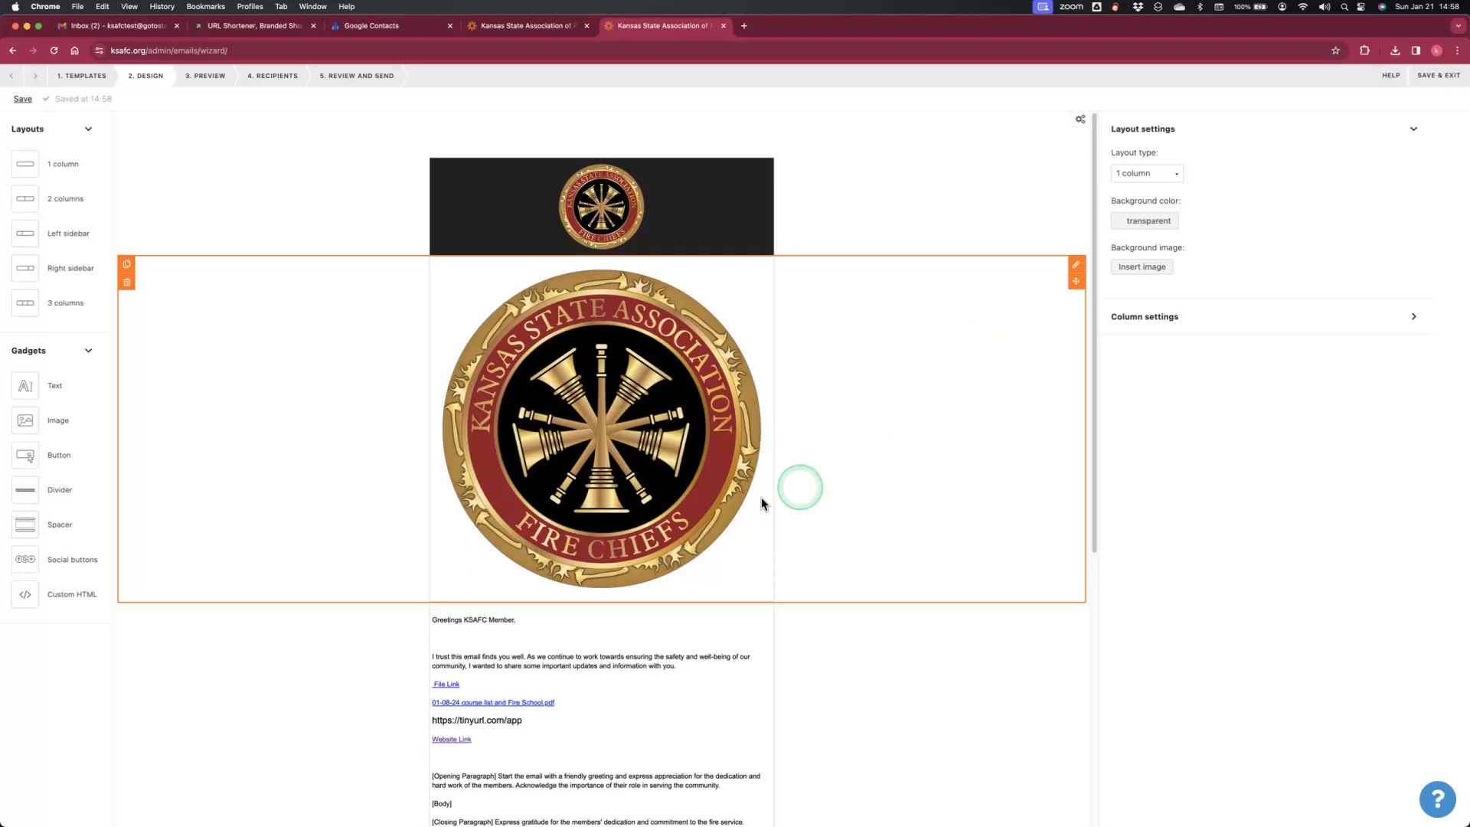
{"action": "left_click", "coordinate": [1189, 317]}
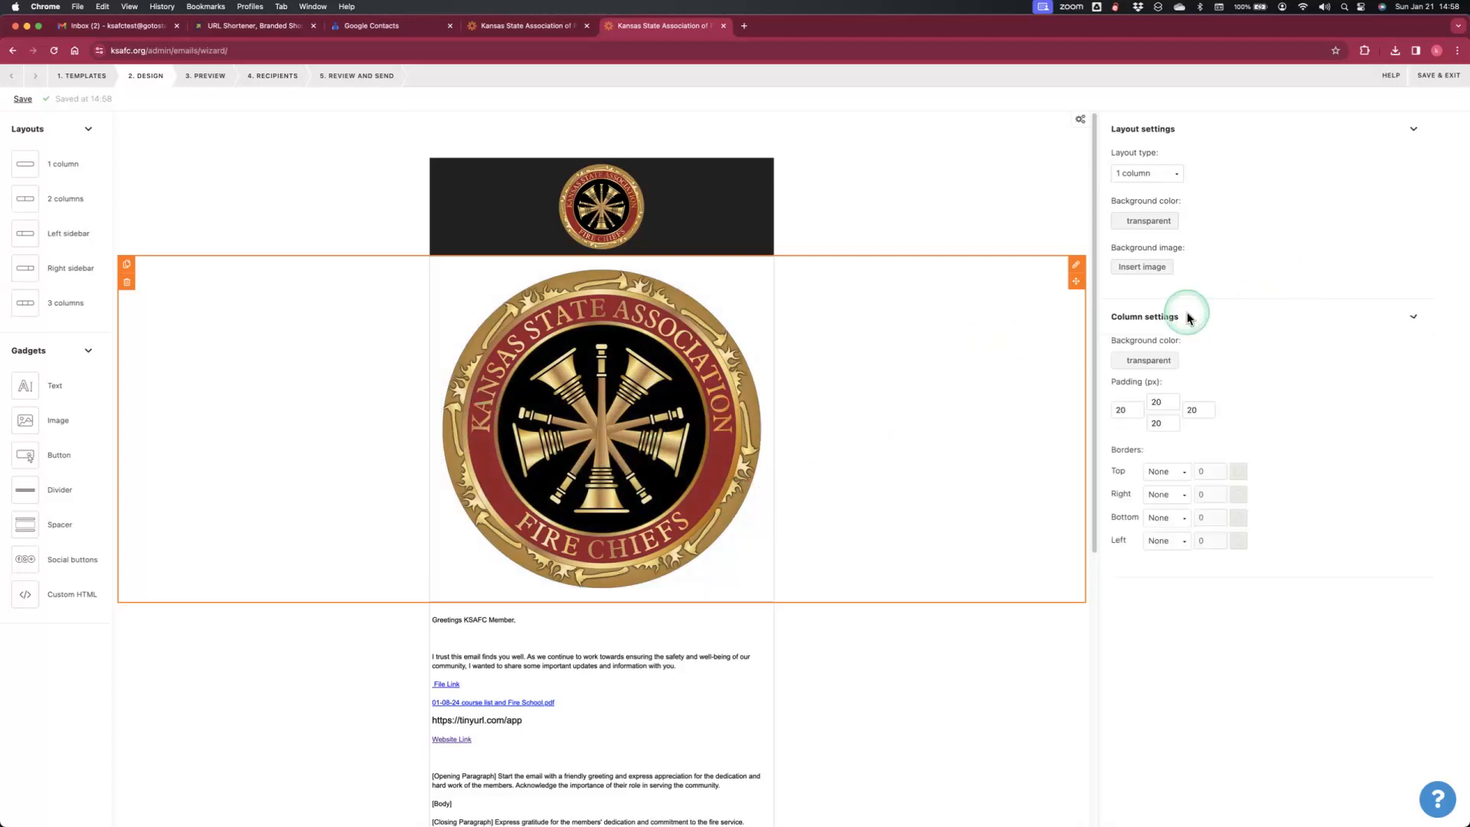
{"action": "left_click", "coordinate": [1170, 426]}
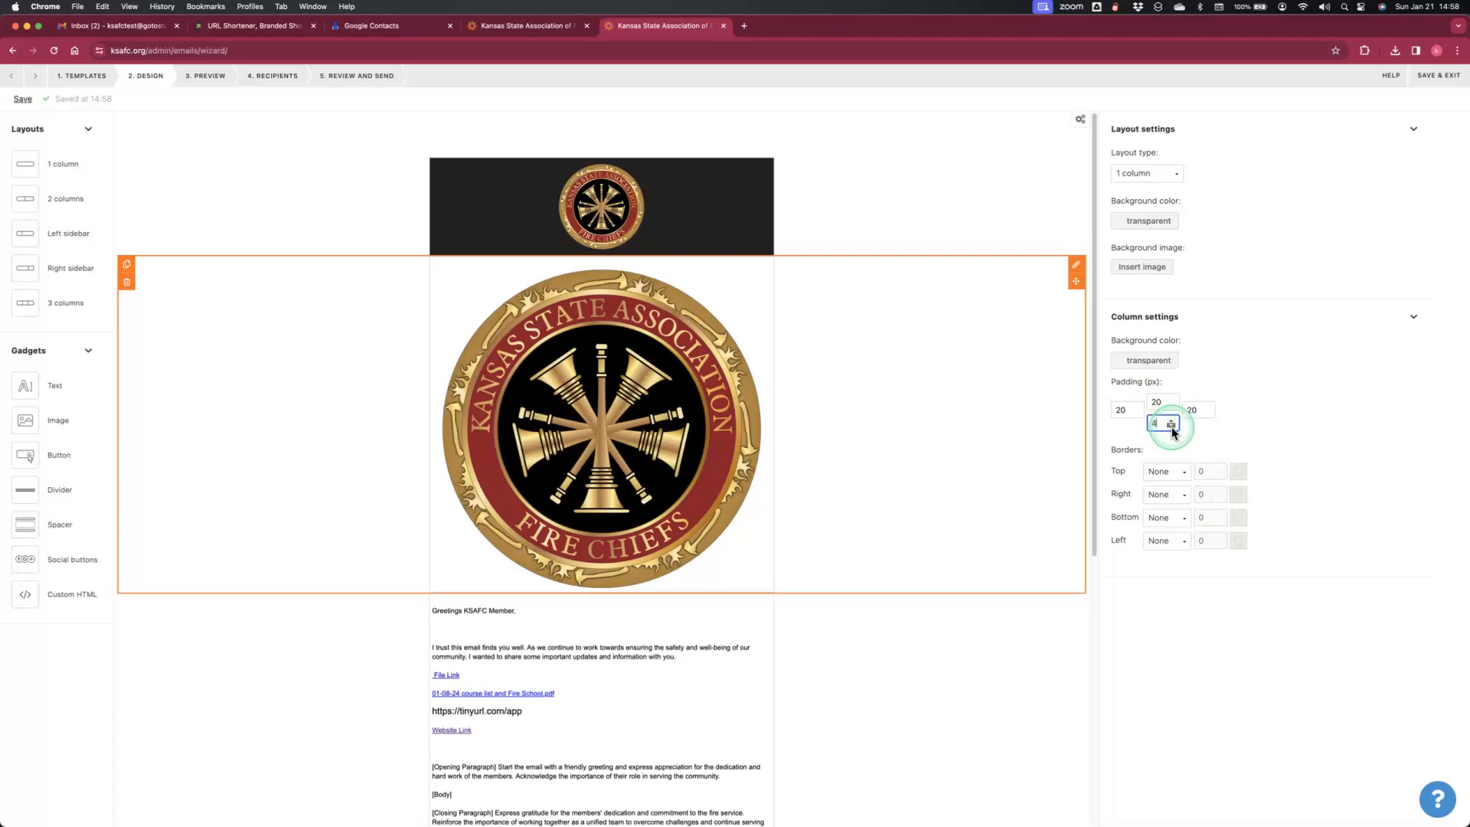
- Replace the large seal image with the Heart of America Metro Fire Chiefs Council logo
{"action": "left_click", "coordinate": [573, 386]}
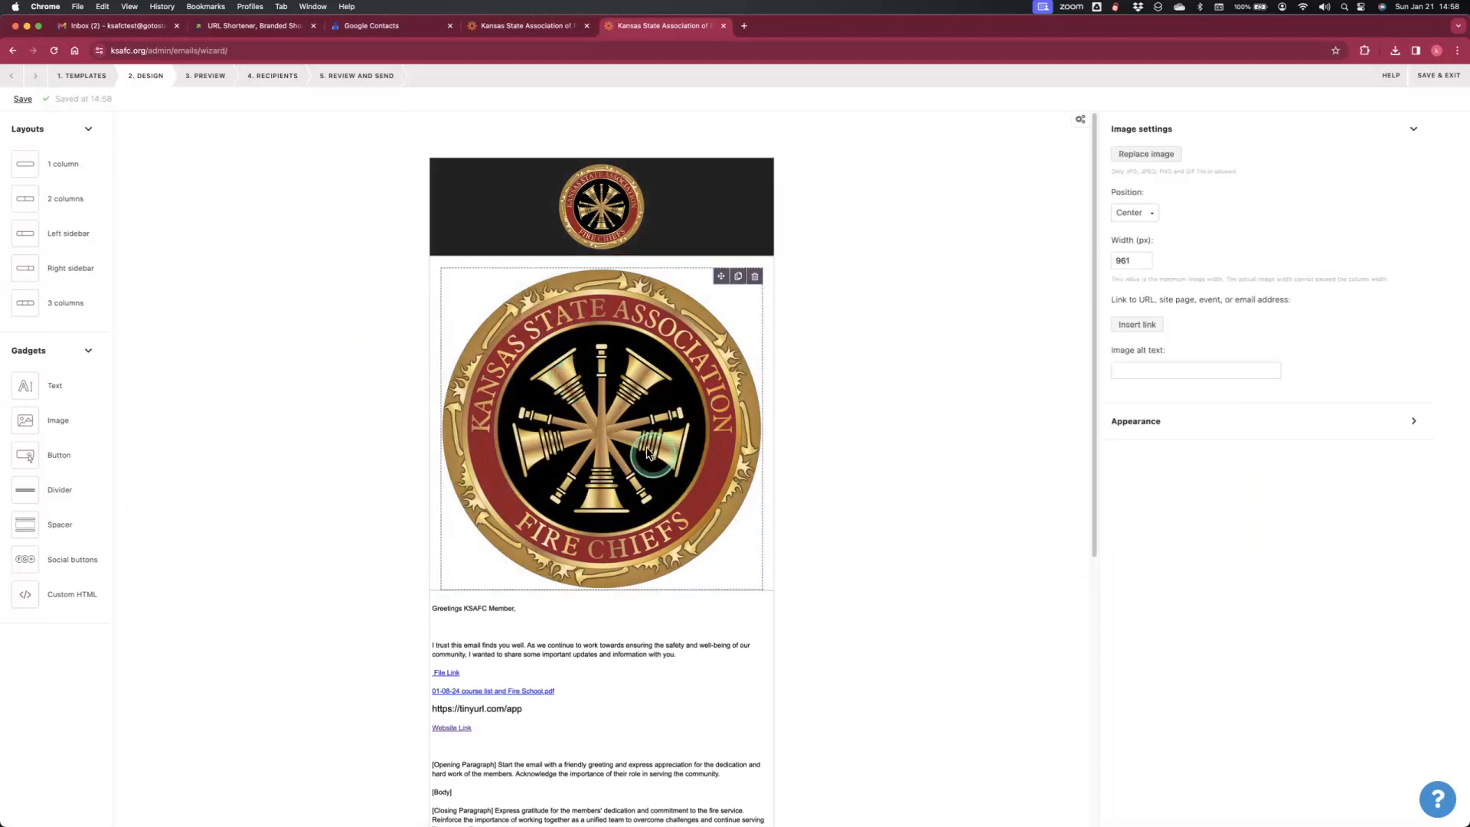
{"action": "left_click", "coordinate": [1162, 154]}
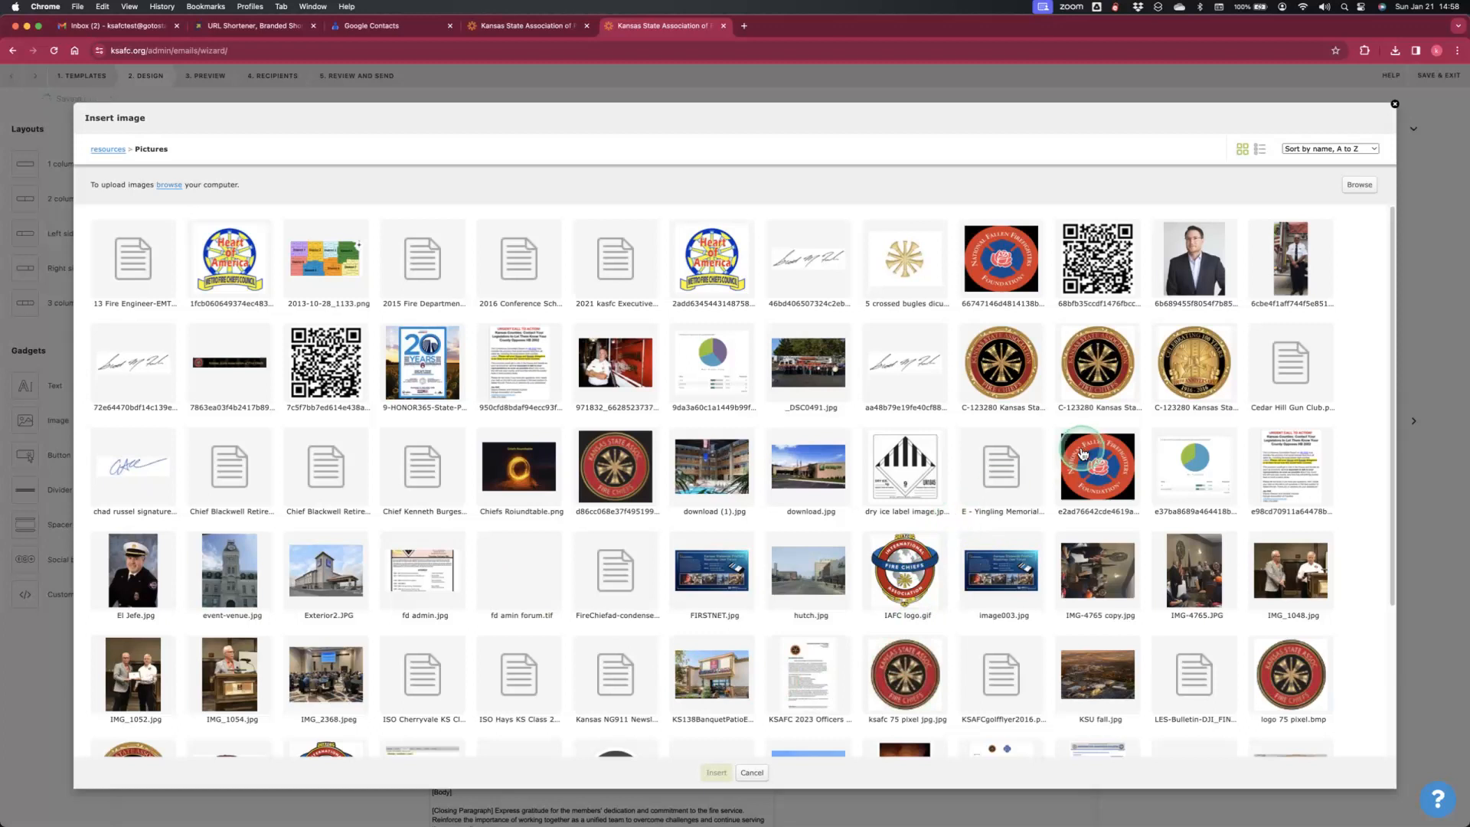
{"action": "double_click", "coordinate": [712, 259]}
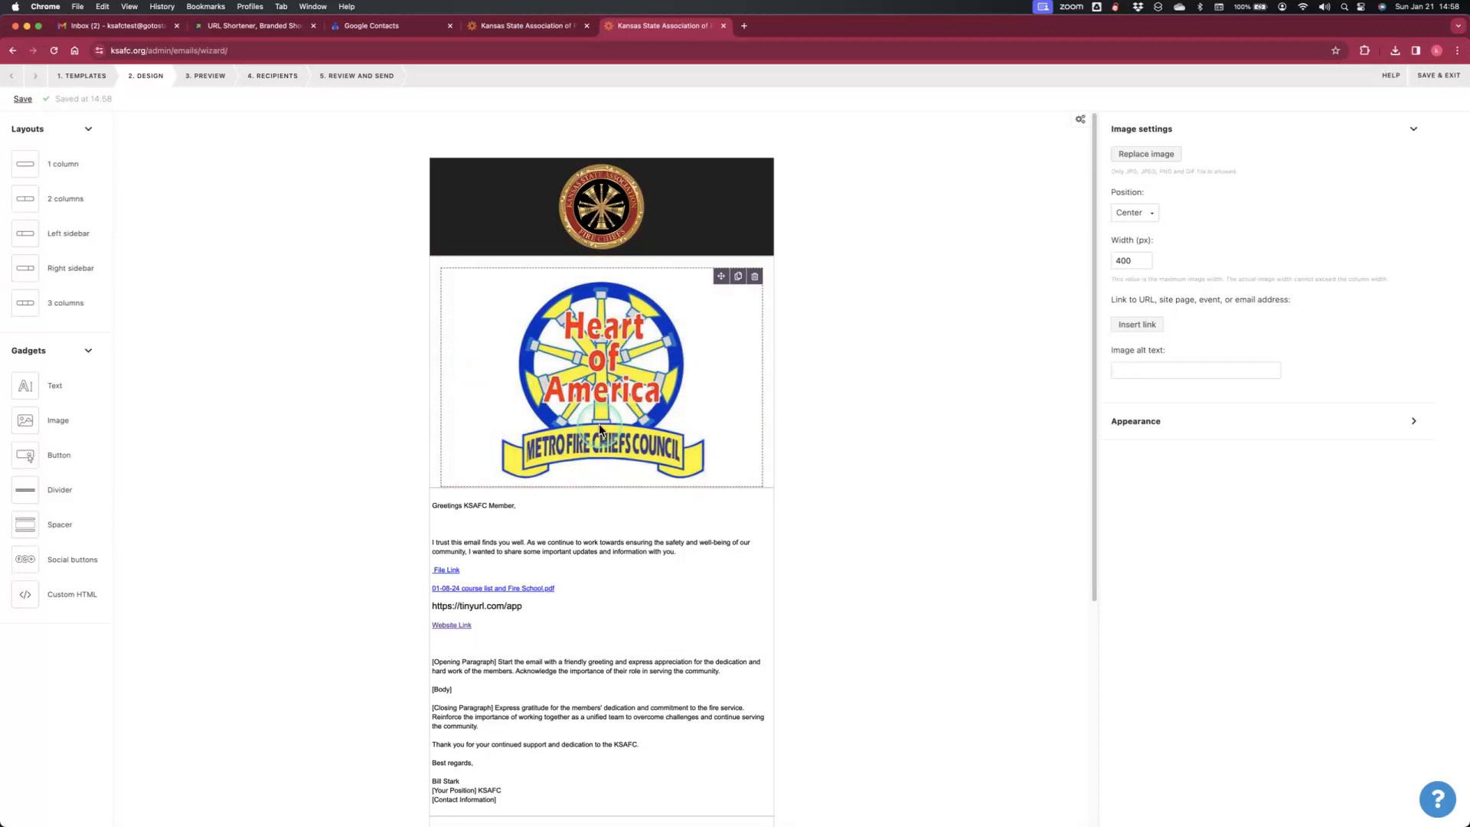
{"action": "left_click", "coordinate": [615, 398]}
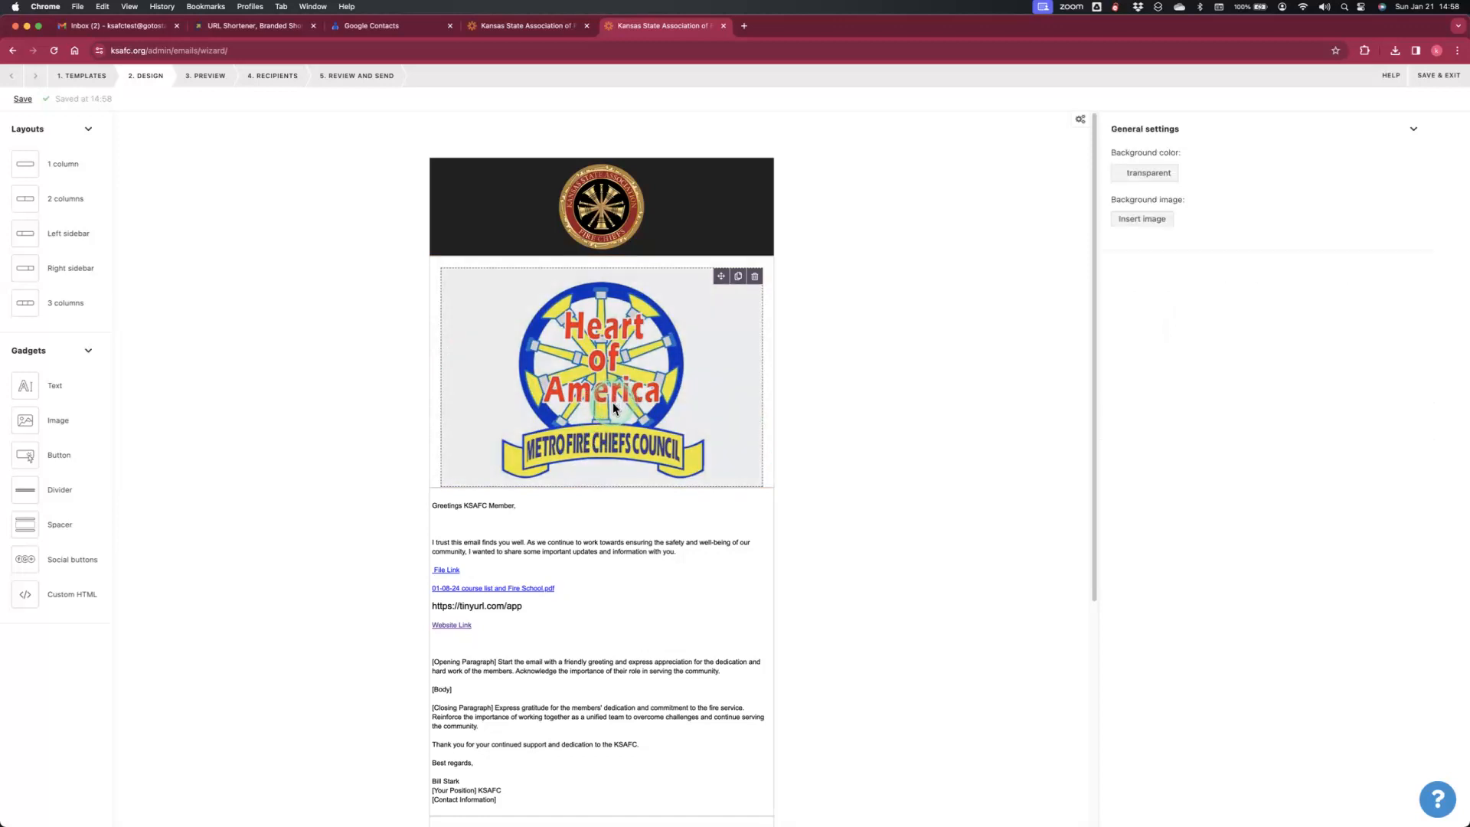
- Review the whole email in the design and in the preview, from the header to the footer buttons
{"action": "scroll", "coordinate": [662, 516], "scroll_direction": "down", "scroll_amount": 3}
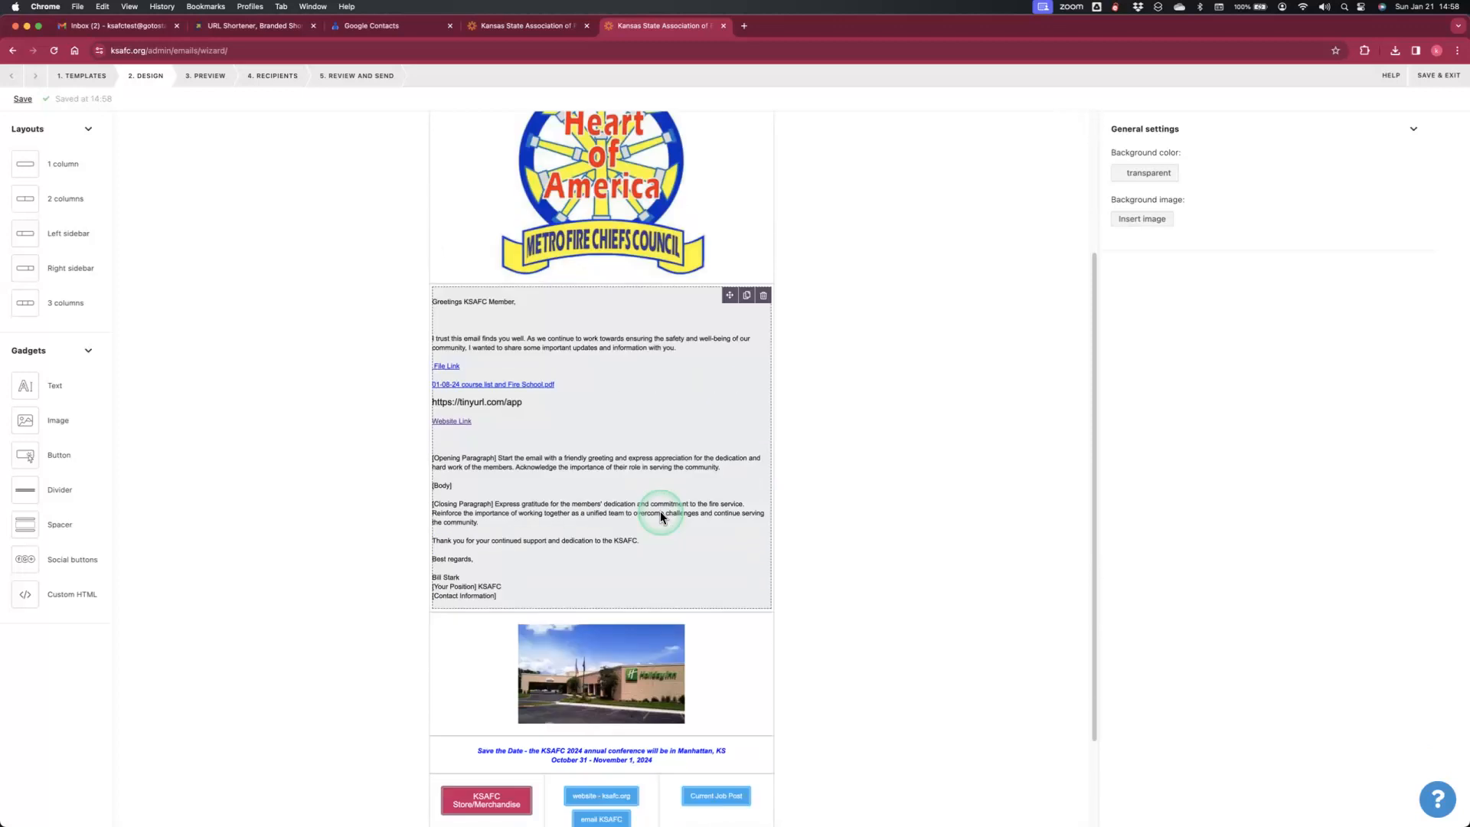
{"action": "scroll", "coordinate": [660, 513], "scroll_direction": "down", "scroll_amount": 2}
{"action": "scroll", "coordinate": [658, 514], "scroll_direction": "up", "scroll_amount": 5}
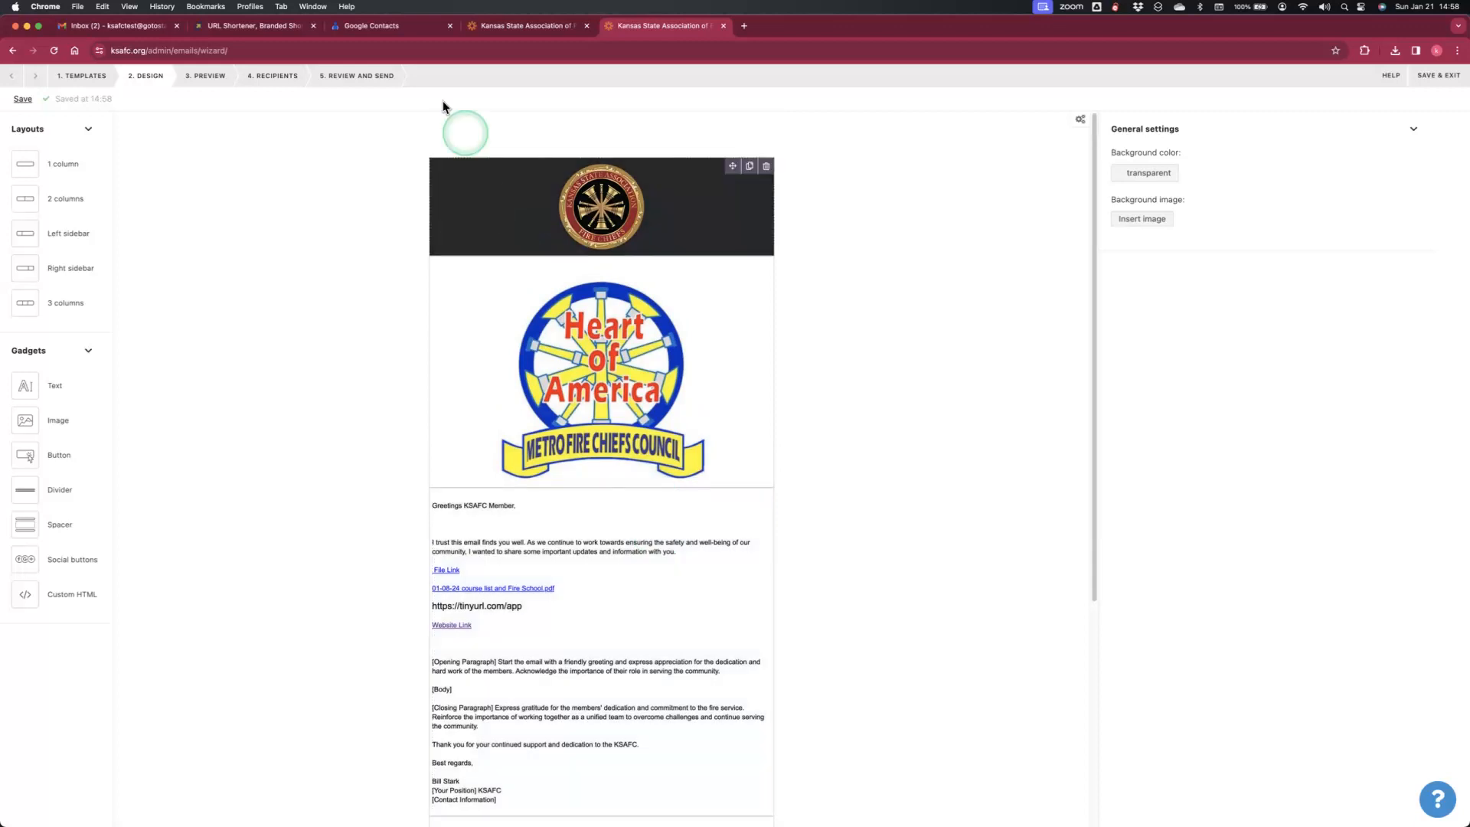
{"action": "left_click", "coordinate": [198, 80]}
{"action": "scroll", "coordinate": [482, 509], "scroll_direction": "down", "scroll_amount": 4}
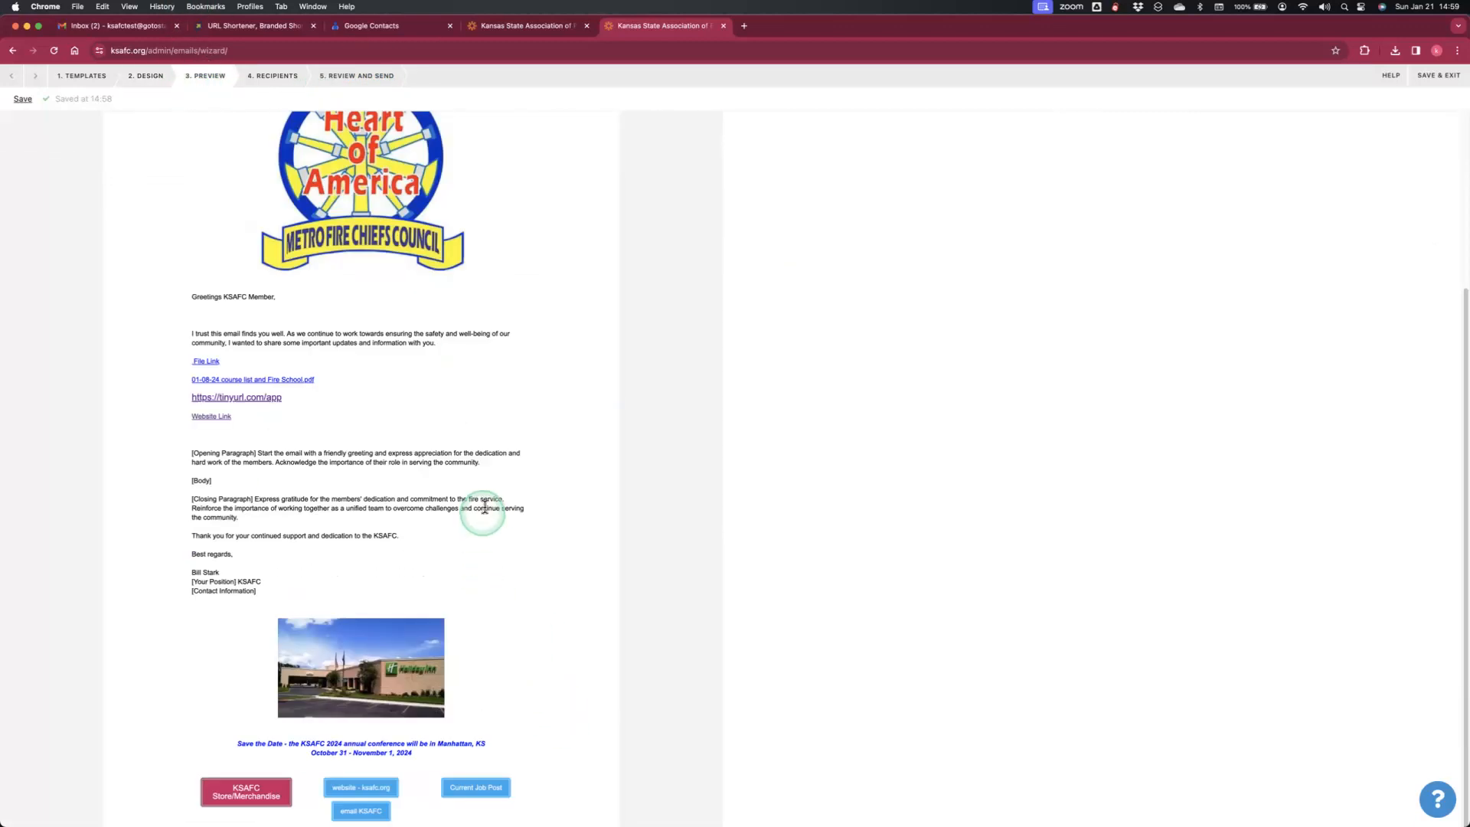
- Send a test of the email from the preview, and open the newly received General Email message in Gmail
{"action": "scroll", "coordinate": [480, 494], "scroll_direction": "up", "scroll_amount": 5}
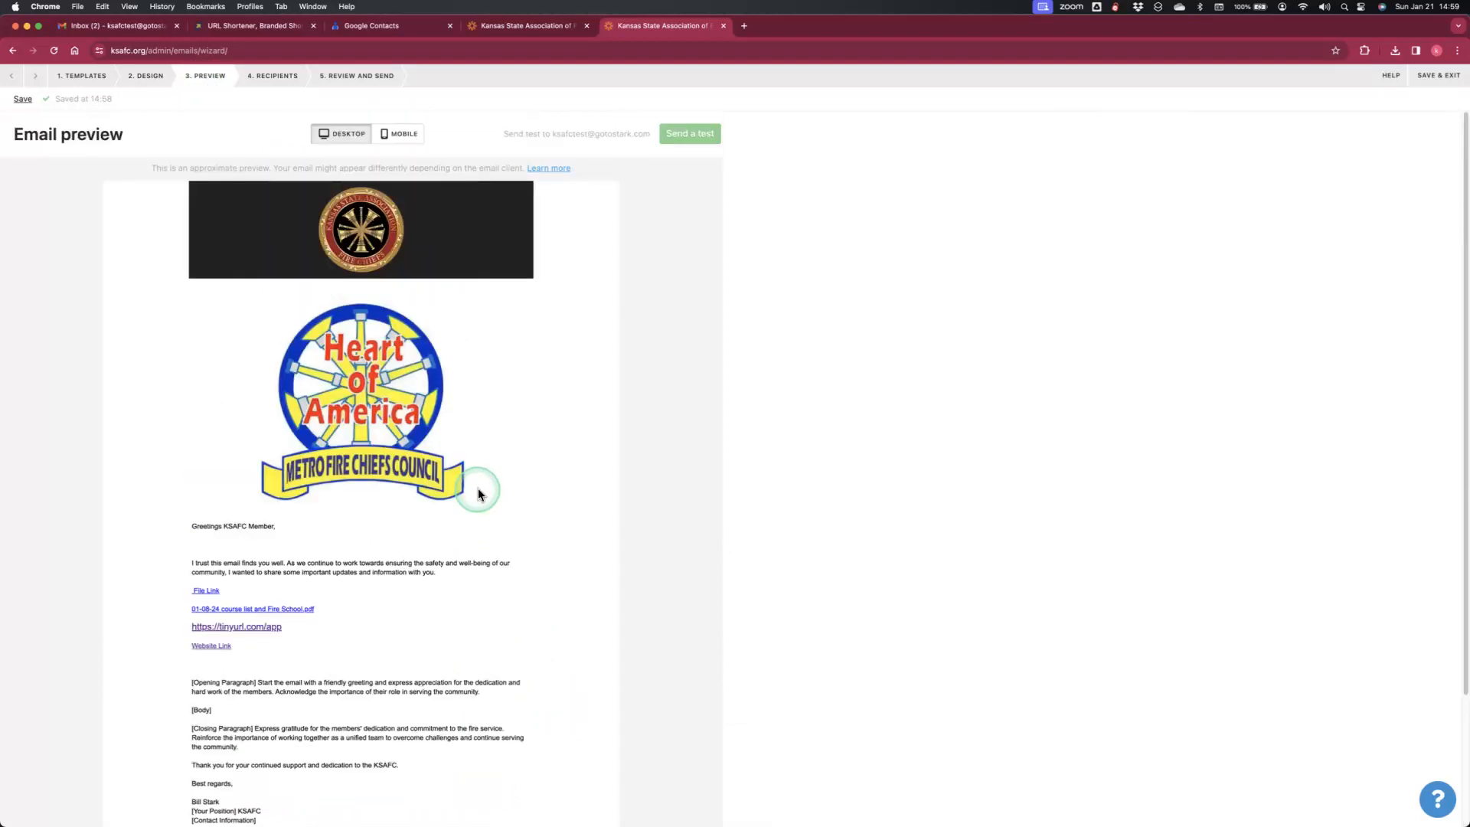
{"action": "left_click", "coordinate": [688, 136]}
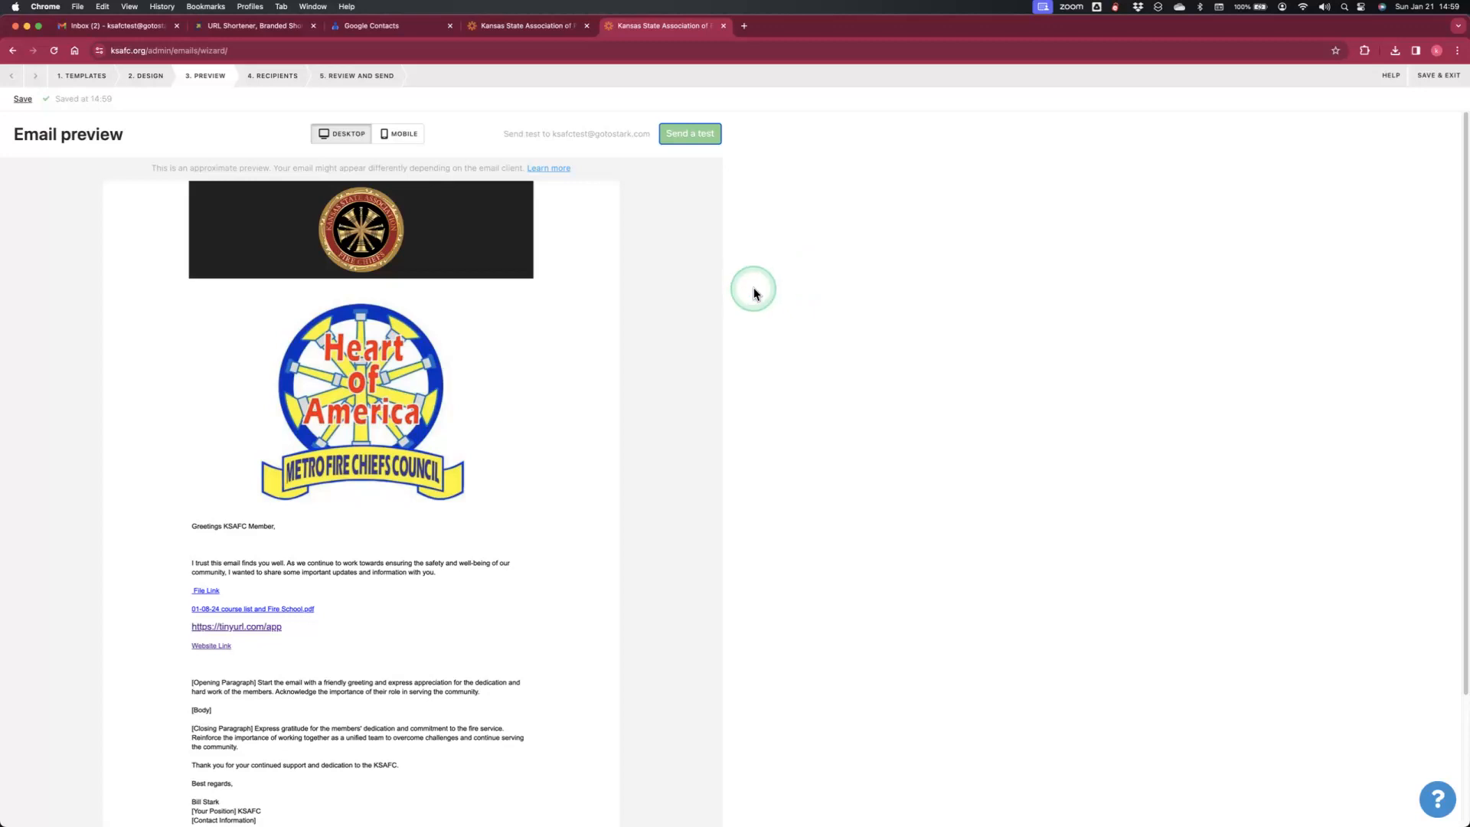
{"action": "left_click", "coordinate": [127, 35]}
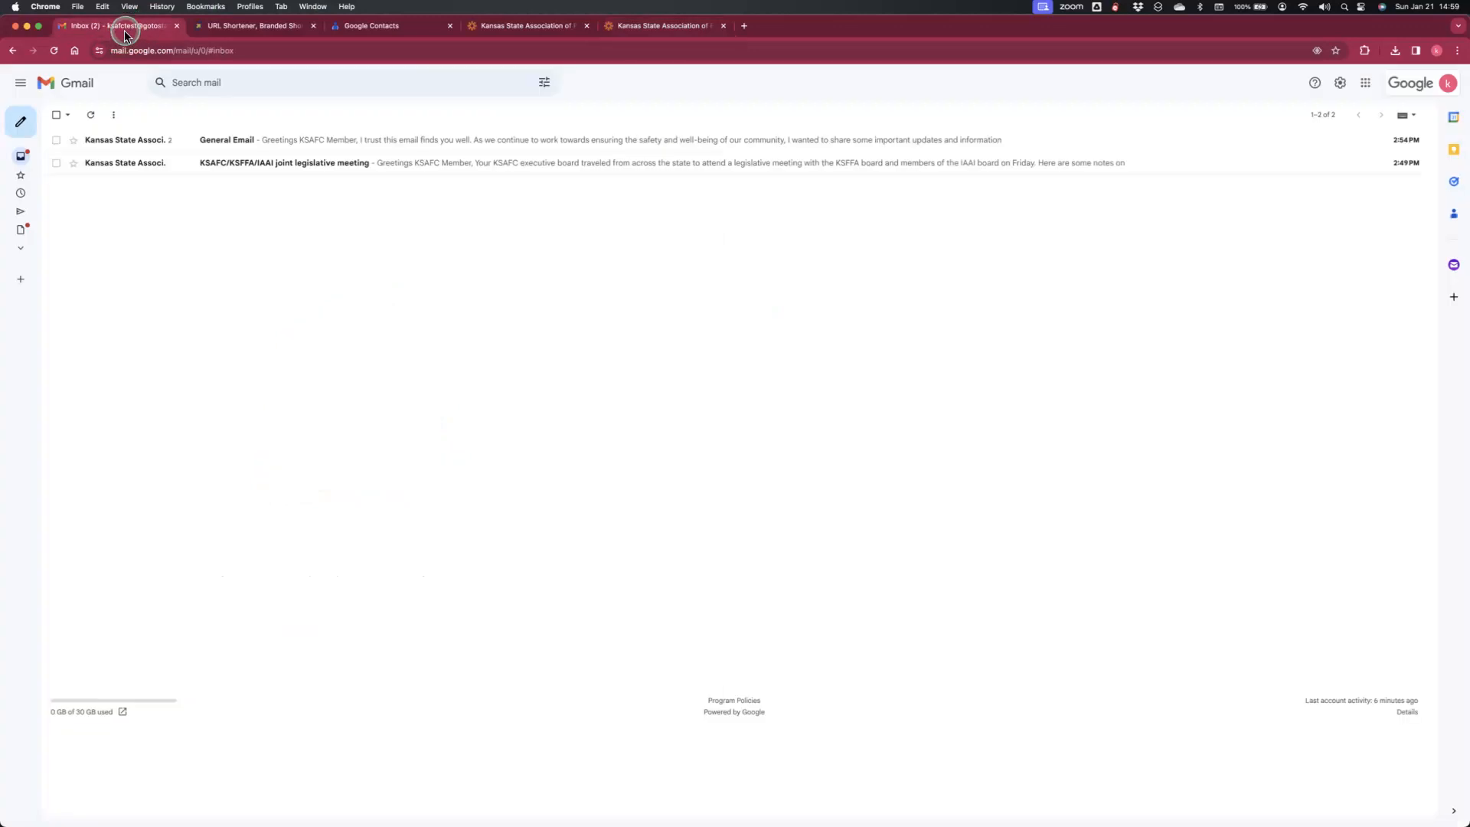
{"action": "left_click", "coordinate": [206, 143]}
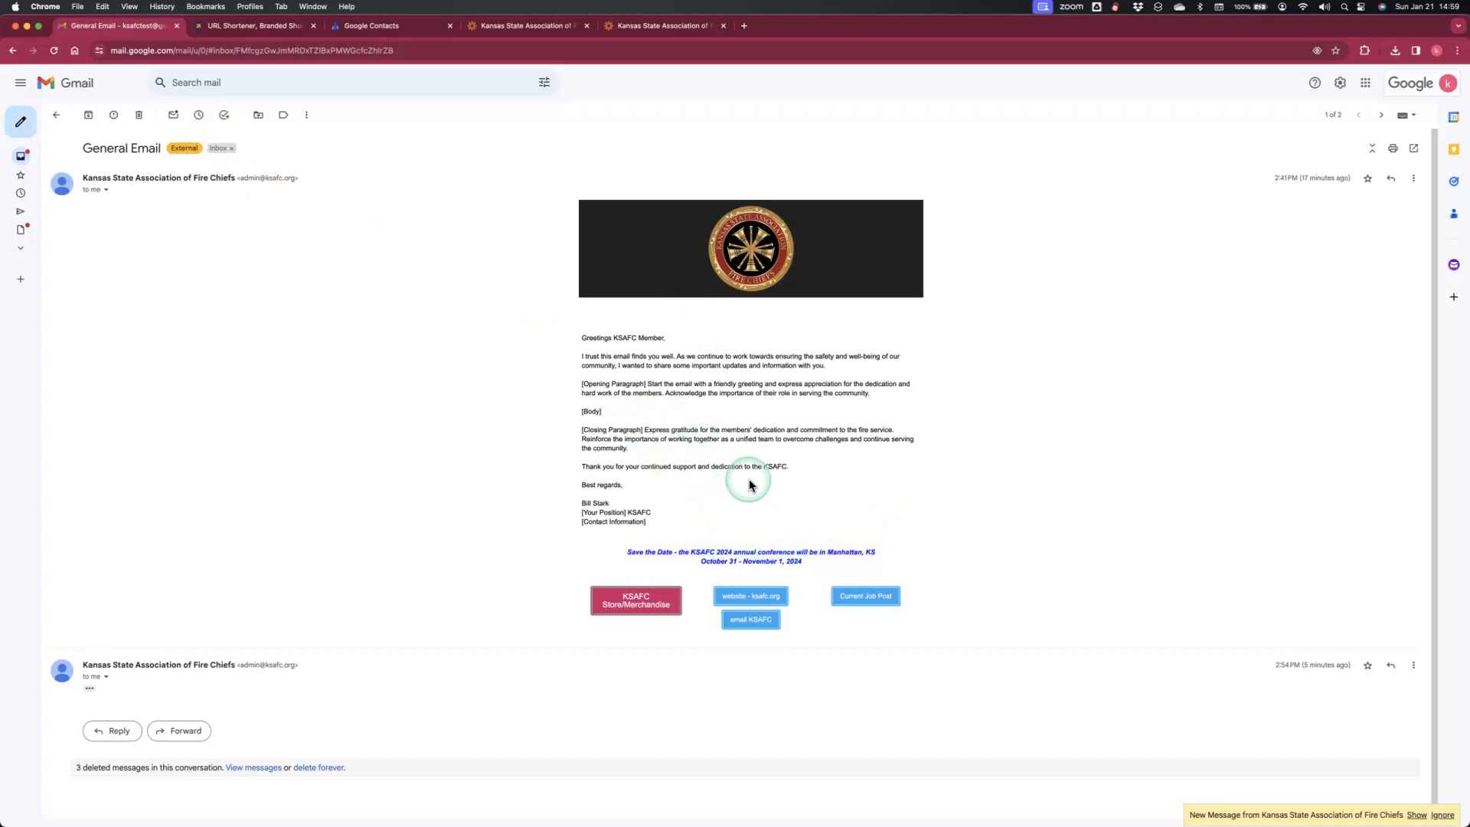
{"action": "left_click", "coordinate": [88, 115]}
{"action": "left_click", "coordinate": [219, 141]}
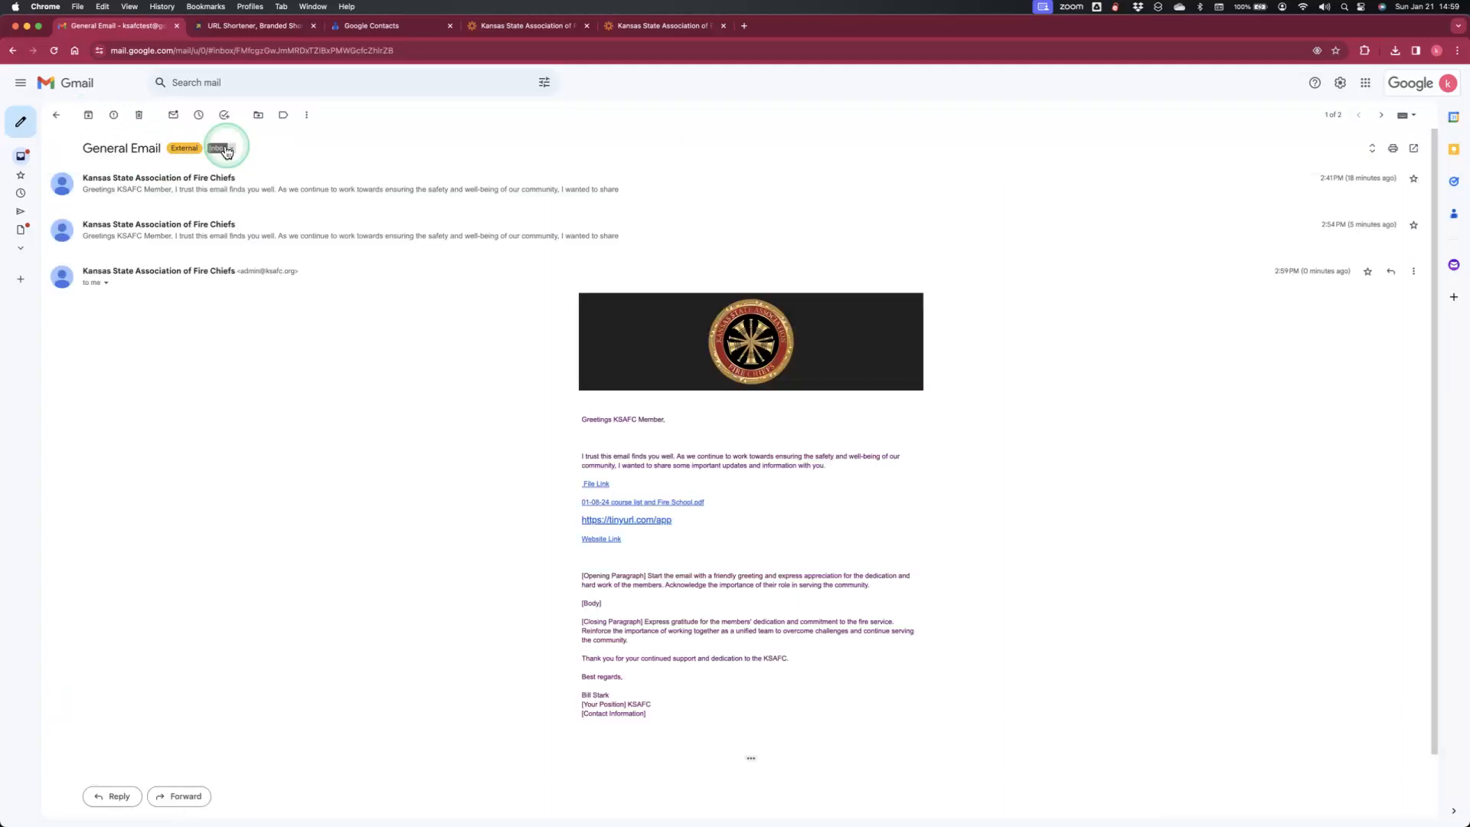
- Review the received test email from the header and logo through the links to the hotel photo, and return to the inbox
{"action": "scroll", "coordinate": [978, 570], "scroll_direction": "down", "scroll_amount": 5}
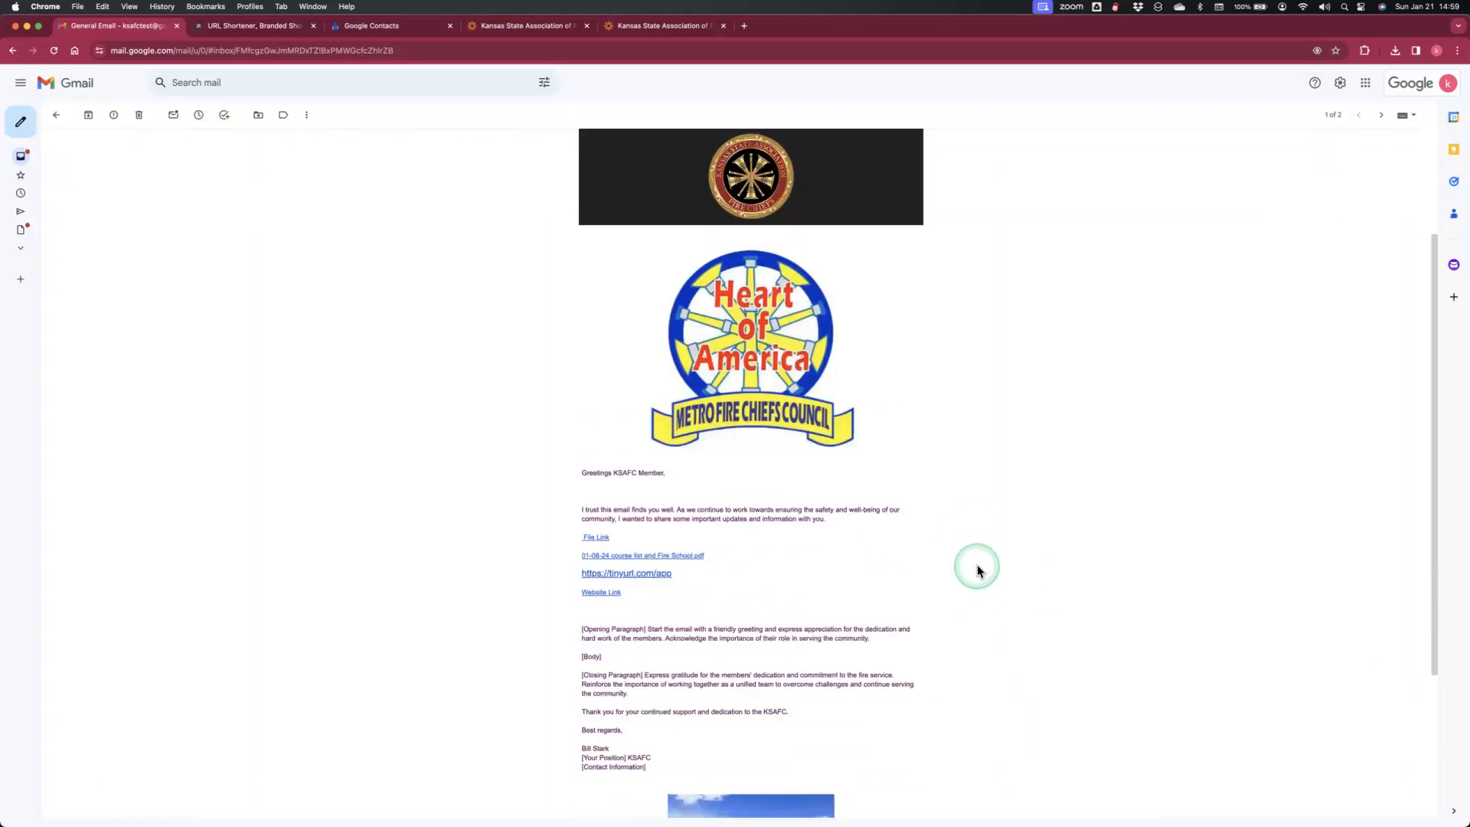
{"action": "scroll", "coordinate": [977, 571], "scroll_direction": "up", "scroll_amount": 4}
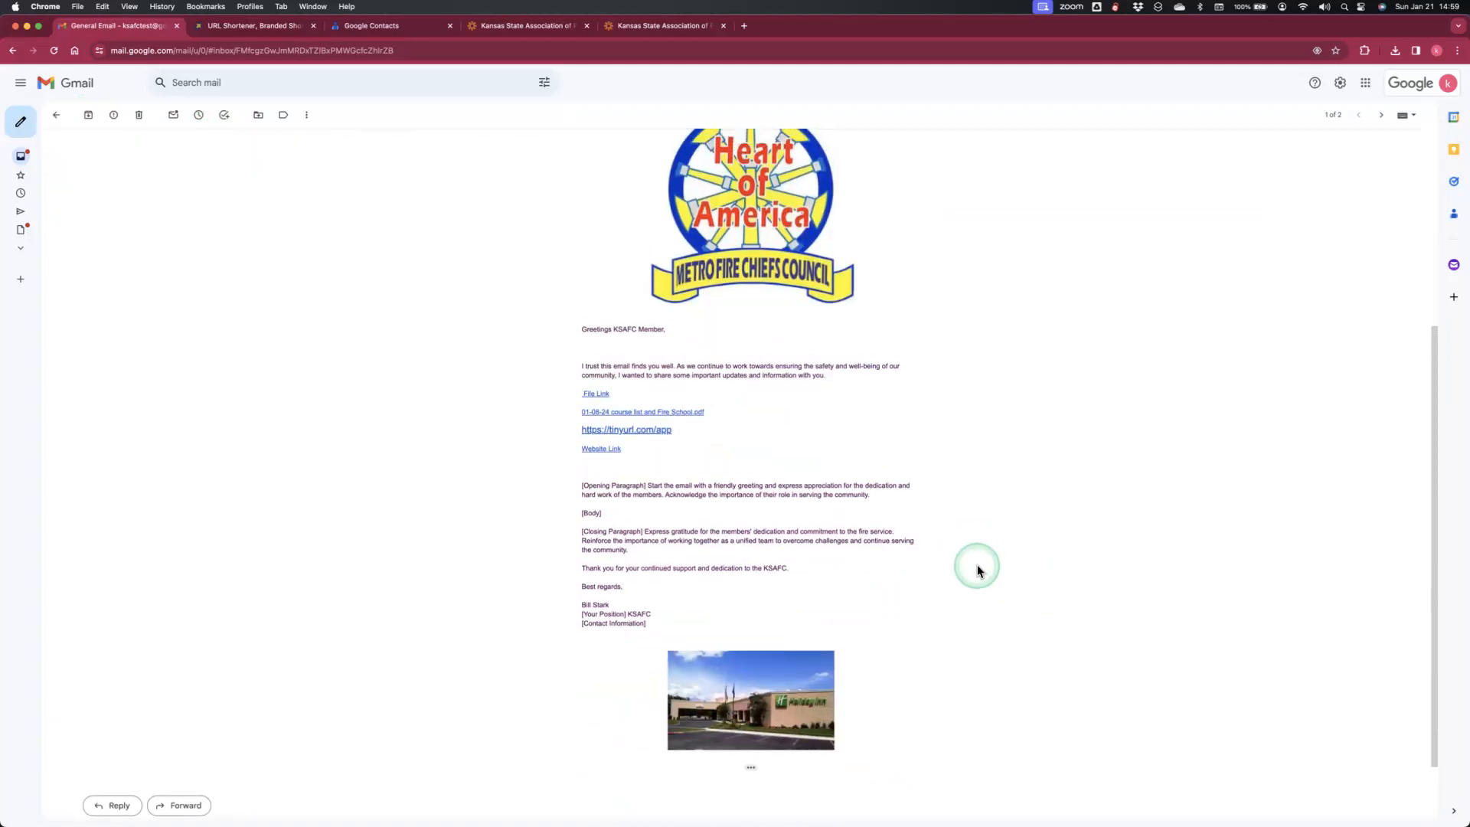
{"action": "scroll", "coordinate": [978, 570], "scroll_direction": "up", "scroll_amount": 2}
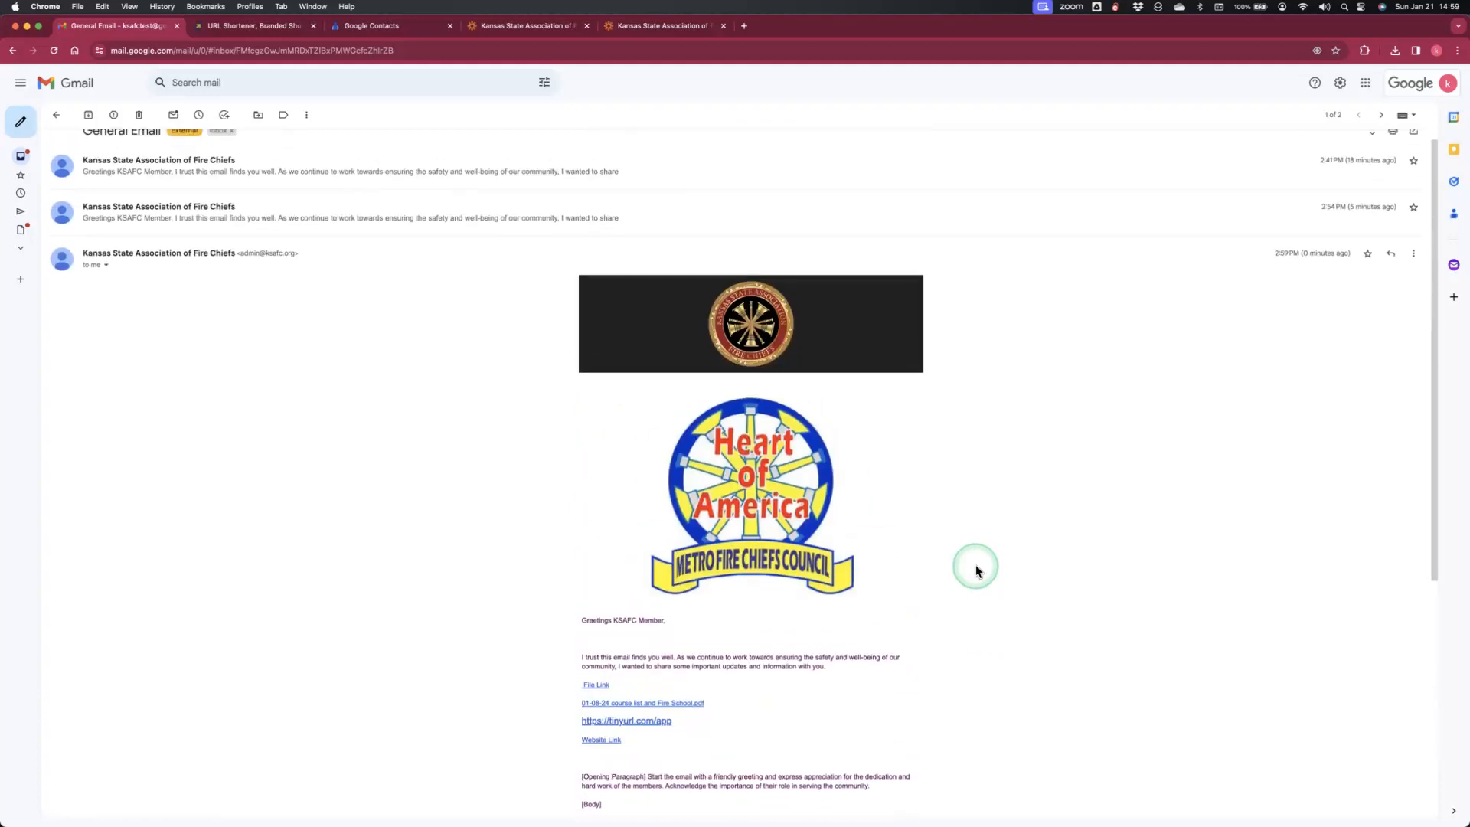
{"action": "scroll", "coordinate": [976, 570], "scroll_direction": "down", "scroll_amount": 2}
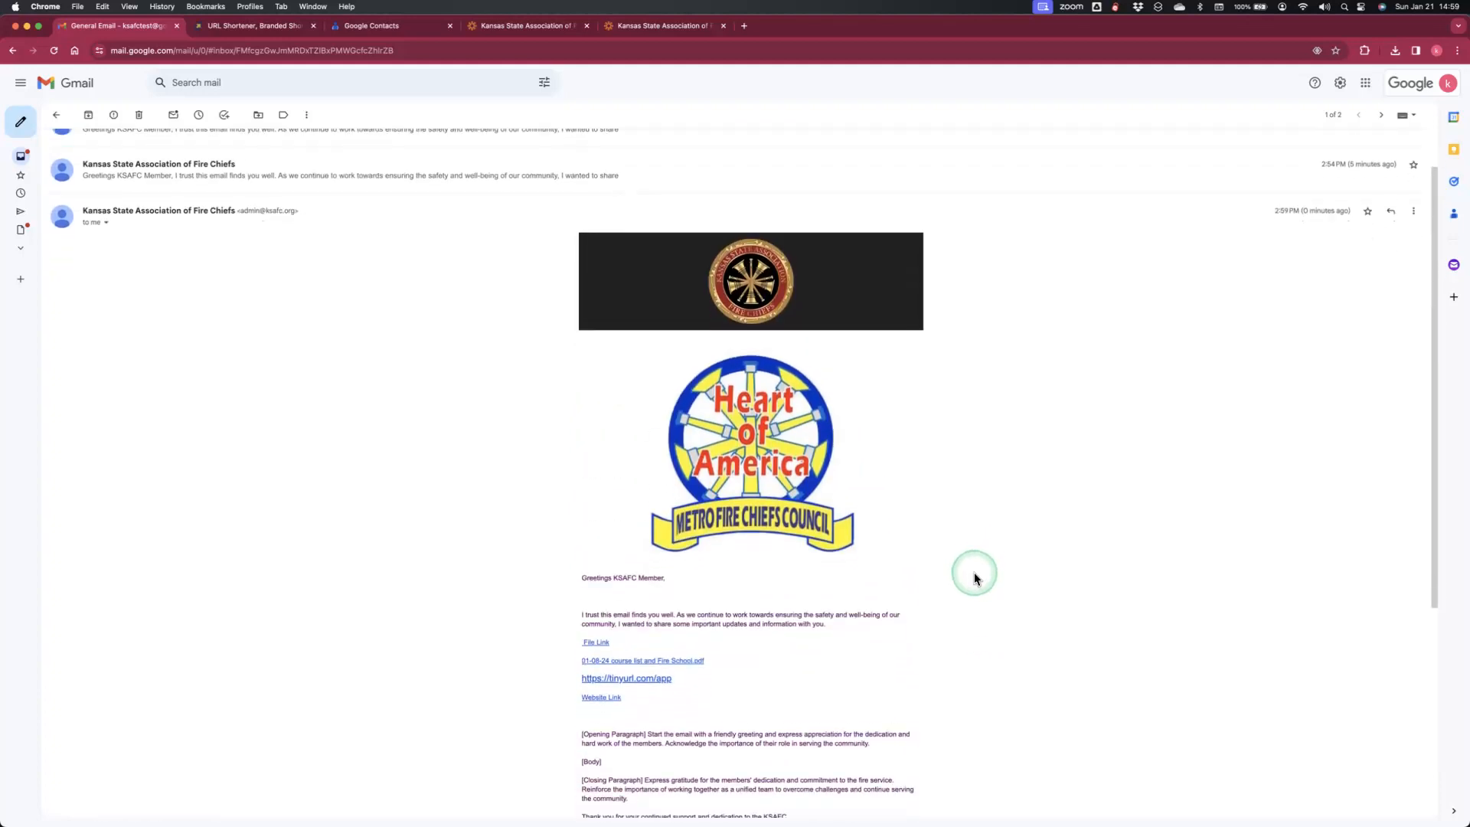
{"action": "scroll", "coordinate": [973, 572], "scroll_direction": "down", "scroll_amount": 5}
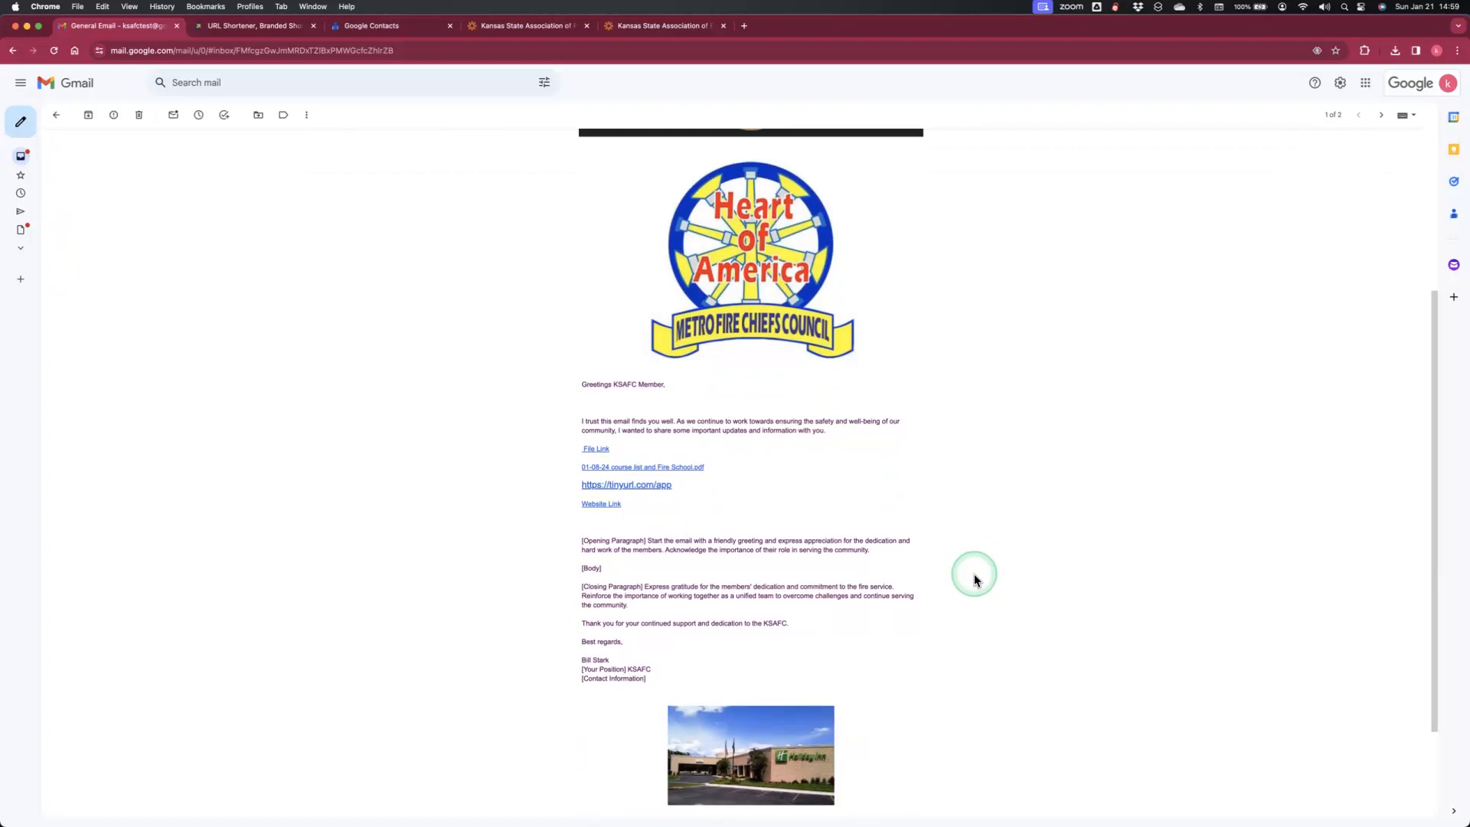
{"action": "scroll", "coordinate": [974, 572], "scroll_direction": "up", "scroll_amount": 3}
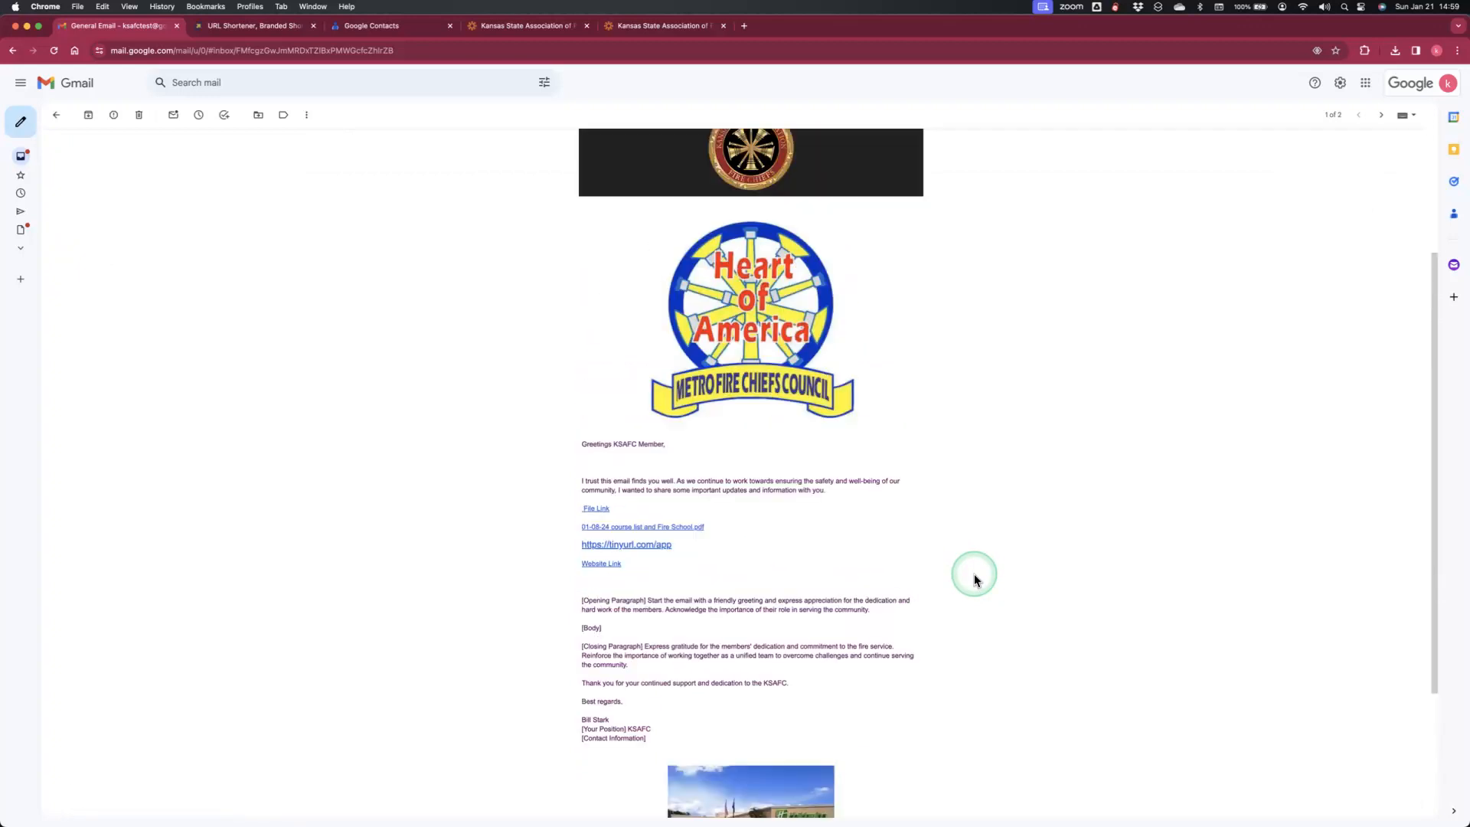
{"action": "scroll", "coordinate": [973, 573], "scroll_direction": "up", "scroll_amount": 4}
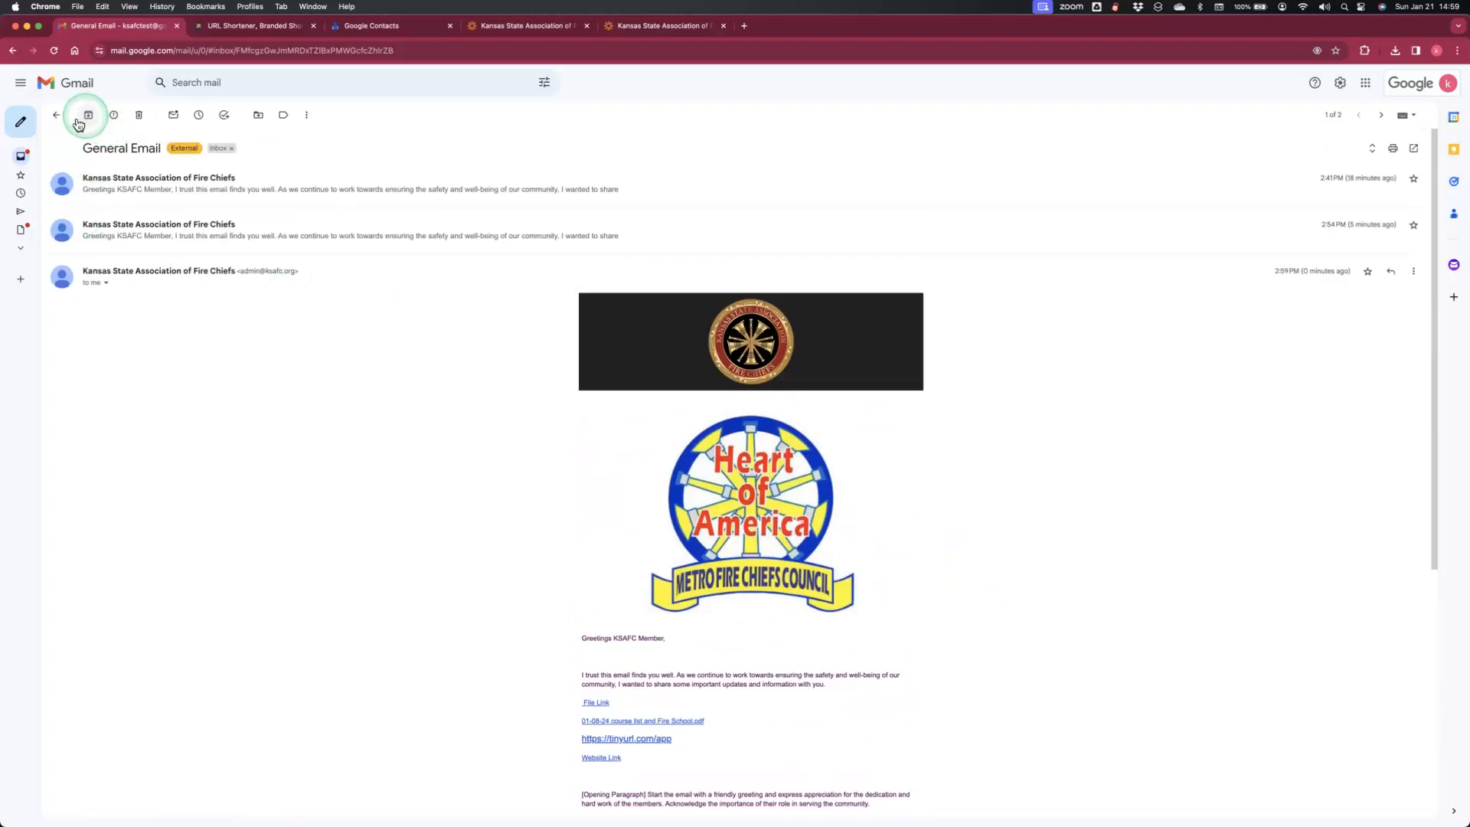
{"action": "left_click", "coordinate": [55, 120]}
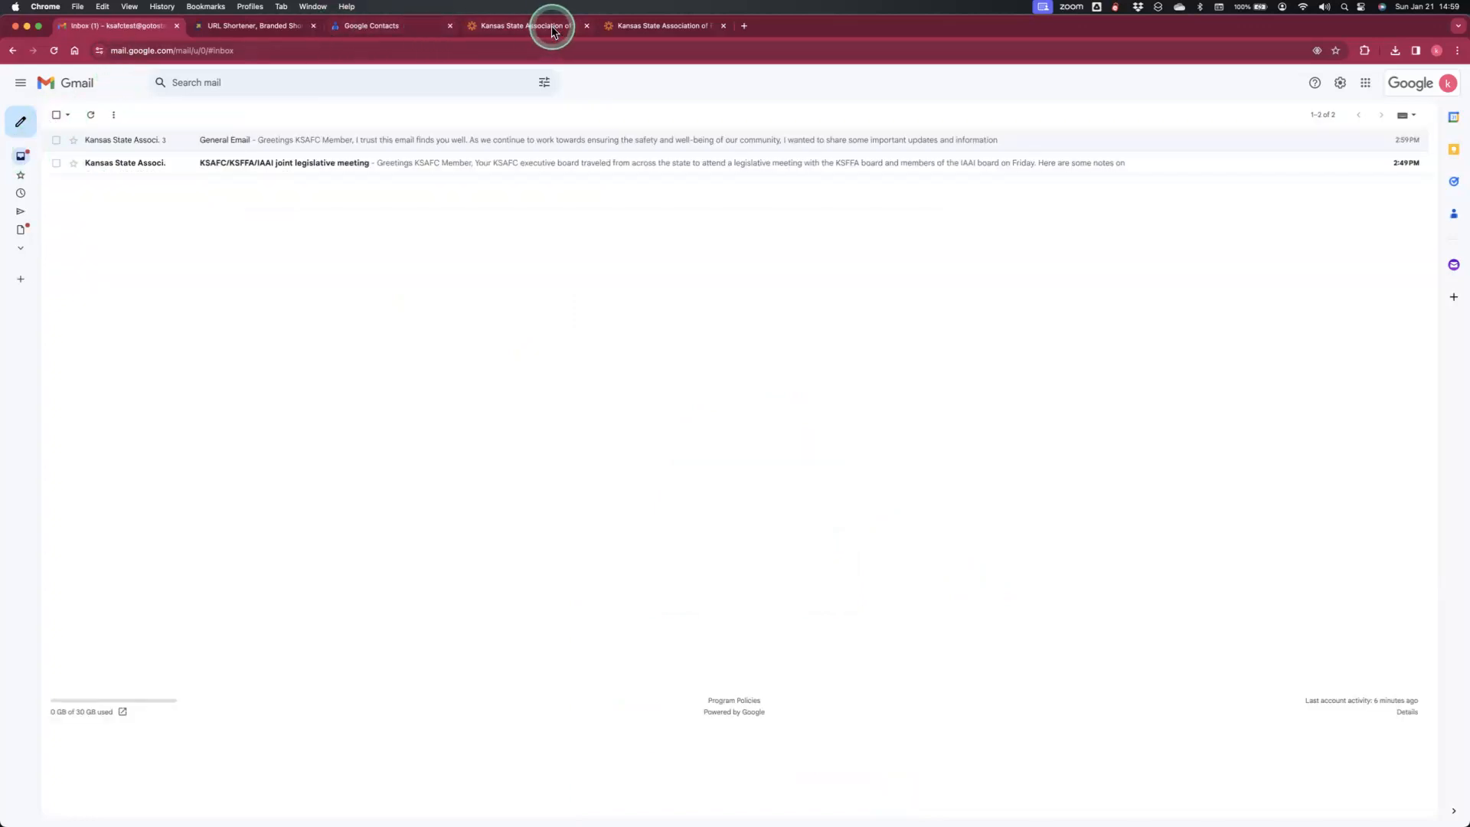
- Return to the email's design in Wild Apricot and place the text cursor on the empty line below Website Link
{"action": "left_click", "coordinate": [640, 25]}
{"action": "scroll", "coordinate": [460, 529], "scroll_direction": "down", "scroll_amount": 2}
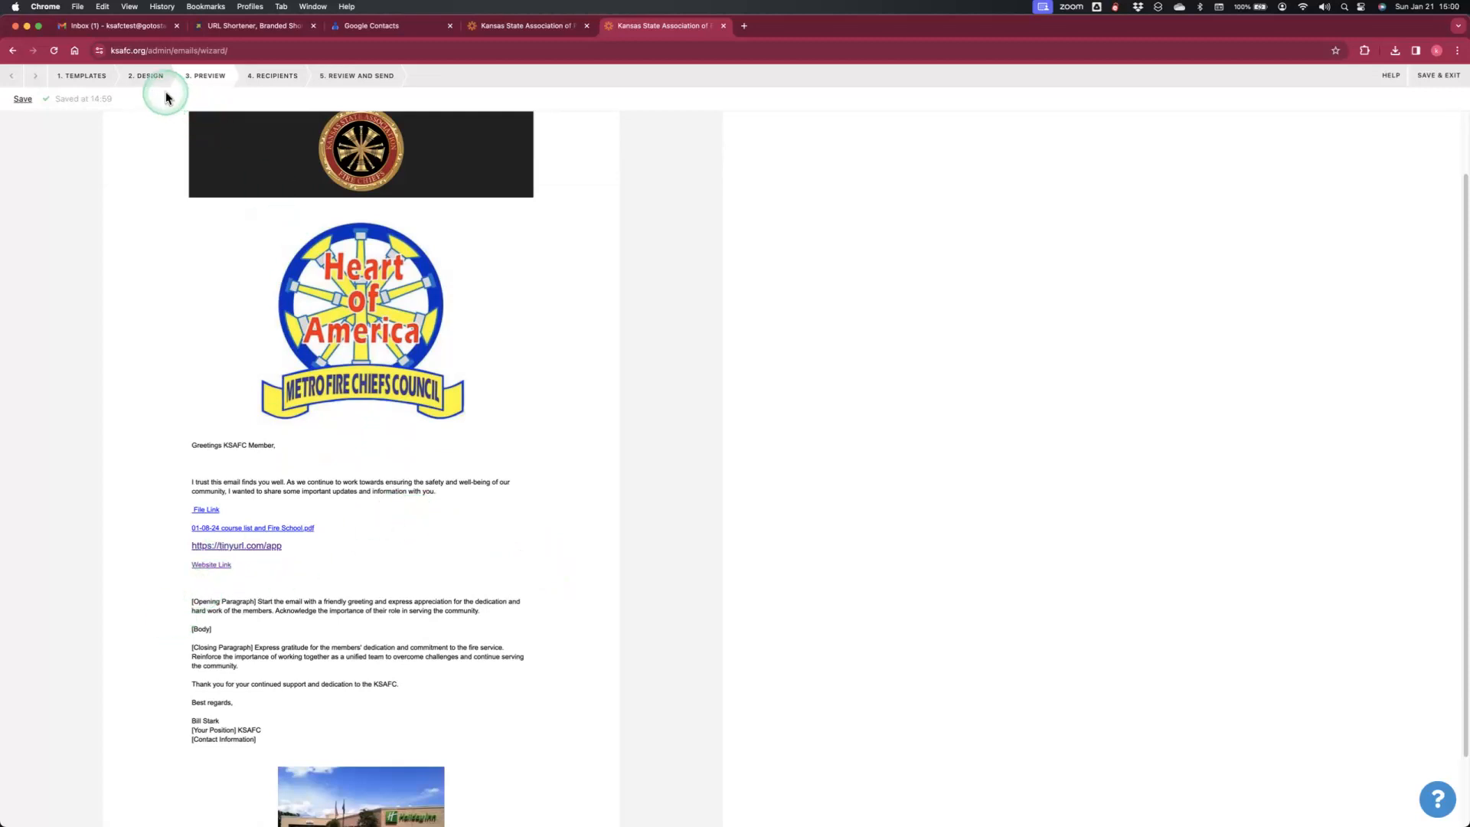
{"action": "left_click", "coordinate": [145, 75]}
{"action": "left_click", "coordinate": [464, 640]}
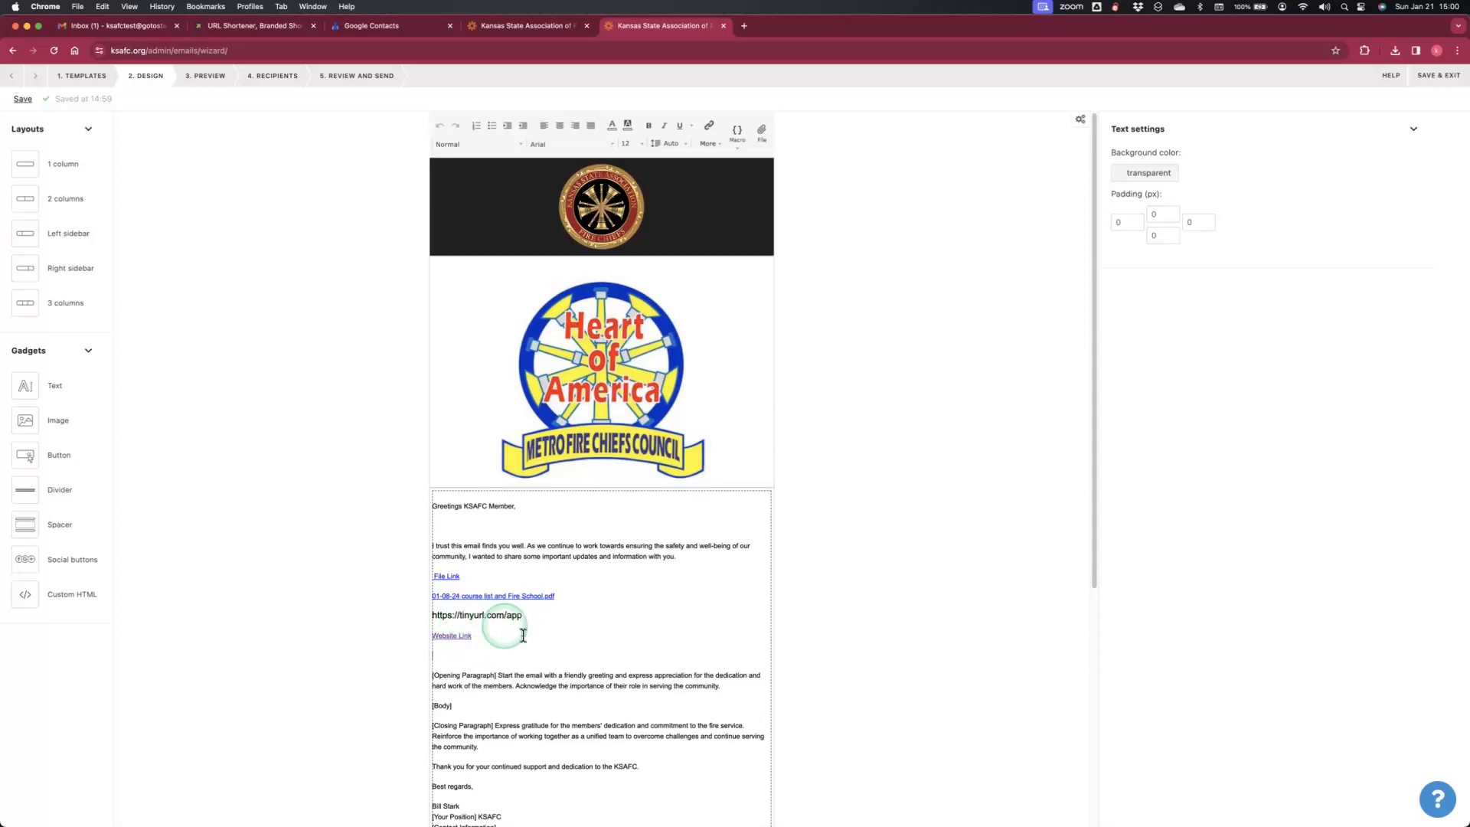
{"action": "left_click", "coordinate": [606, 643]}
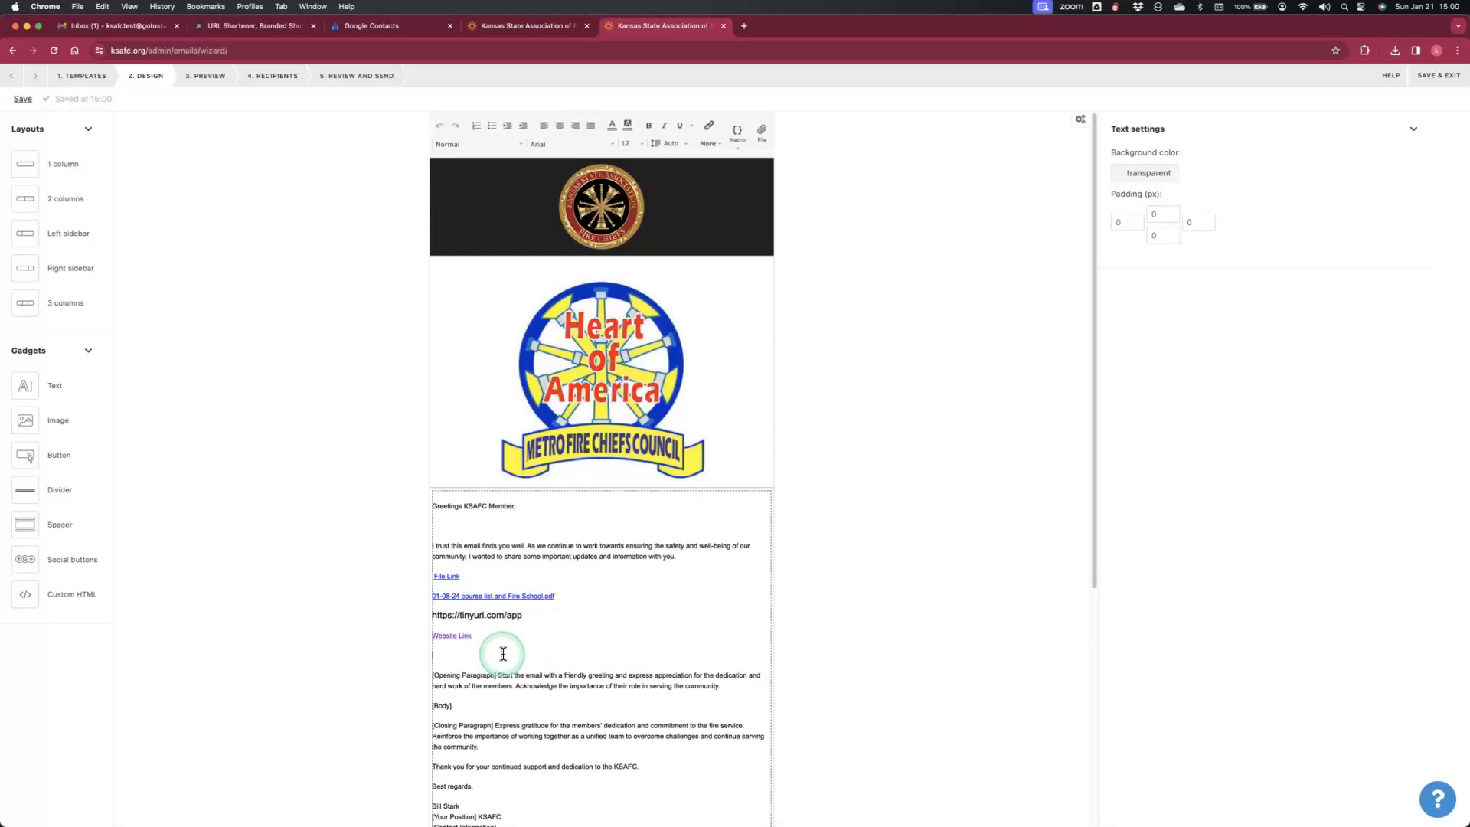
- Switch to TinyURL, shorten the address ksafc.org, and copy the resulting short link
{"action": "left_click", "coordinate": [257, 27]}
{"action": "left_click", "coordinate": [137, 51]}
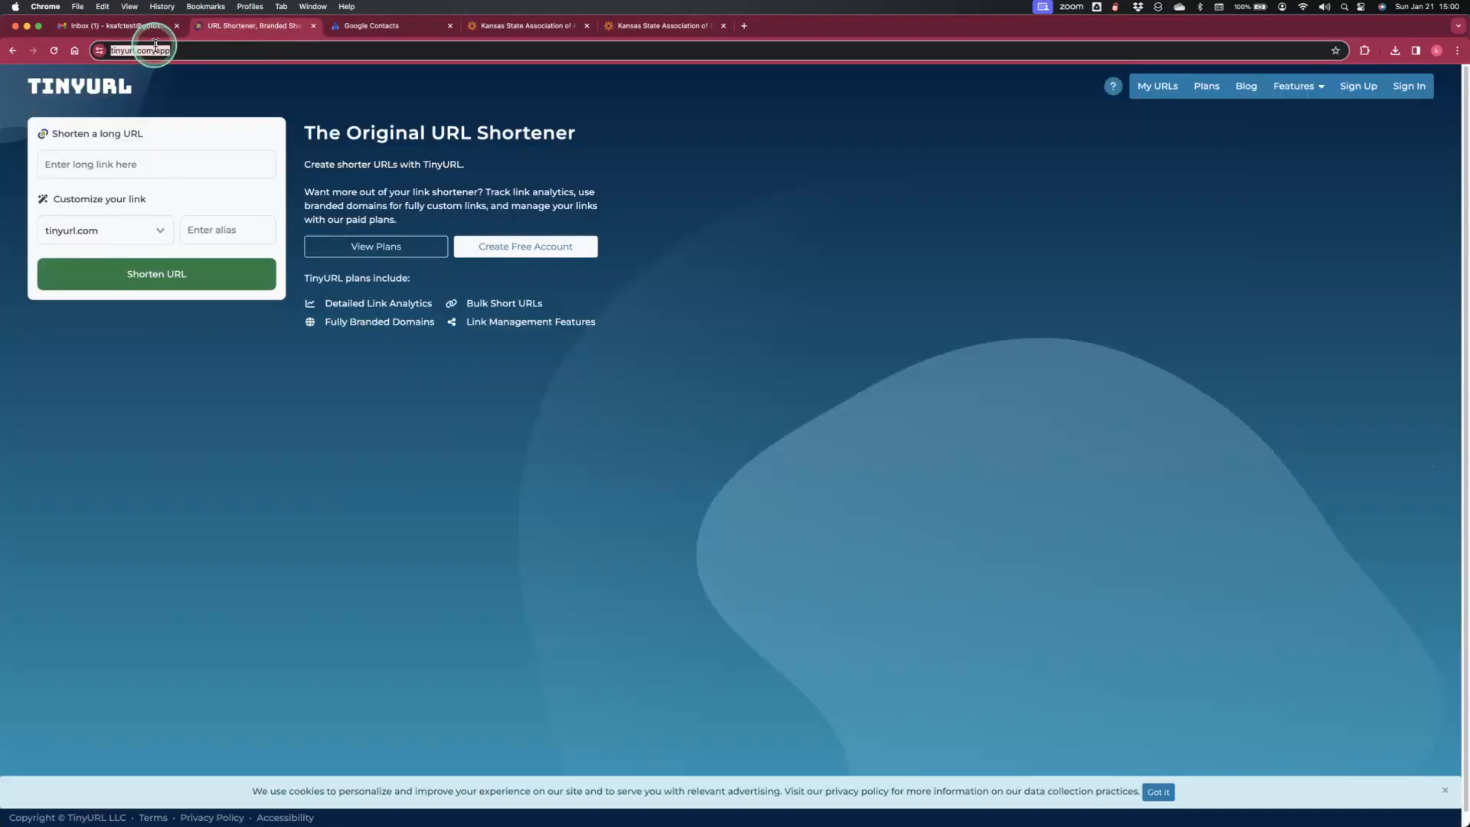
{"action": "left_click", "coordinate": [125, 163]}
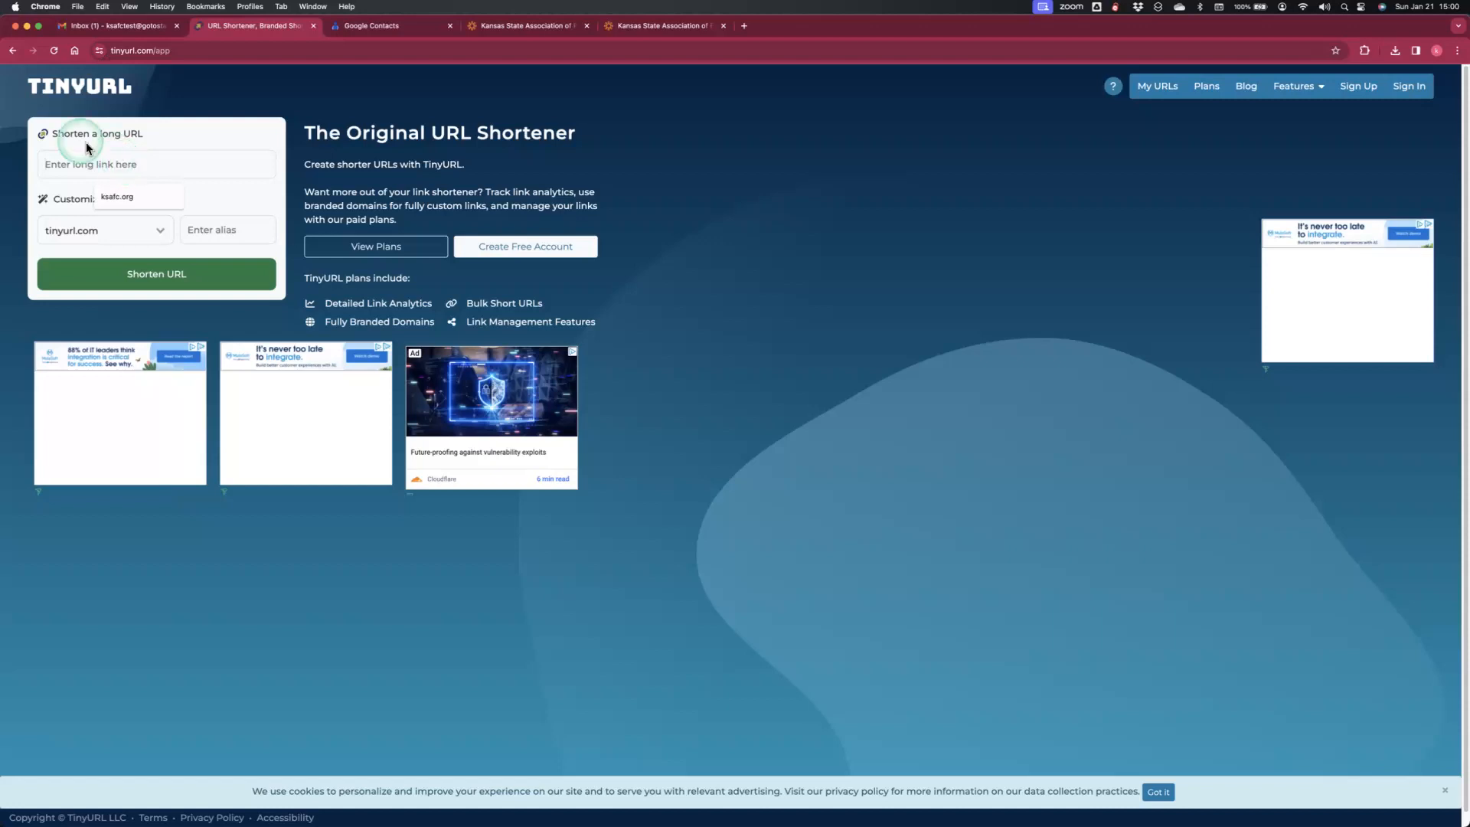
{"action": "left_click", "coordinate": [127, 198]}
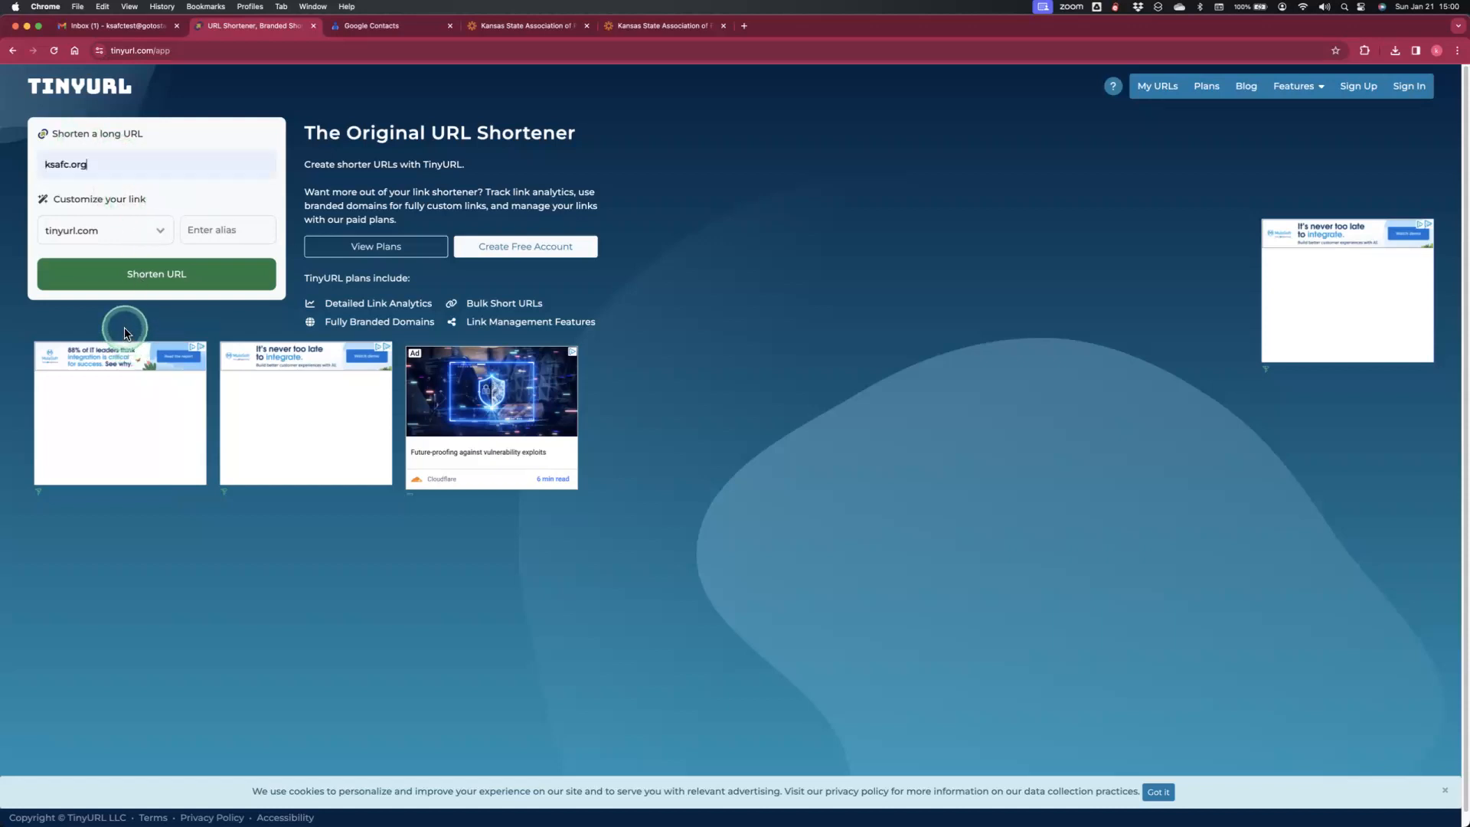
{"action": "left_click", "coordinate": [160, 283]}
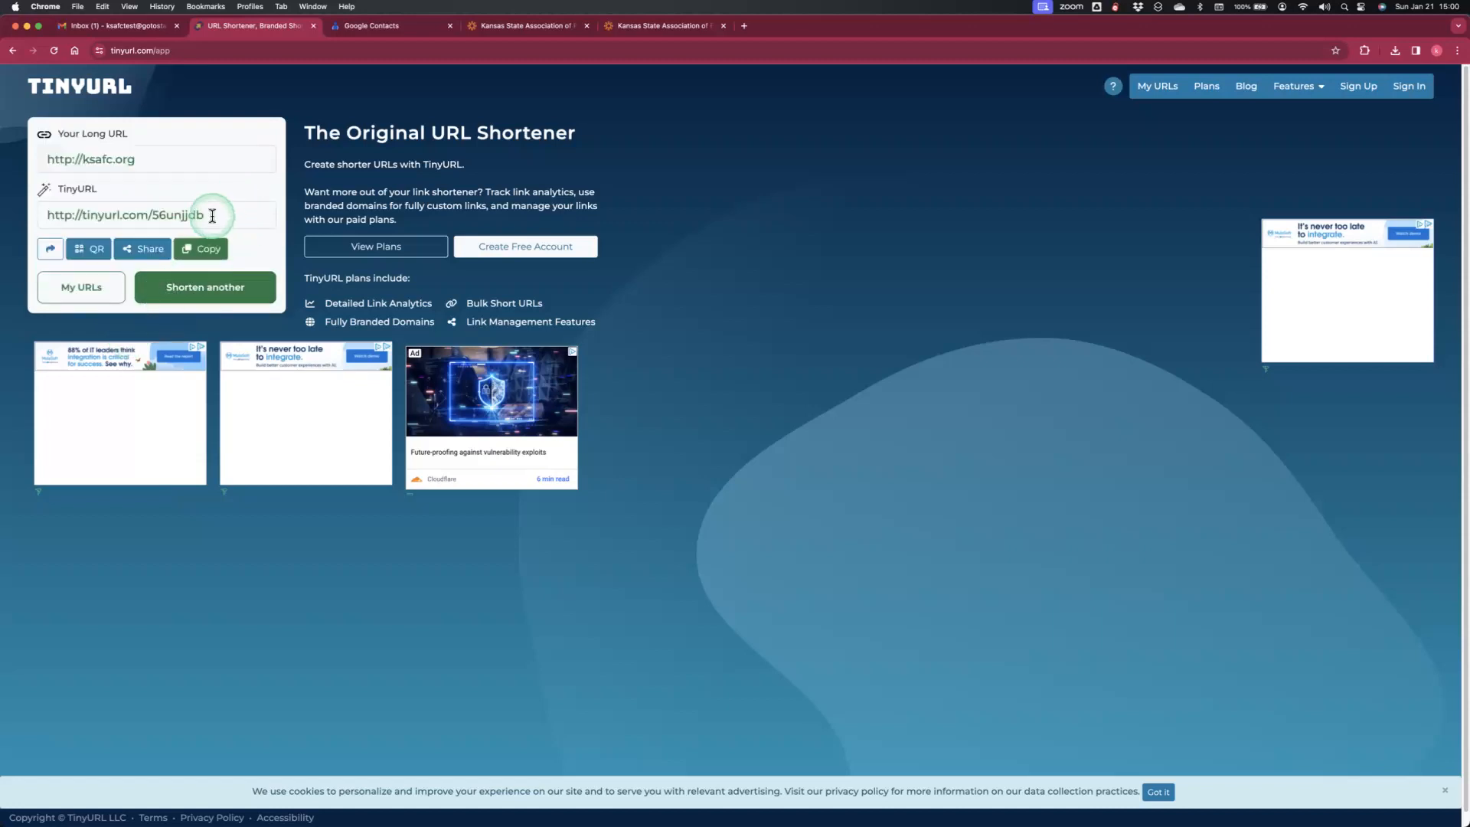
{"action": "left_click_drag", "start_coordinate": [212, 216], "coordinate": [155, 214]}
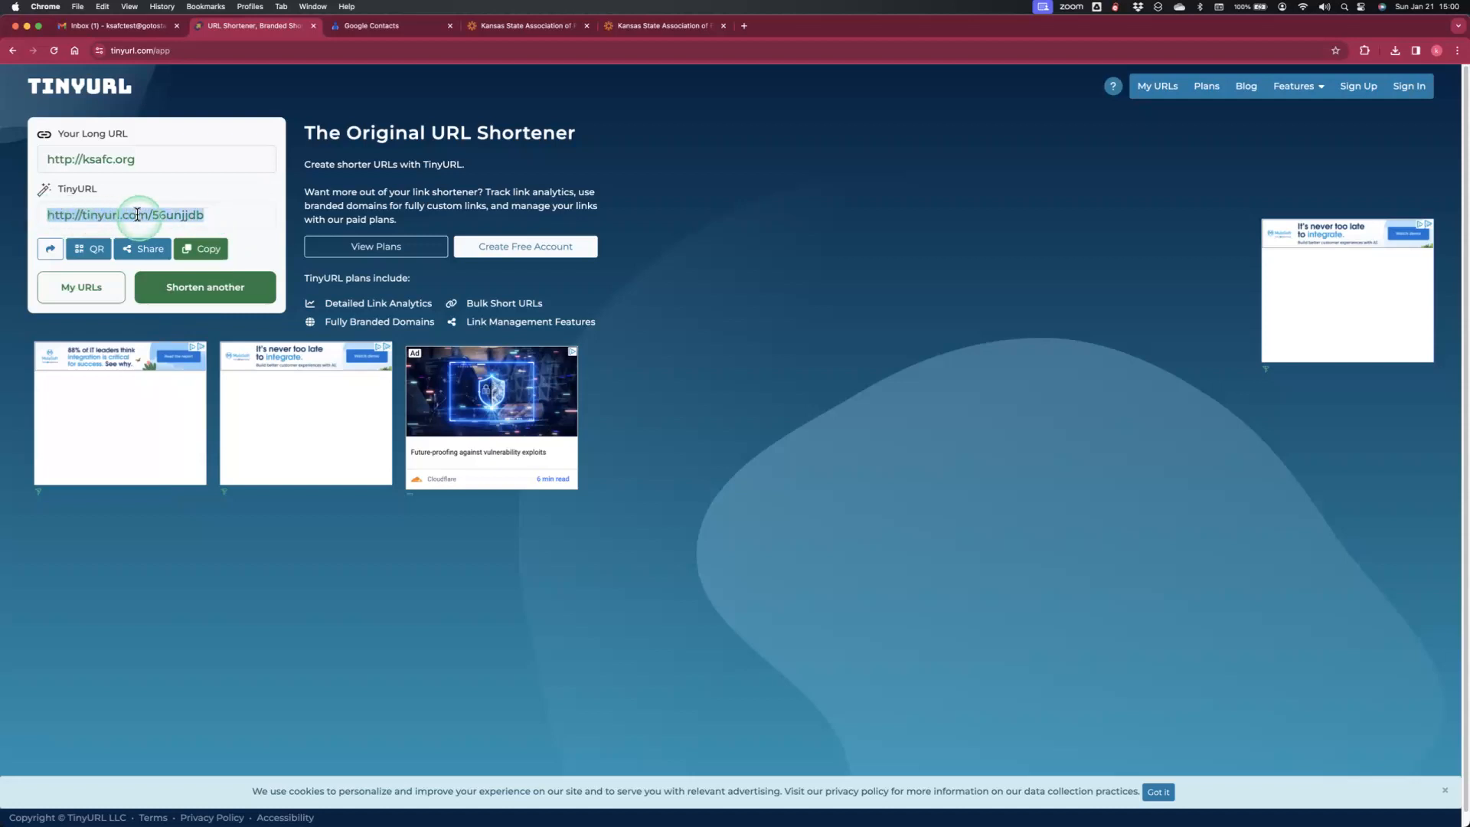
{"action": "right_click", "coordinate": [159, 212]}
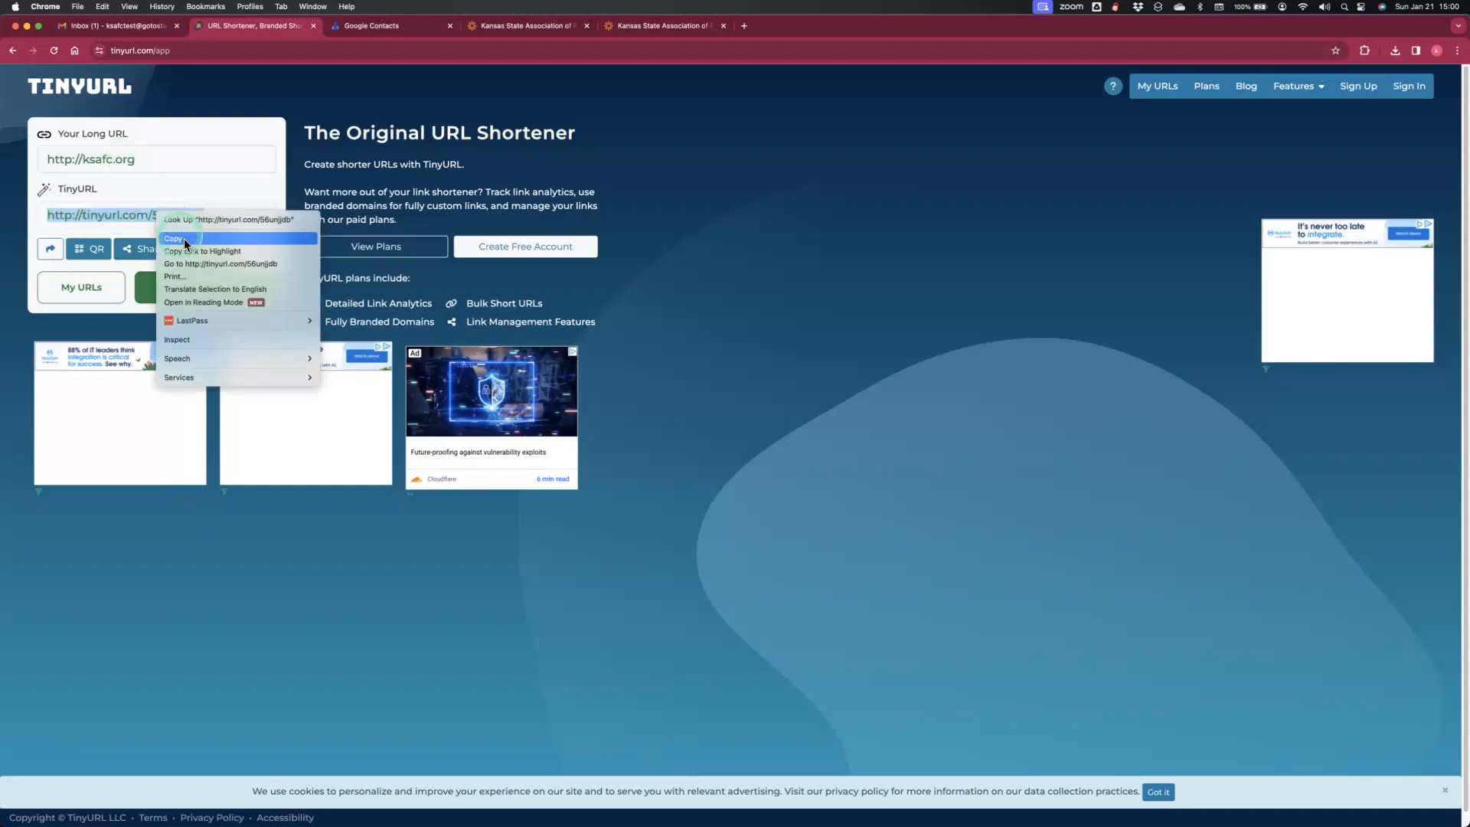
{"action": "left_click", "coordinate": [184, 237]}
{"action": "left_click", "coordinate": [658, 25]}
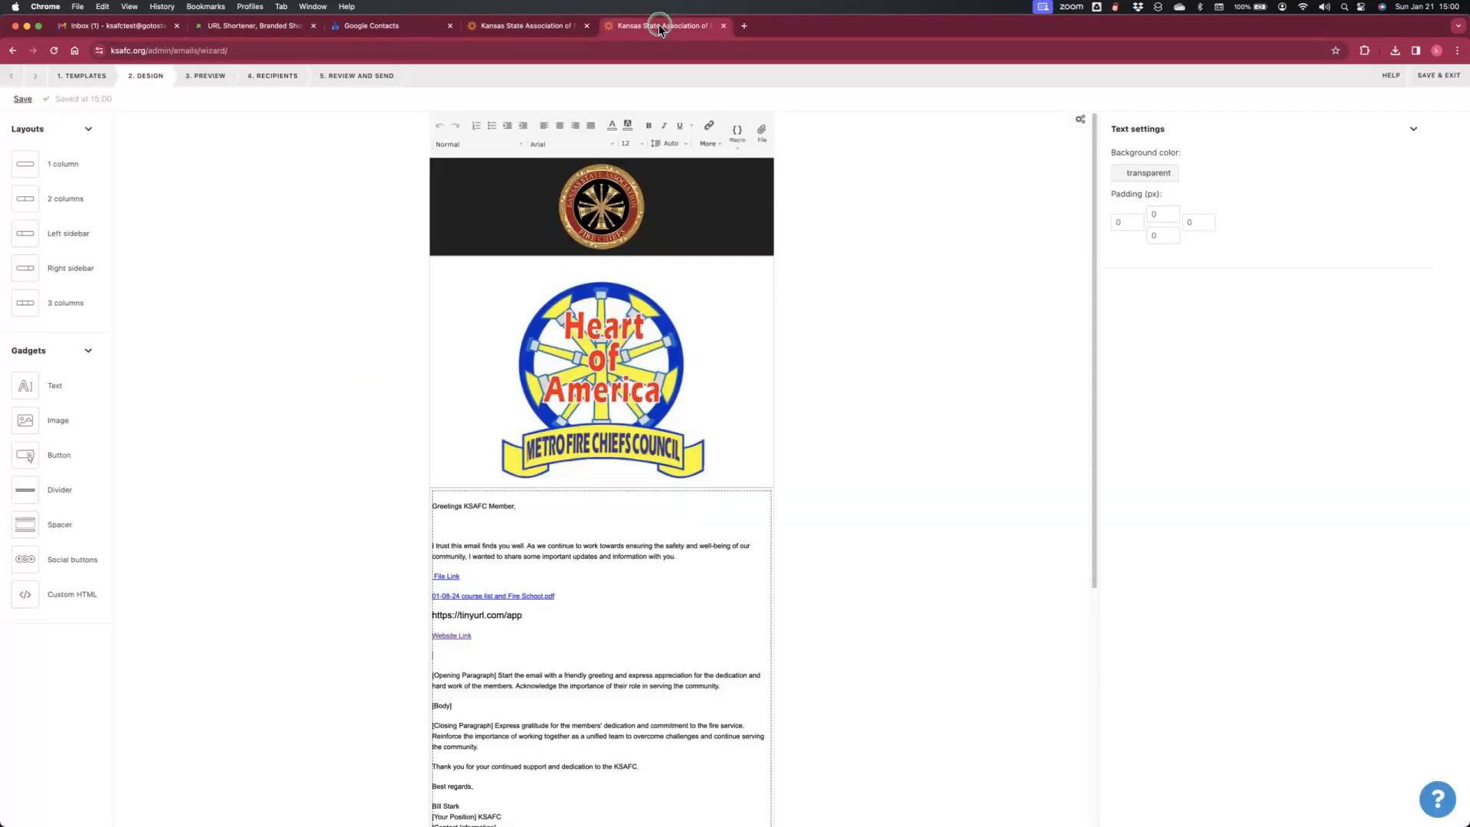
{"action": "left_click", "coordinate": [451, 655]}
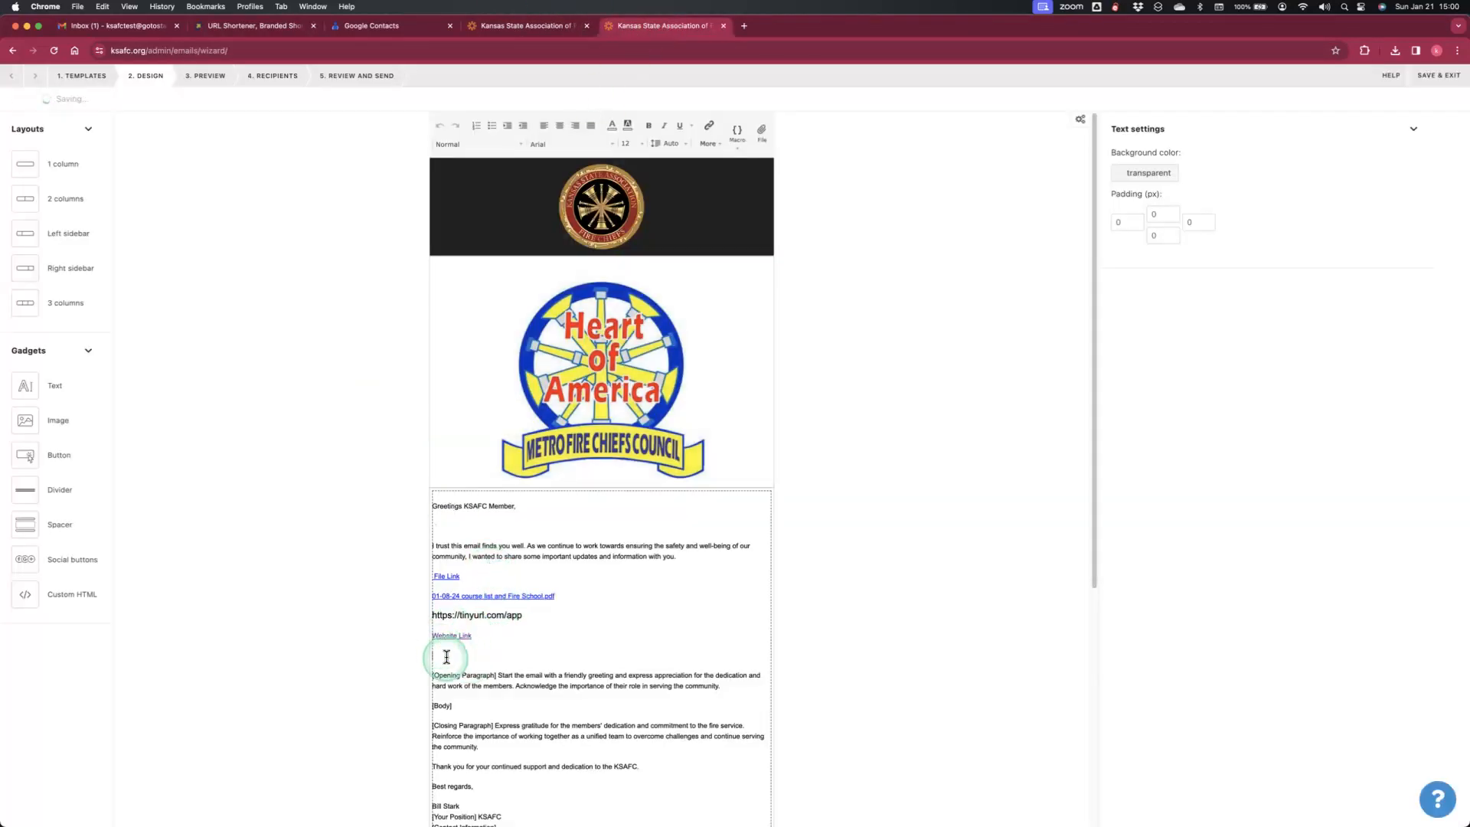
{"action": "right_click", "coordinate": [447, 655]}
{"action": "left_click", "coordinate": [470, 656]}
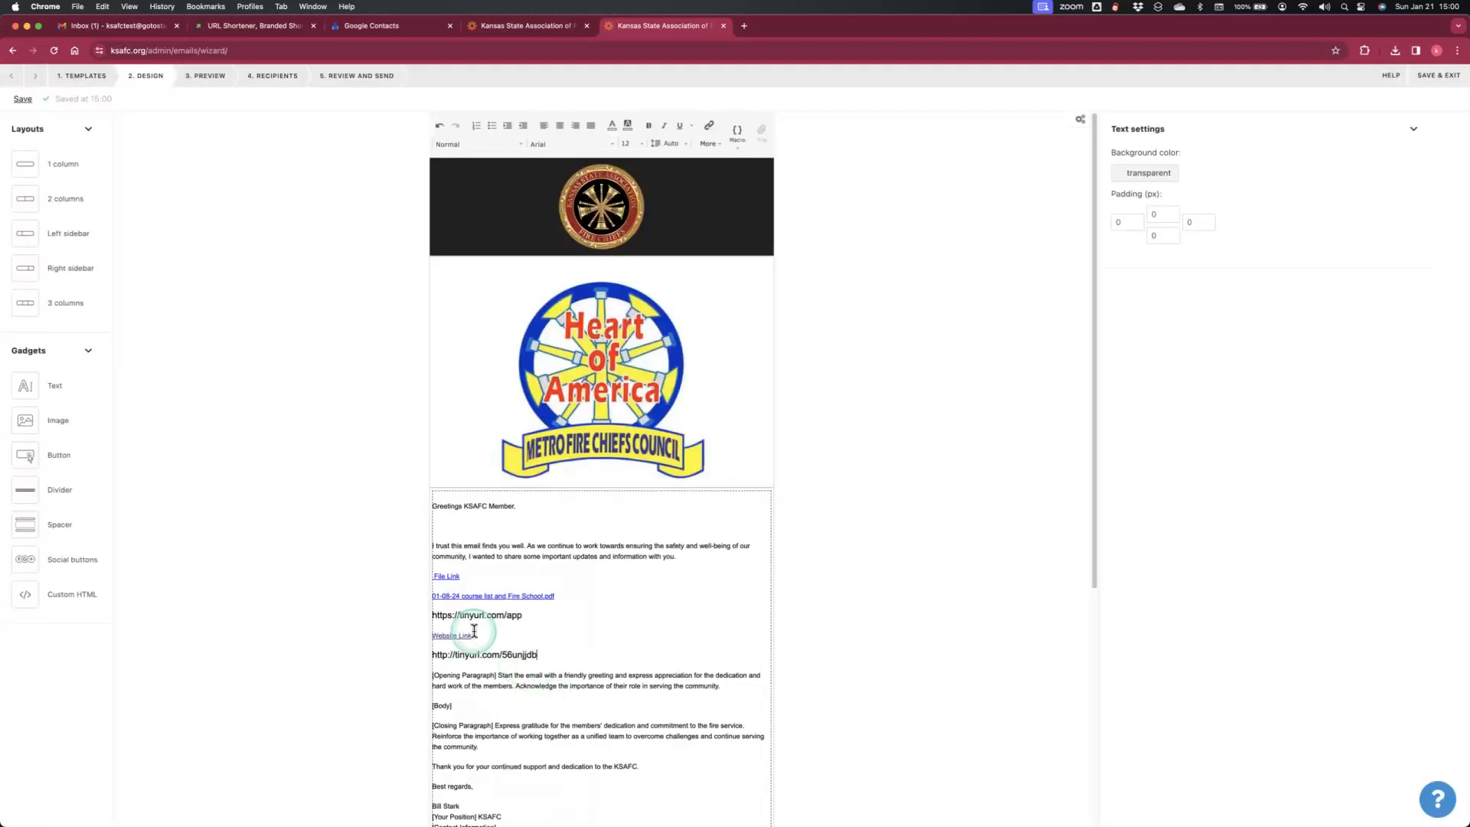
{"action": "left_click", "coordinate": [709, 125]}
{"action": "left_click", "coordinate": [718, 143]}
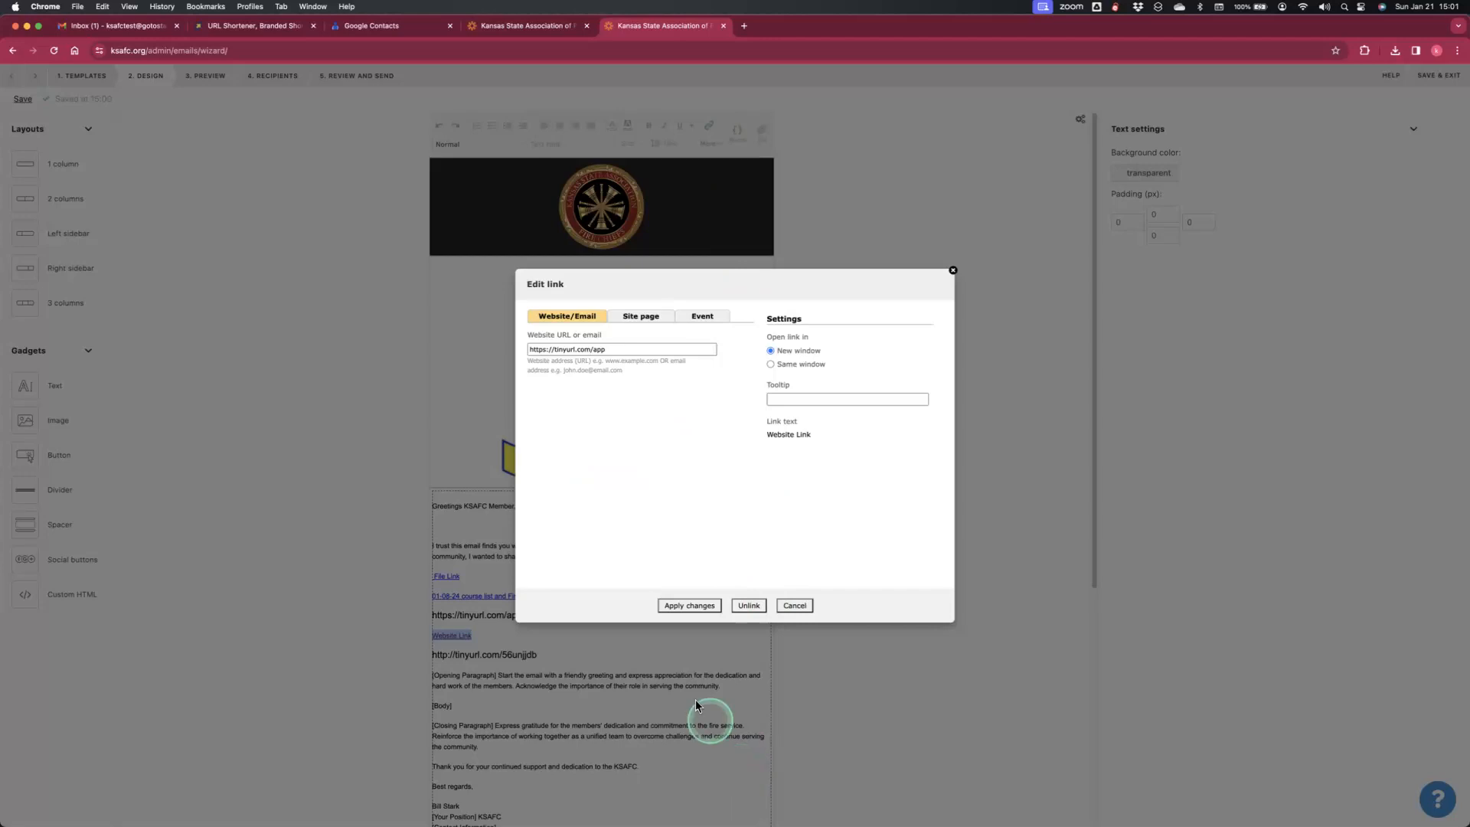
{"action": "left_click_drag", "start_coordinate": [620, 350], "coordinate": [466, 354]}
{"action": "left_click", "coordinate": [625, 353]}
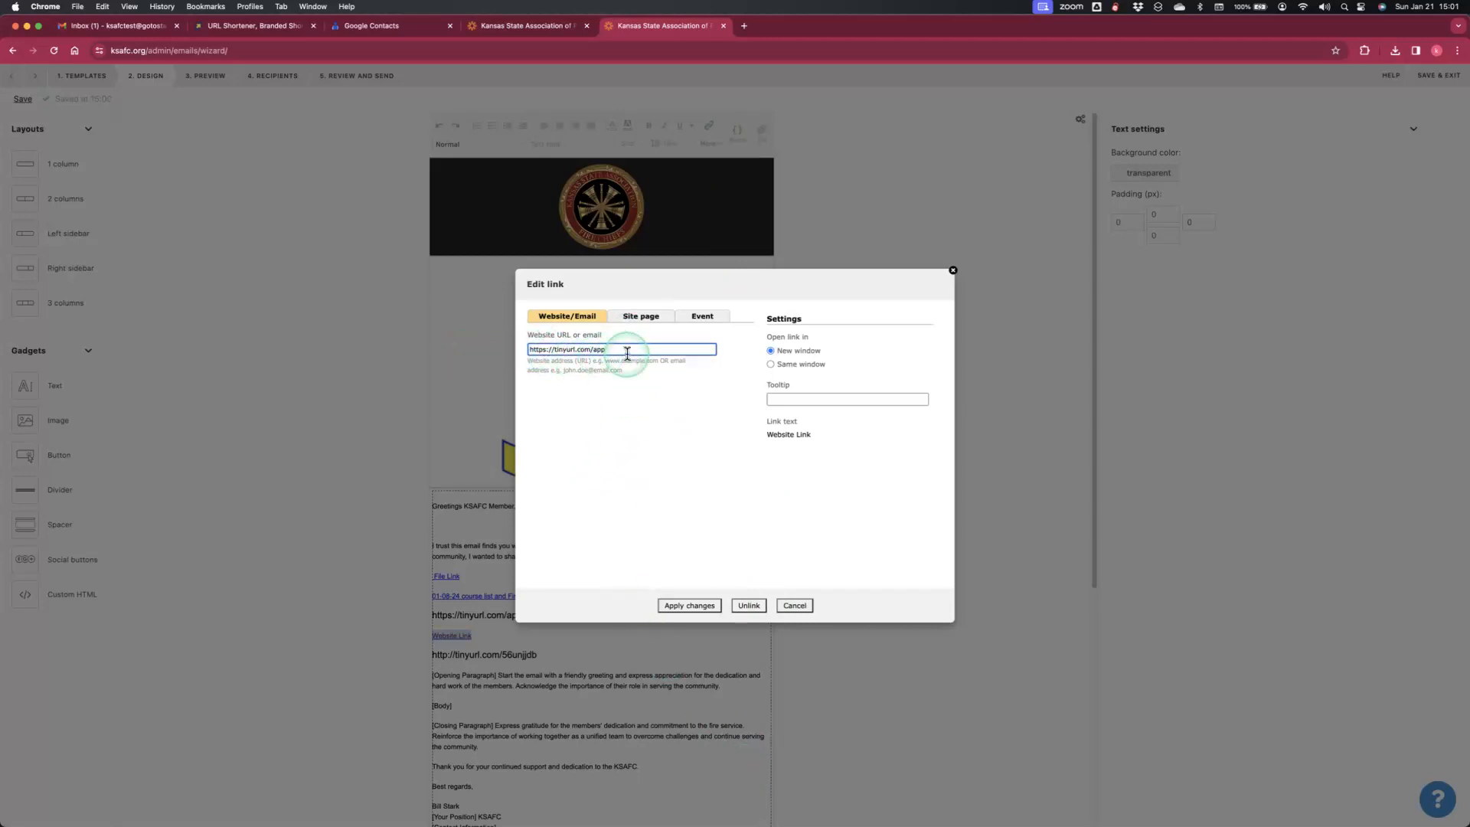
{"action": "right_click", "coordinate": [563, 348]}
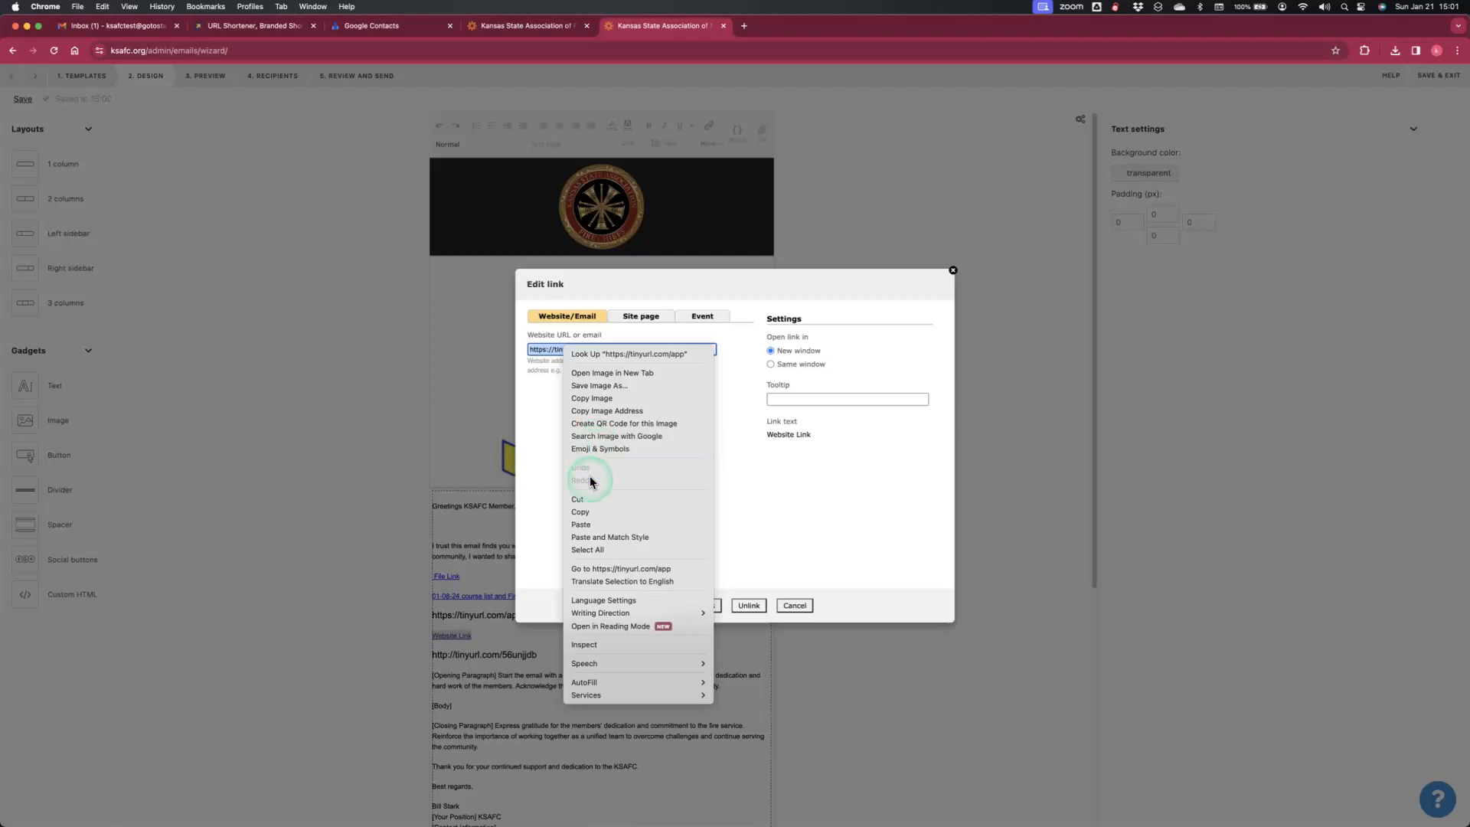
{"action": "left_click", "coordinate": [582, 536]}
{"action": "left_click", "coordinate": [690, 605]}
{"action": "left_click", "coordinate": [444, 622]}
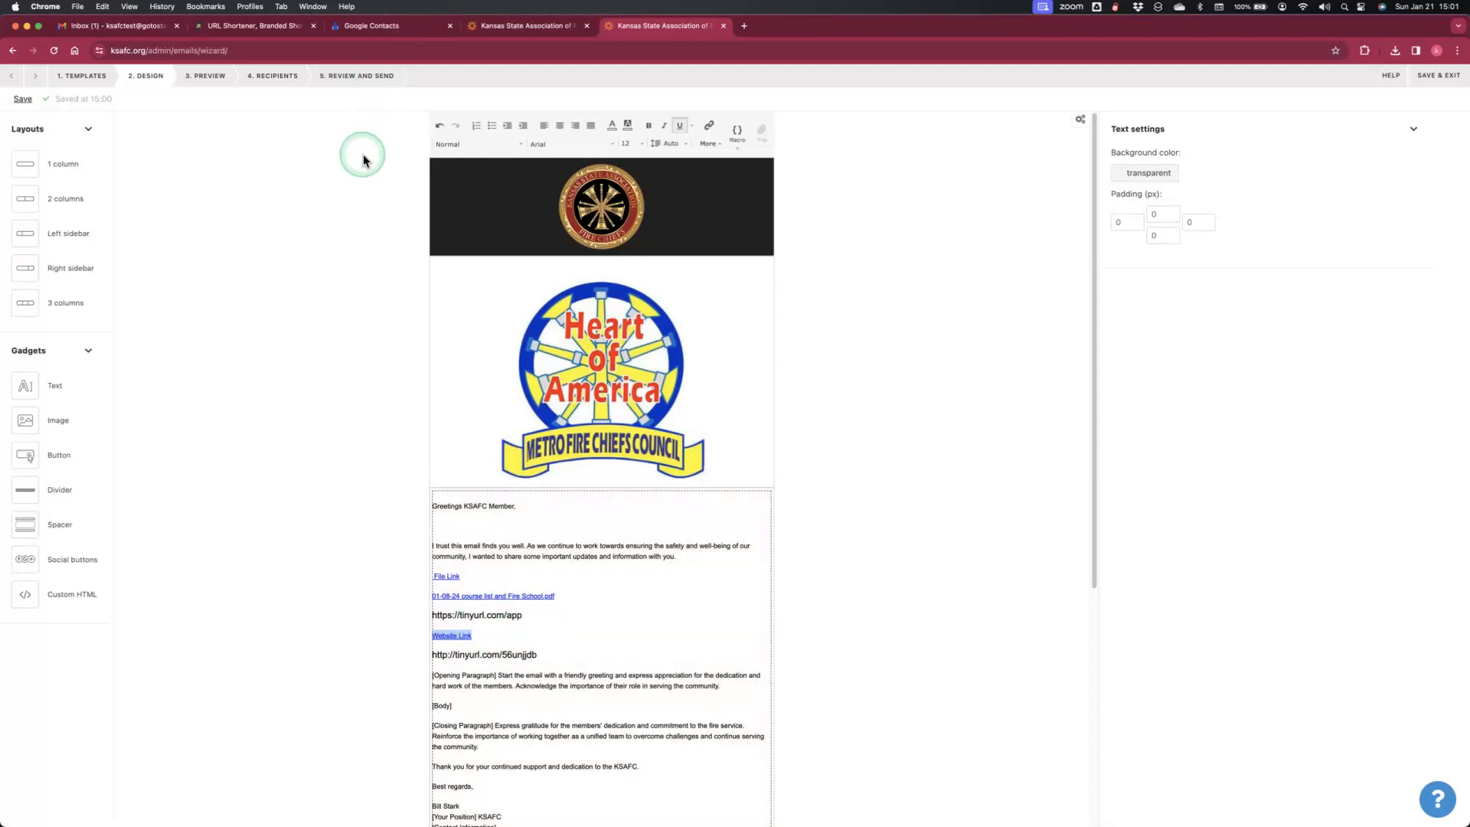
{"action": "left_click", "coordinate": [212, 75]}
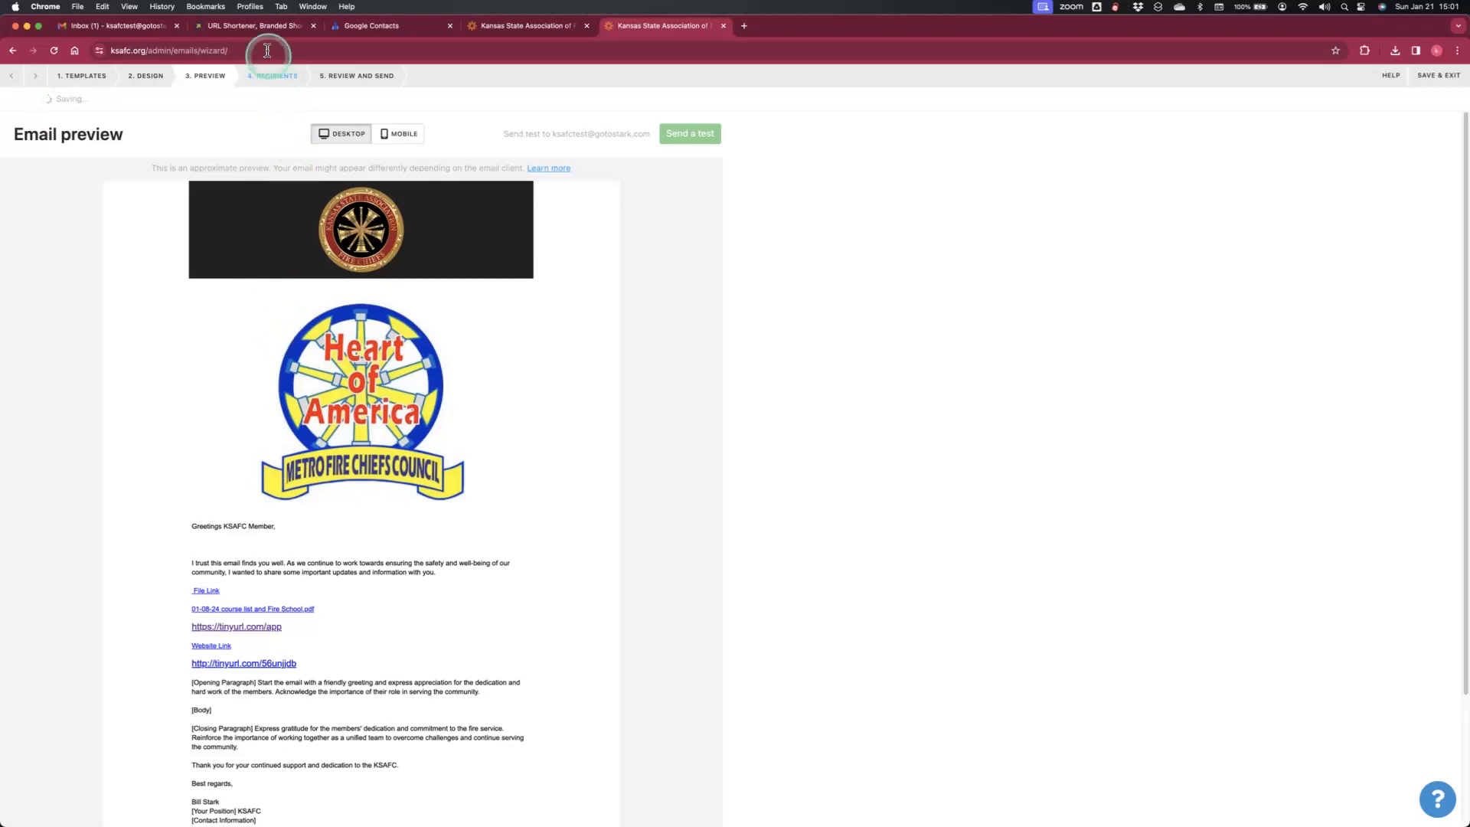
- Go to the email's recipients and subject settings, and look through the contacts available as reply-to without selecting one
{"action": "left_click", "coordinate": [273, 76]}
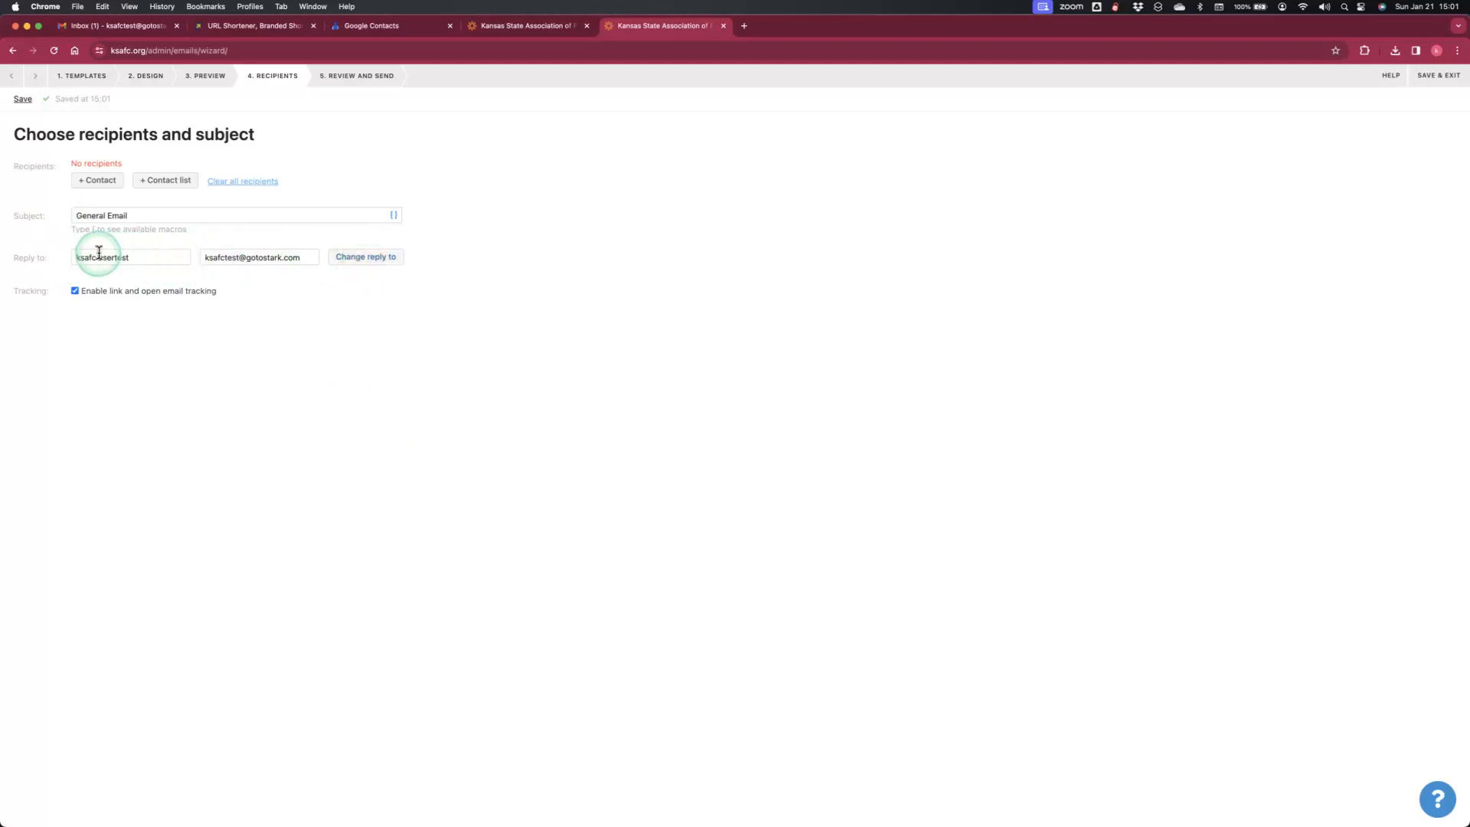
{"action": "left_click", "coordinate": [367, 257]}
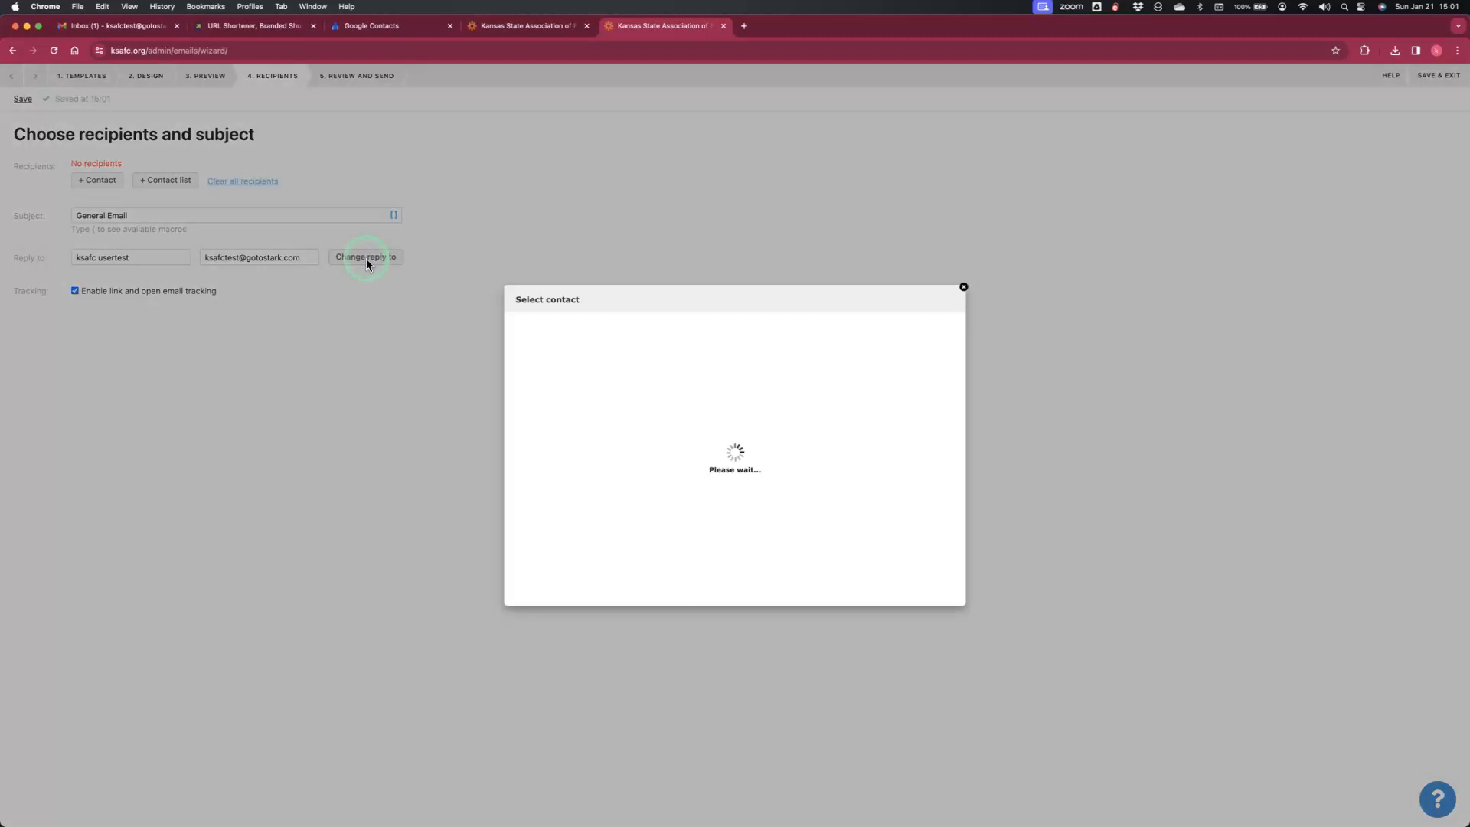
{"action": "scroll", "coordinate": [676, 511], "scroll_direction": "down", "scroll_amount": 2}
{"action": "scroll", "coordinate": [677, 512], "scroll_direction": "up", "scroll_amount": 2}
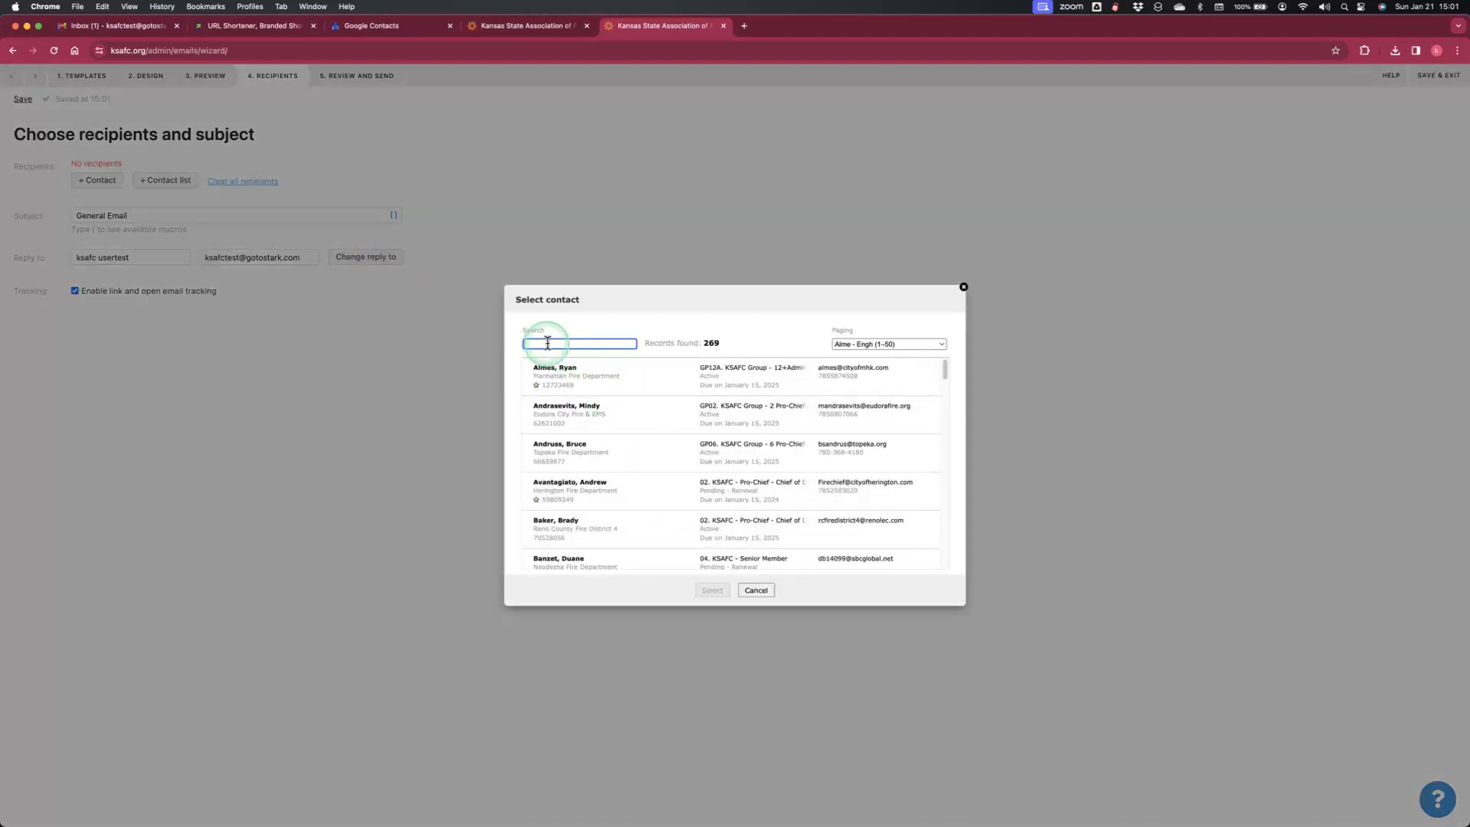
{"action": "left_click", "coordinate": [757, 591]}
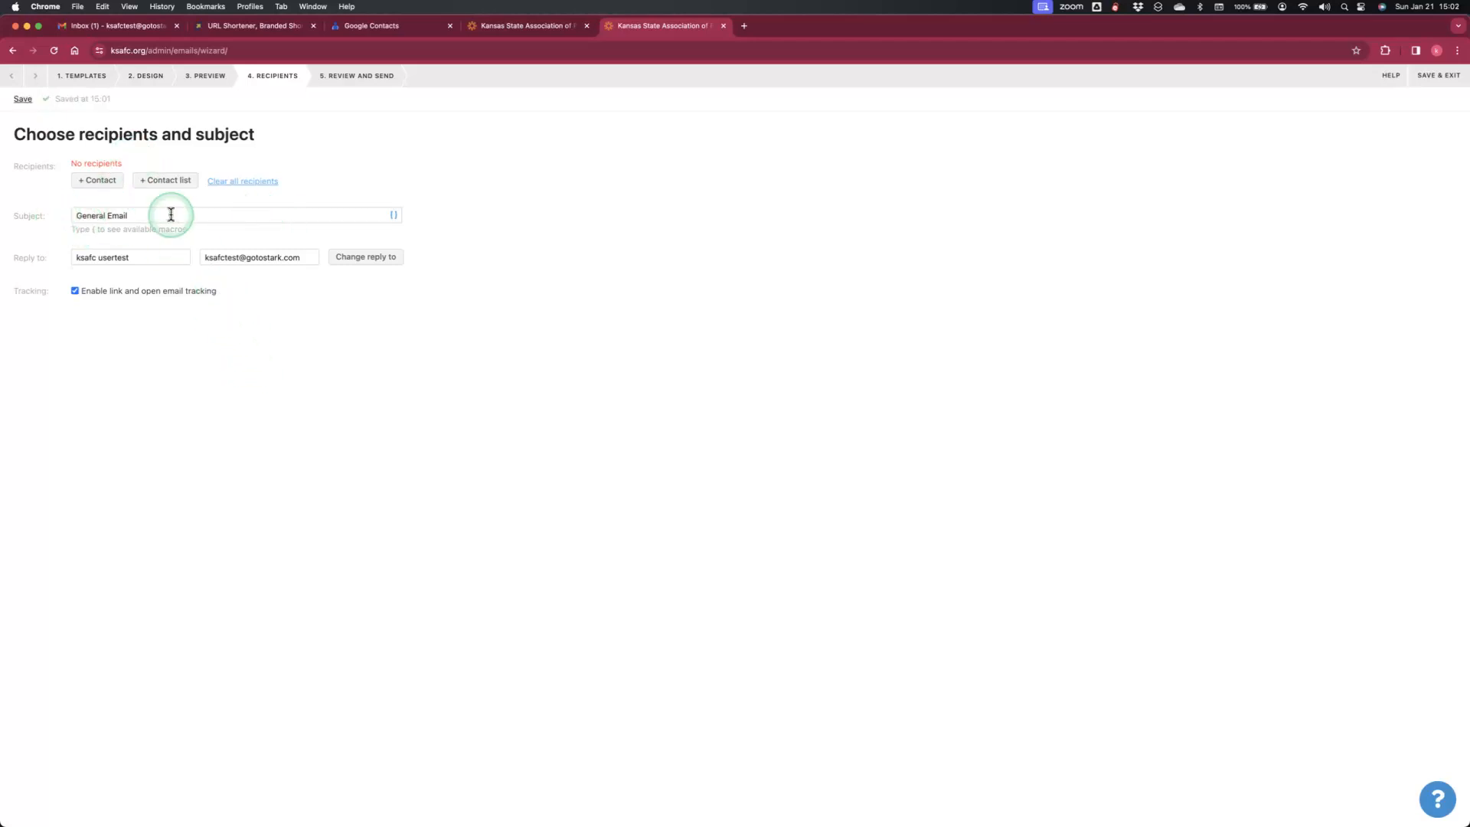
- Switch to the Wild Apricot Email Template document in Word and copy the subject text Important Update from KSAFC
{"action": "key", "text": "ctrl+Up"}
{"action": "key", "text": "ctrl+Up"}
{"action": "key", "text": "ctrl+Up"}
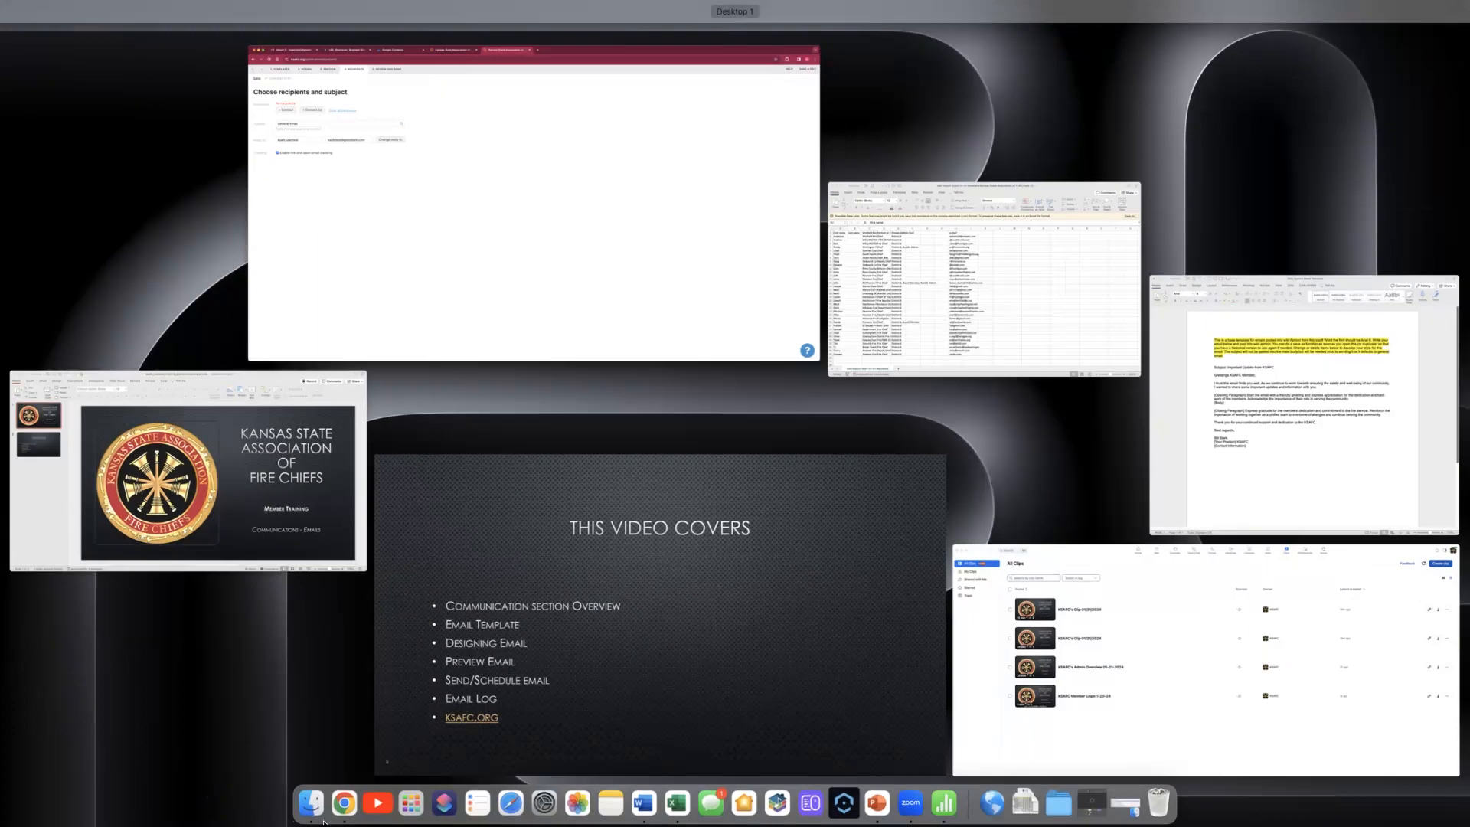
{"action": "left_click", "coordinate": [1236, 462]}
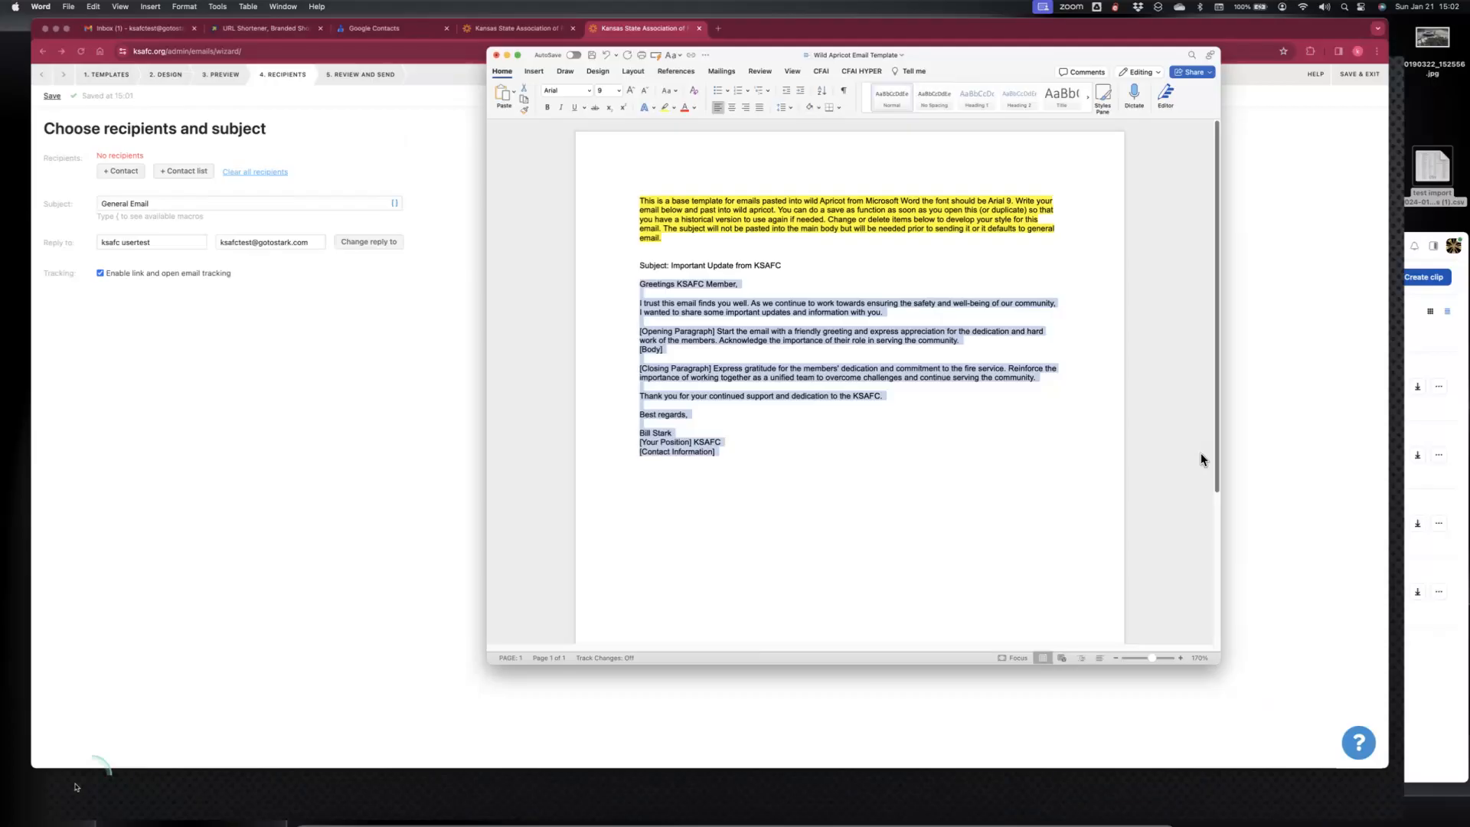
{"action": "left_click", "coordinate": [723, 249]}
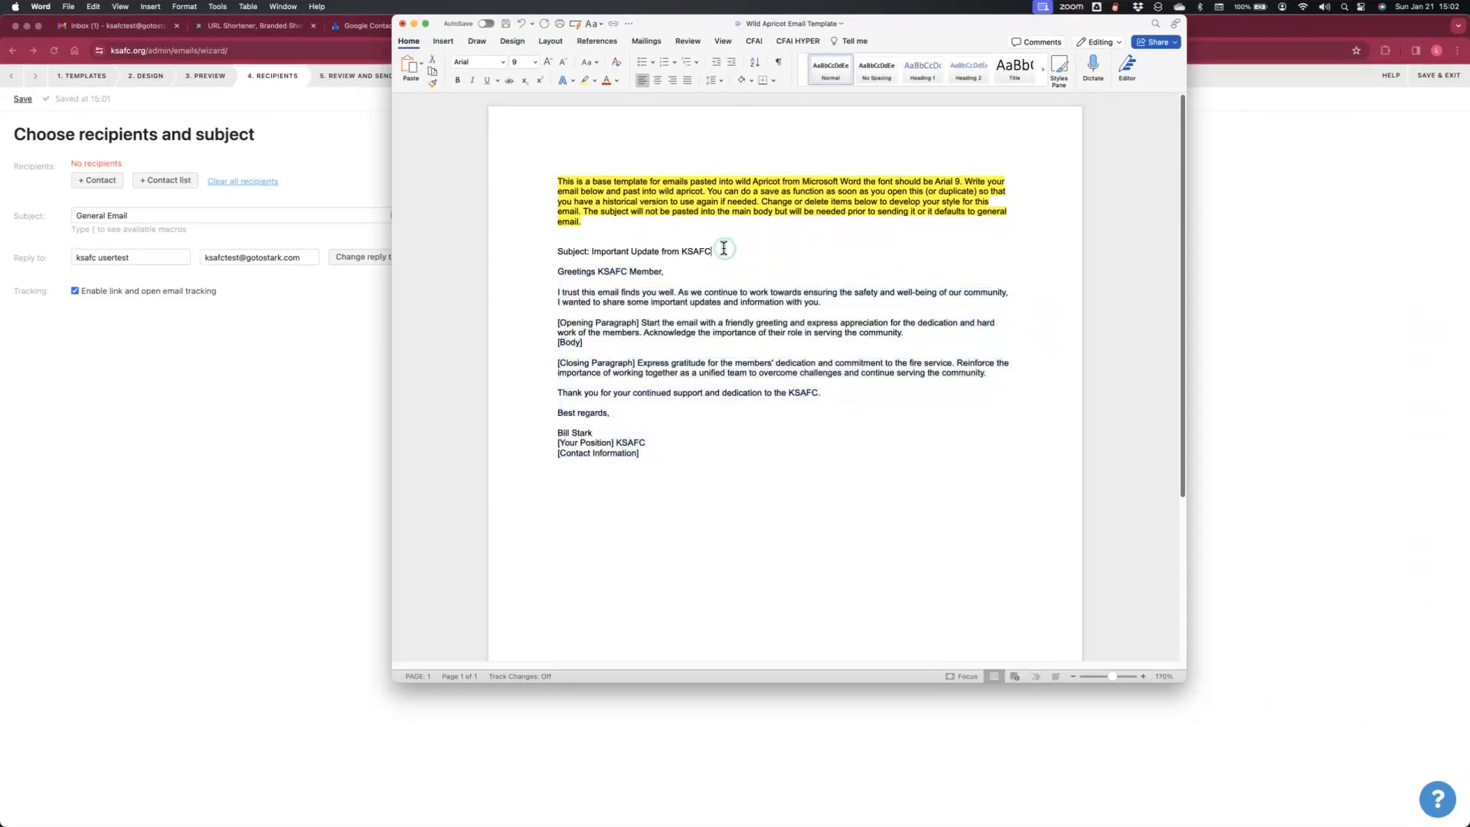
{"action": "right_click", "coordinate": [637, 250]}
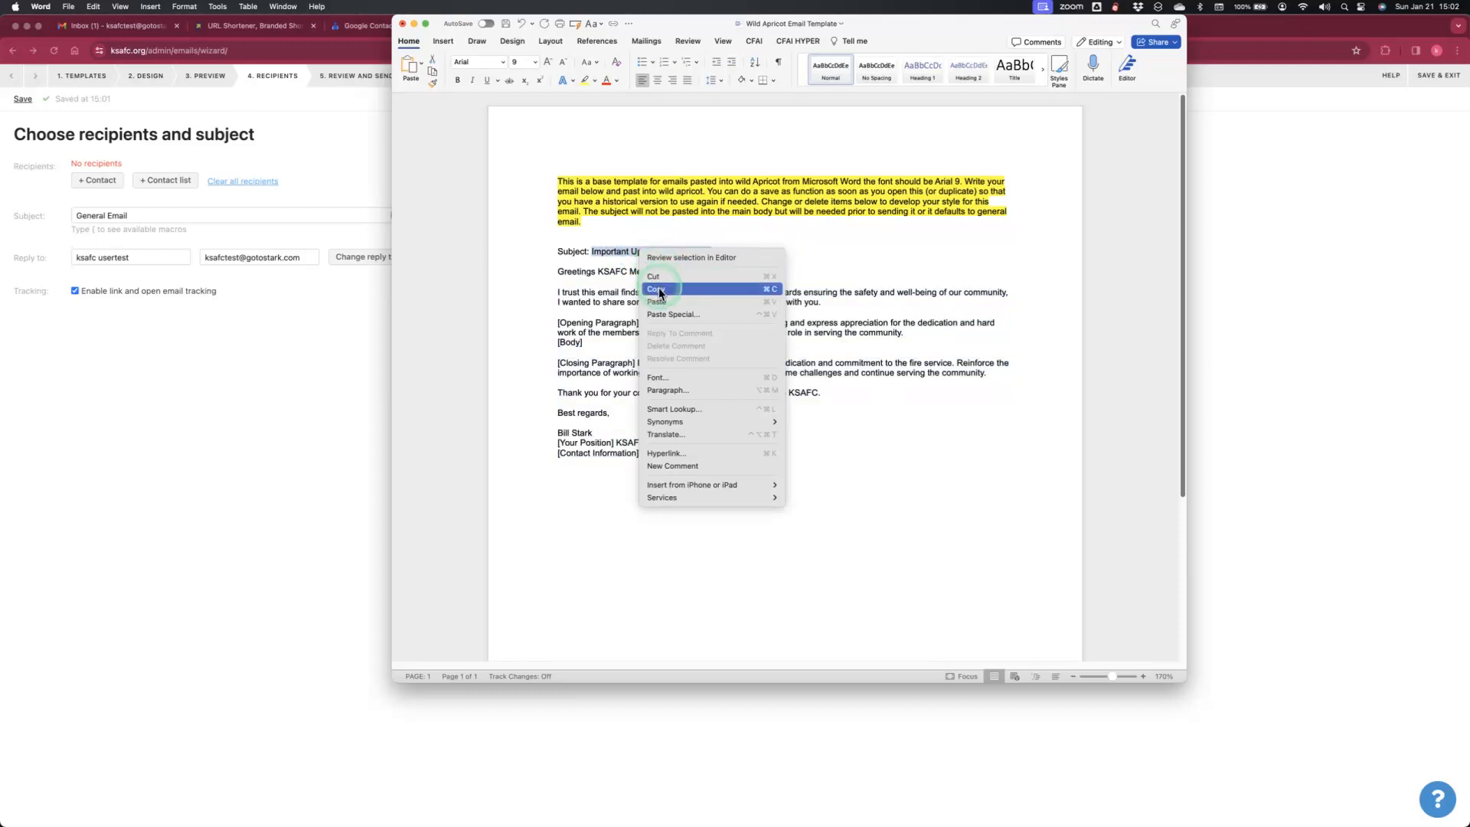
{"action": "left_click", "coordinate": [658, 287]}
- Back in the browser's email settings, replace the subject with the copied text Important Update from KSAFC
{"action": "left_click", "coordinate": [234, 223]}
{"action": "left_click", "coordinate": [166, 215]}
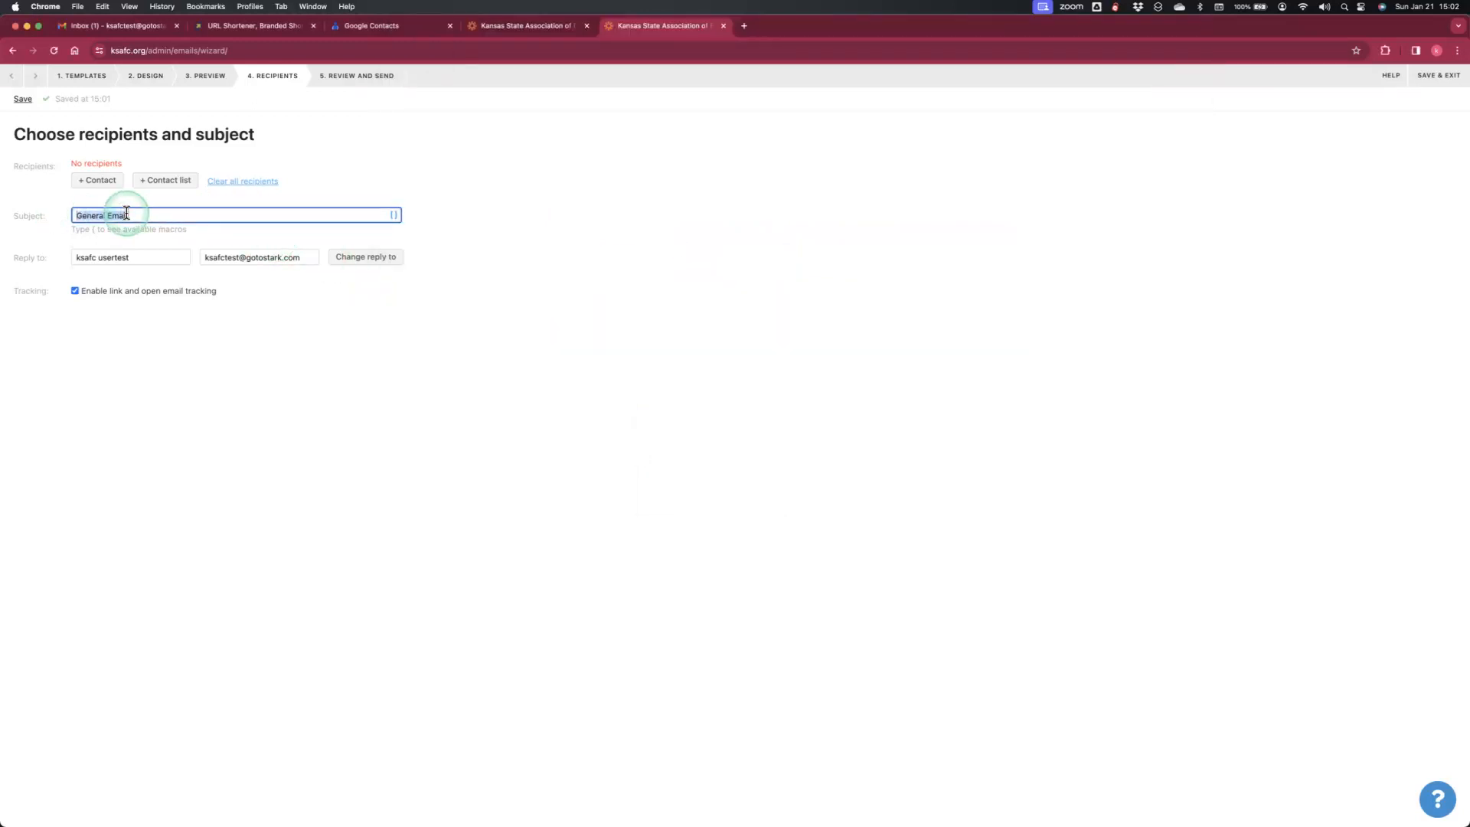
{"action": "right_click", "coordinate": [126, 212]}
{"action": "left_click", "coordinate": [207, 337]}
- Look through the individual contacts available as recipients without selecting one
{"action": "left_click", "coordinate": [98, 180]}
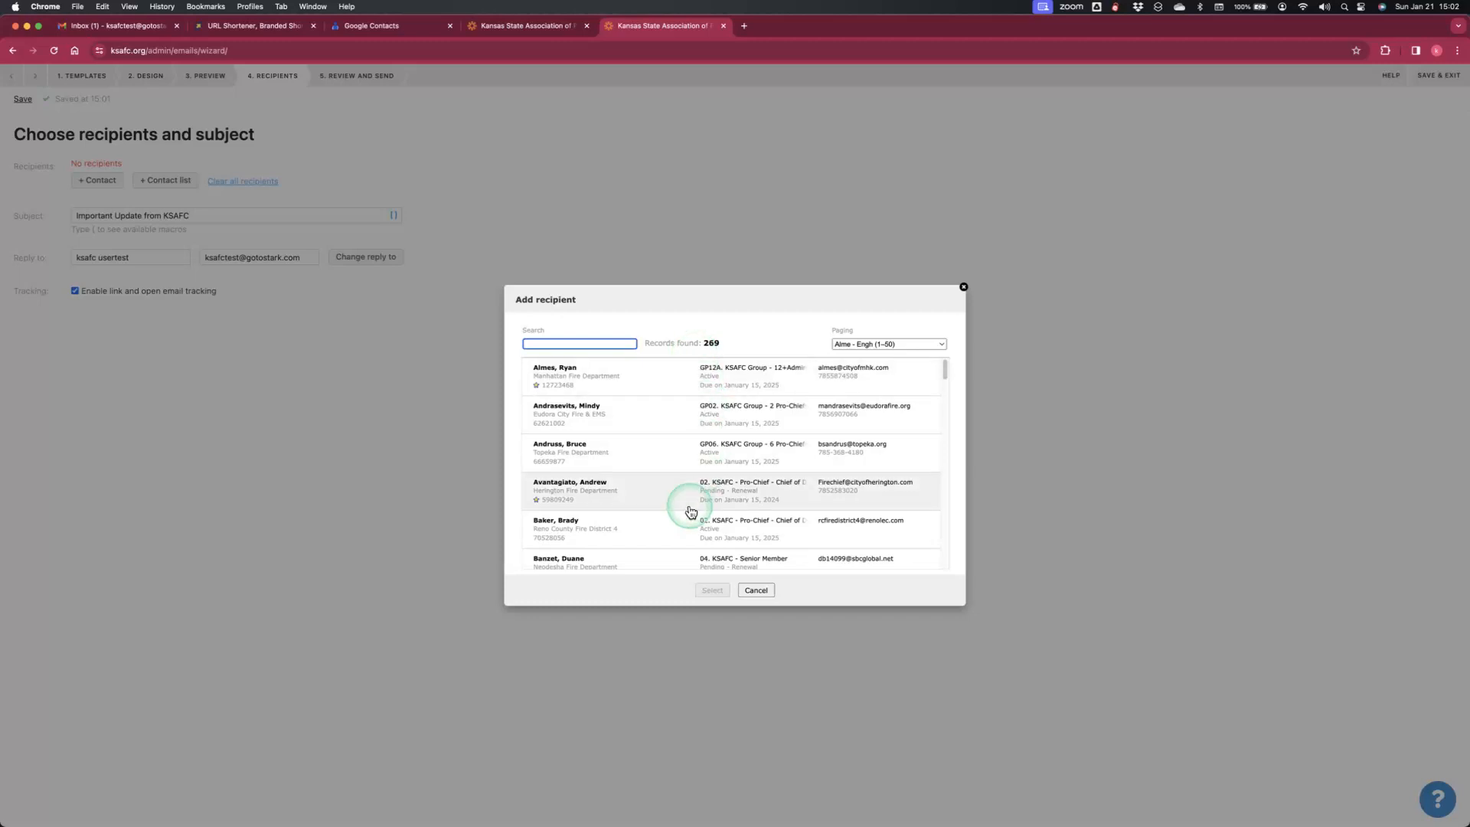
{"action": "left_click", "coordinate": [756, 590]}
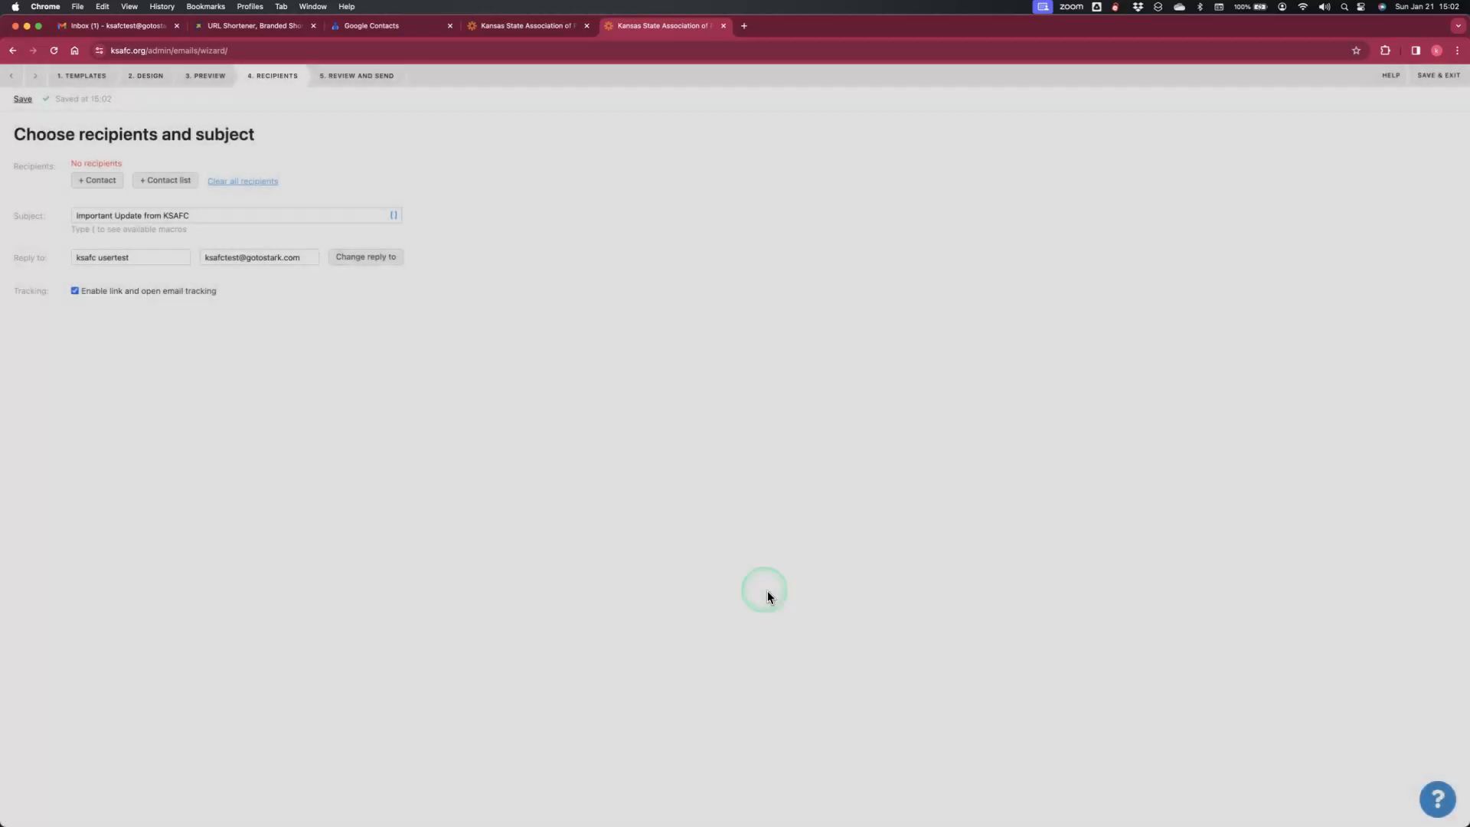
{"action": "left_click", "coordinate": [101, 181]}
- Add only the District 6 Members contact list as recipients, leaving the all-member lists unselected, and check the delivery setup
{"action": "left_click", "coordinate": [158, 186]}
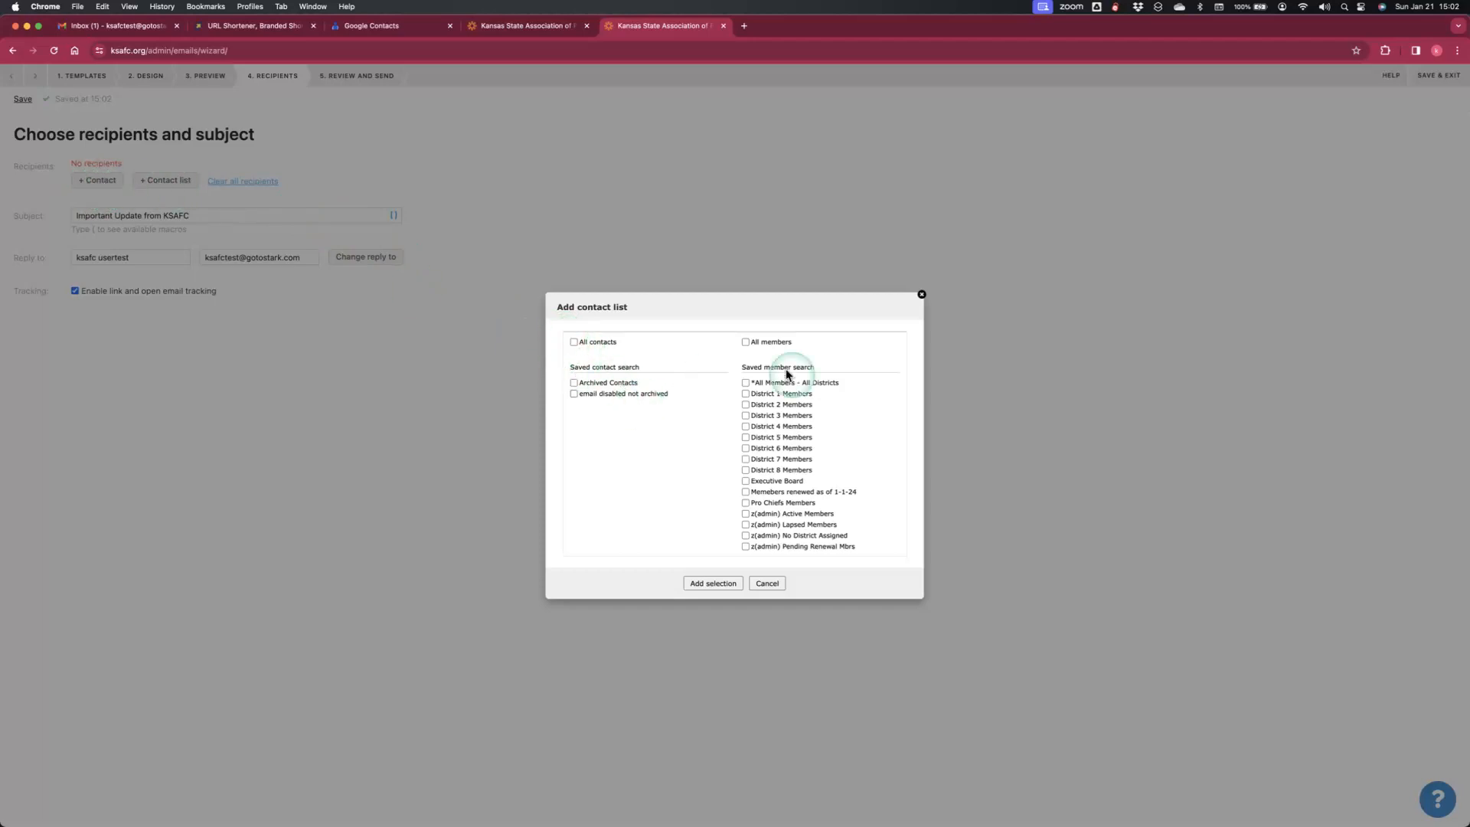
{"action": "left_click", "coordinate": [746, 344]}
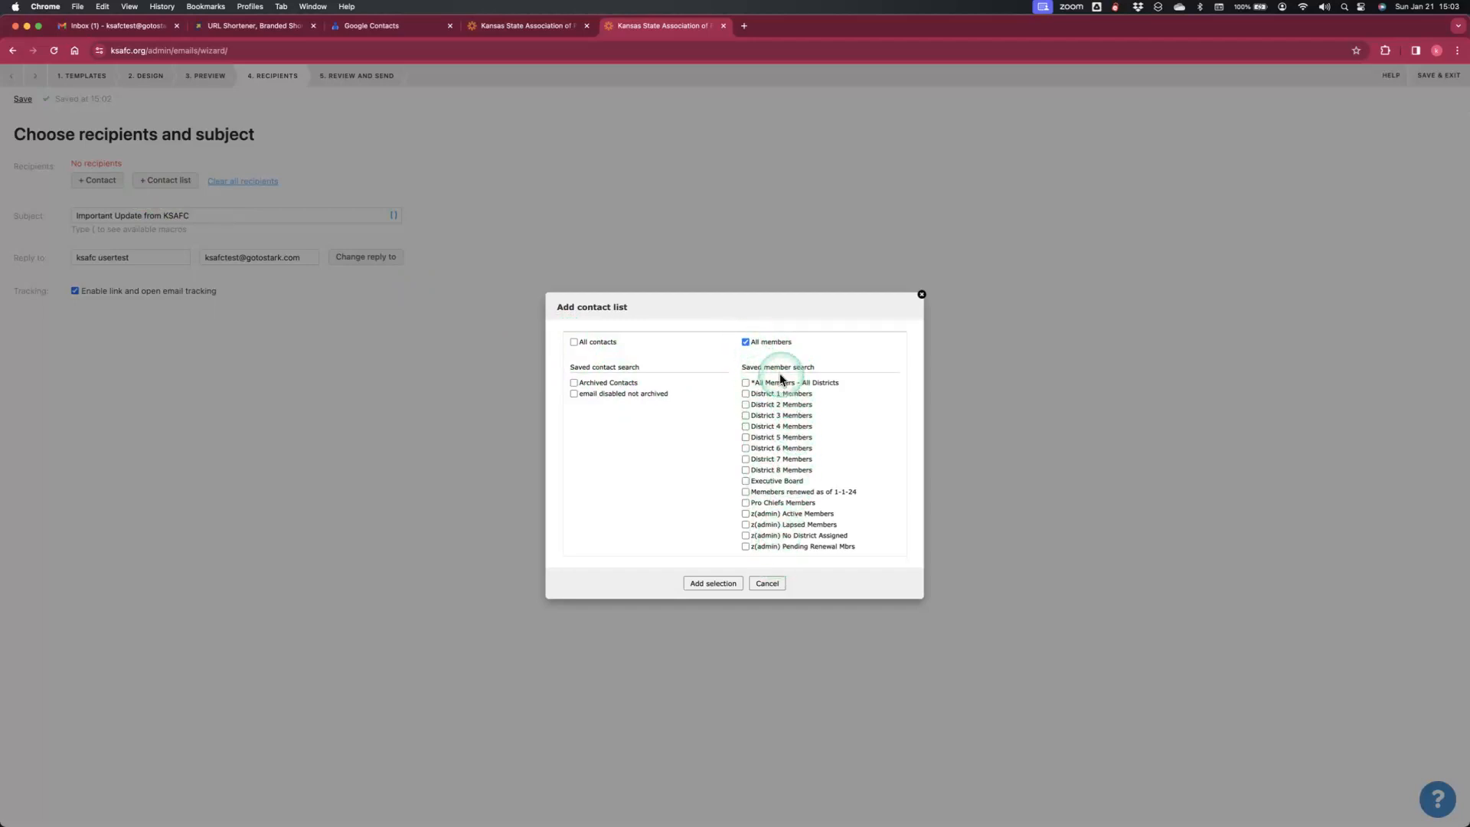
{"action": "left_click", "coordinate": [746, 343]}
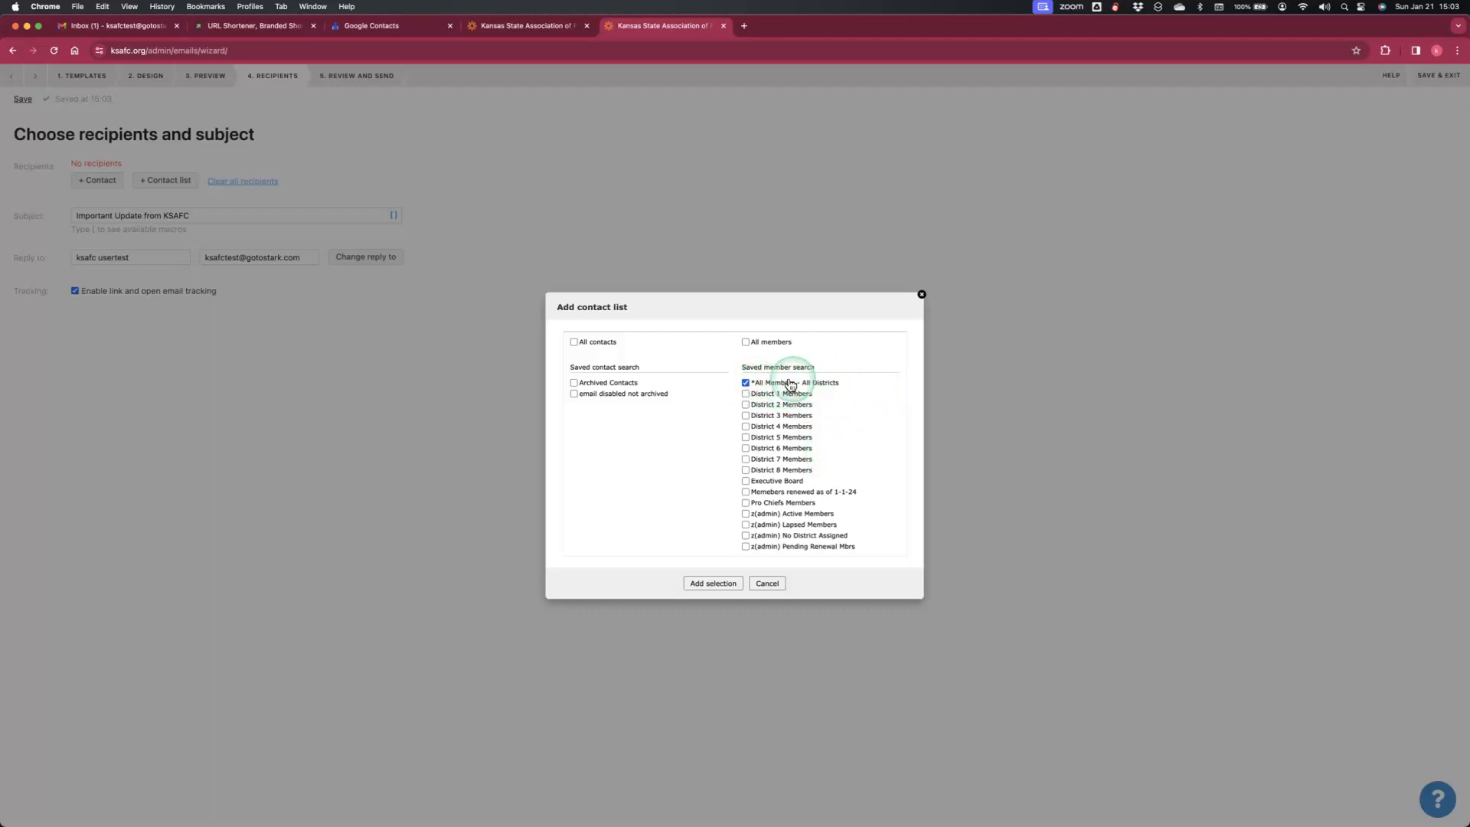
{"action": "left_click", "coordinate": [746, 342]}
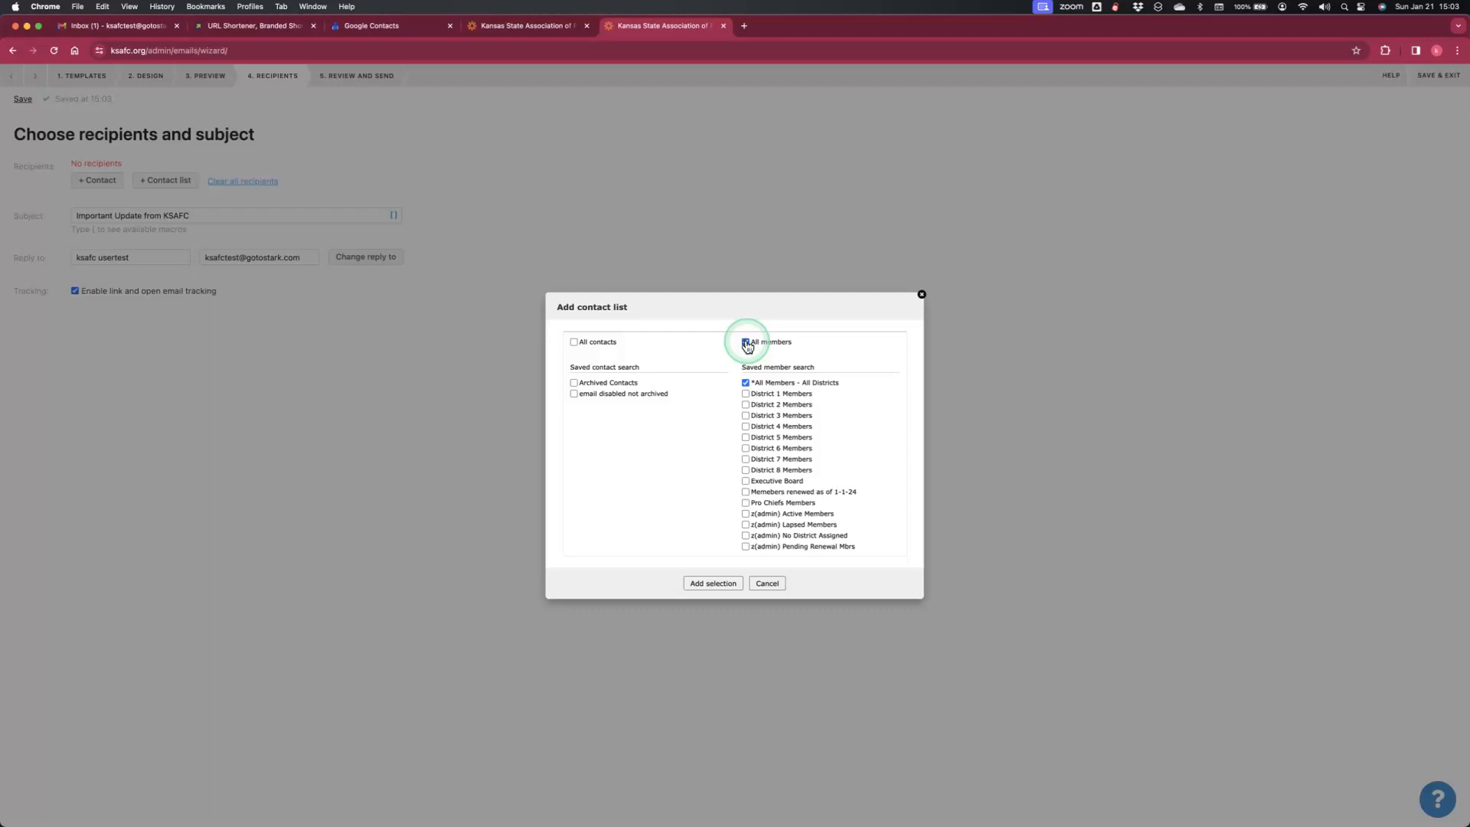
{"action": "left_click", "coordinate": [746, 343]}
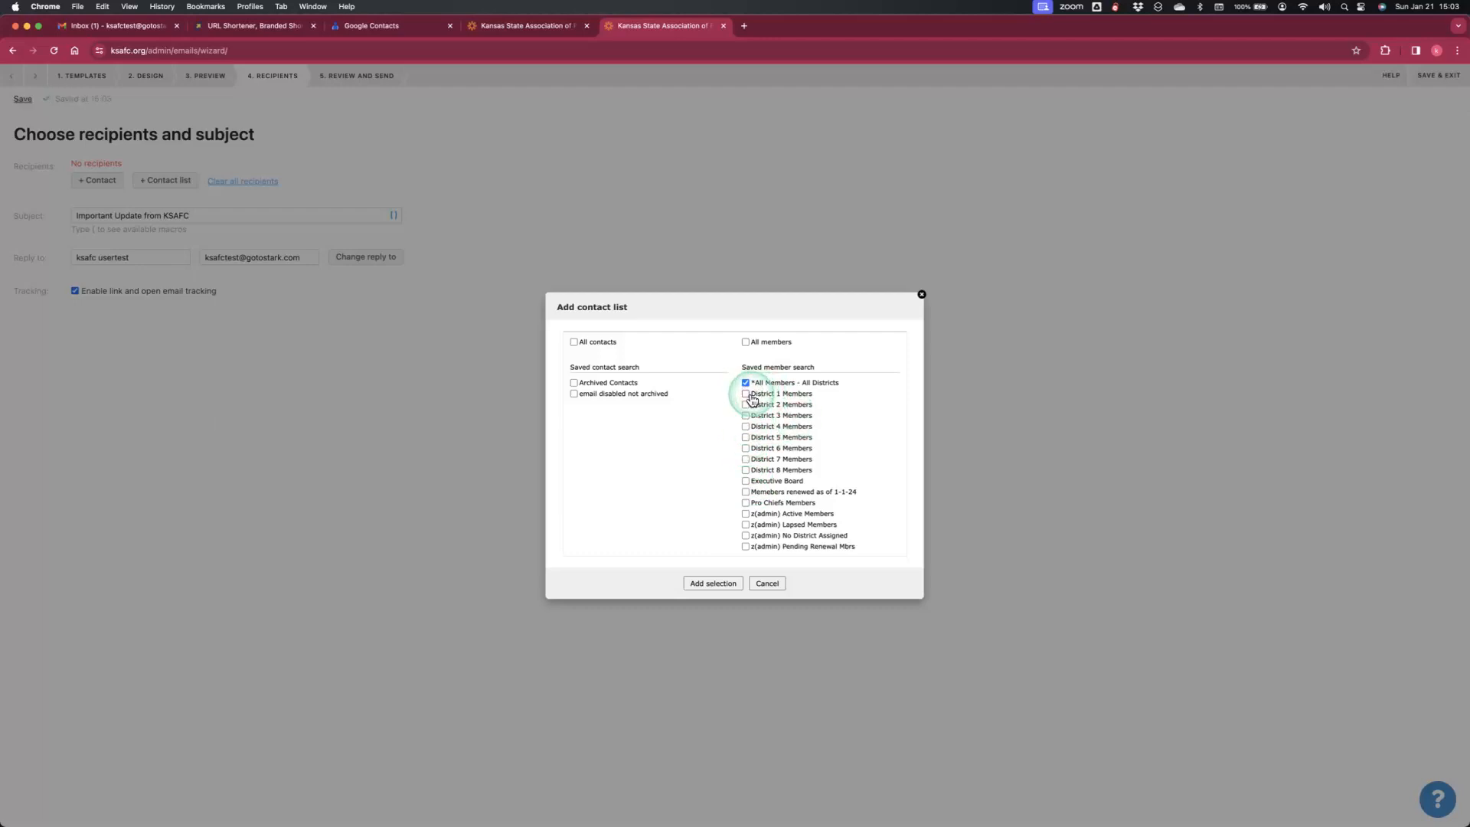
{"action": "left_click", "coordinate": [745, 448]}
{"action": "left_click", "coordinate": [745, 382]}
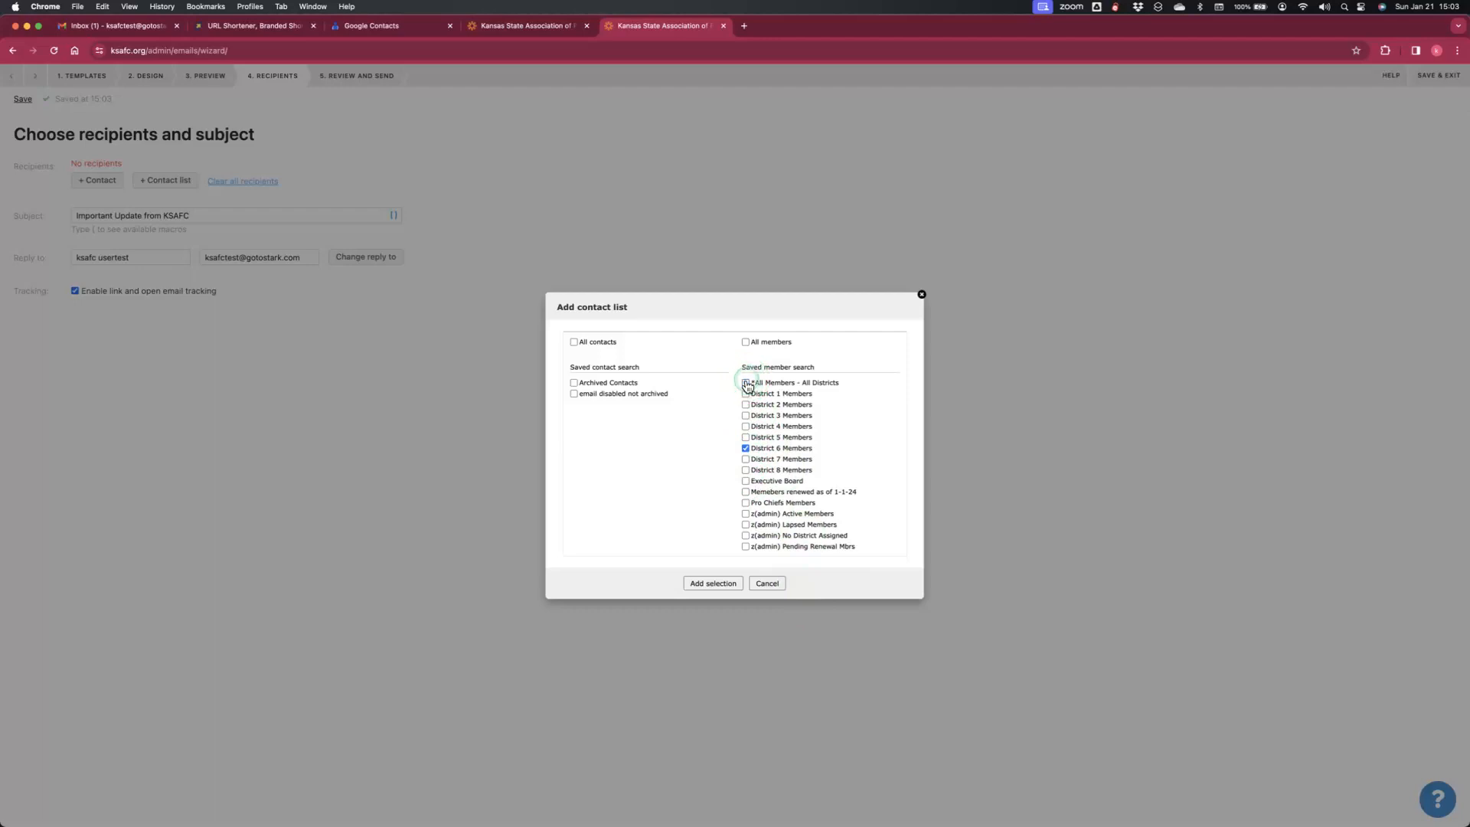
{"action": "left_click", "coordinate": [720, 585]}
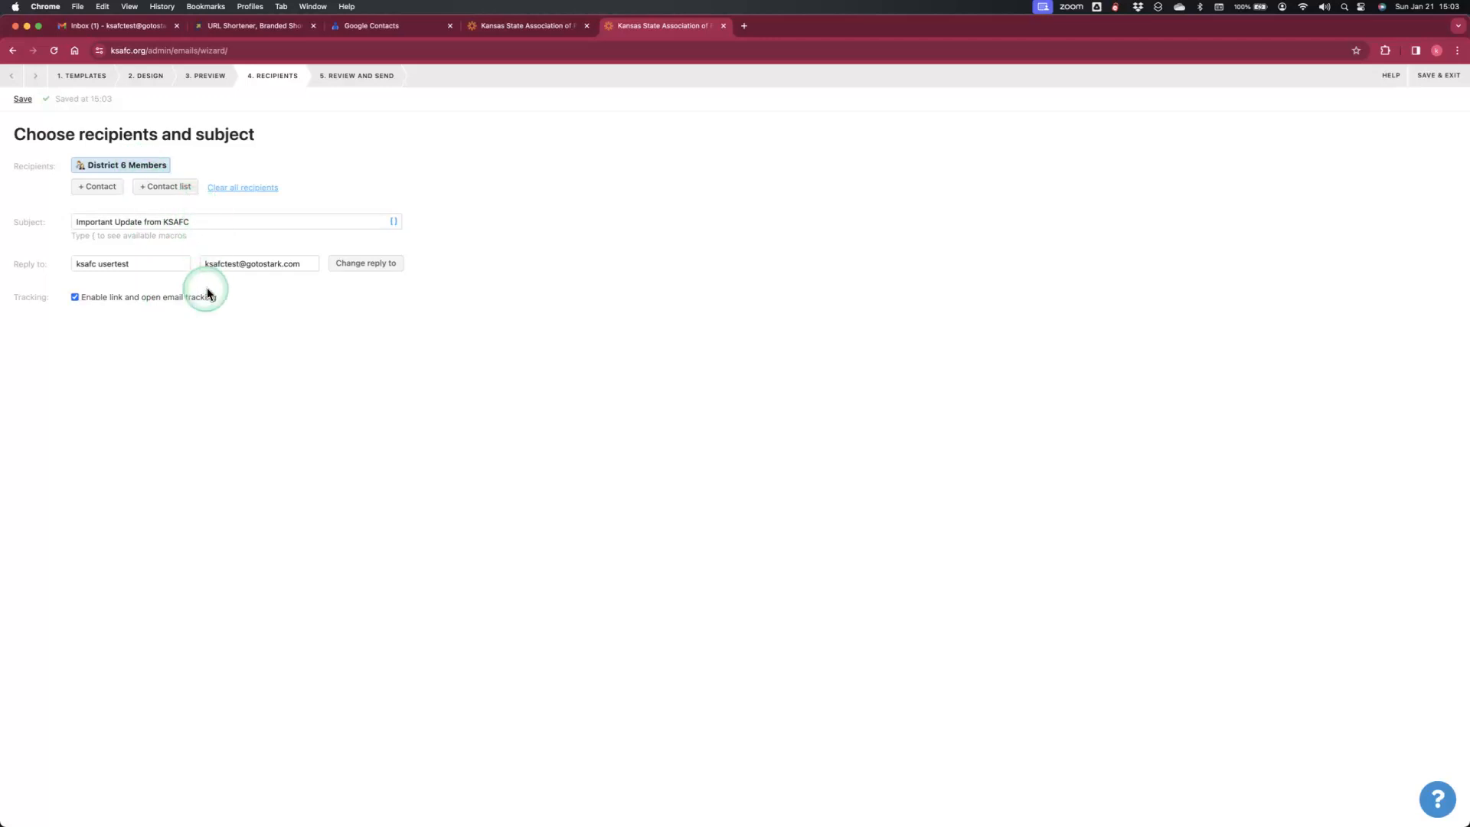
{"action": "left_click", "coordinate": [364, 76]}
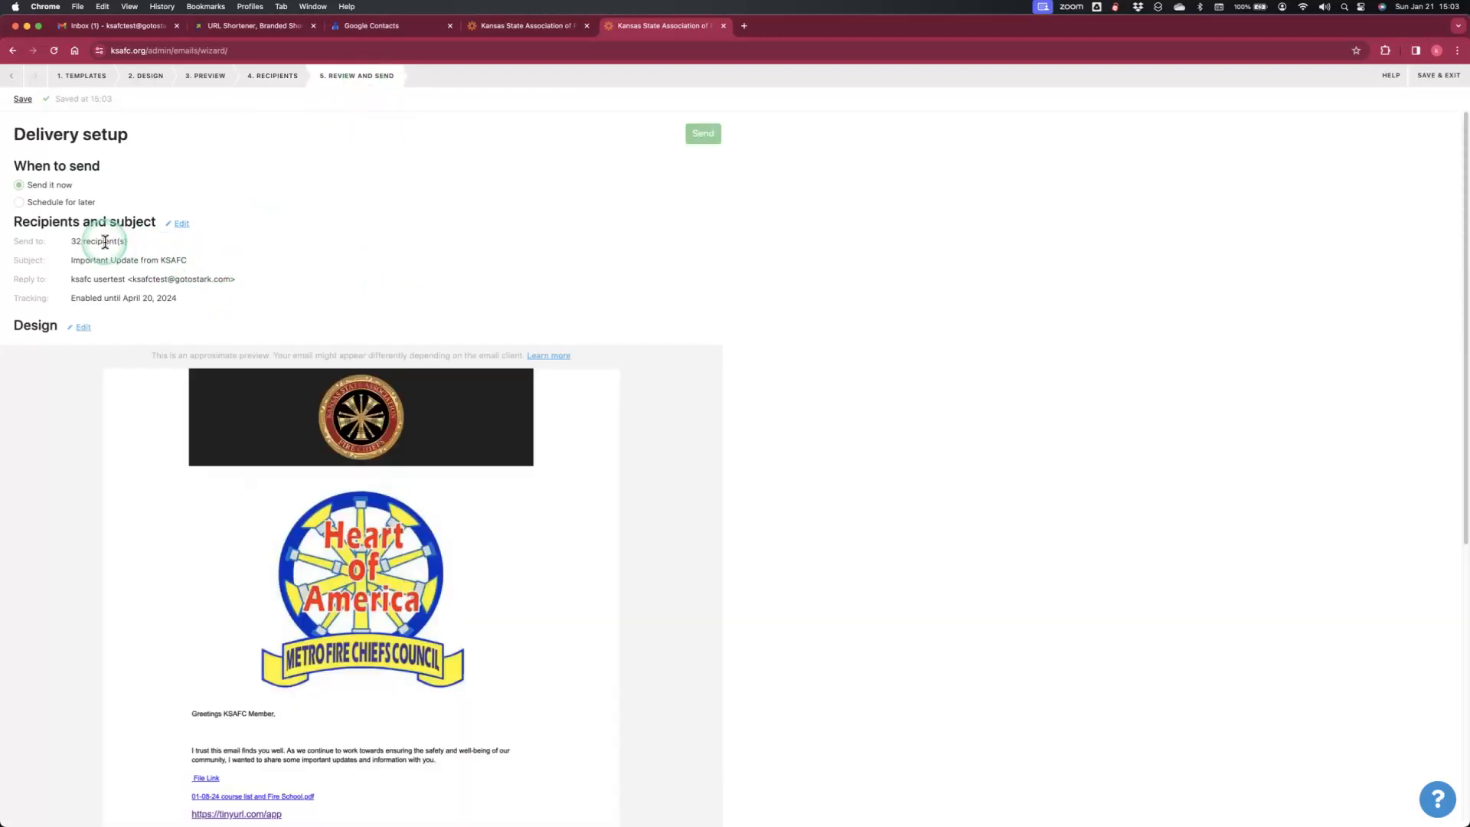
{"action": "left_click", "coordinate": [182, 223]}
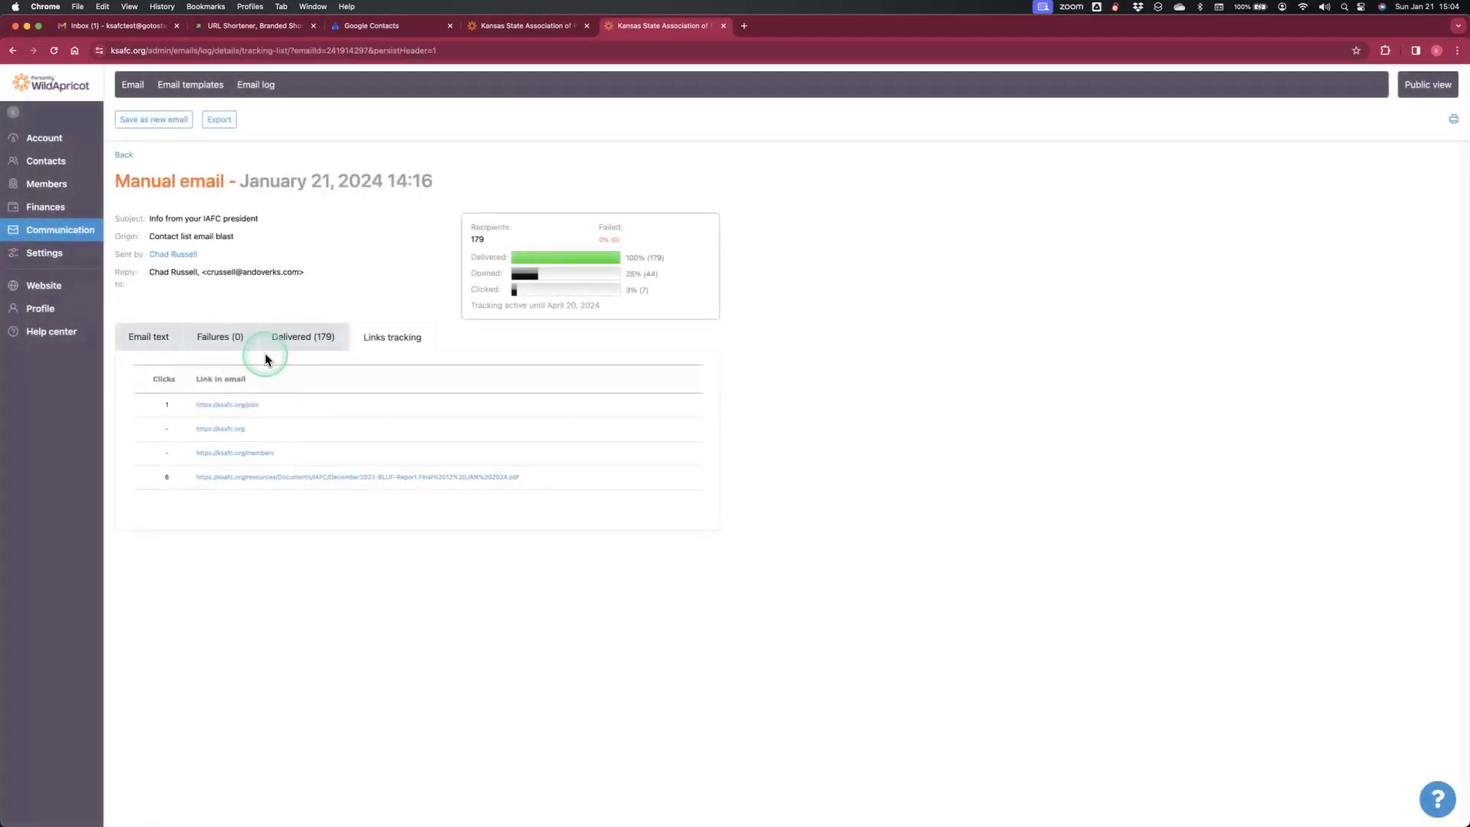
- Return to the communication section's email list and reopen the Important Update from KSAFC draft
{"action": "left_click", "coordinate": [78, 233]}
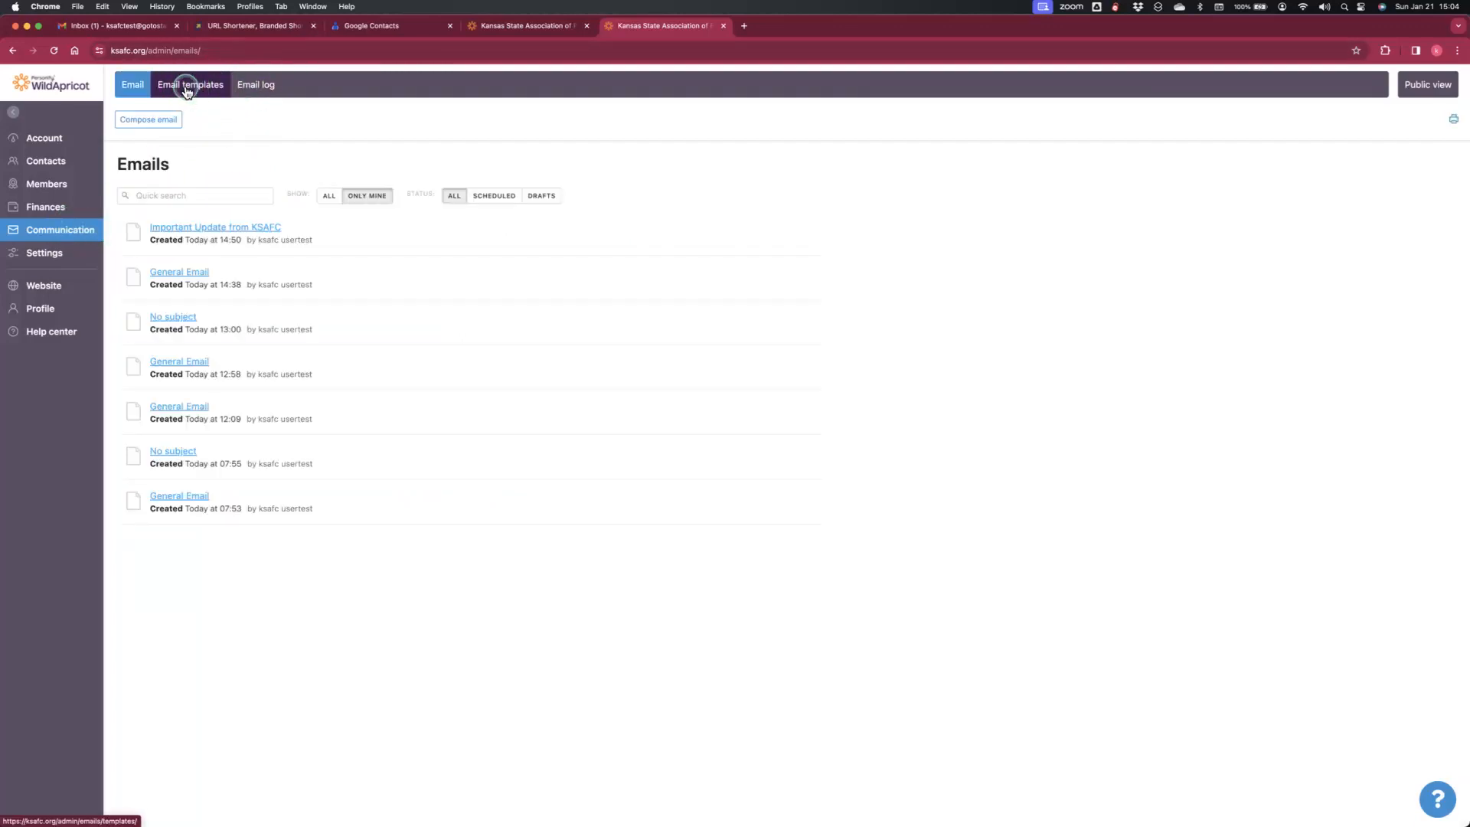
{"action": "left_click", "coordinate": [188, 90]}
{"action": "left_click", "coordinate": [132, 89]}
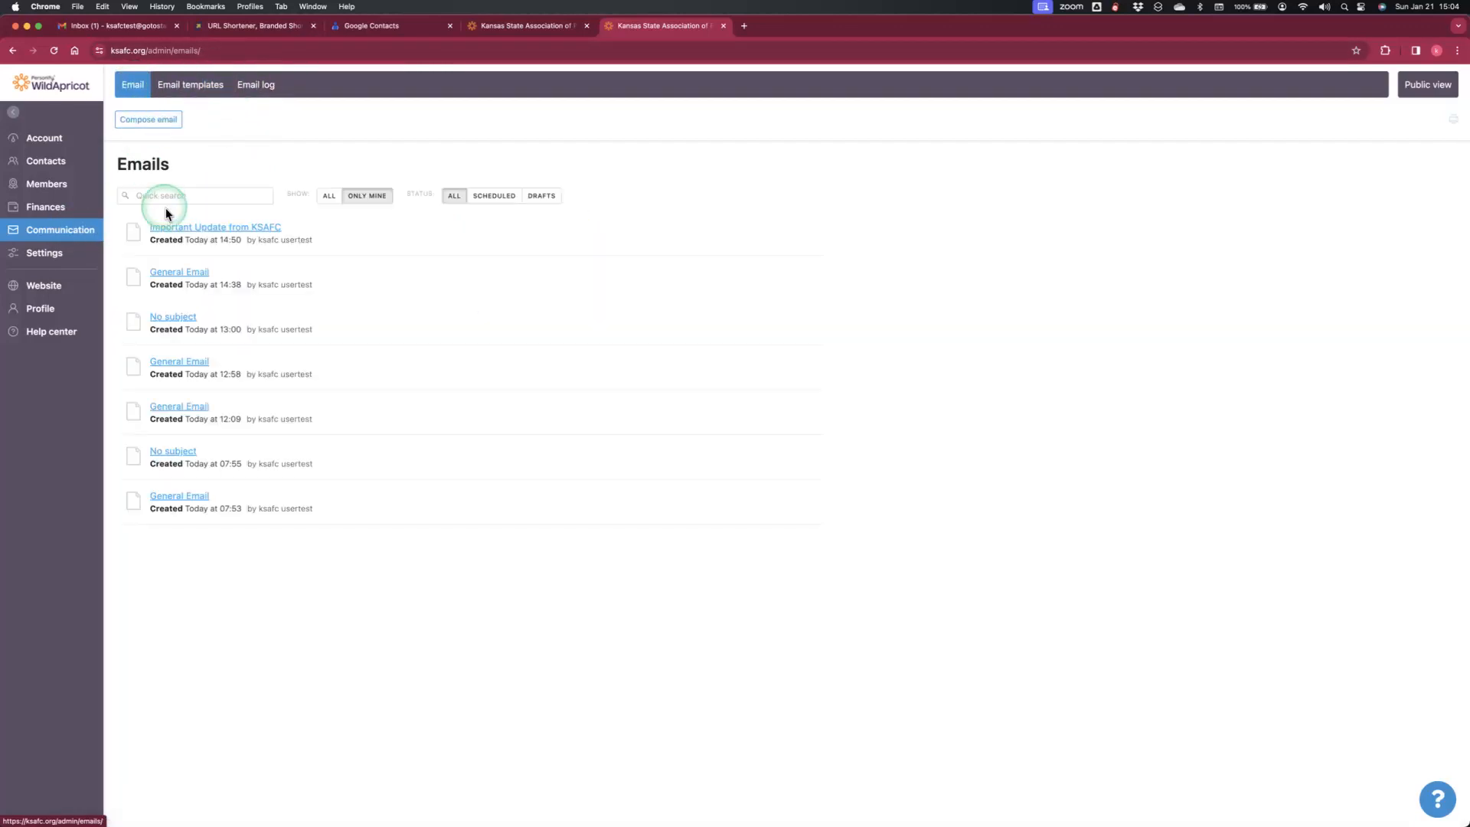
{"action": "left_click", "coordinate": [224, 232]}
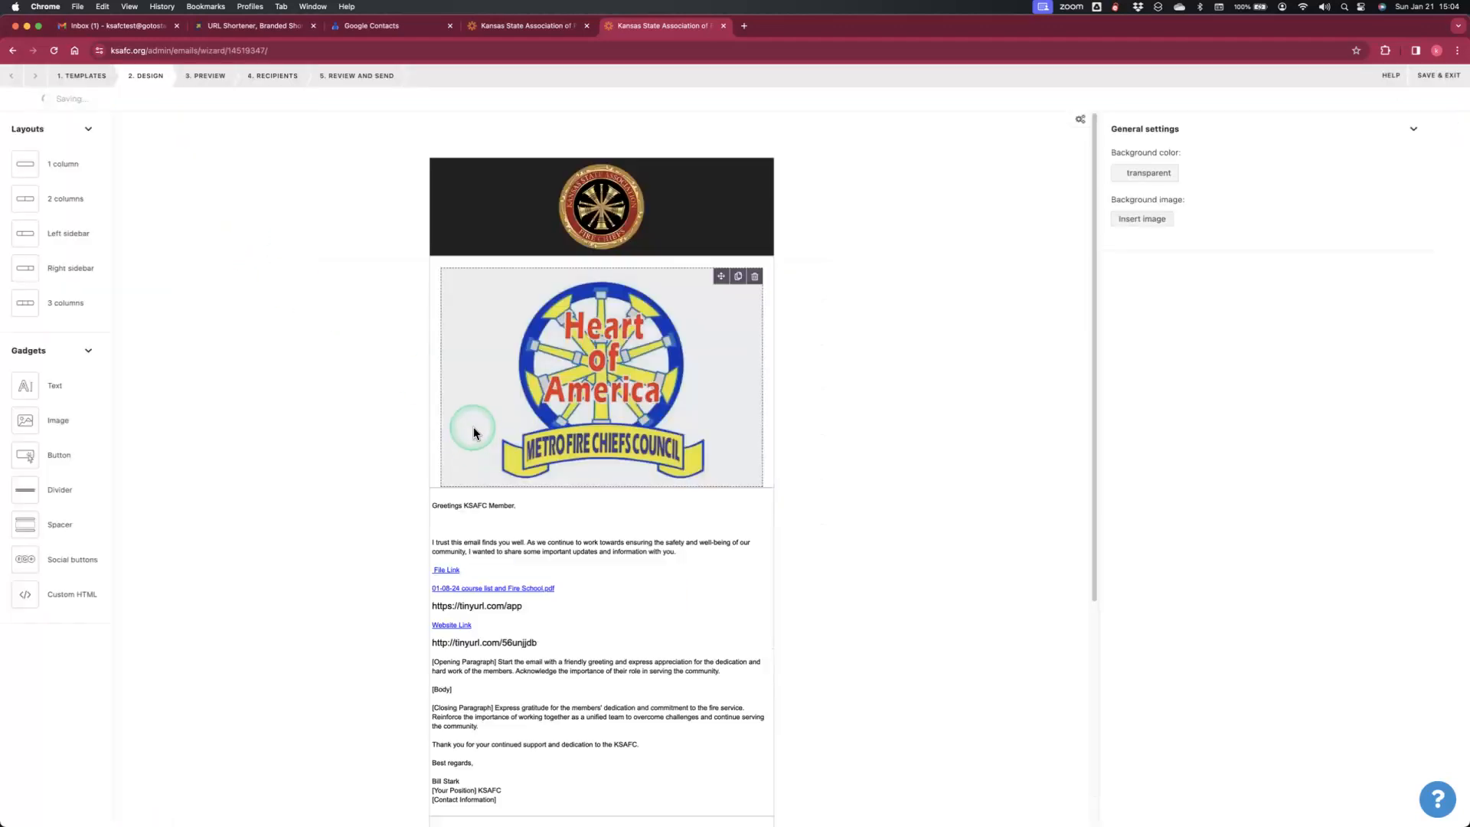
- Add the District 6 Members contact list as the reopened draft's recipients and go to its delivery setup
{"action": "left_click", "coordinate": [343, 75]}
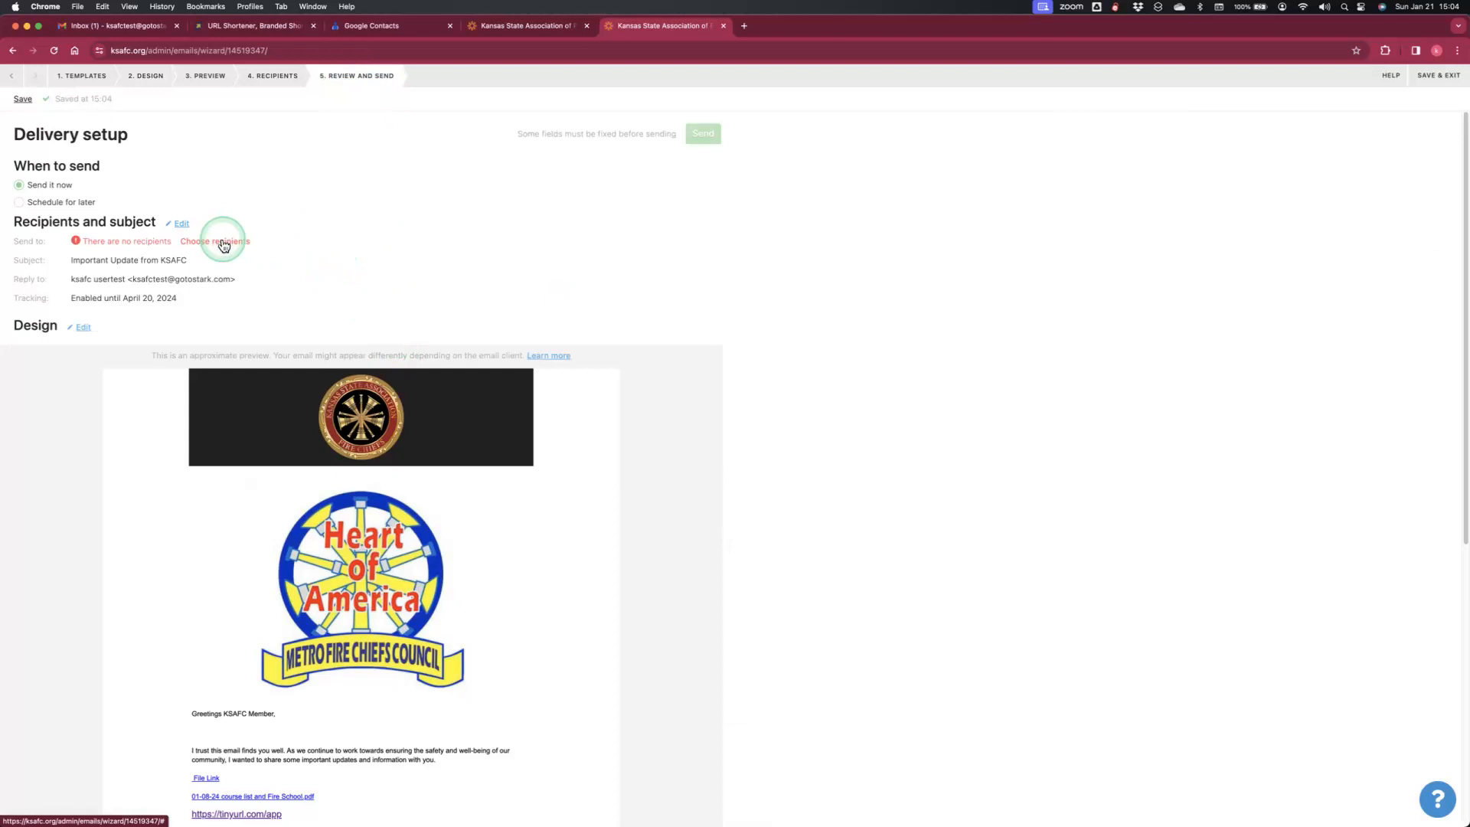
{"action": "left_click", "coordinate": [269, 85]}
{"action": "left_click", "coordinate": [182, 185]}
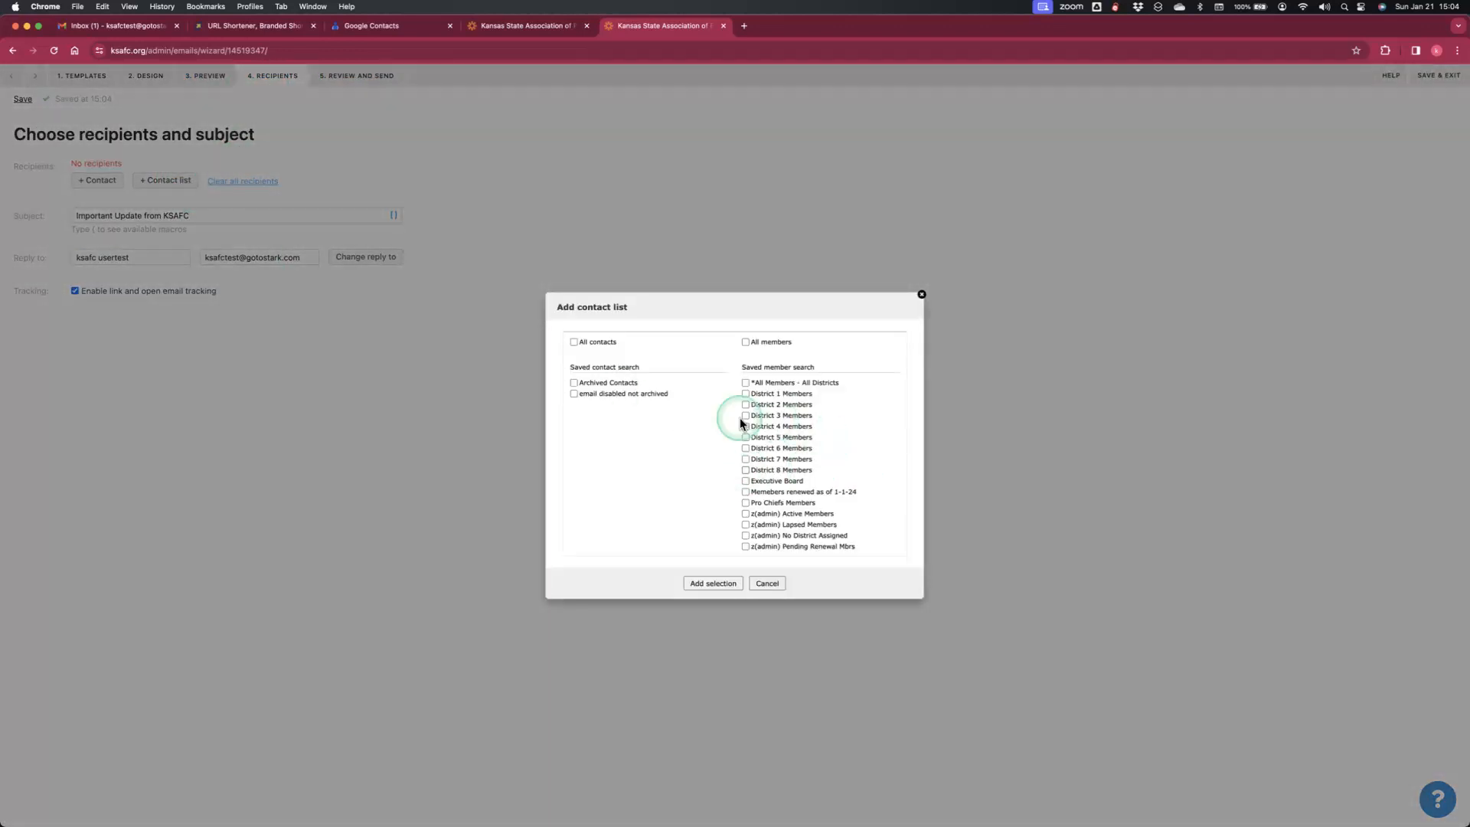
{"action": "left_click", "coordinate": [746, 449]}
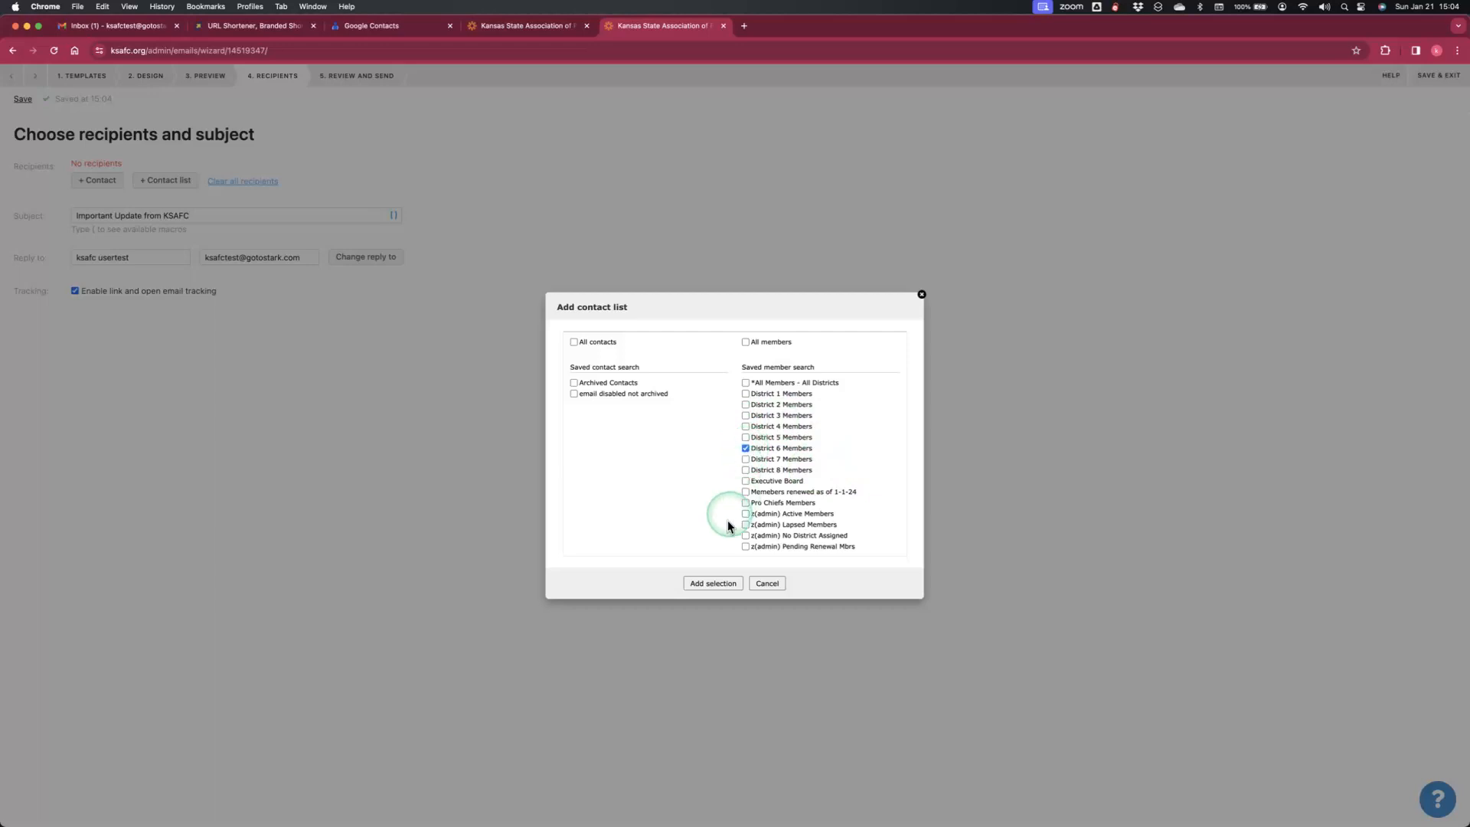
{"action": "left_click", "coordinate": [715, 585]}
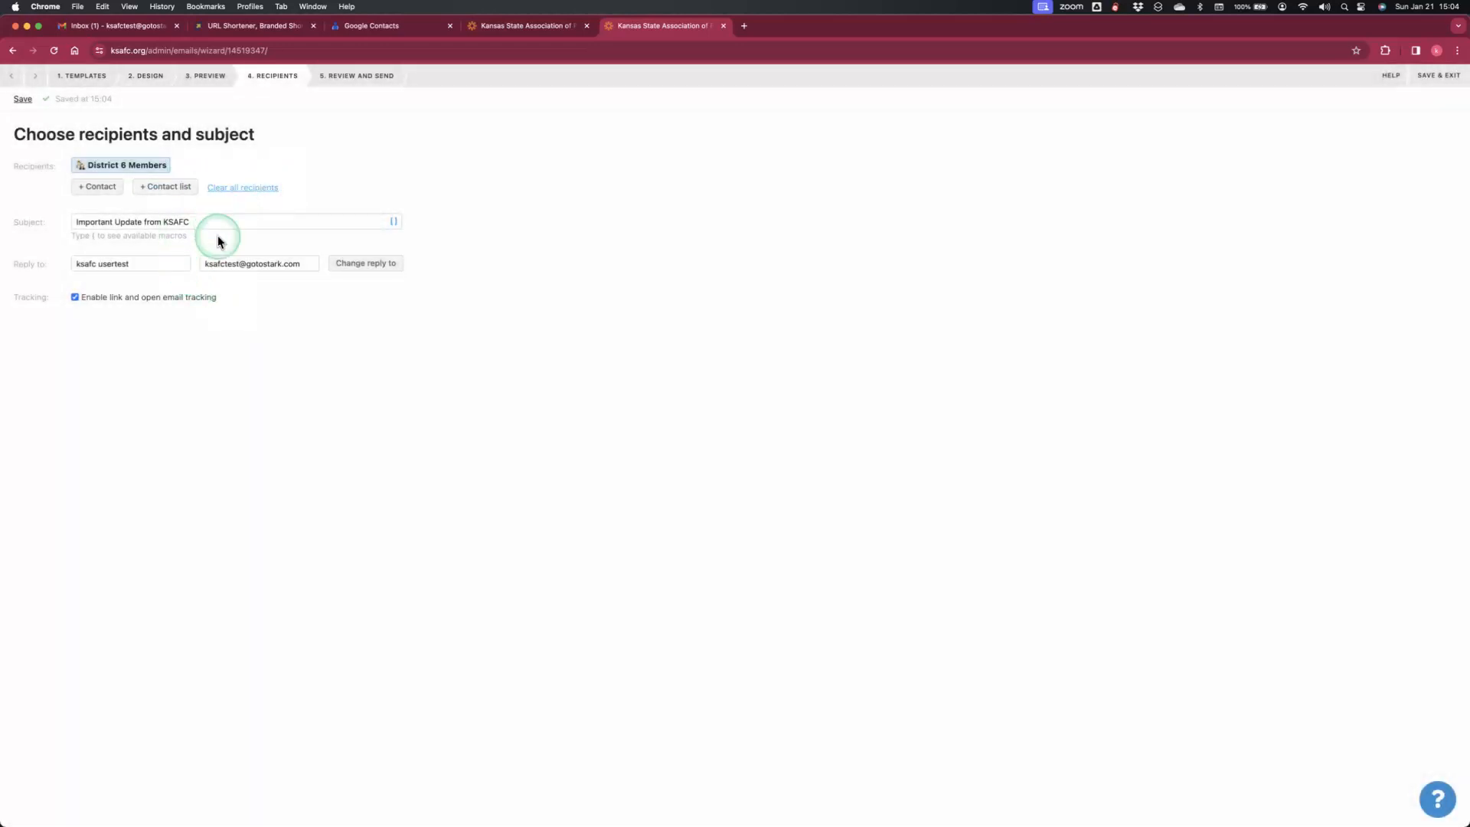
{"action": "left_click", "coordinate": [337, 80]}
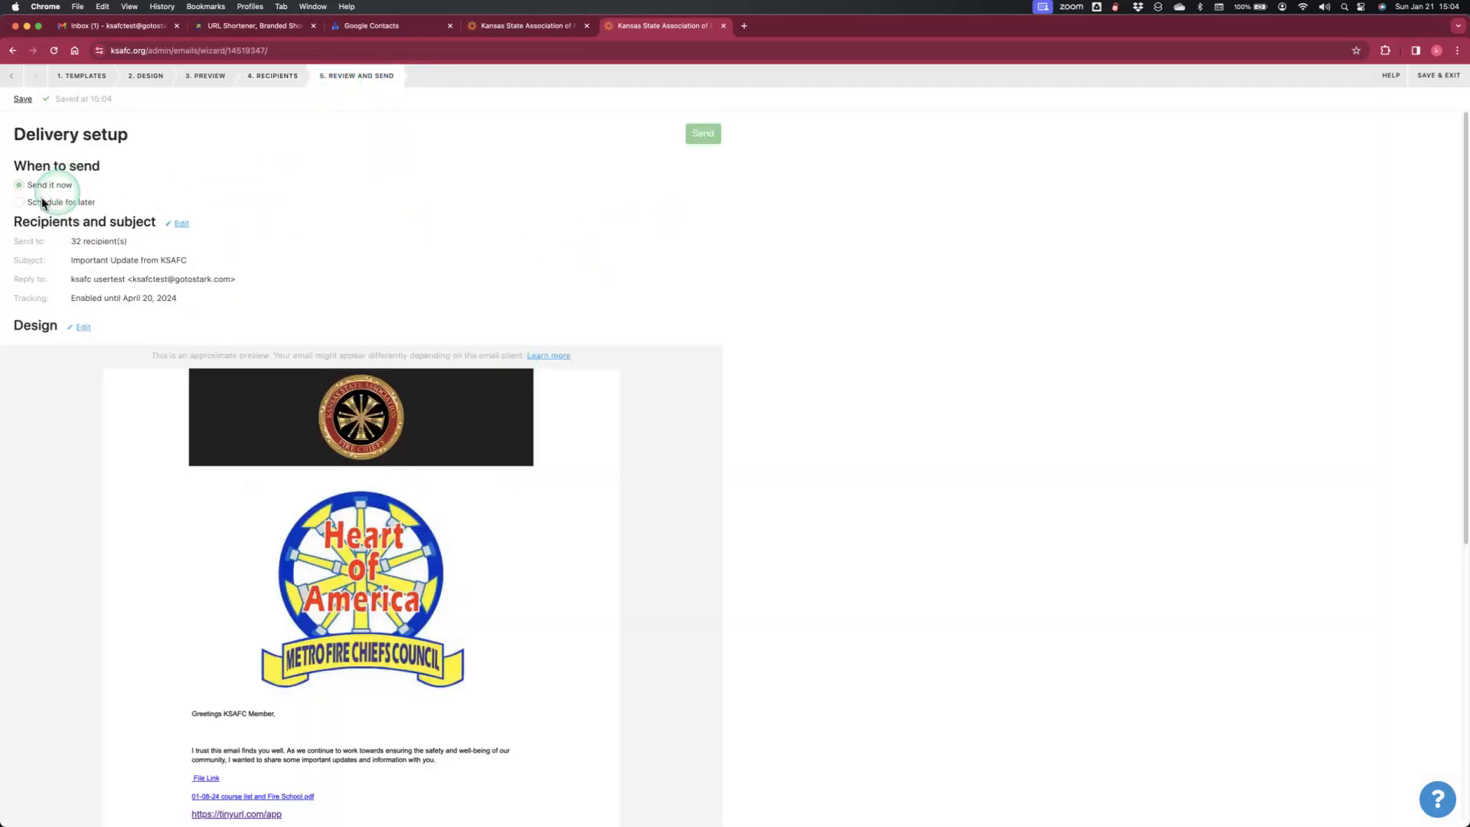
- Recheck the recipients and the available contact lists without adding any, and review the delivery setup with its design preview
{"action": "left_click", "coordinate": [179, 229]}
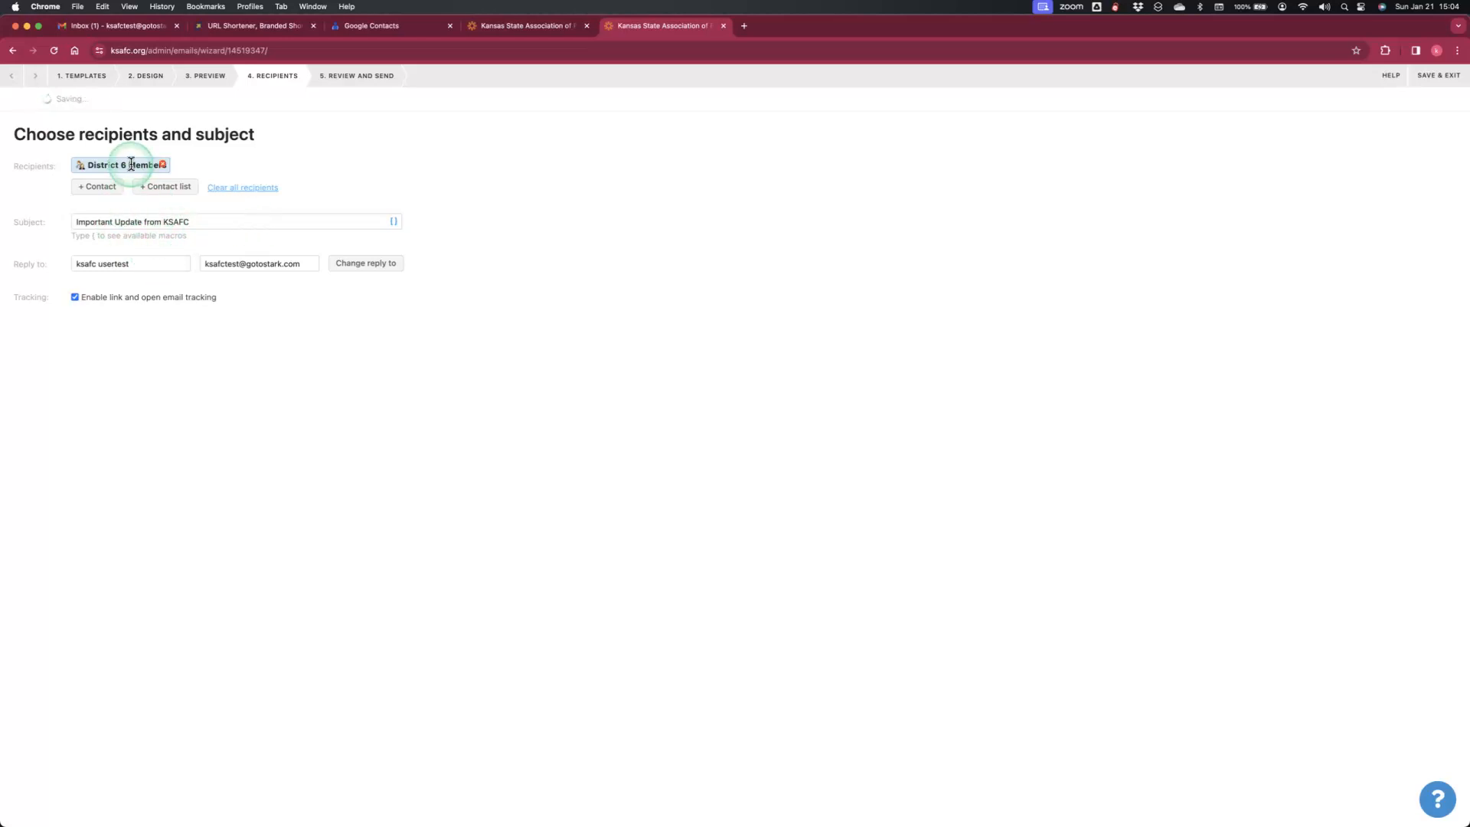
{"action": "left_click", "coordinate": [181, 189]}
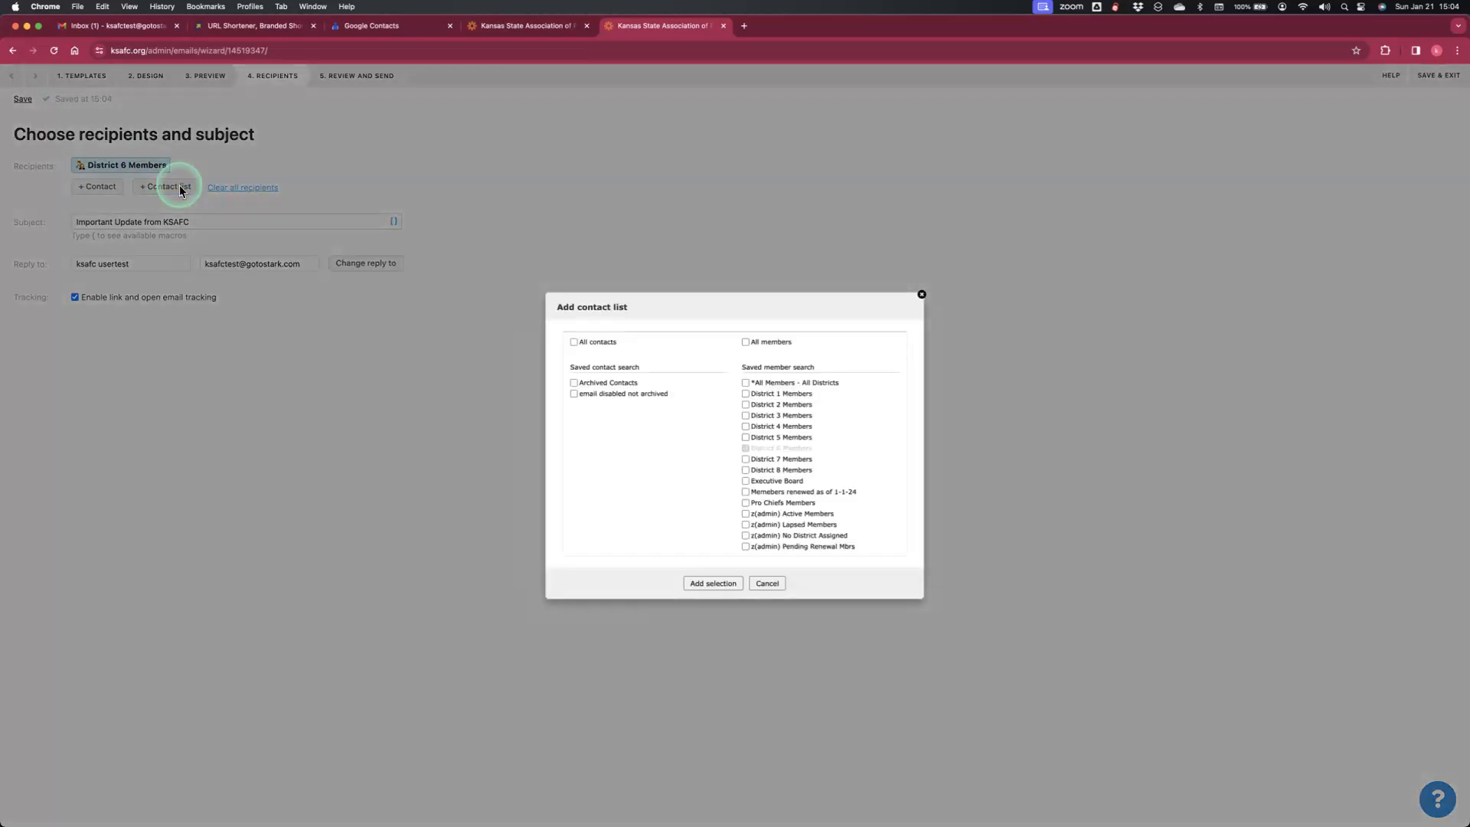
{"action": "left_click", "coordinate": [767, 584]}
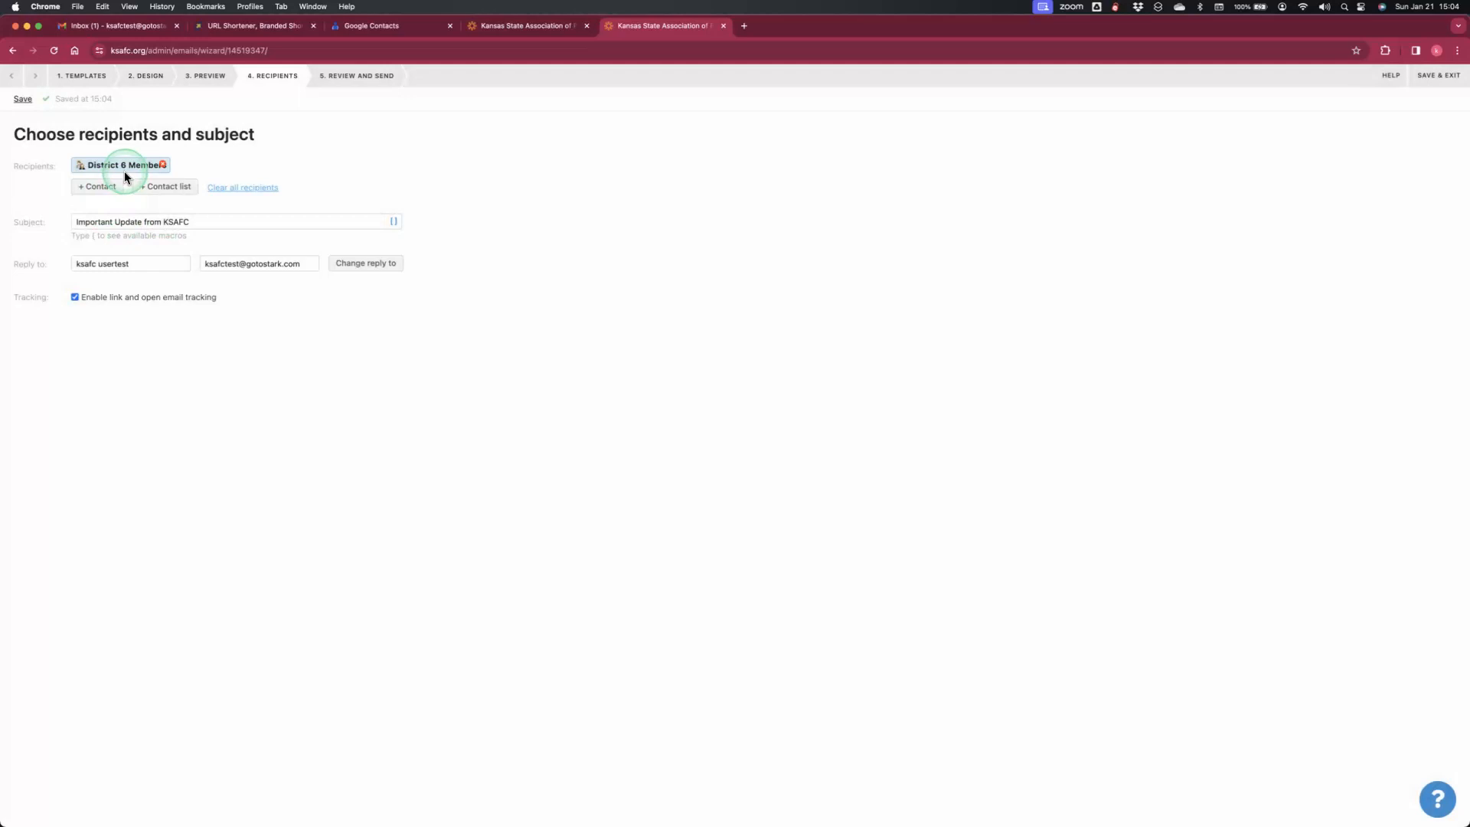
{"action": "left_click", "coordinate": [358, 76]}
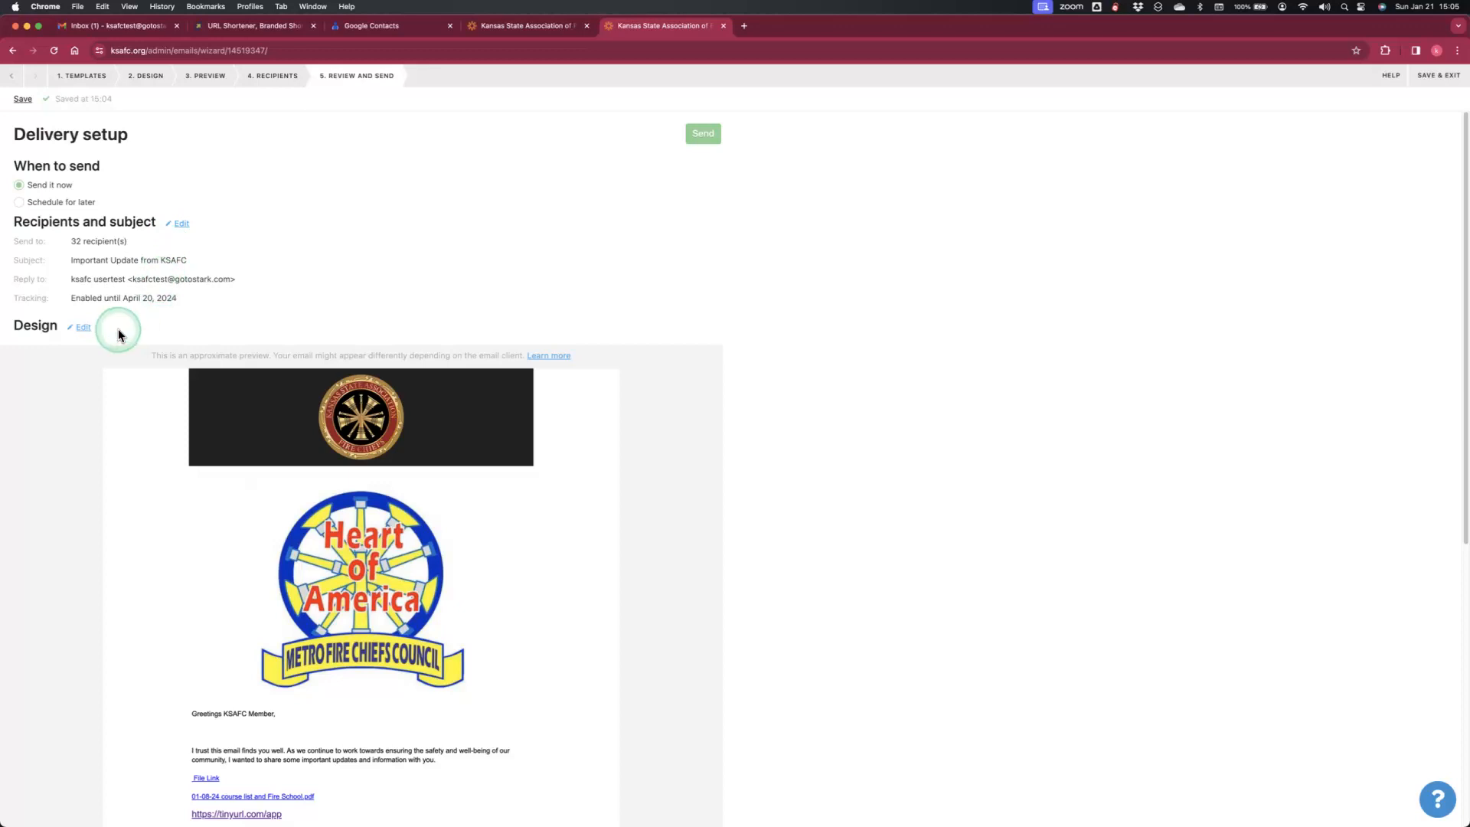
{"action": "scroll", "coordinate": [619, 333], "scroll_direction": "down", "scroll_amount": 1}
{"action": "scroll", "coordinate": [619, 333], "scroll_direction": "up", "scroll_amount": 1}
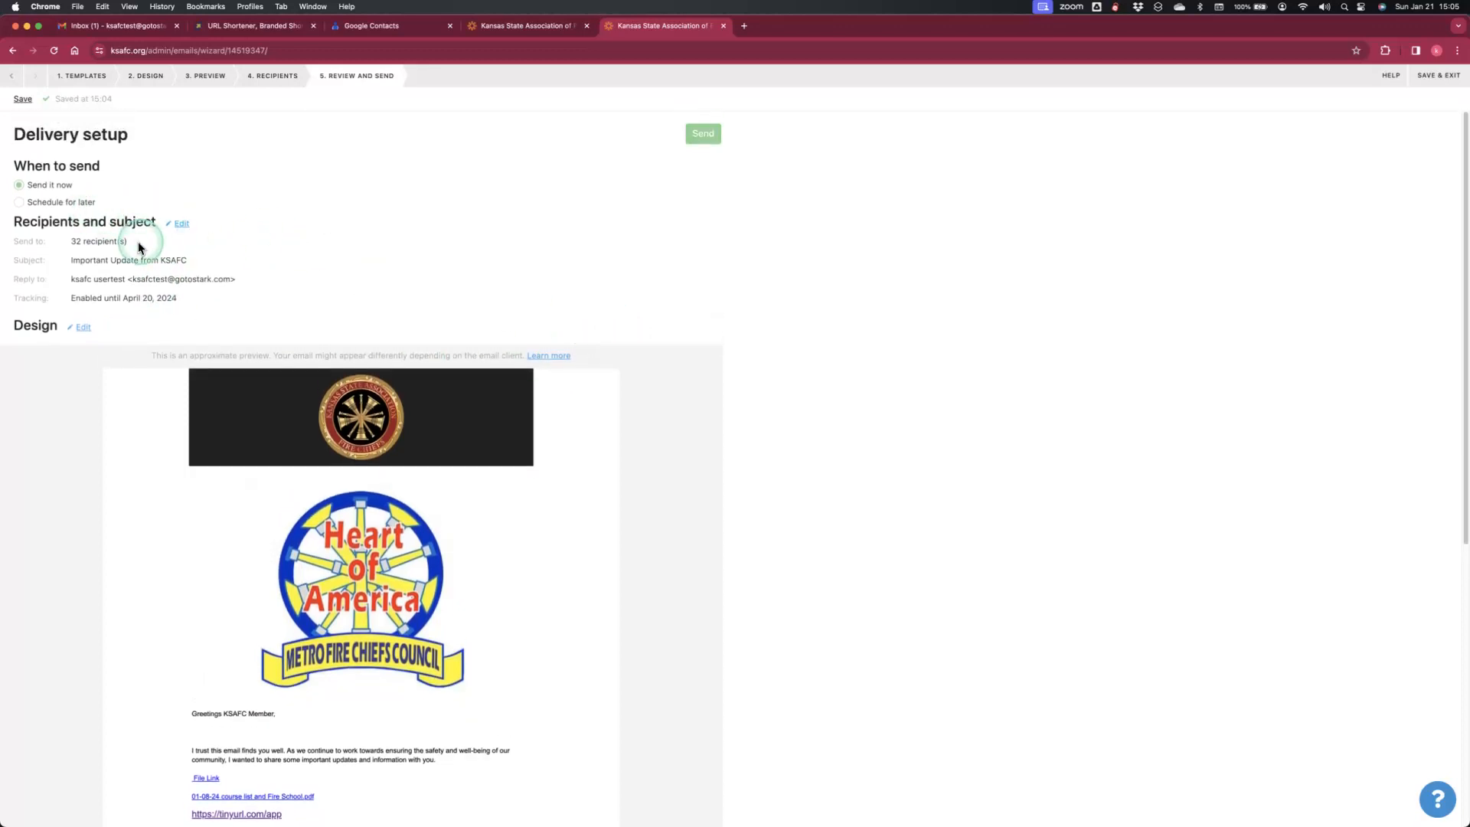
- Clear all of the email's recipients and check the delivery setup again
{"action": "left_click", "coordinate": [183, 229]}
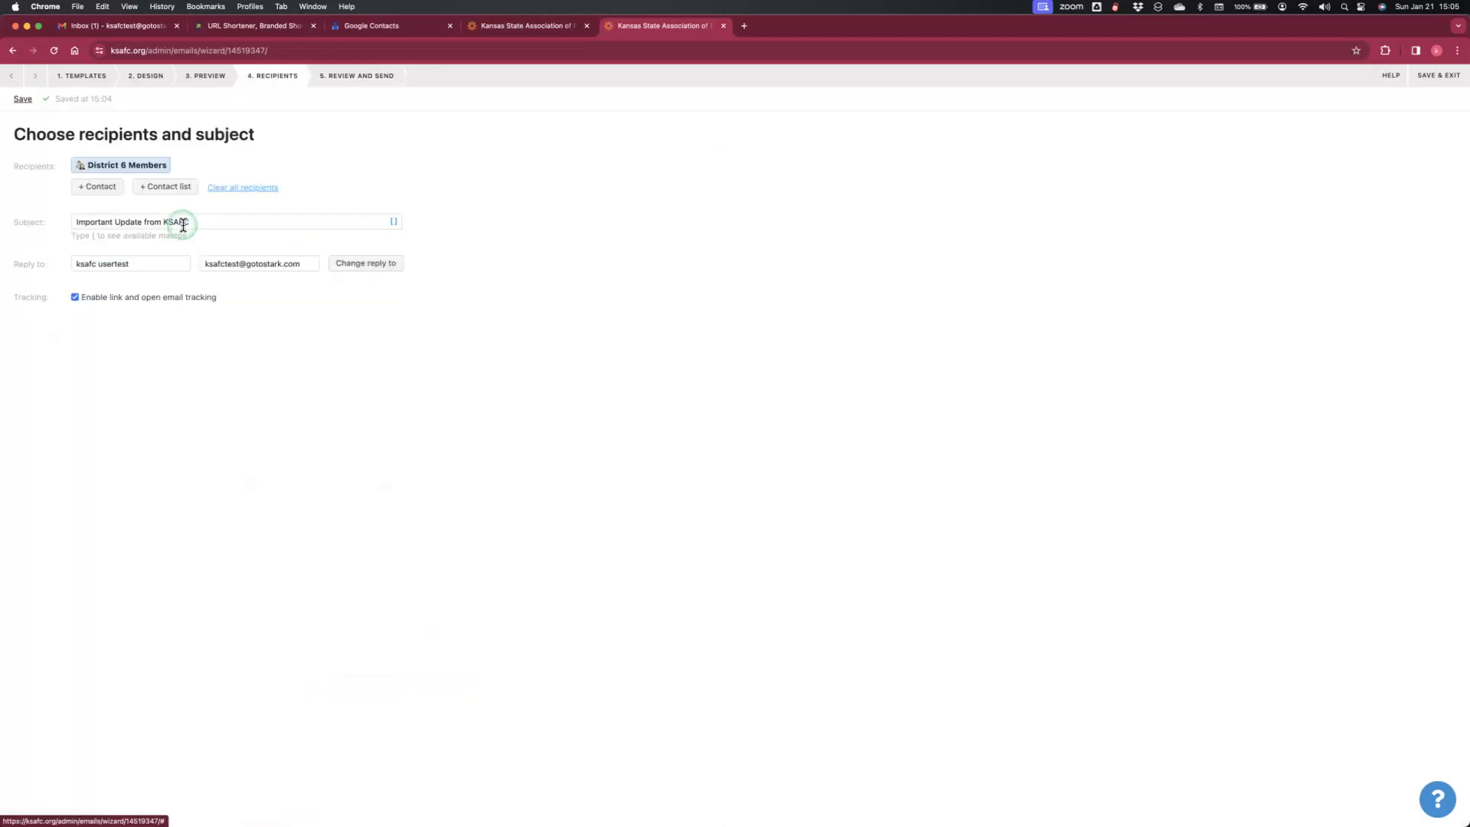
{"action": "left_click", "coordinate": [214, 190]}
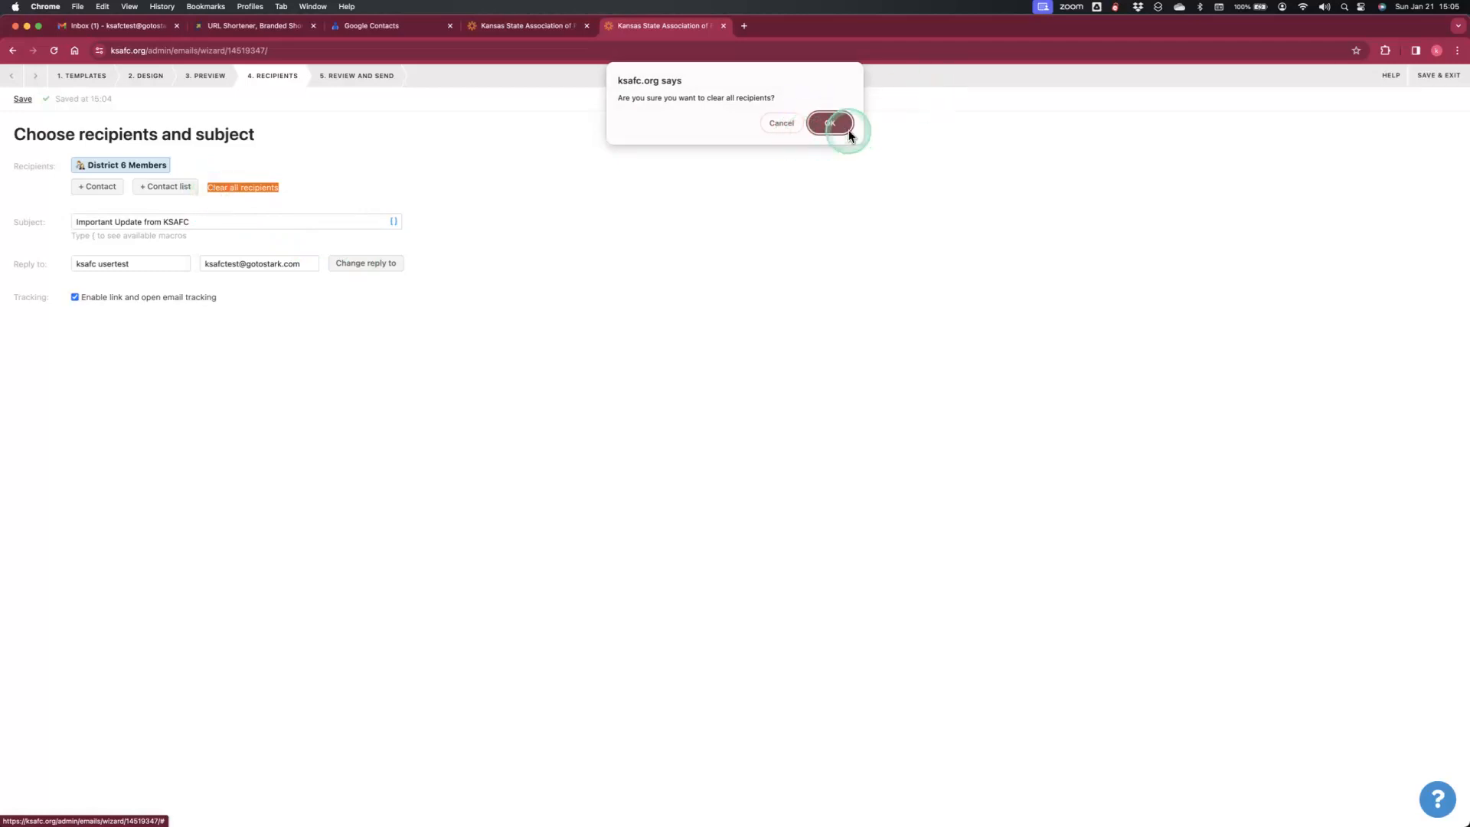
{"action": "left_click", "coordinate": [847, 128]}
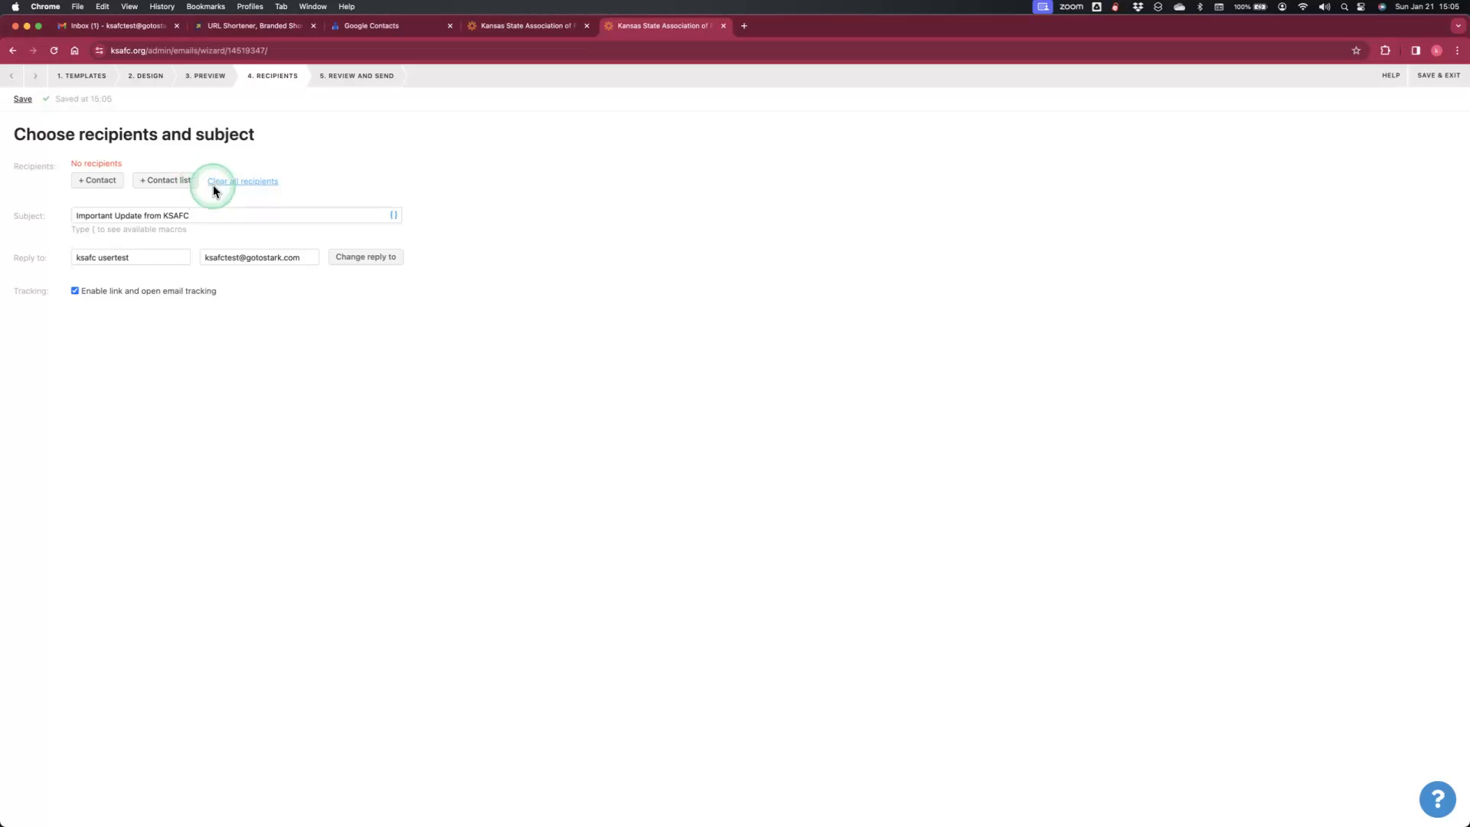
{"action": "left_click", "coordinate": [351, 84]}
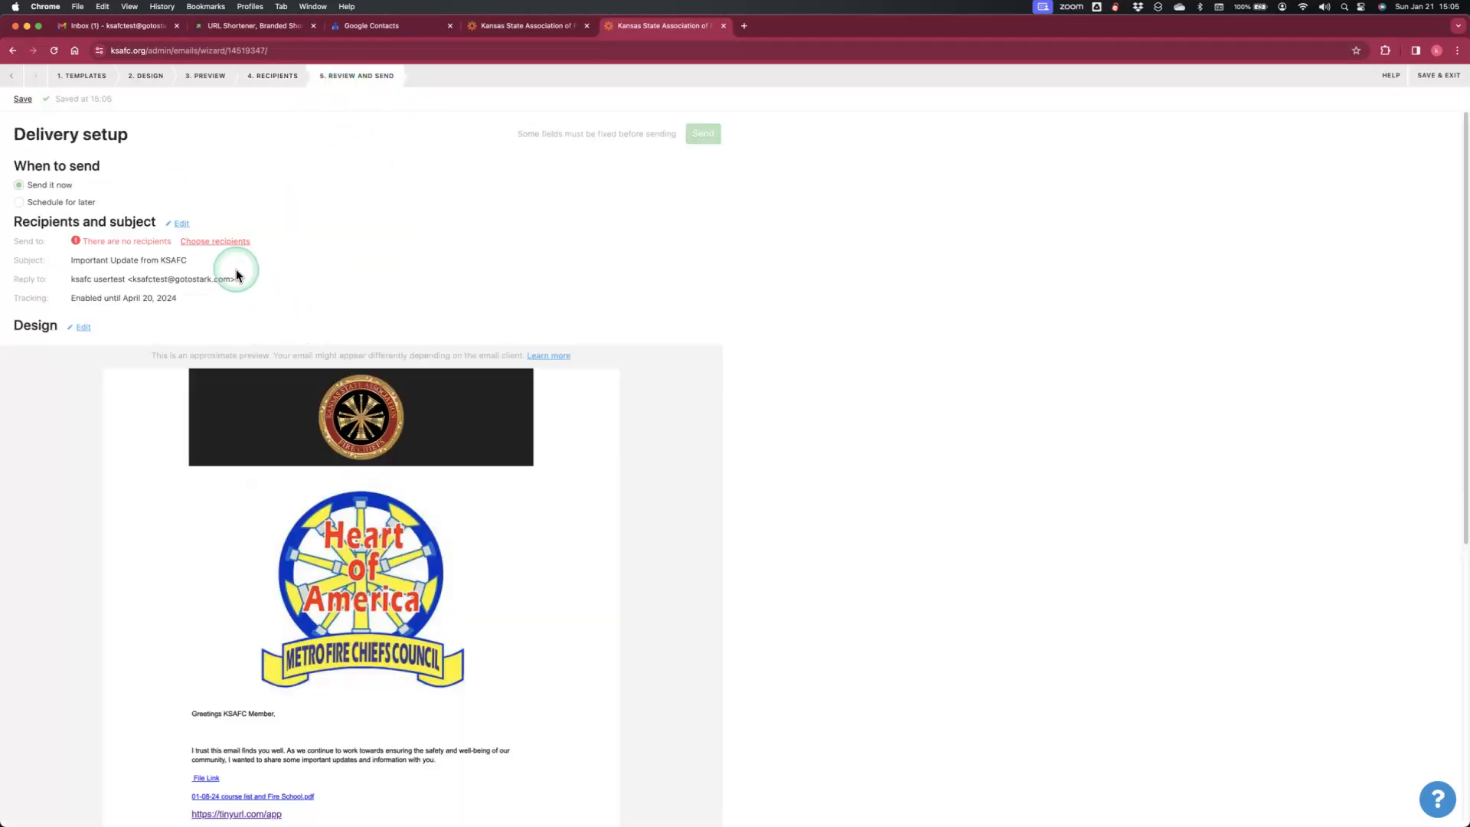
- Add the test user's contact as the email's only recipient and send the Important Update from KSAFC email immediately
{"action": "left_click", "coordinate": [224, 246]}
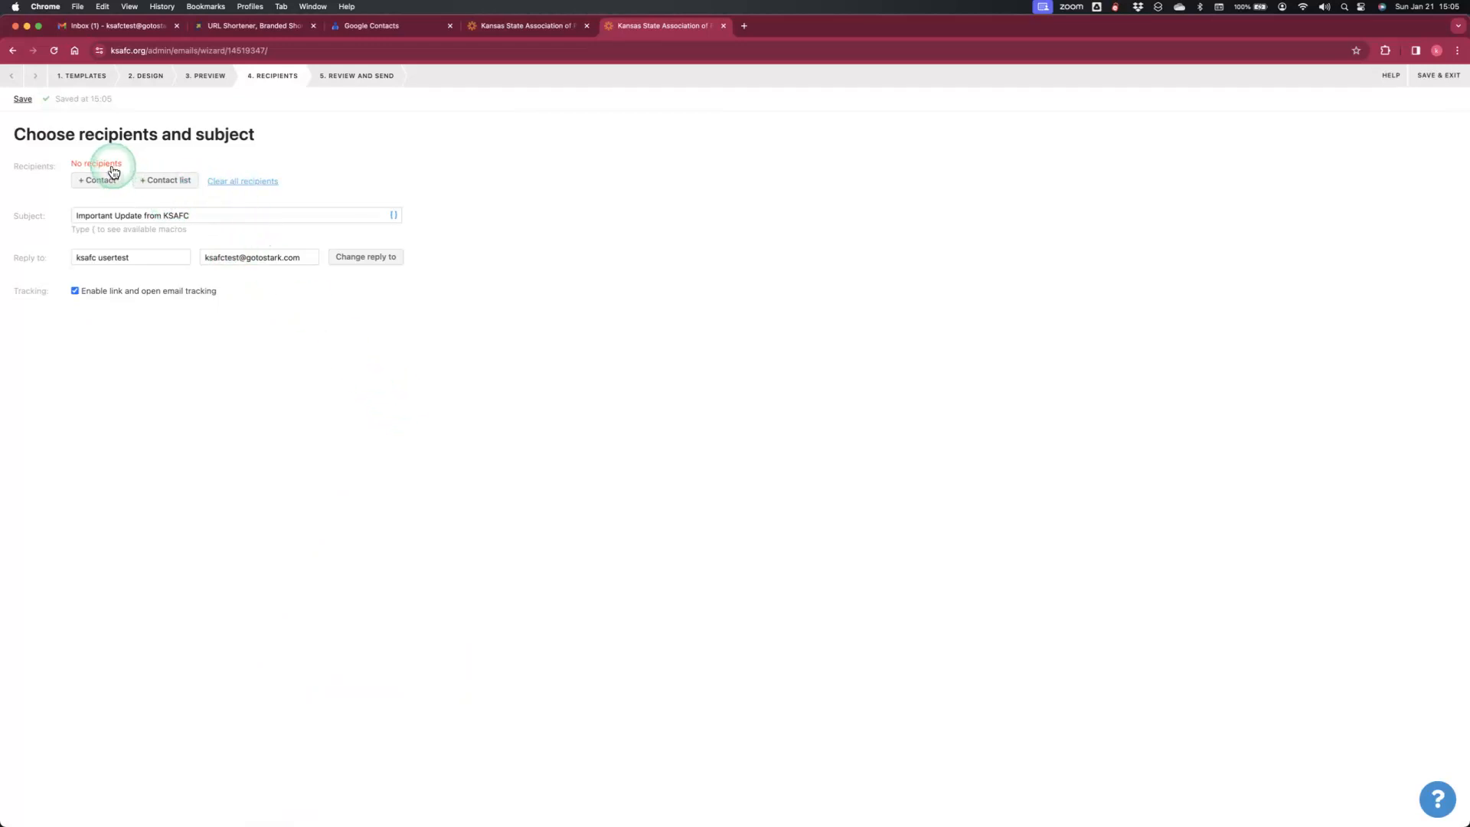
{"action": "left_click", "coordinate": [167, 181]}
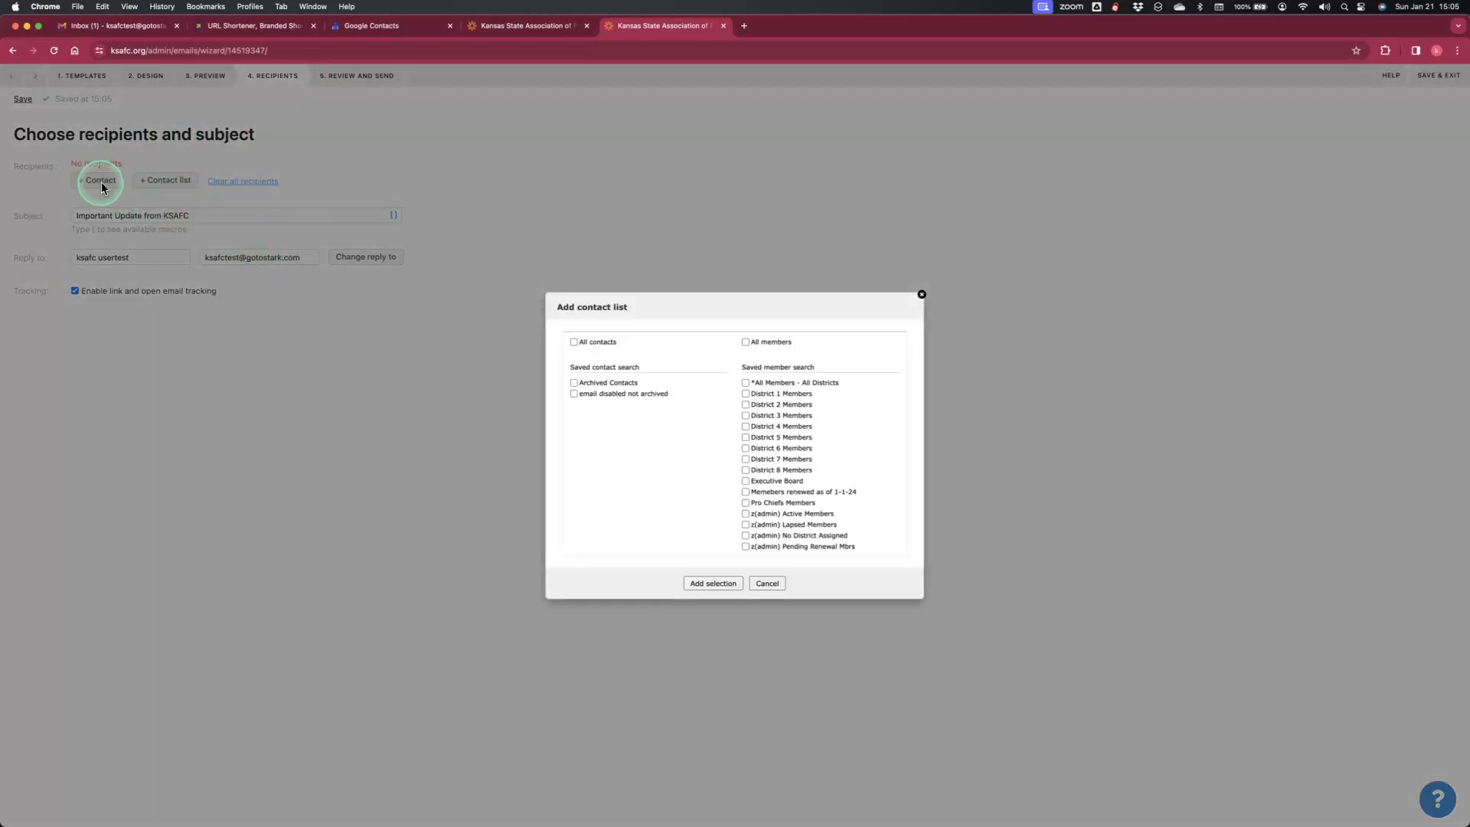
{"action": "left_click", "coordinate": [767, 584]}
{"action": "left_click", "coordinate": [96, 182]}
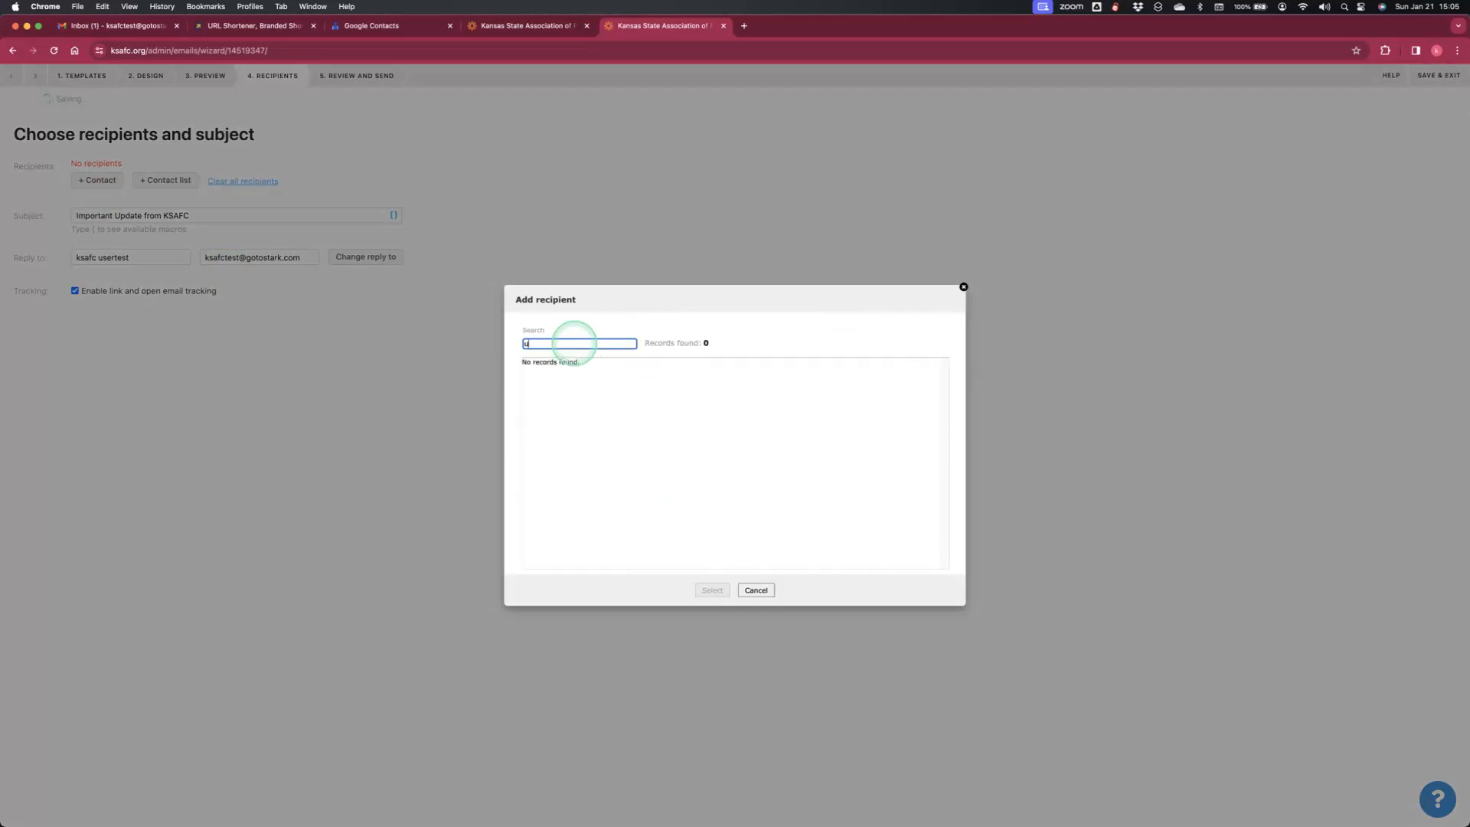
{"action": "type", "text": "r"}
{"action": "left_click", "coordinate": [590, 385]}
{"action": "left_click", "coordinate": [725, 586]}
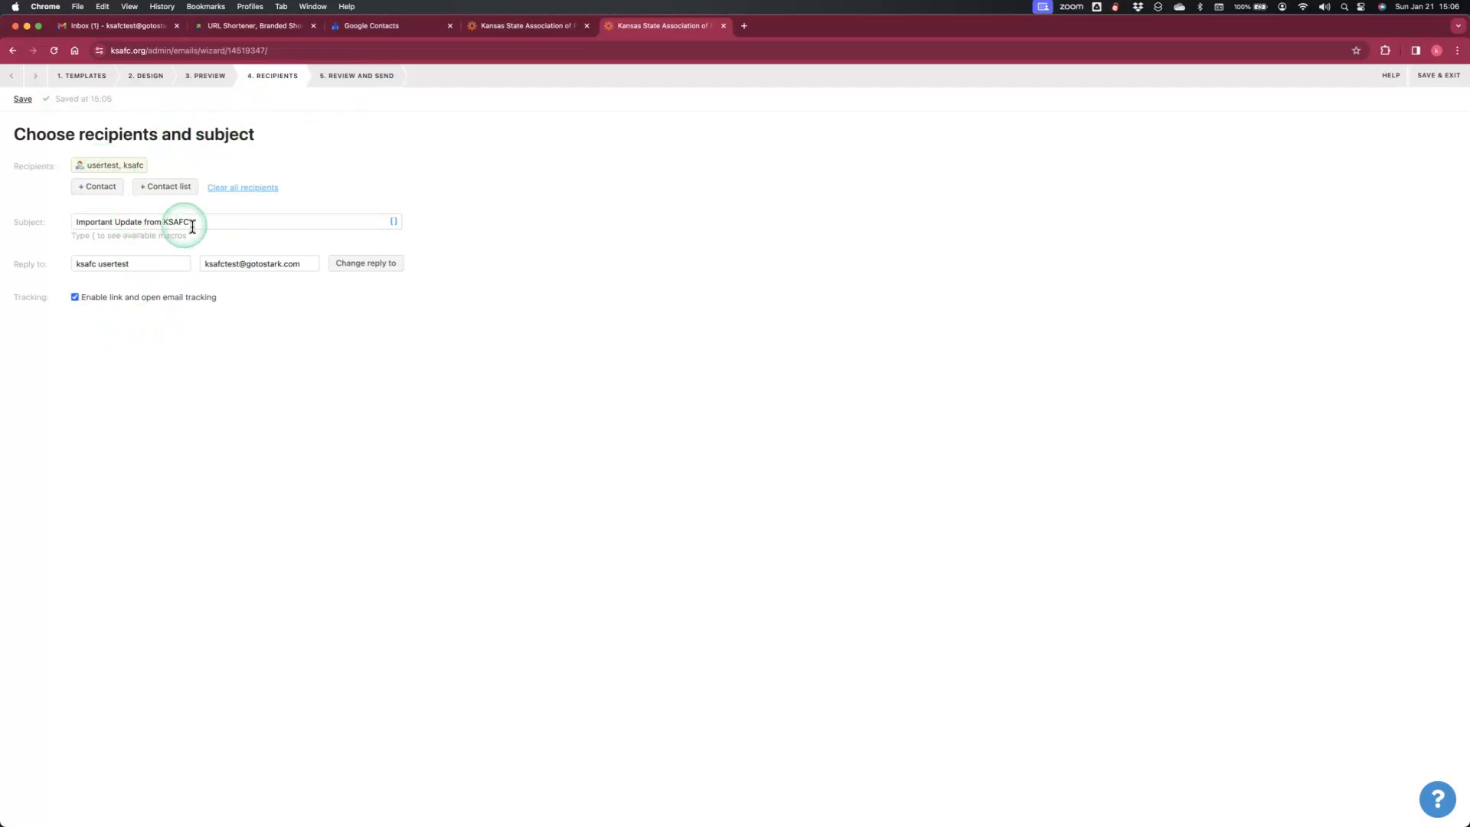
{"action": "left_click", "coordinate": [353, 72]}
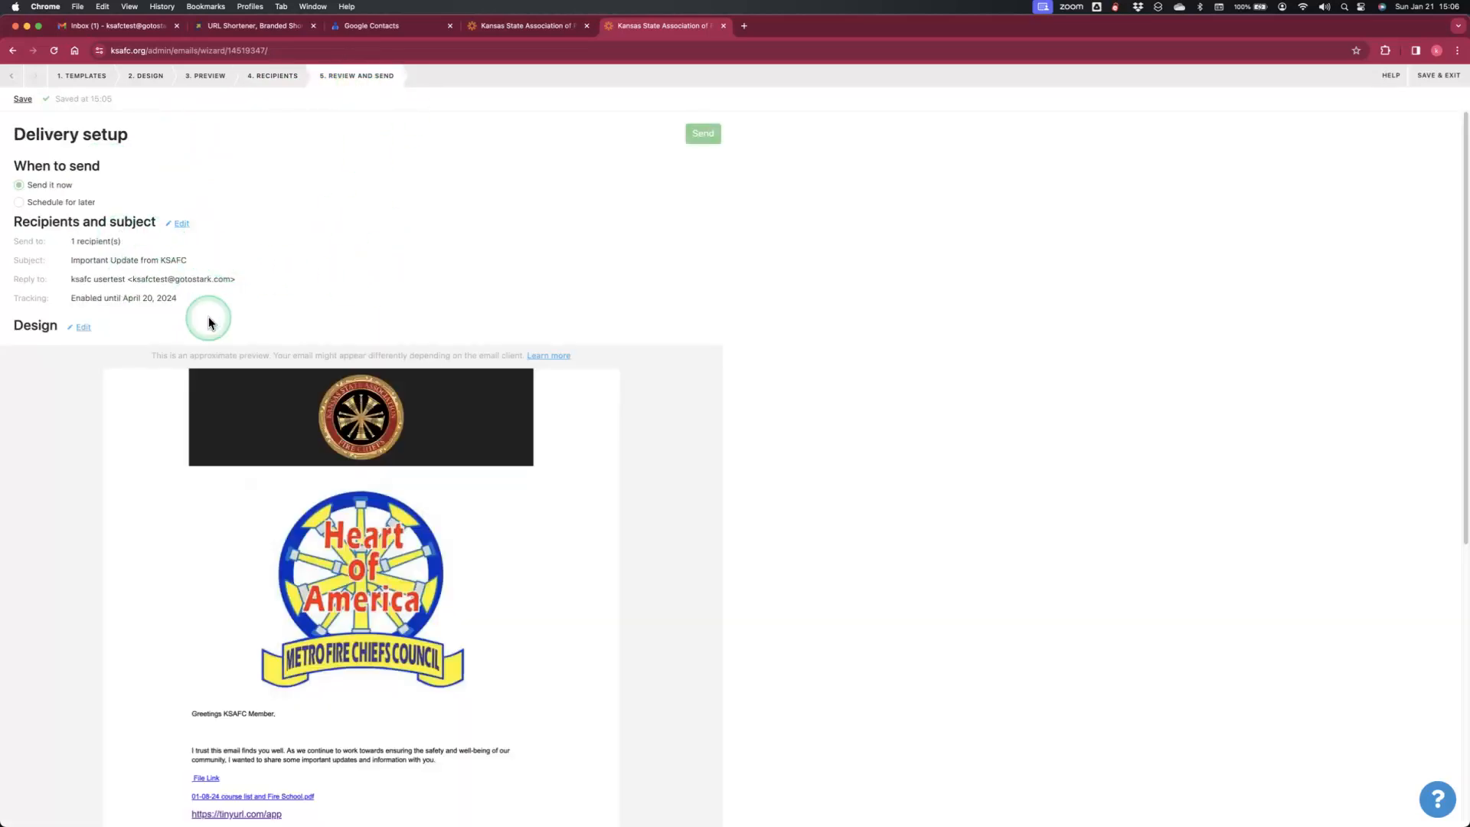
{"action": "left_click", "coordinate": [704, 136]}
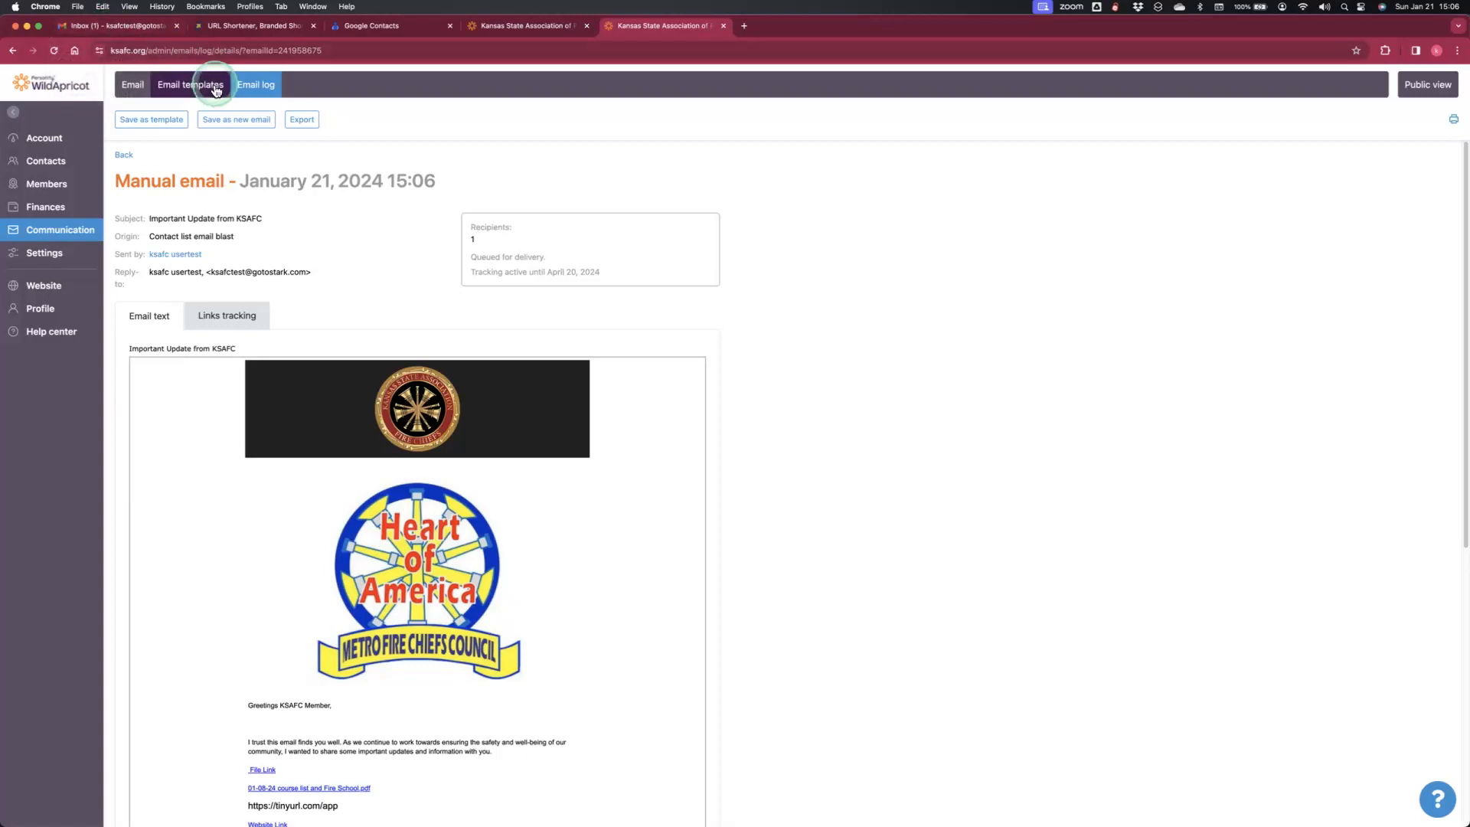
- Switch to the Gmail inbox, open the received Important Update from KSAFC email and read through its content
{"action": "left_click", "coordinate": [135, 33]}
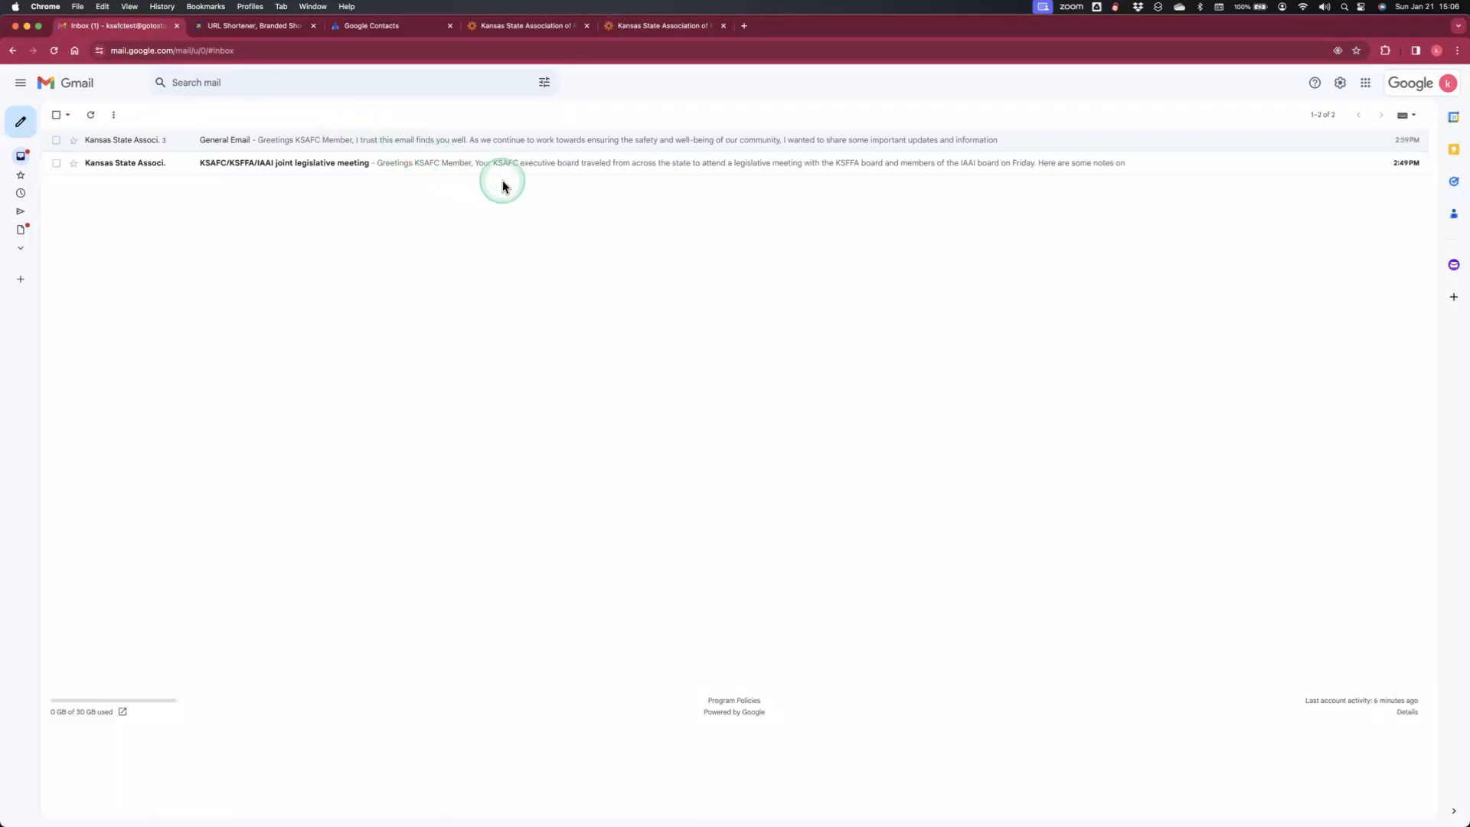
{"action": "left_click", "coordinate": [225, 143]}
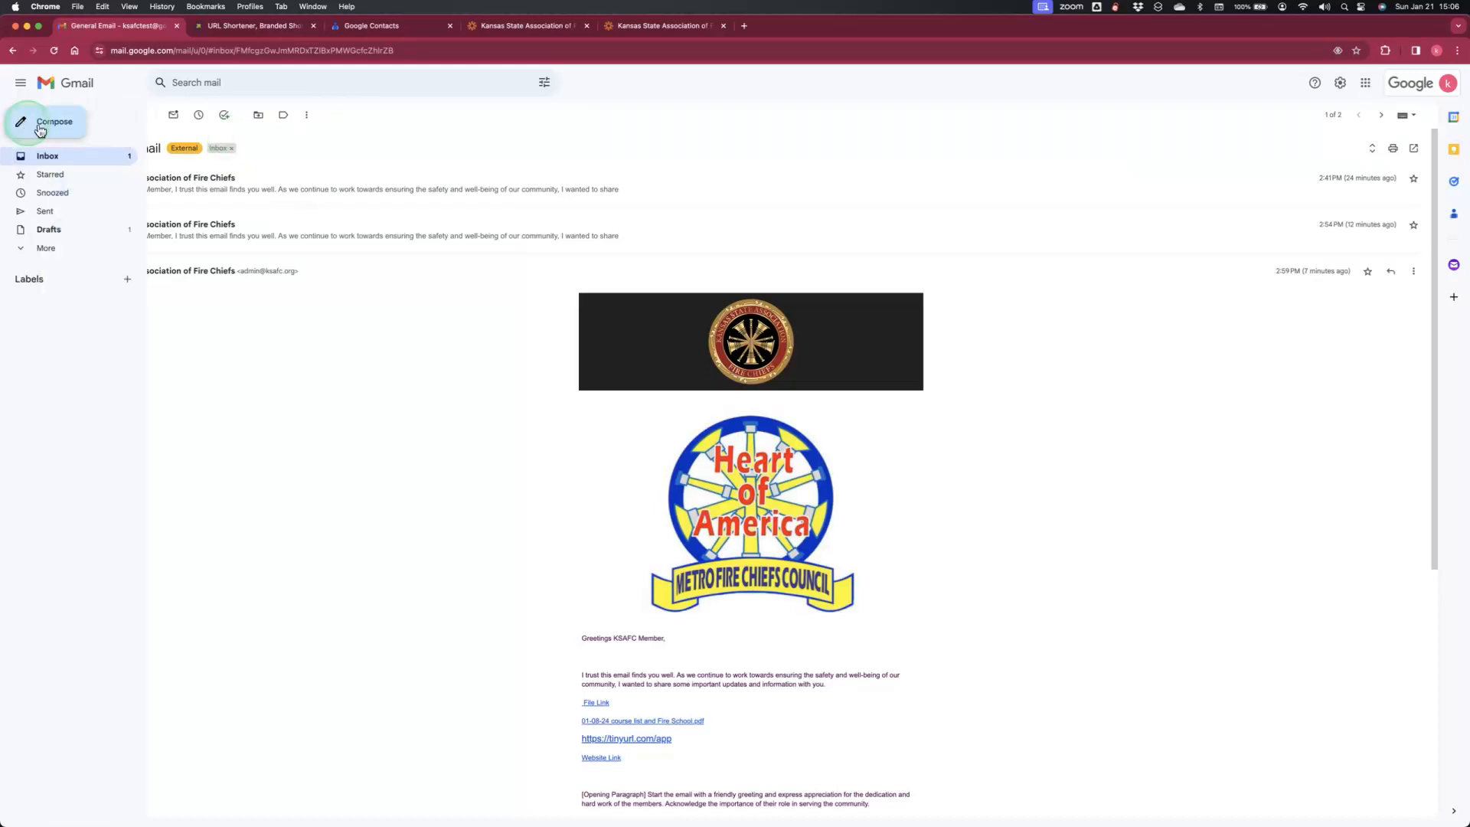
{"action": "left_click", "coordinate": [45, 160]}
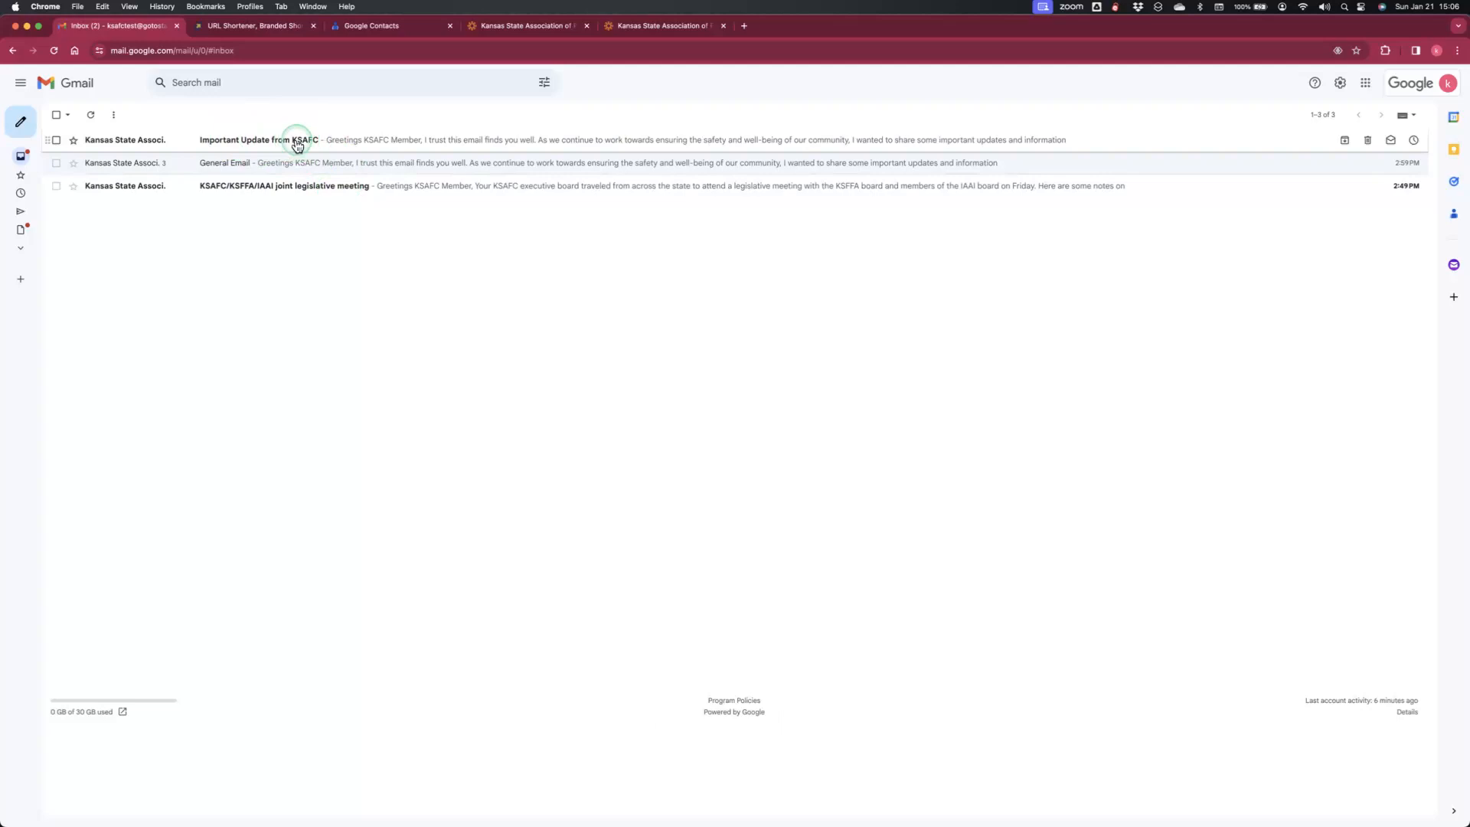
{"action": "left_click", "coordinate": [297, 142]}
{"action": "scroll", "coordinate": [431, 567], "scroll_direction": "down", "scroll_amount": 2}
{"action": "scroll", "coordinate": [431, 567], "scroll_direction": "down", "scroll_amount": 3}
{"action": "scroll", "coordinate": [452, 521], "scroll_direction": "up", "scroll_amount": 2}
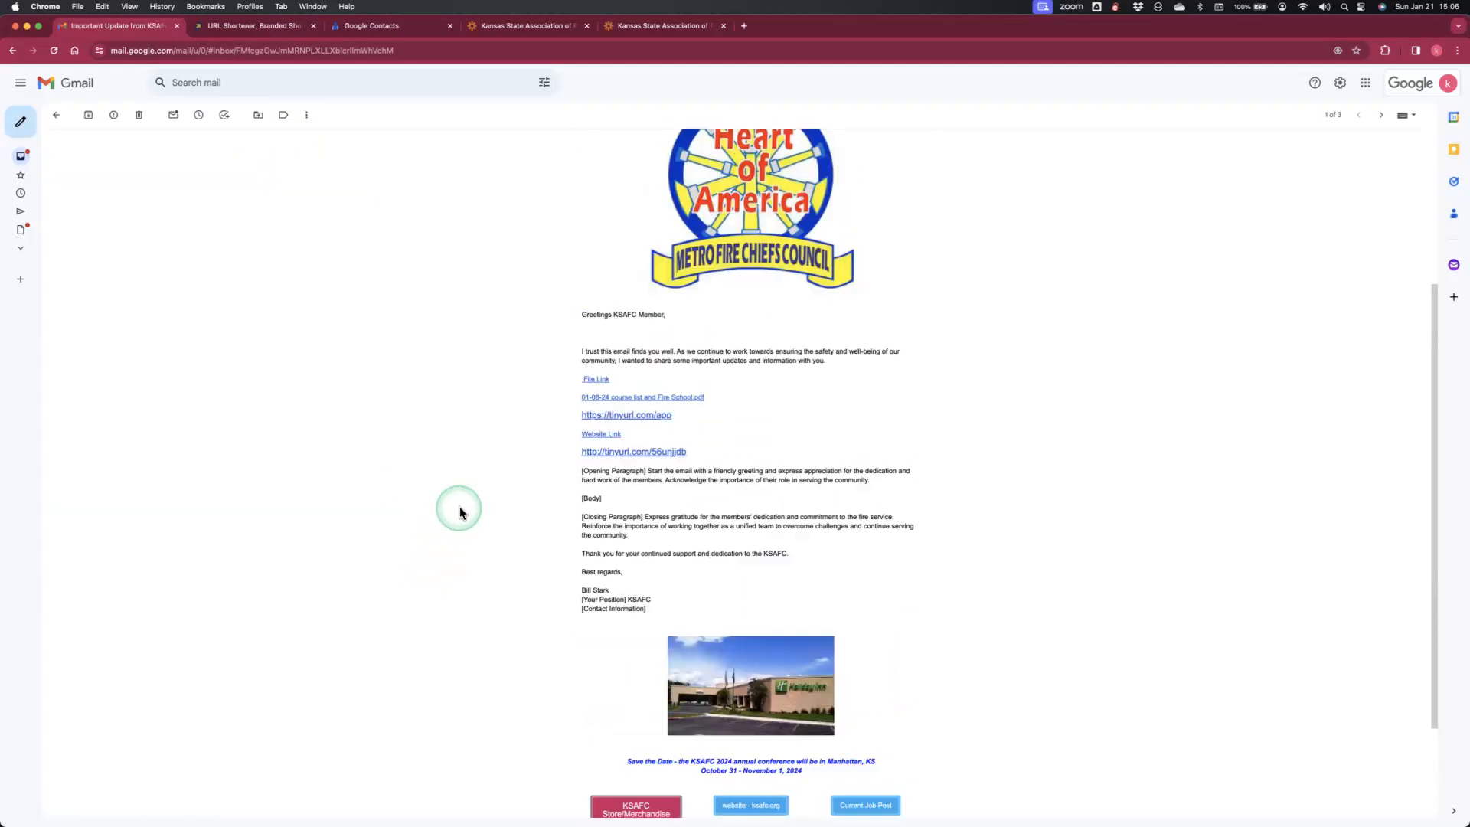
- Test the tinyurl.com/app link and the Website Link in the received email, checking the sent copy in Wild Apricot in between
{"action": "left_click", "coordinate": [640, 418]}
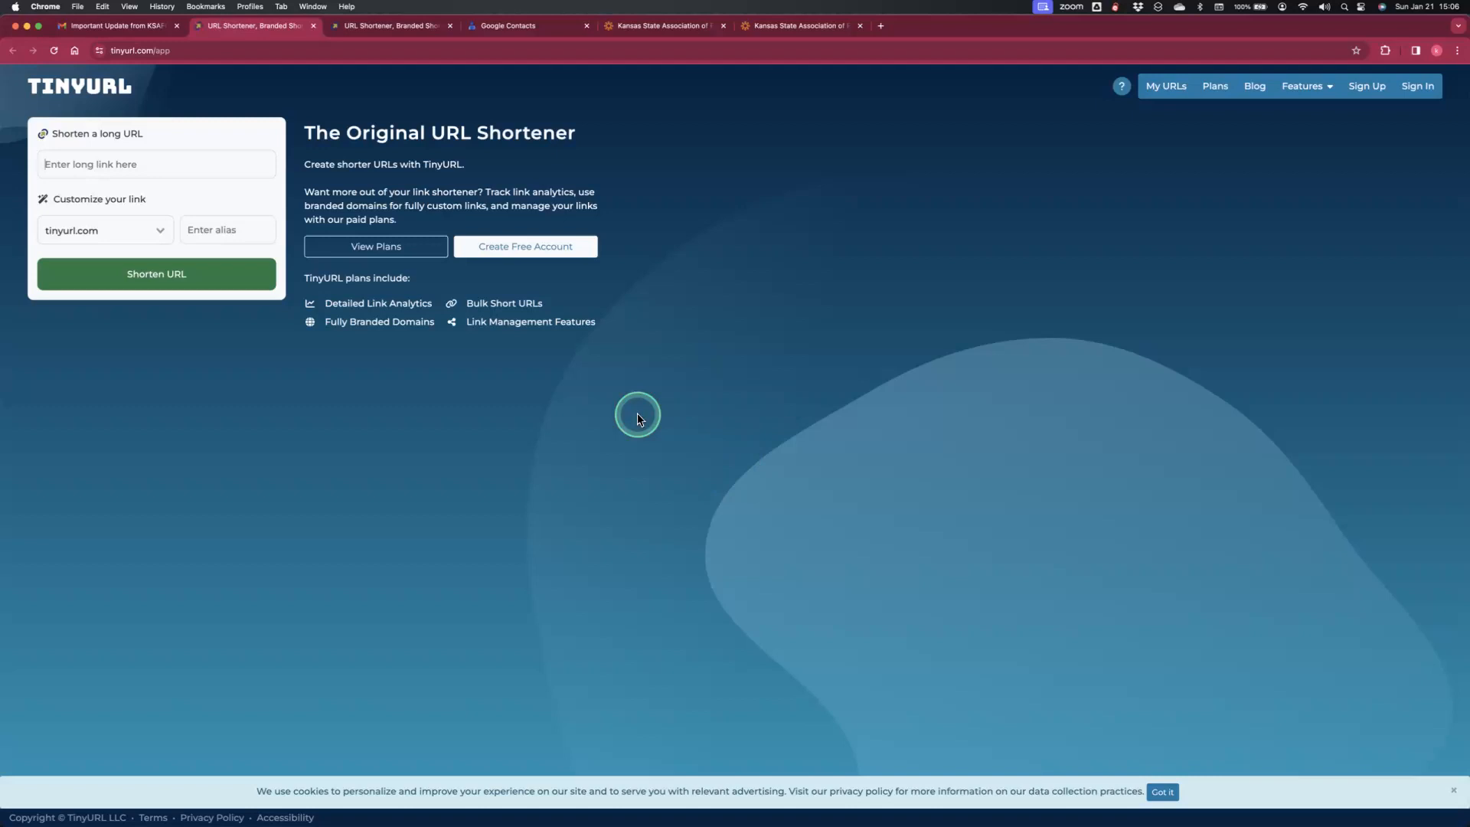
{"action": "left_click", "coordinate": [834, 27]}
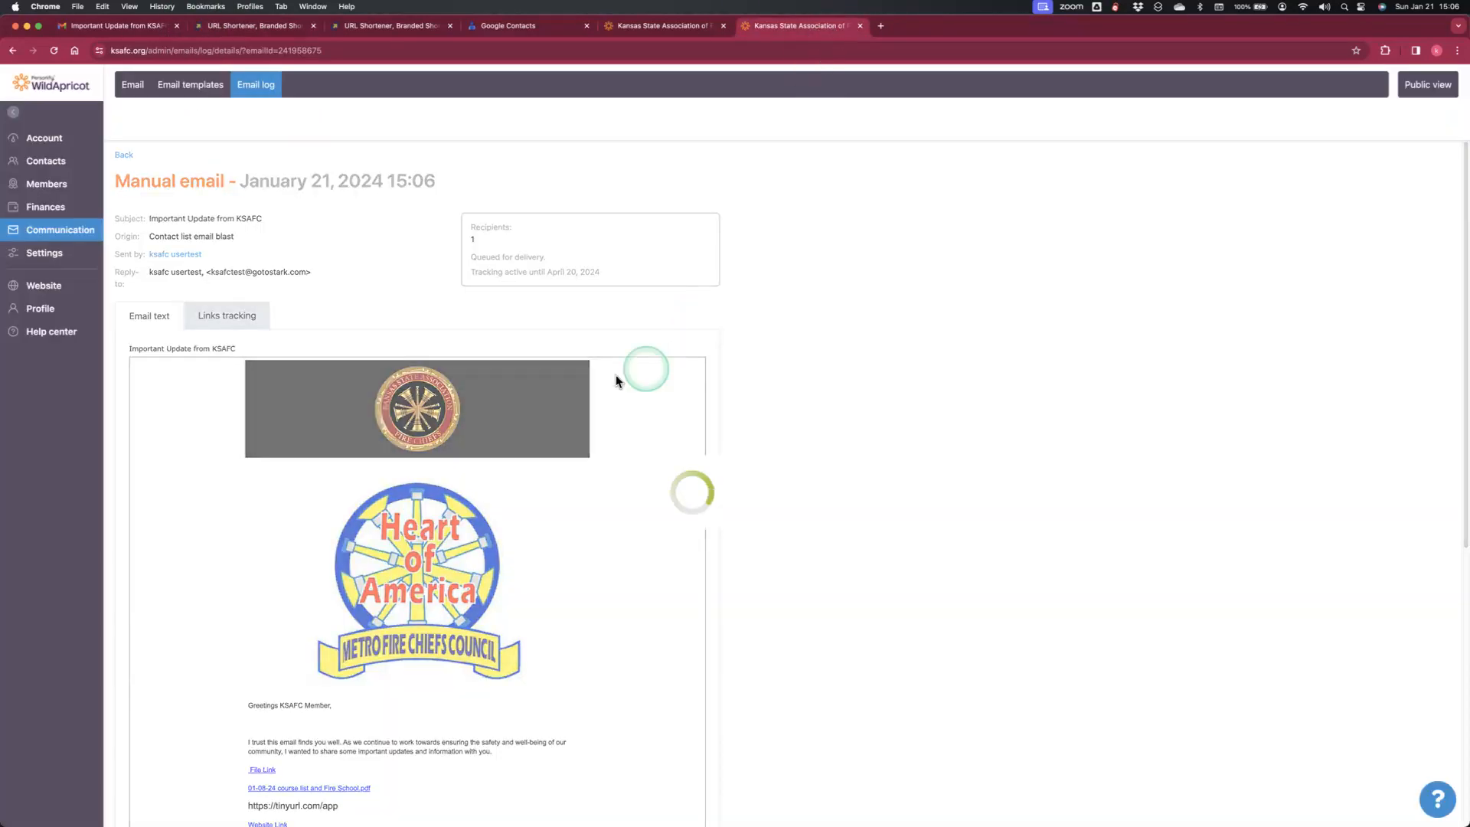
{"action": "scroll", "coordinate": [477, 513], "scroll_direction": "down", "scroll_amount": 5}
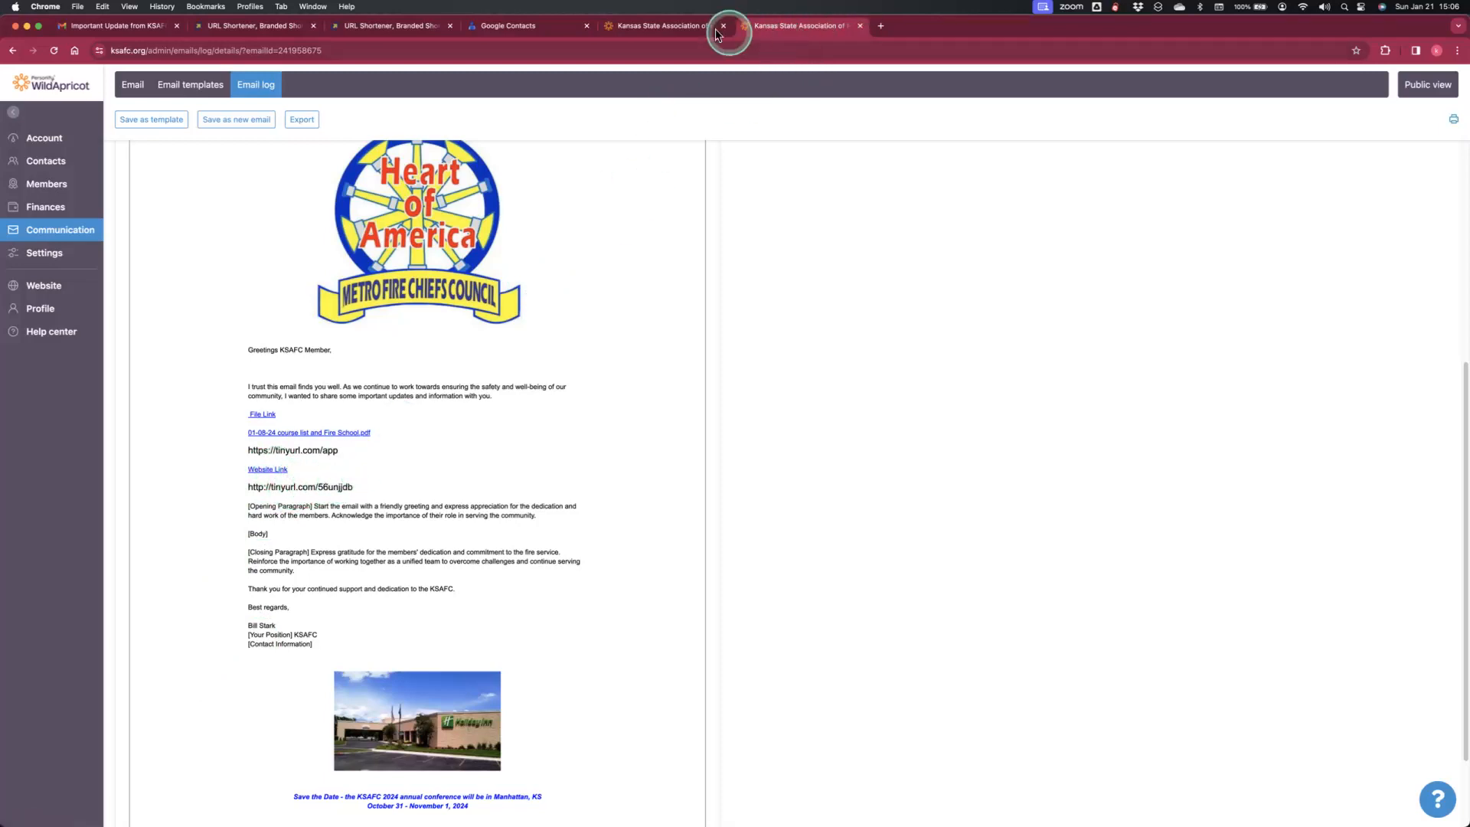
{"action": "left_click", "coordinate": [107, 25]}
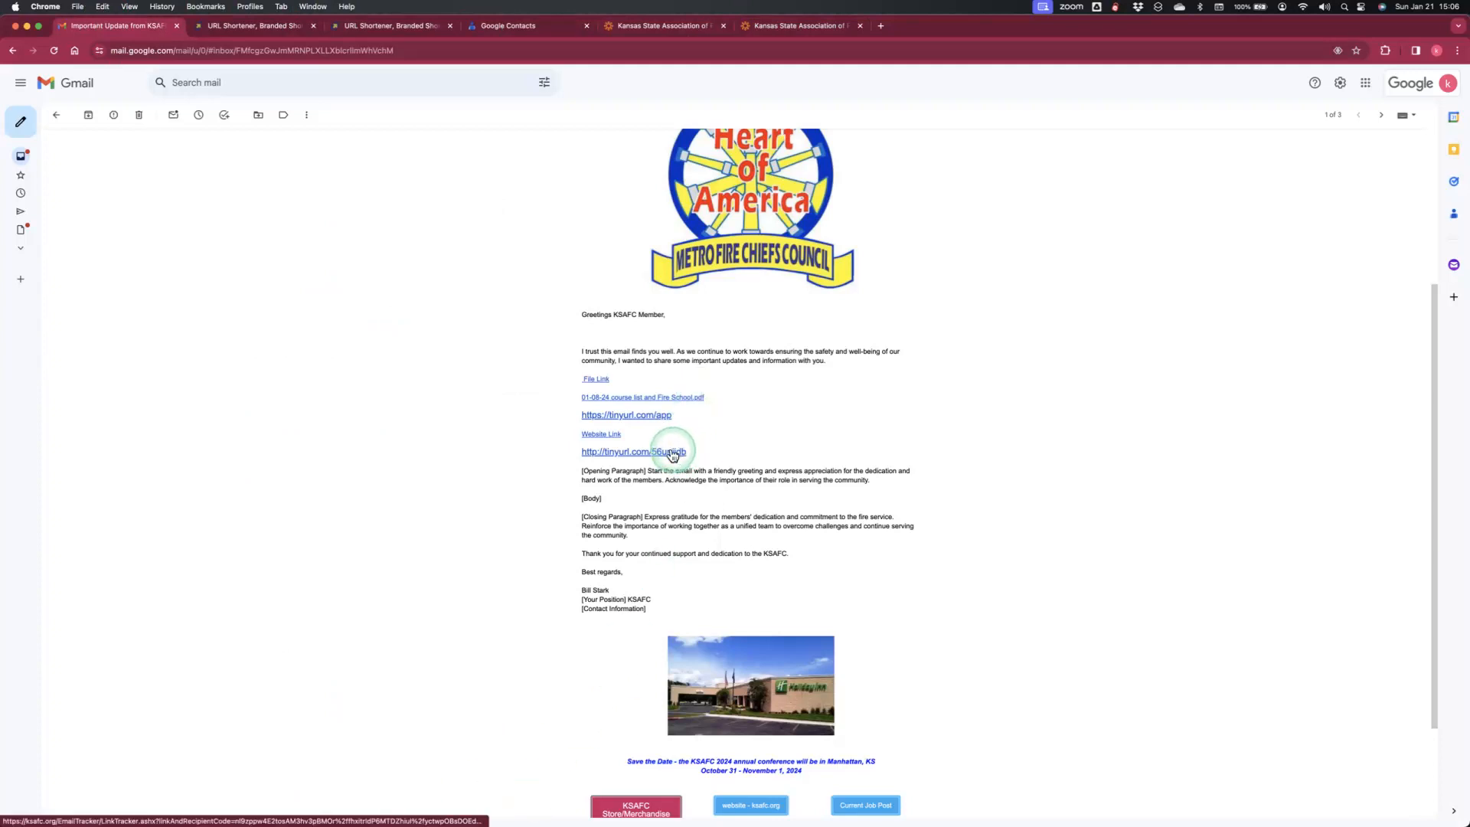
{"action": "left_click", "coordinate": [601, 435]}
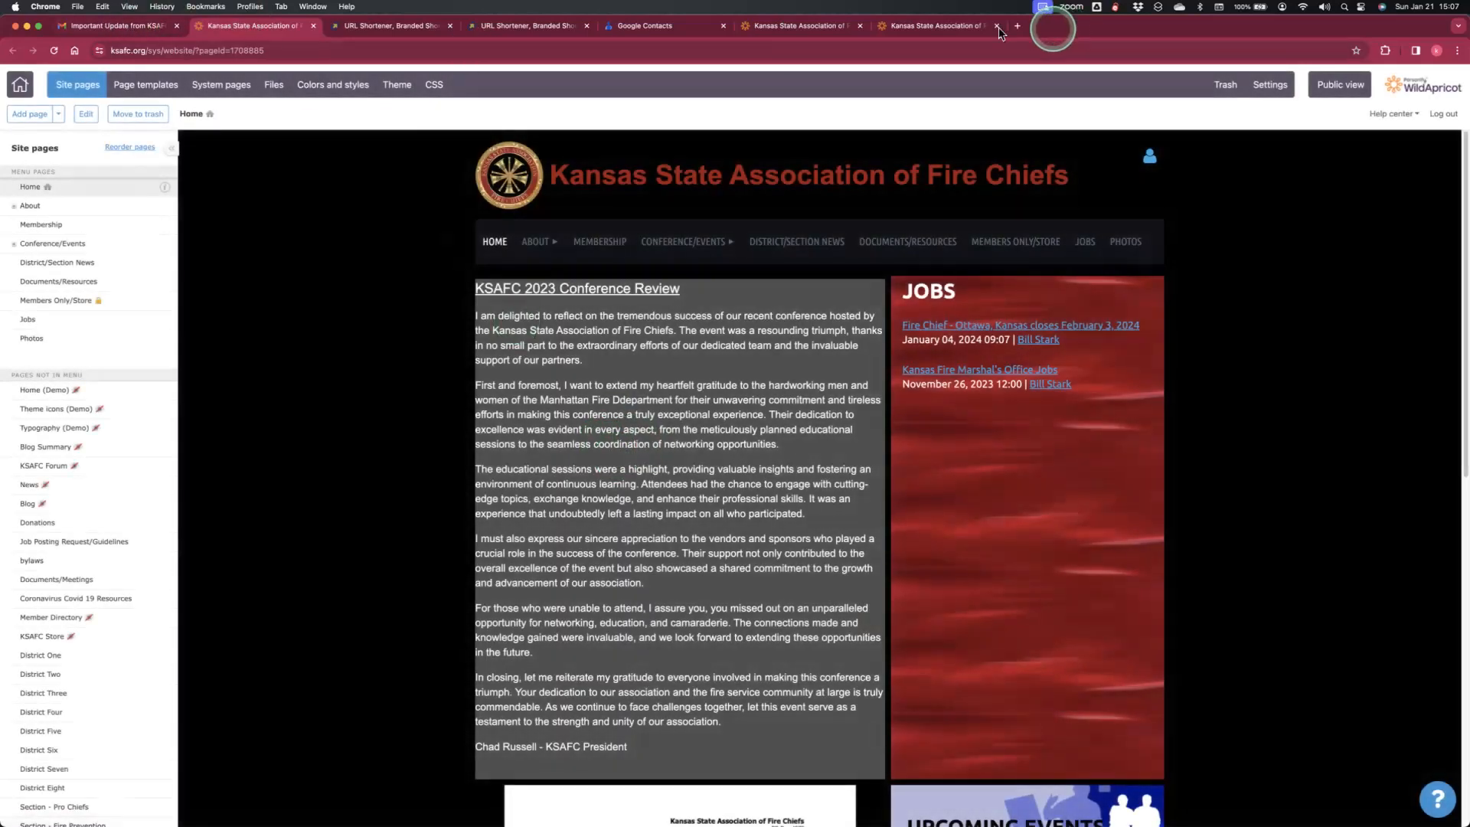
{"action": "left_click", "coordinate": [938, 27]}
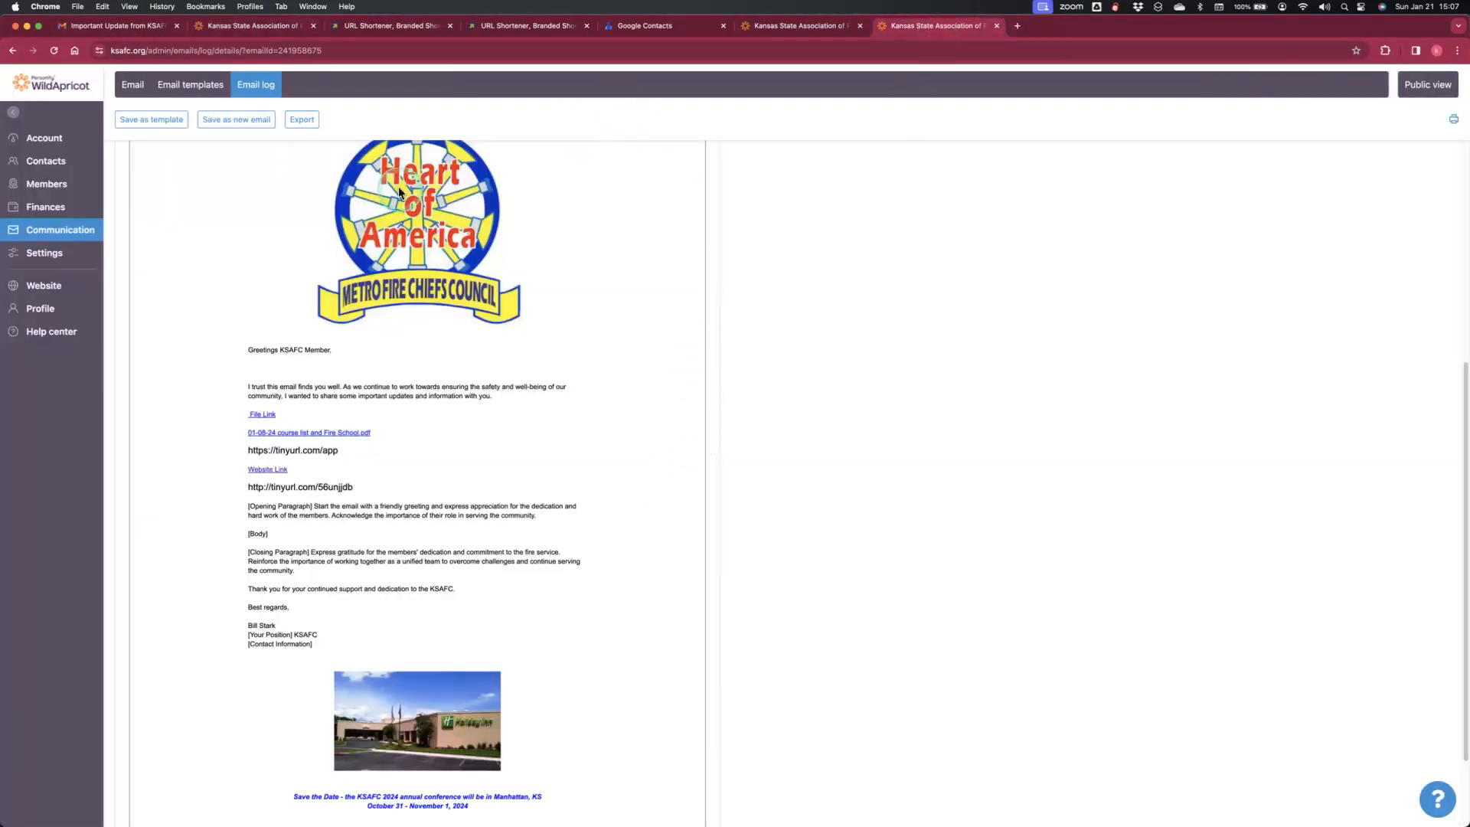
{"action": "left_click", "coordinate": [810, 30]}
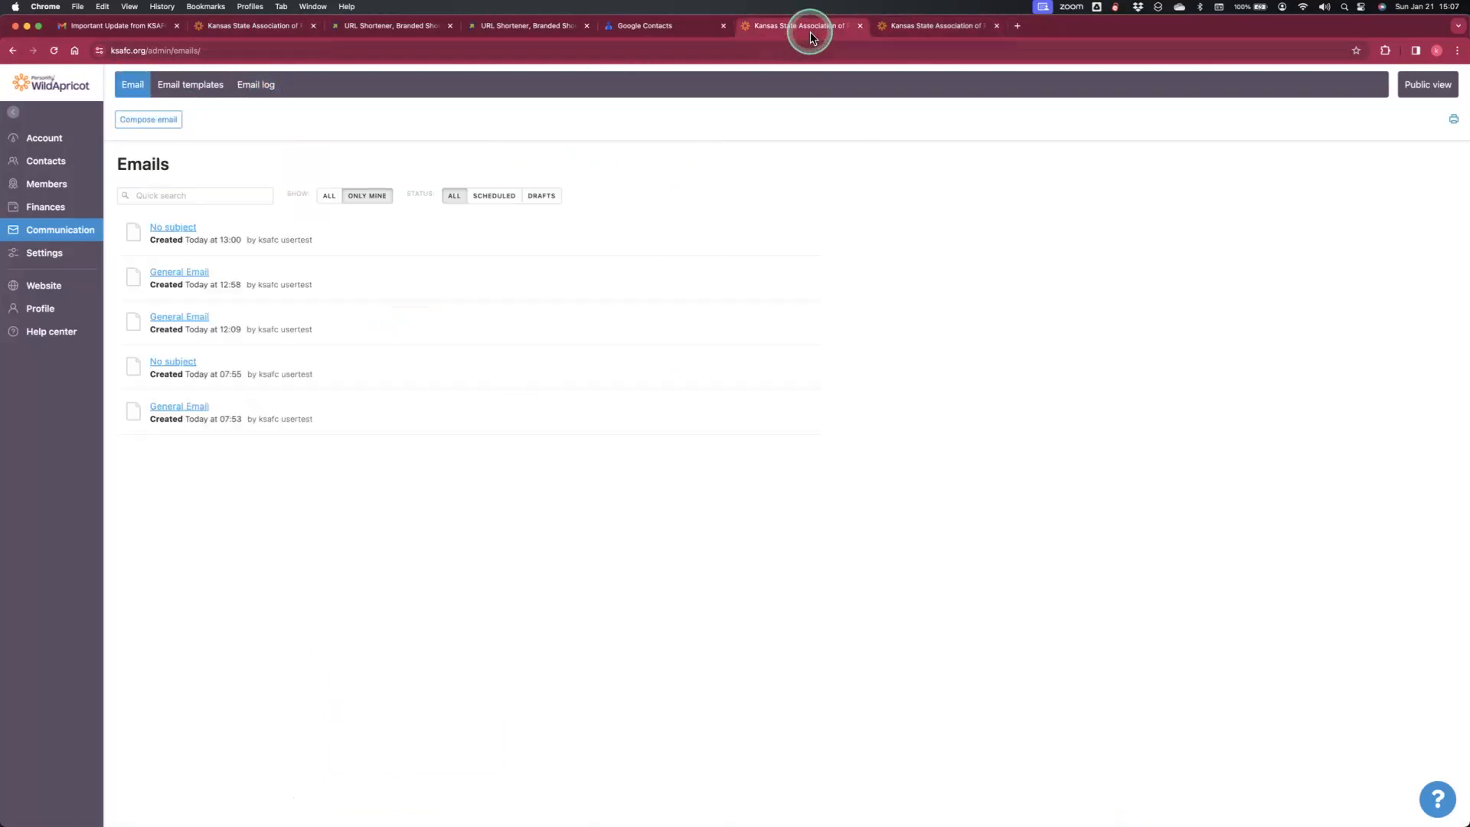
{"action": "left_click", "coordinate": [943, 28]}
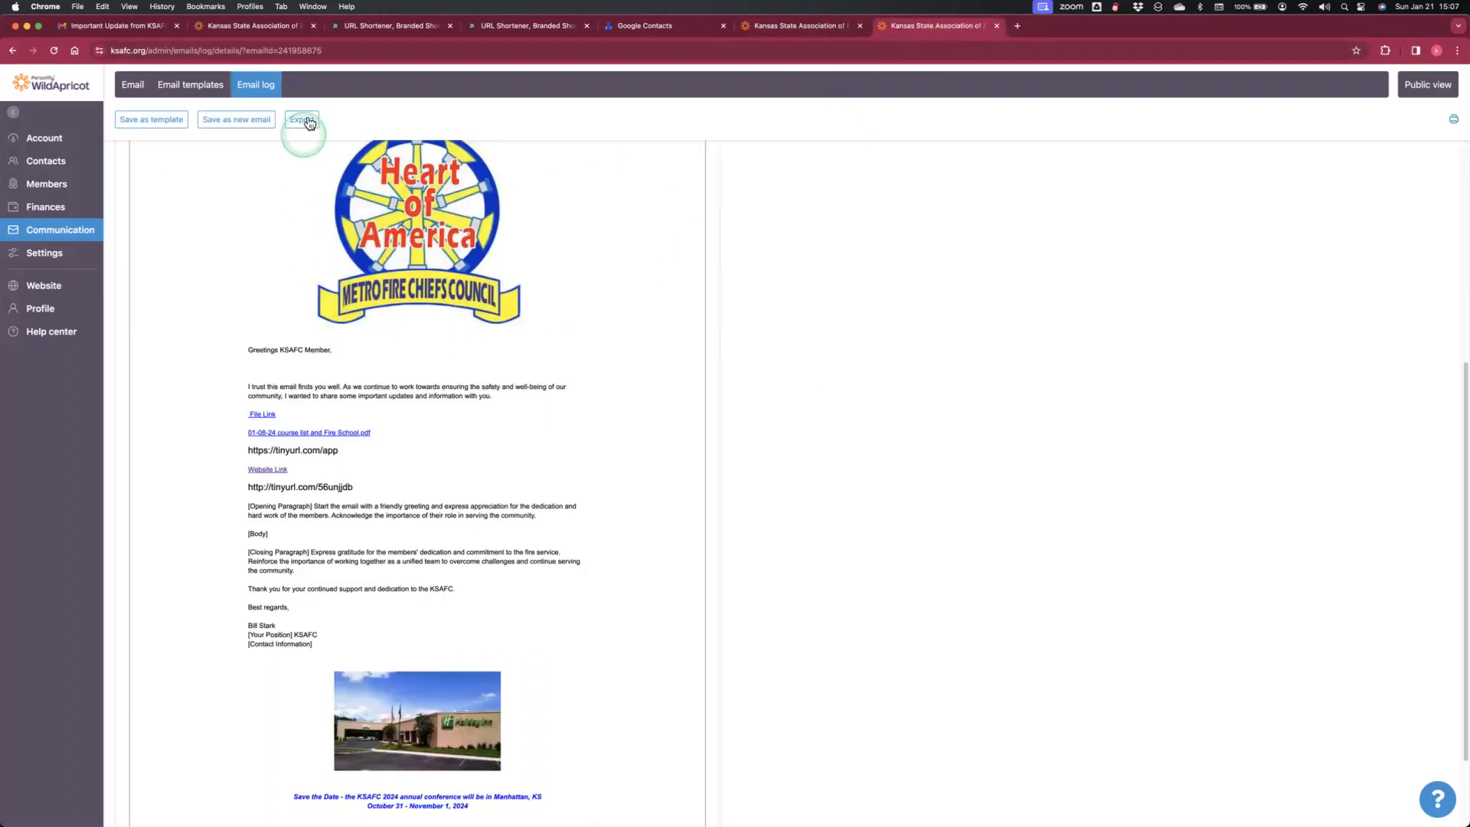
{"action": "left_click", "coordinate": [262, 90]}
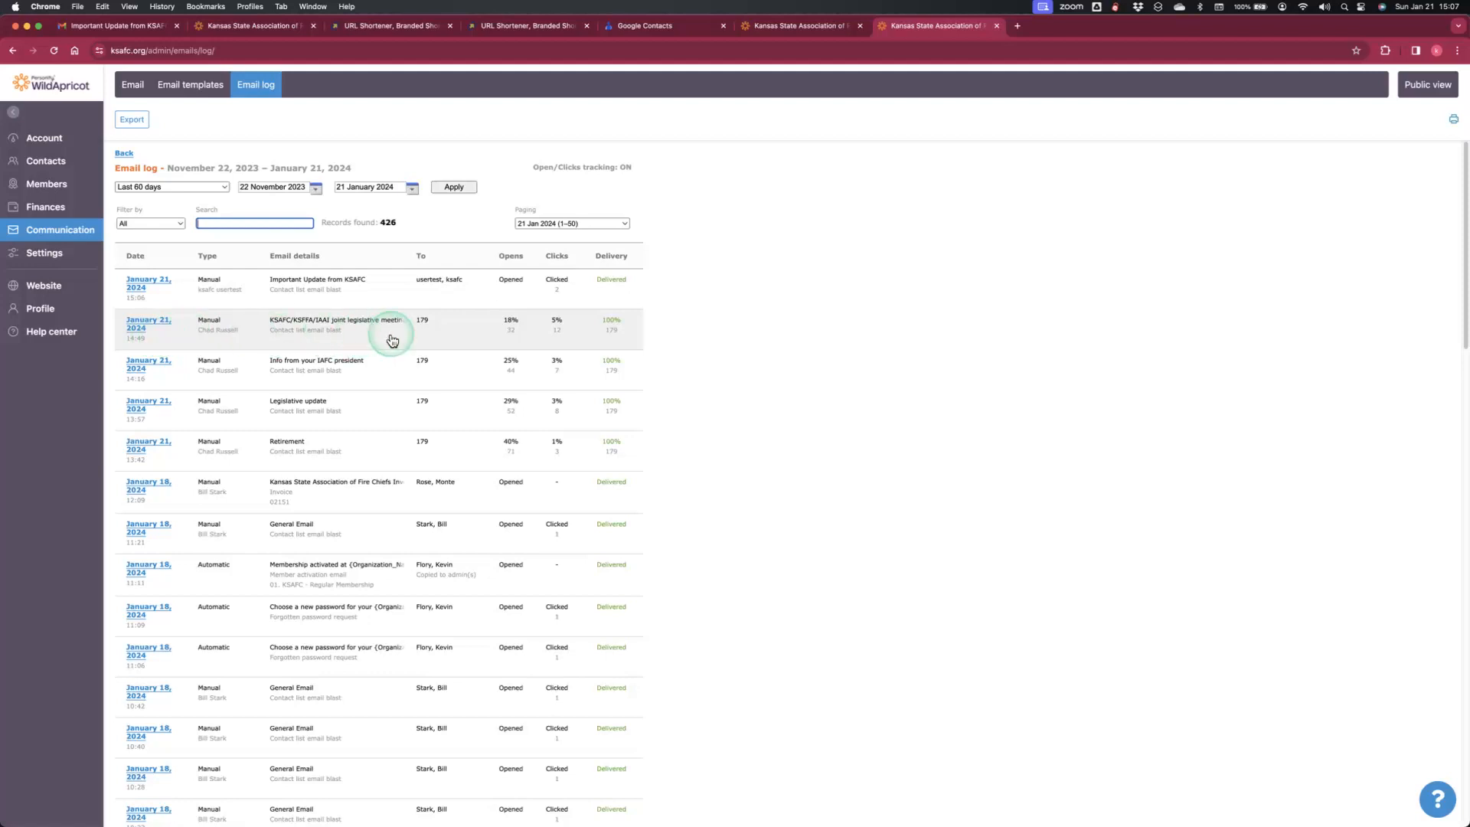
{"action": "left_click", "coordinate": [142, 293]}
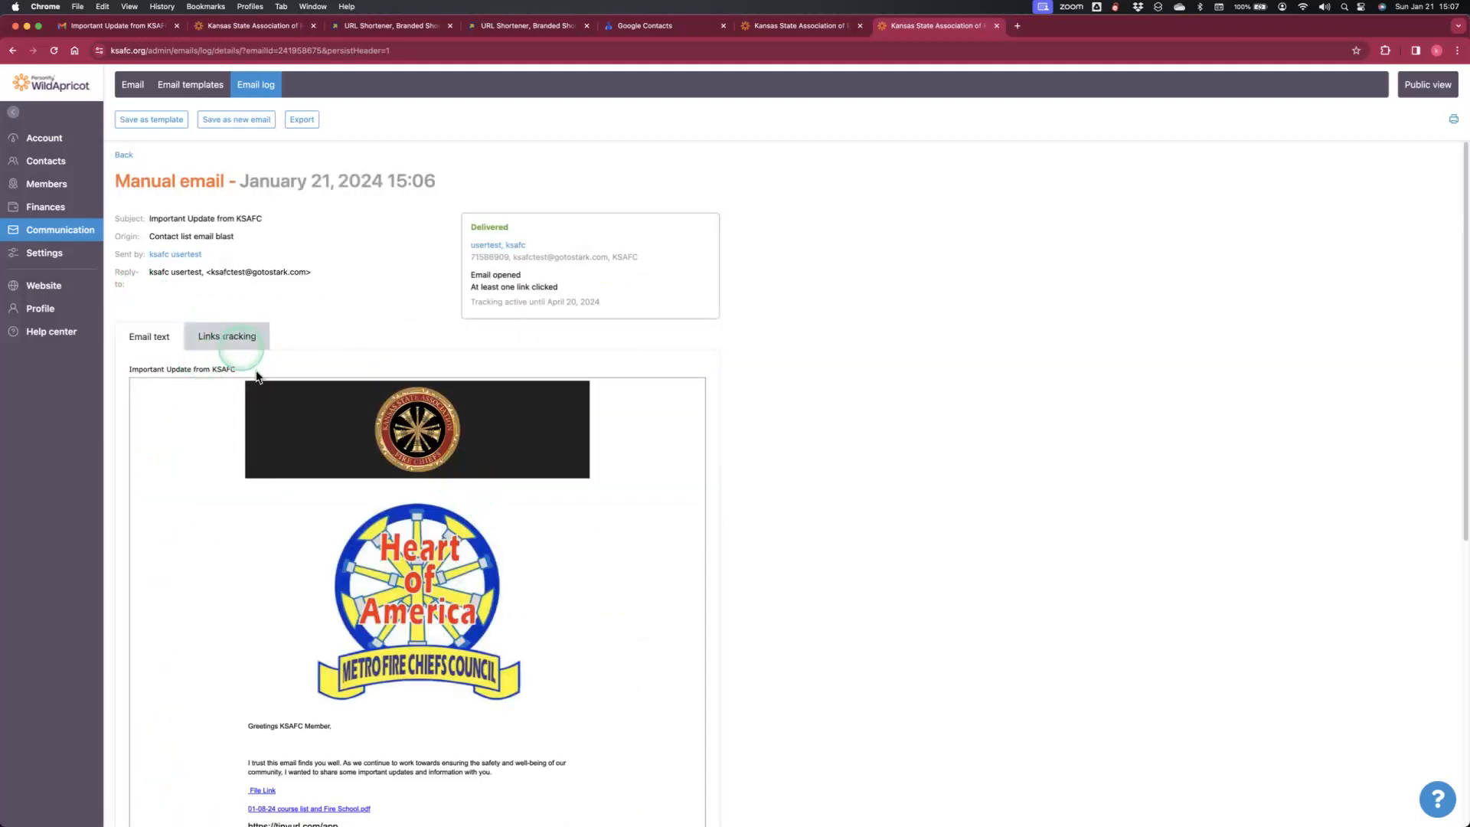
- Review the logged email's text and its links tracking, and go back to the email's details
{"action": "scroll", "coordinate": [577, 519], "scroll_direction": "down", "scroll_amount": 3}
{"action": "scroll", "coordinate": [567, 520], "scroll_direction": "up", "scroll_amount": 3}
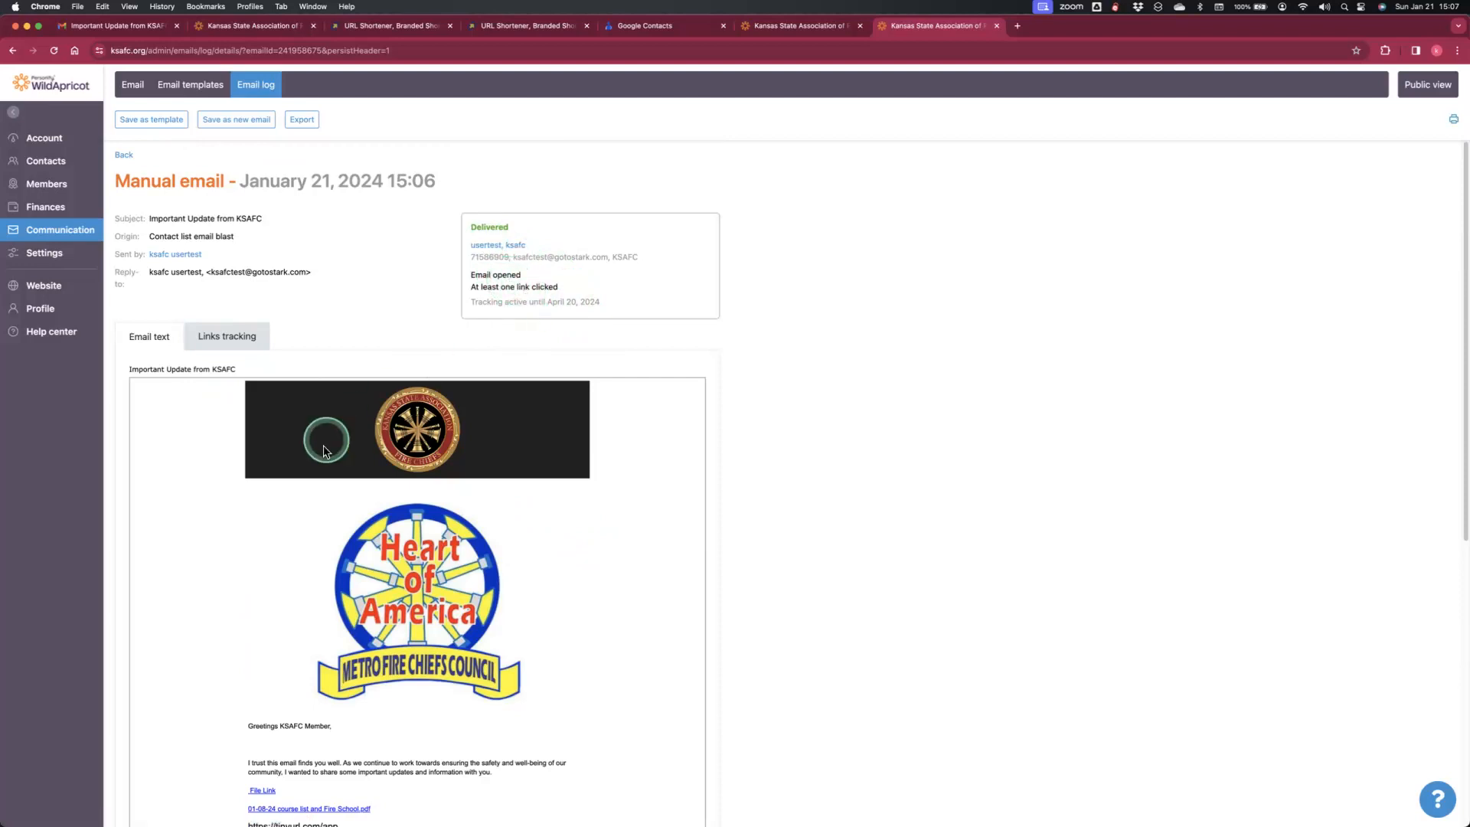
{"action": "scroll", "coordinate": [499, 513], "scroll_direction": "down", "scroll_amount": 6}
{"action": "scroll", "coordinate": [498, 513], "scroll_direction": "up", "scroll_amount": 6}
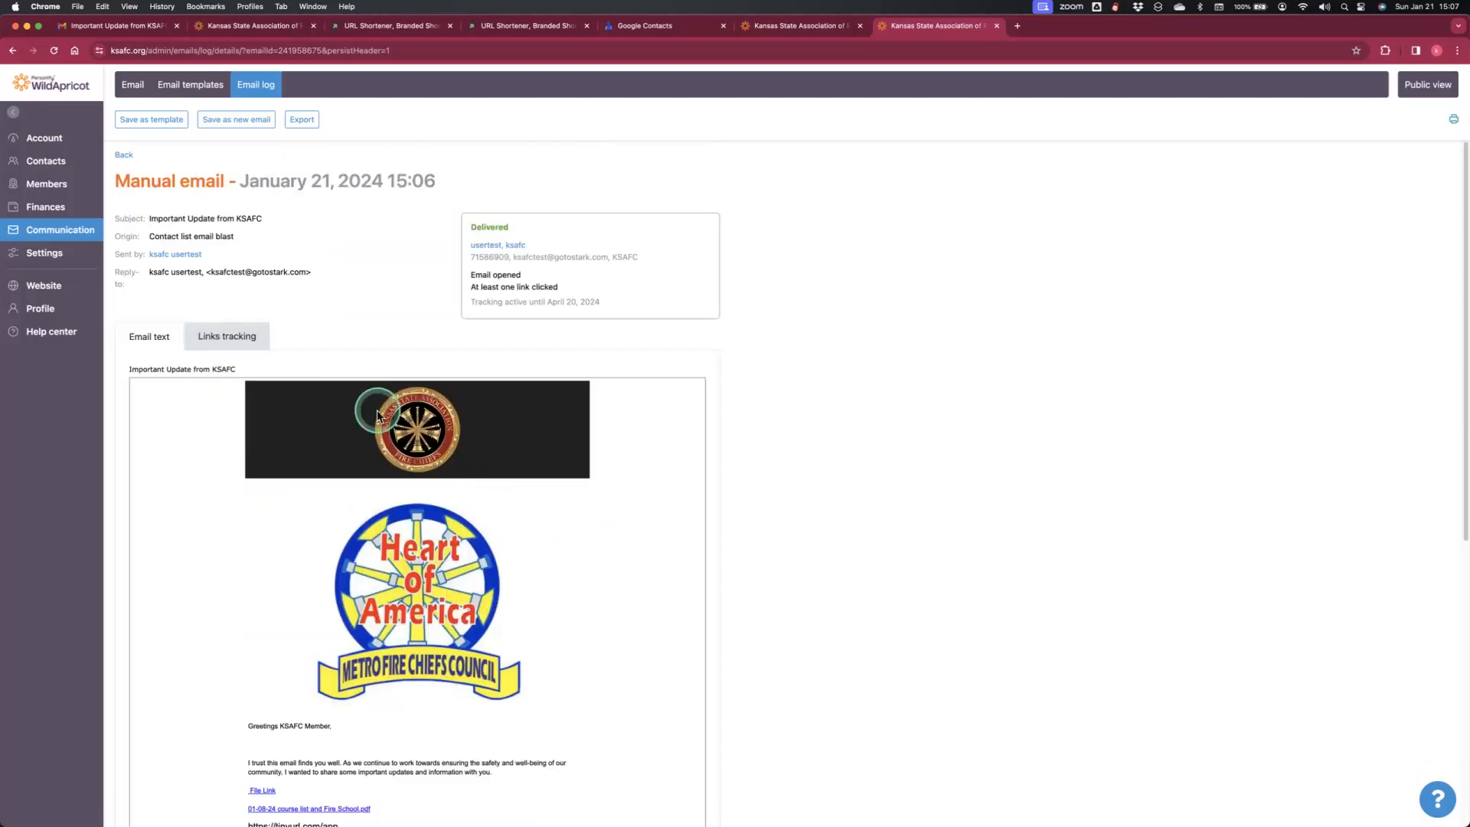
{"action": "left_click", "coordinate": [245, 341]}
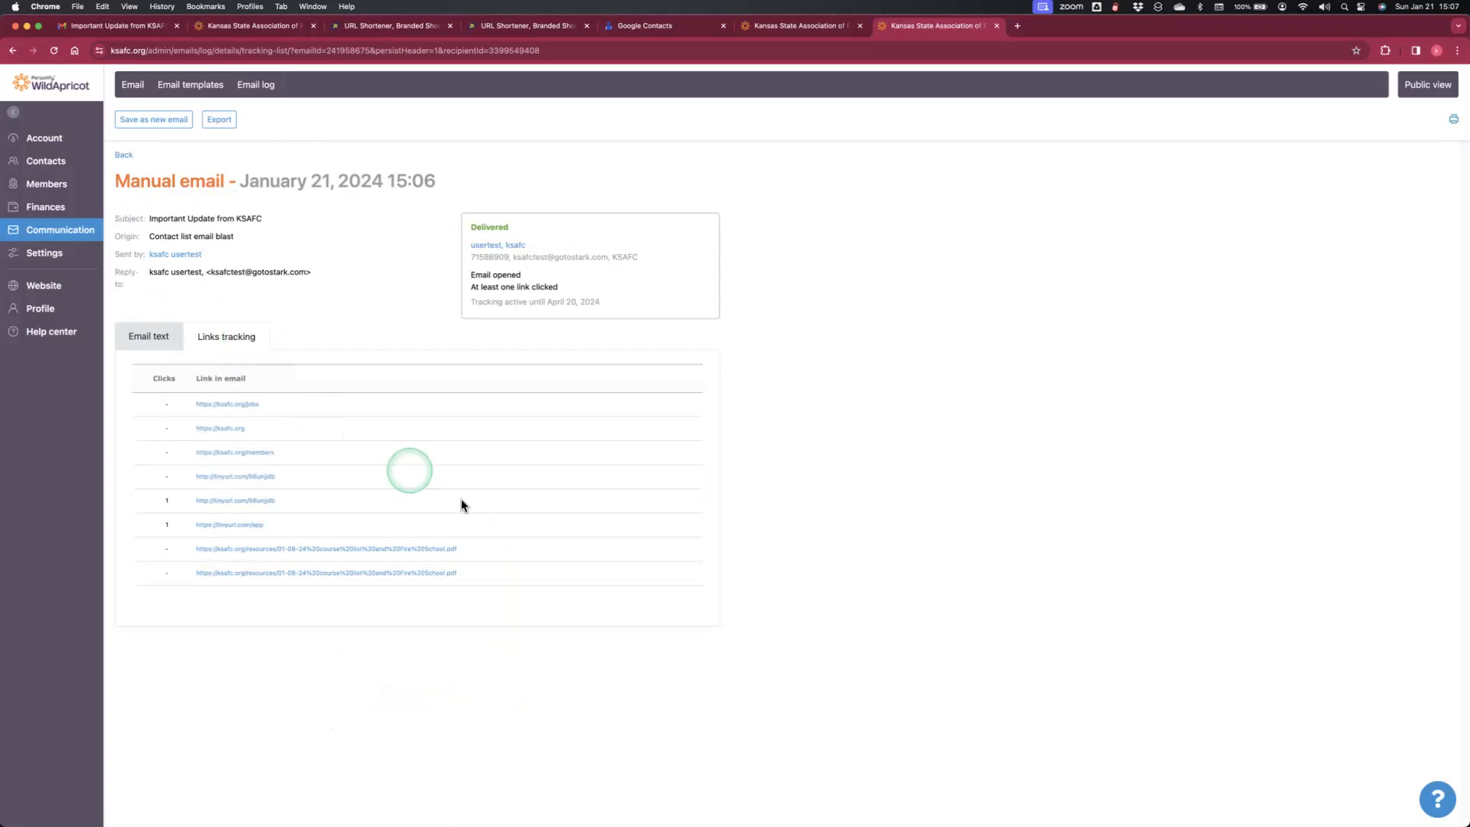
{"action": "left_click", "coordinate": [126, 156]}
{"action": "left_click", "coordinate": [436, 193]}
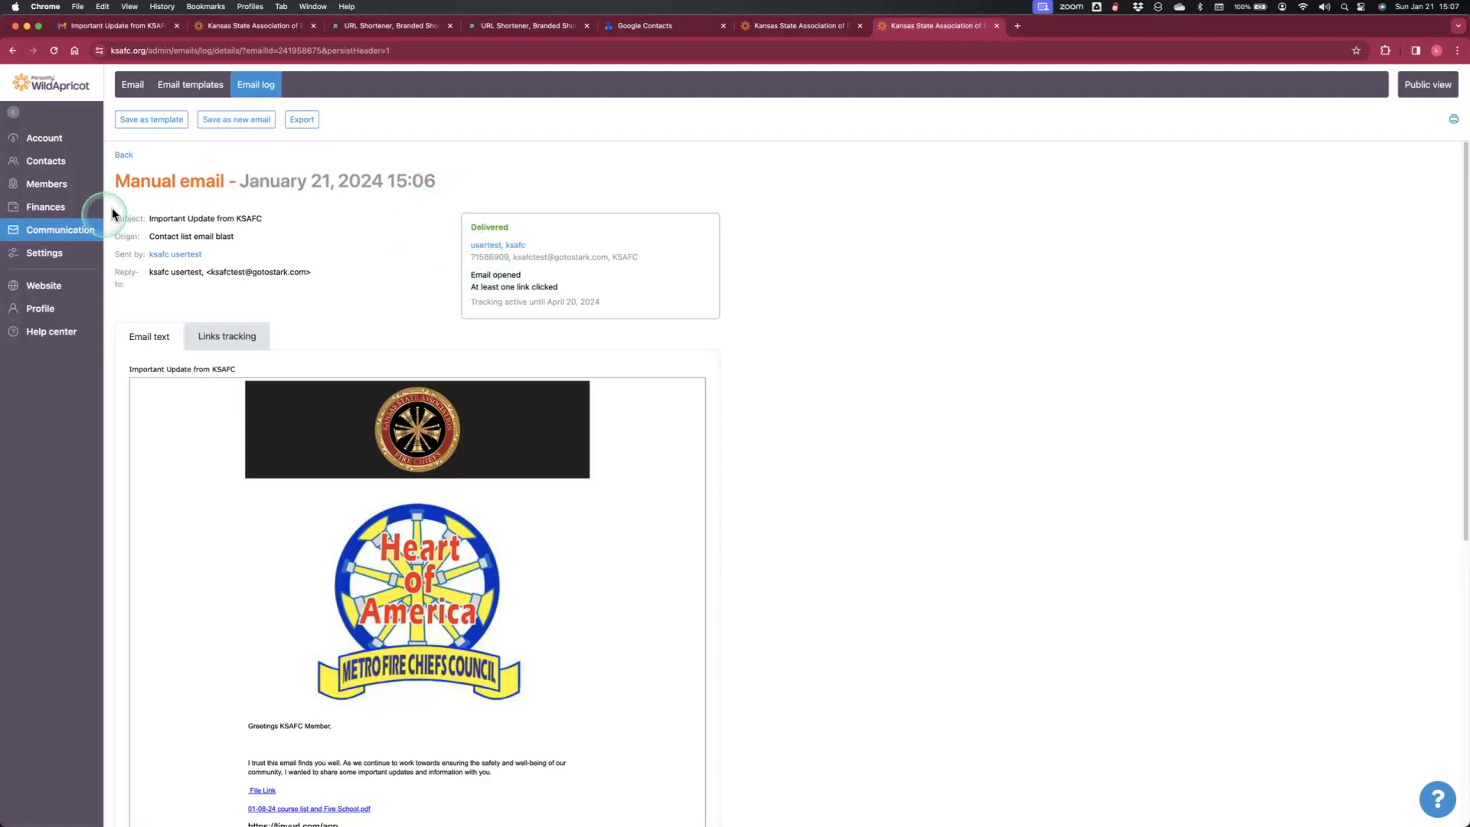
- Revisit the communication email list, go to the saved member searches and run the District 6 Members search
{"action": "left_click", "coordinate": [55, 238]}
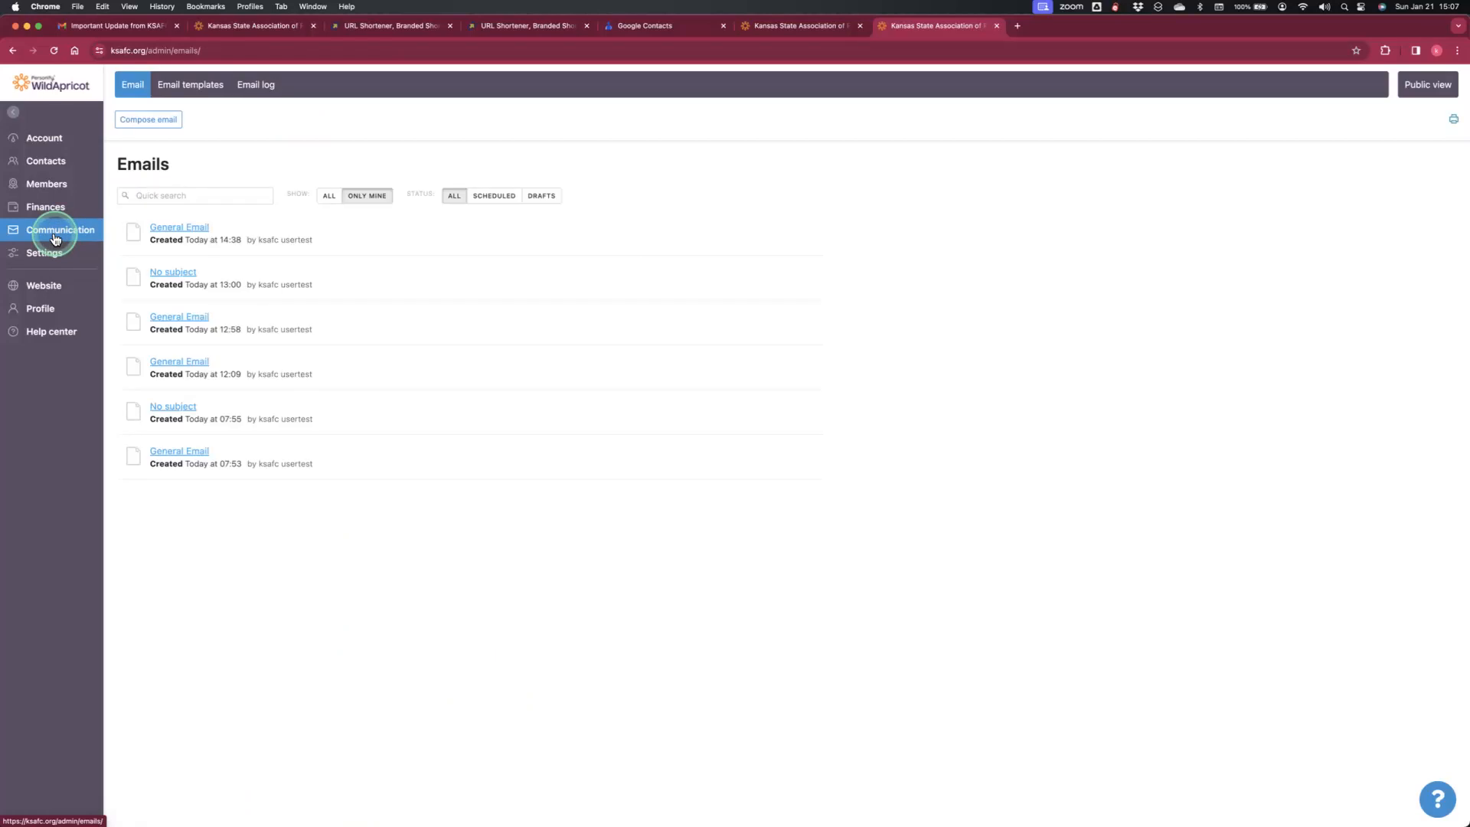
{"action": "left_click", "coordinate": [48, 188]}
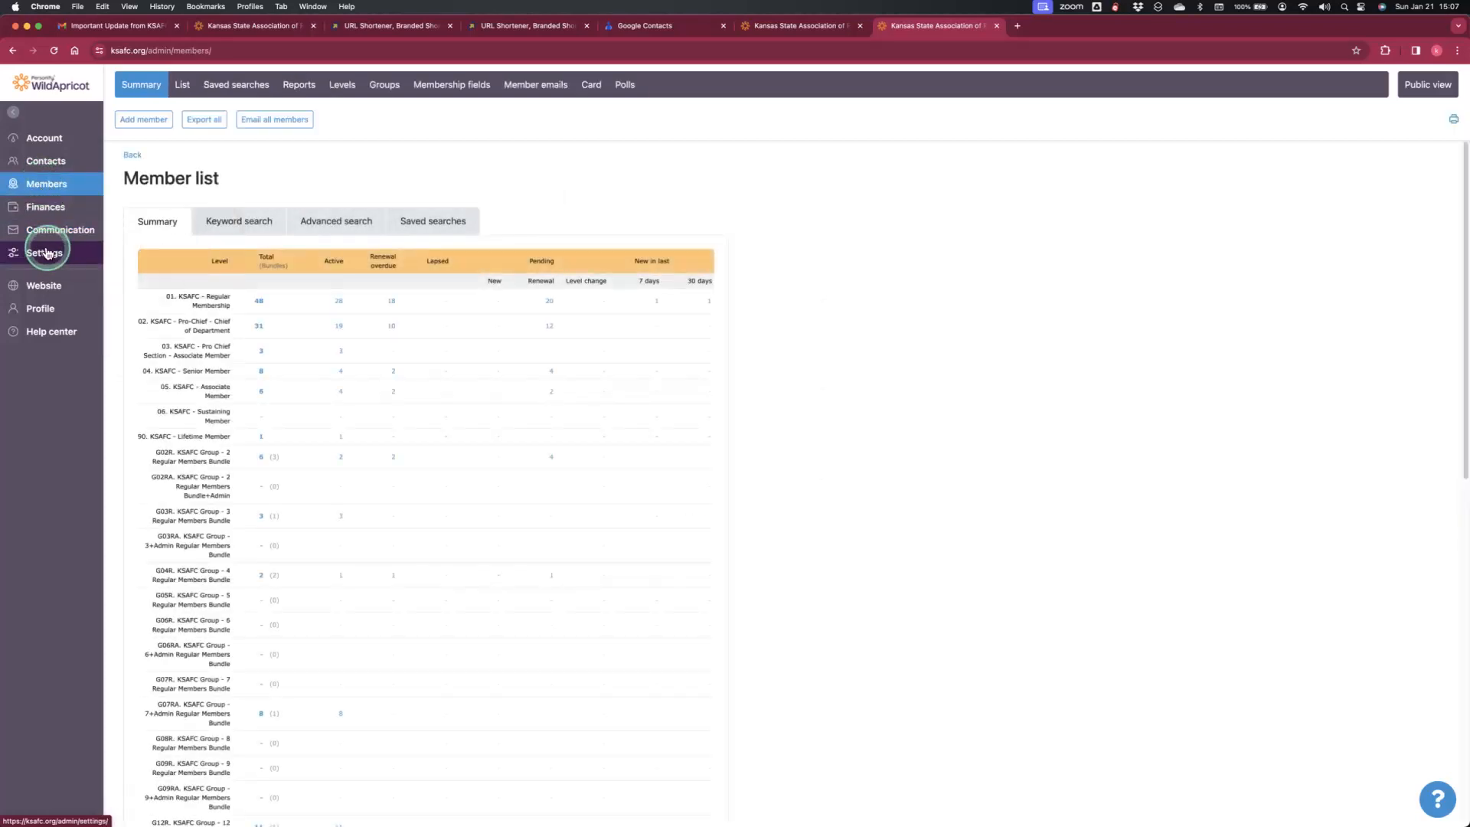
{"action": "left_click", "coordinate": [437, 228]}
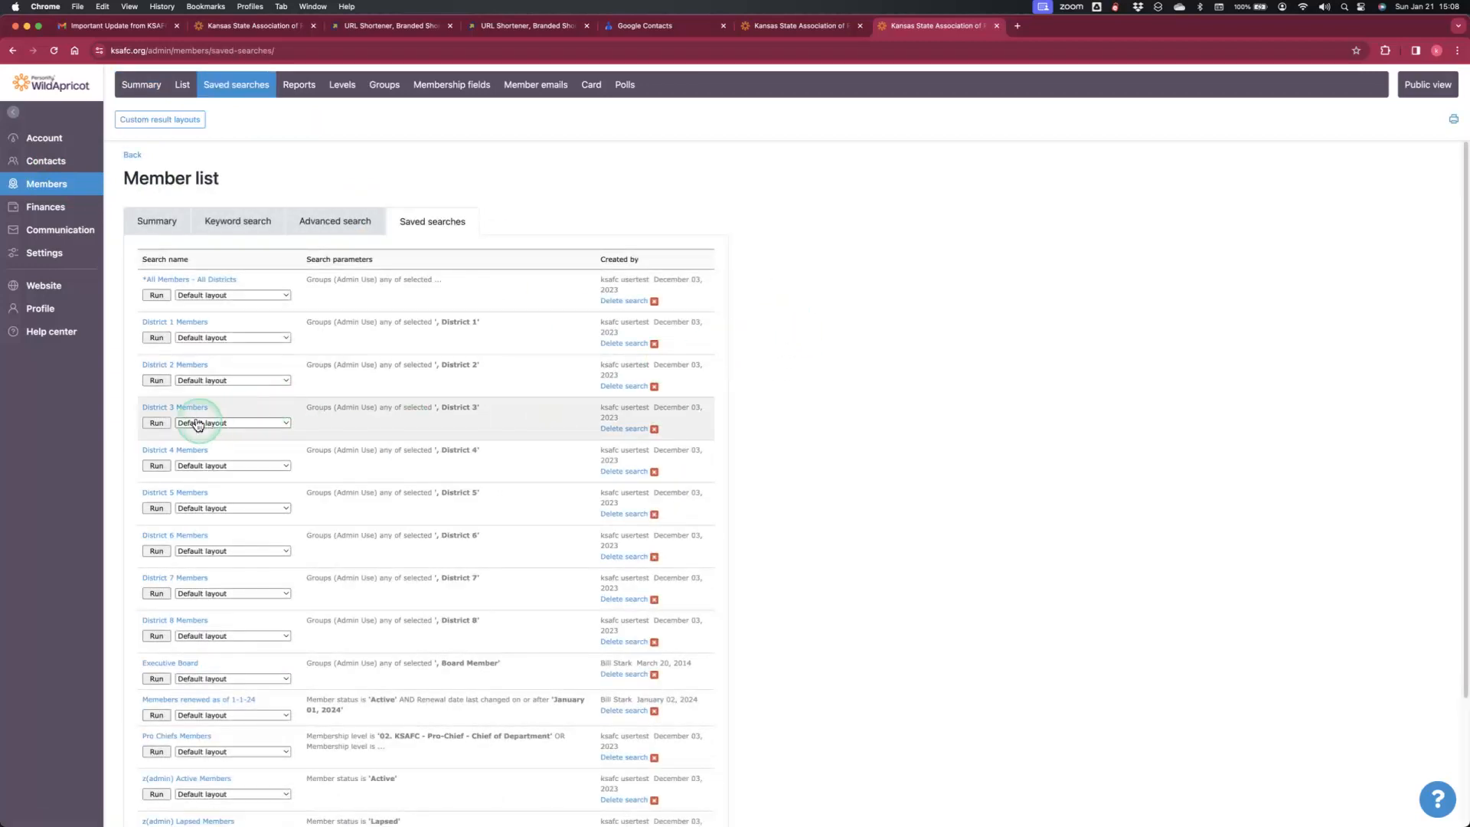
{"action": "scroll", "coordinate": [230, 503], "scroll_direction": "down", "scroll_amount": 4}
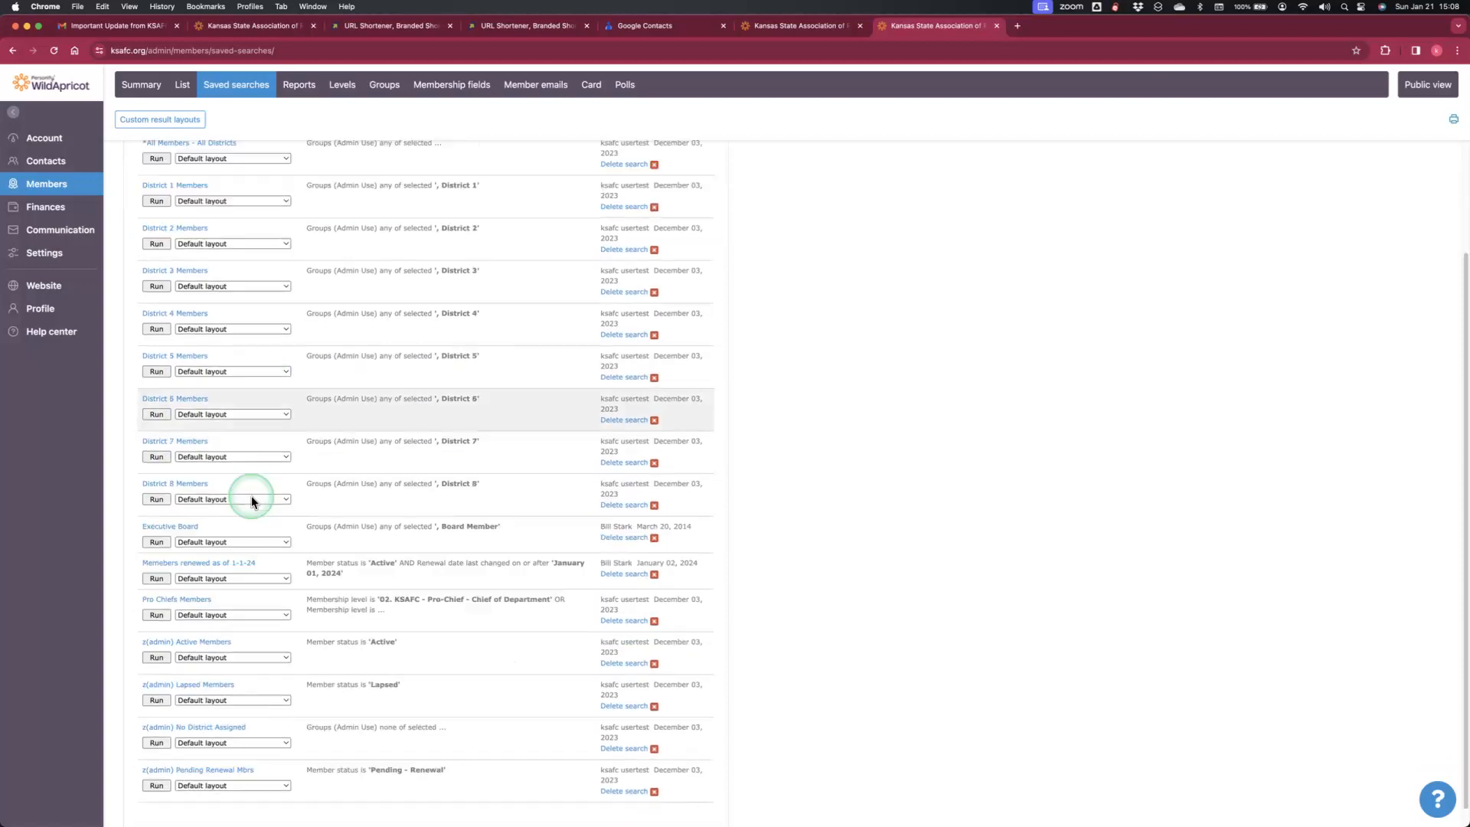
{"action": "left_click", "coordinate": [156, 415]}
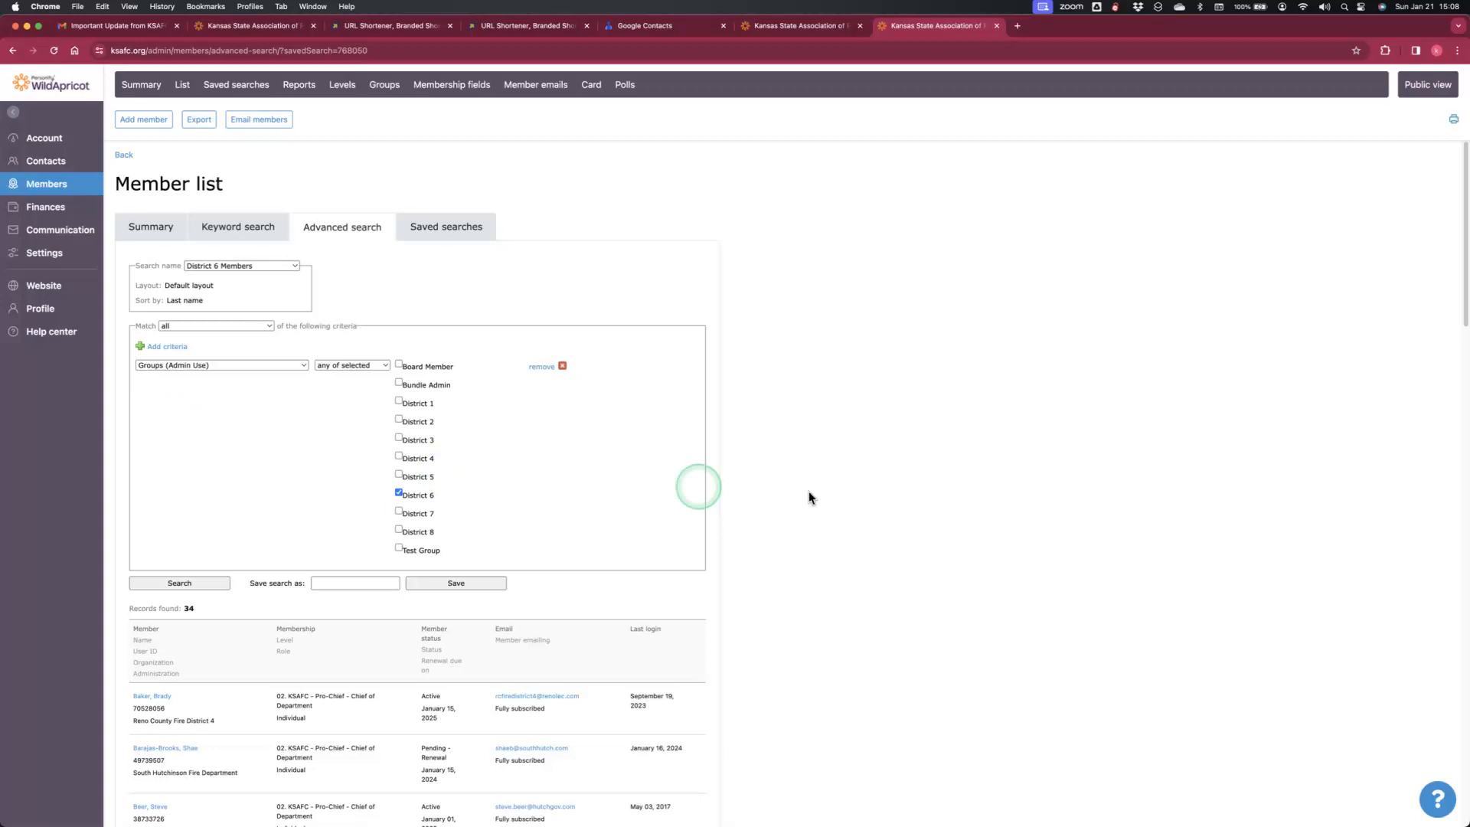
- Examine the full list of District 6 members and the criteria of the saved search
{"action": "scroll", "coordinate": [774, 519], "scroll_direction": "down", "scroll_amount": 15}
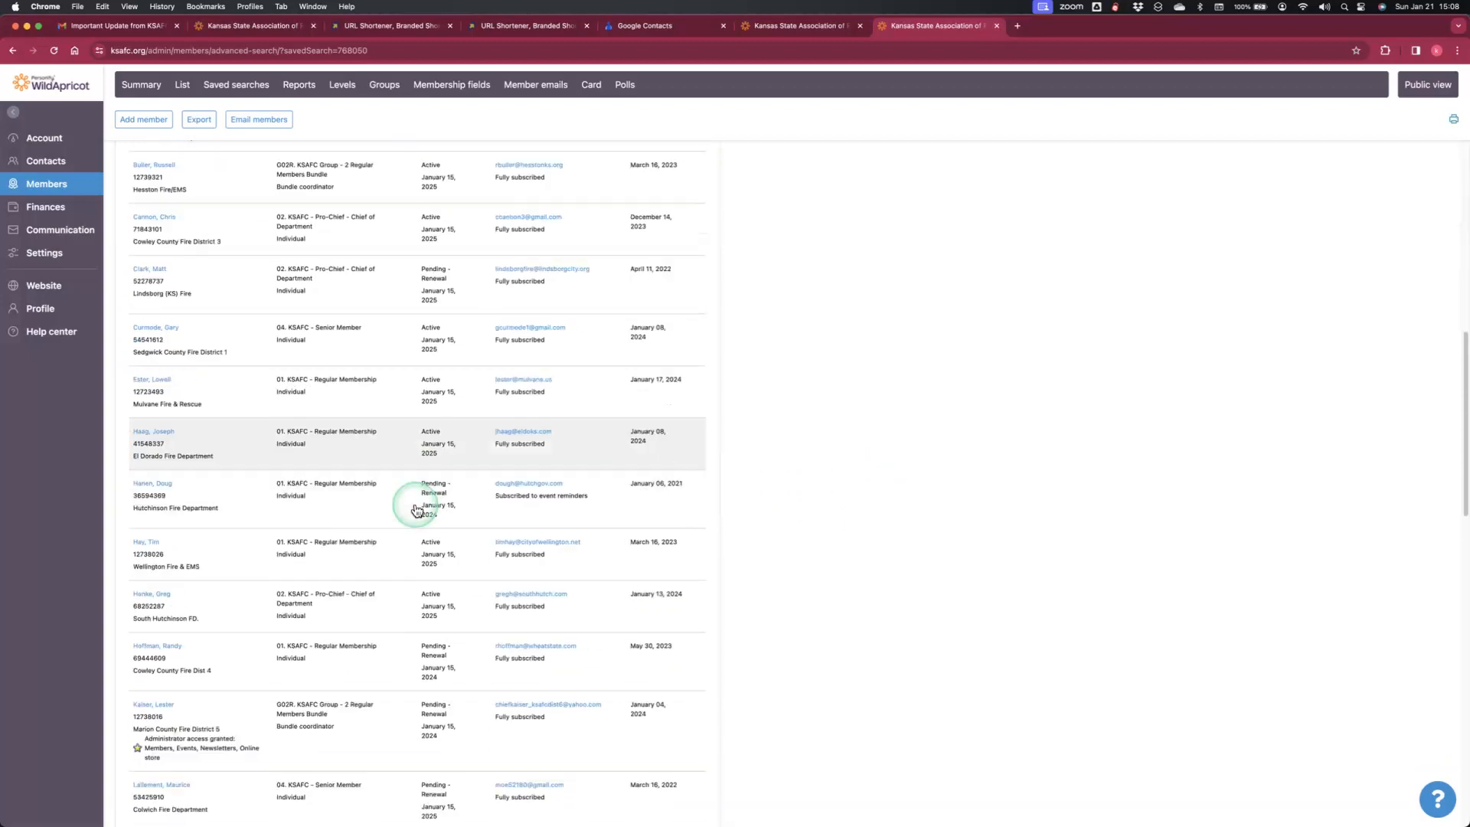
{"action": "scroll", "coordinate": [416, 507], "scroll_direction": "down", "scroll_amount": 10}
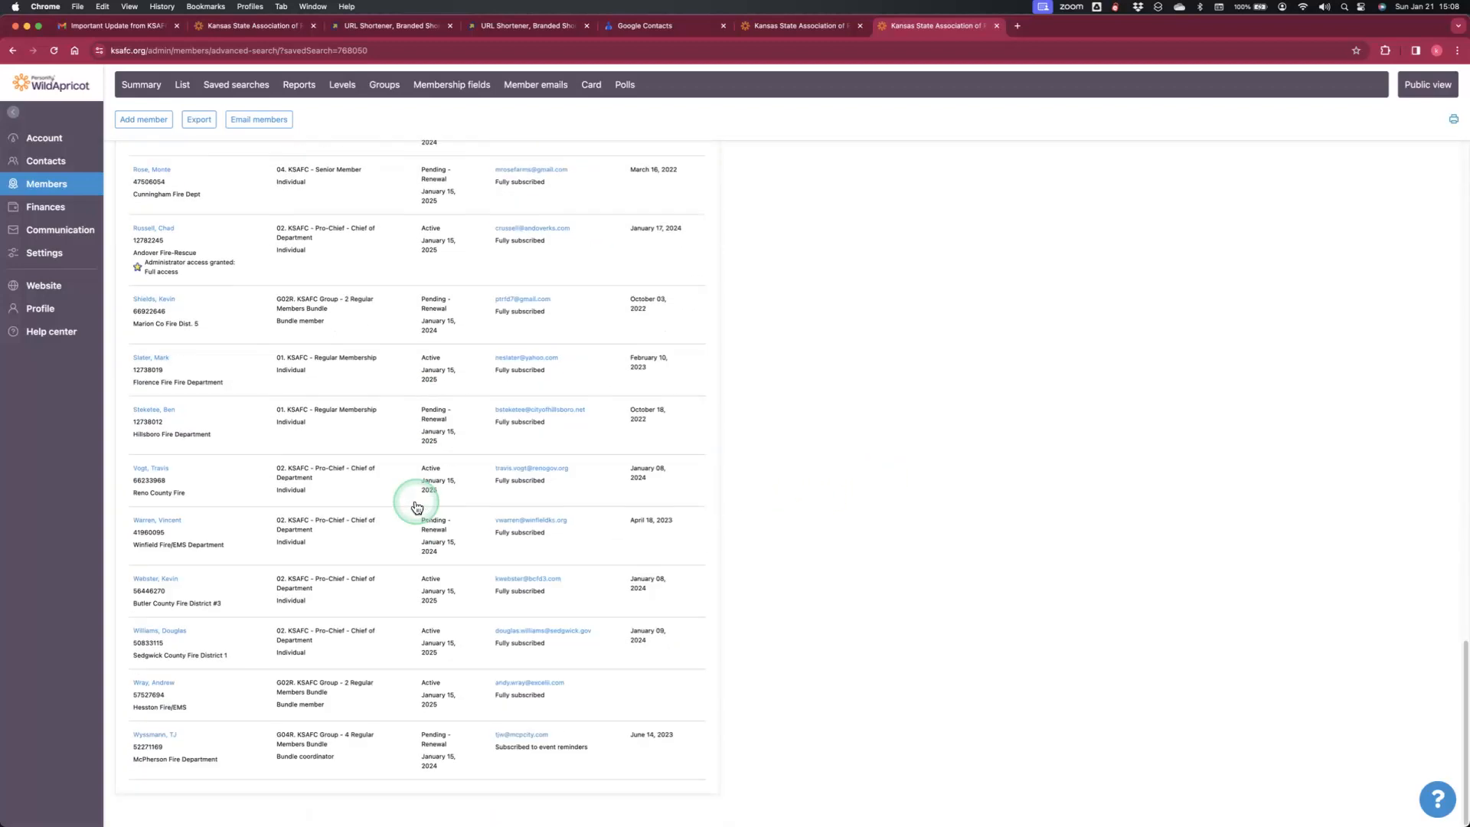
{"action": "scroll", "coordinate": [417, 507], "scroll_direction": "up", "scroll_amount": 10}
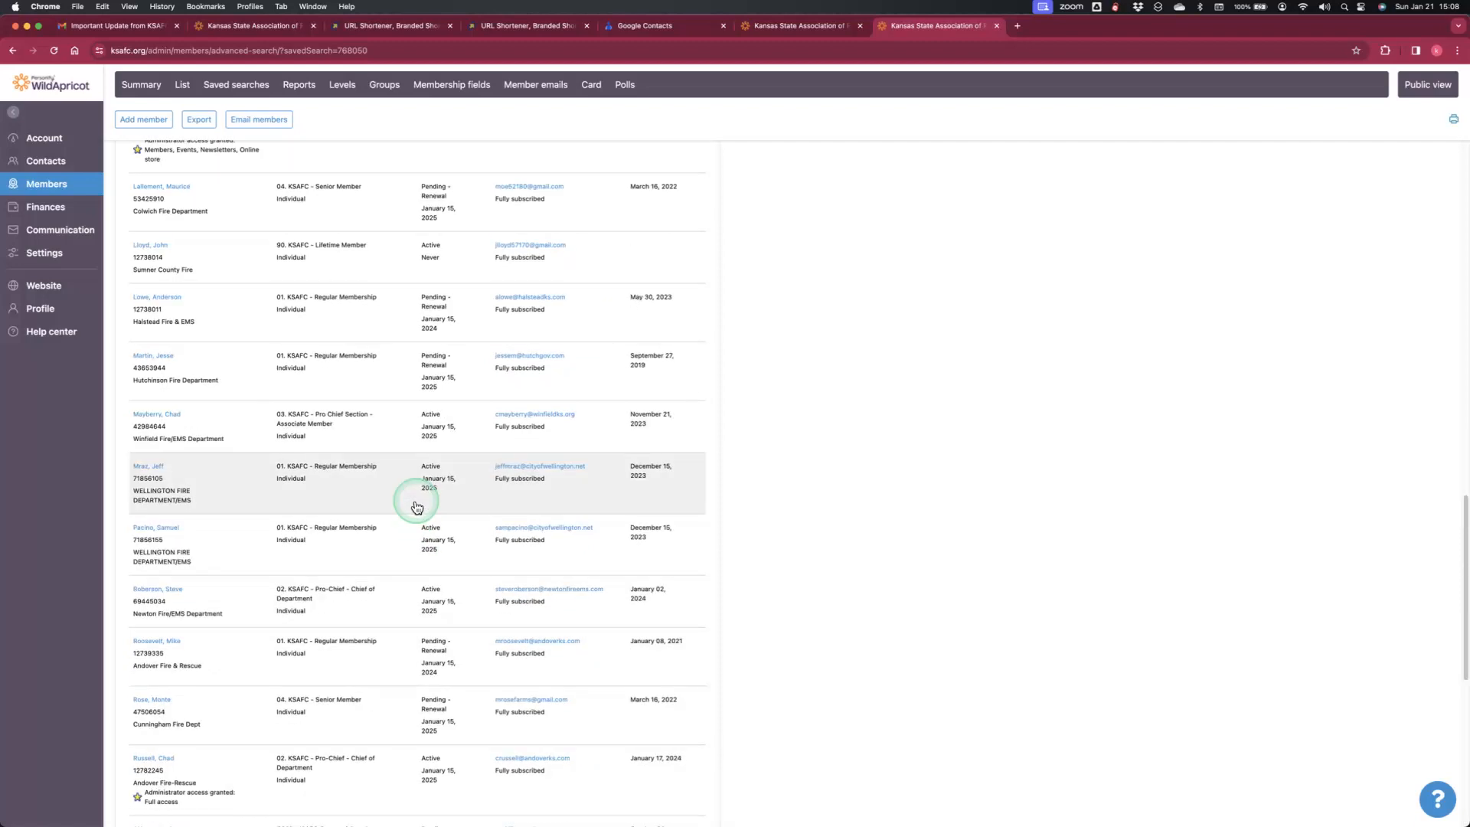
{"action": "scroll", "coordinate": [416, 507], "scroll_direction": "up", "scroll_amount": 10}
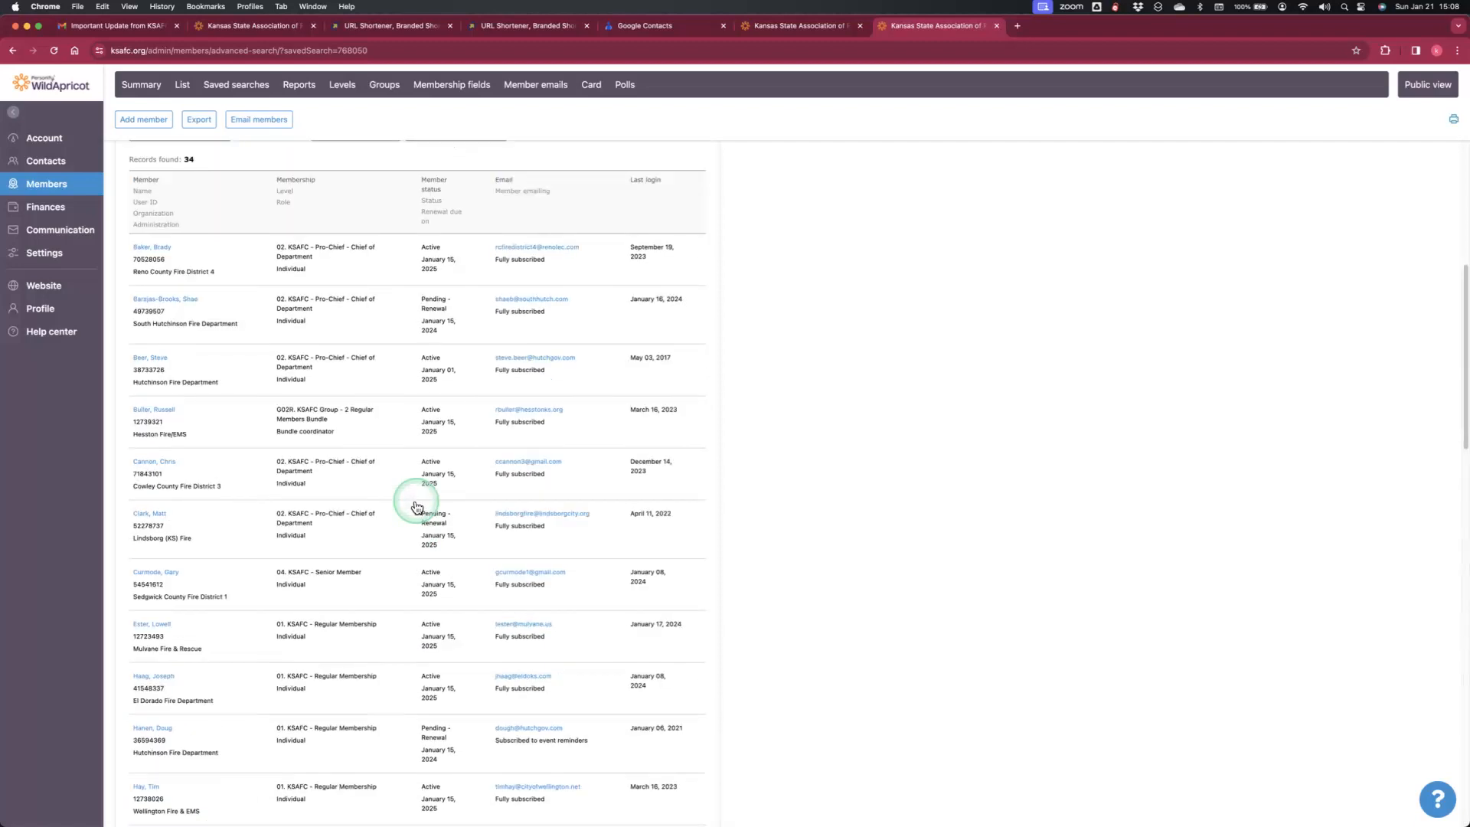
{"action": "scroll", "coordinate": [416, 507], "scroll_direction": "up", "scroll_amount": 3}
{"action": "scroll", "coordinate": [417, 507], "scroll_direction": "up", "scroll_amount": 2}
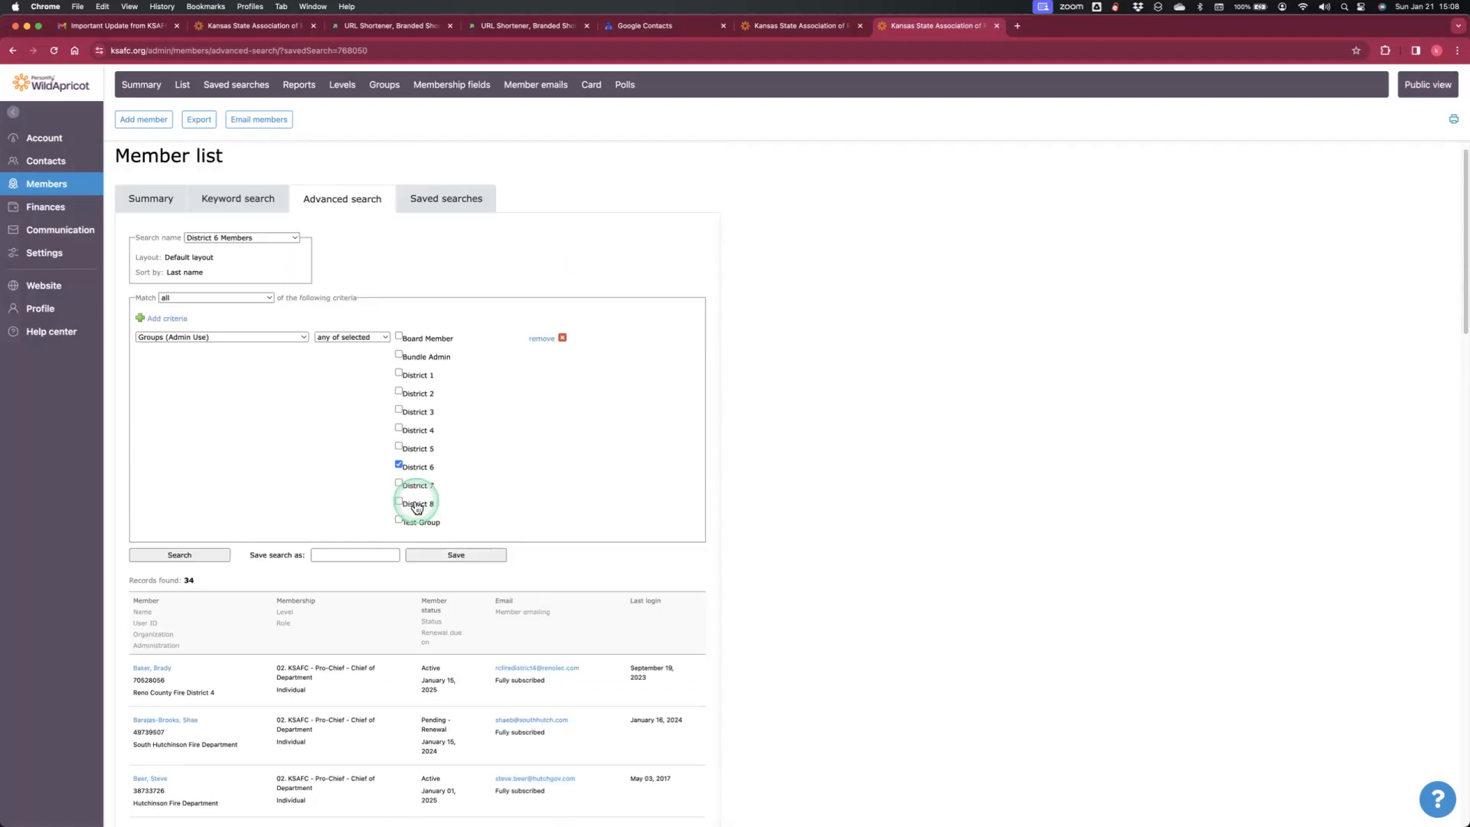
{"action": "scroll", "coordinate": [475, 478], "scroll_direction": "up", "scroll_amount": 1}
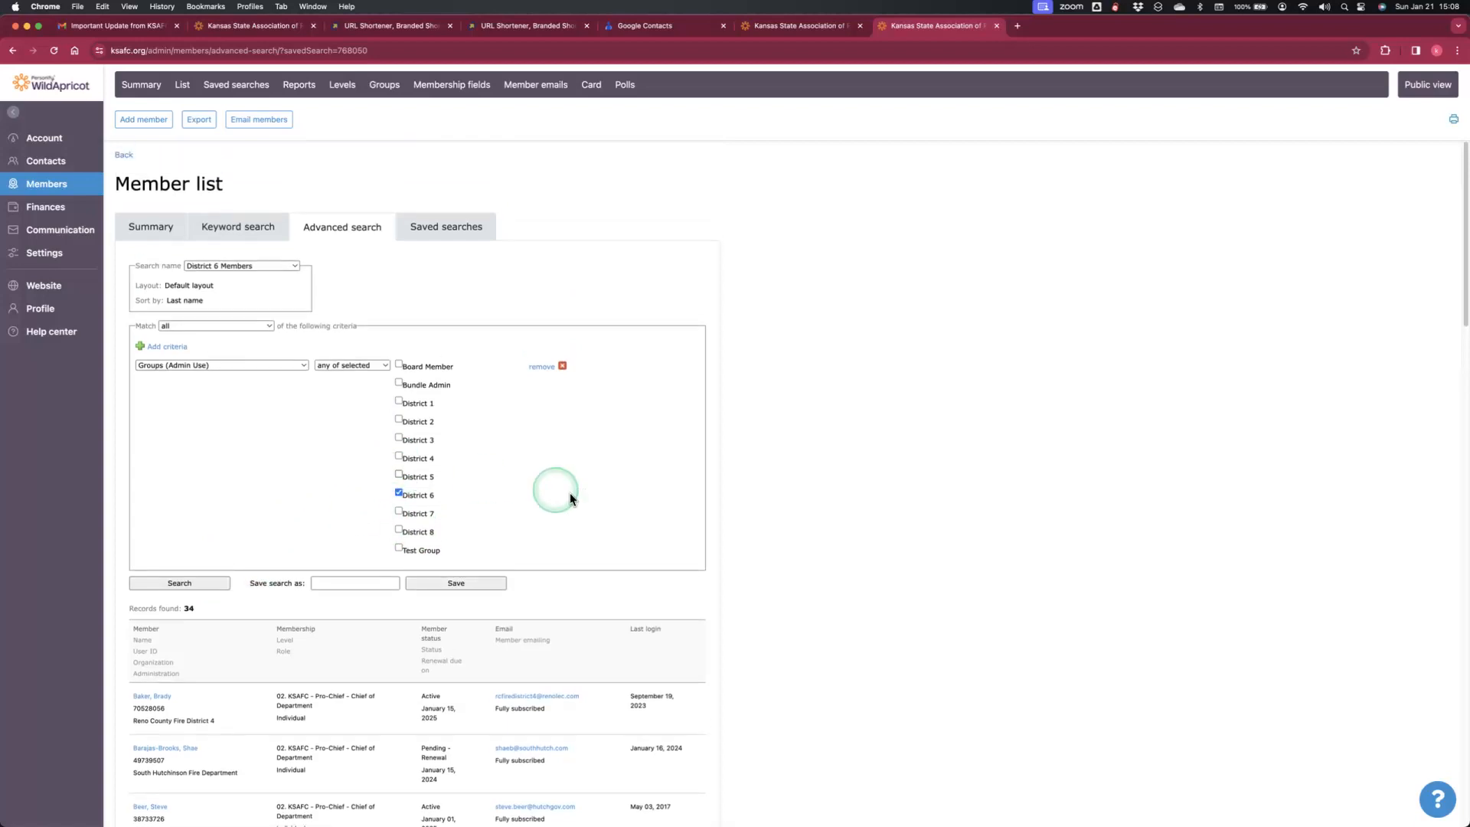
- Export the District 6 member list as XLS (Excel 2003+) with the Groups (Admin Use) field included
{"action": "scroll", "coordinate": [569, 485], "scroll_direction": "down", "scroll_amount": 3}
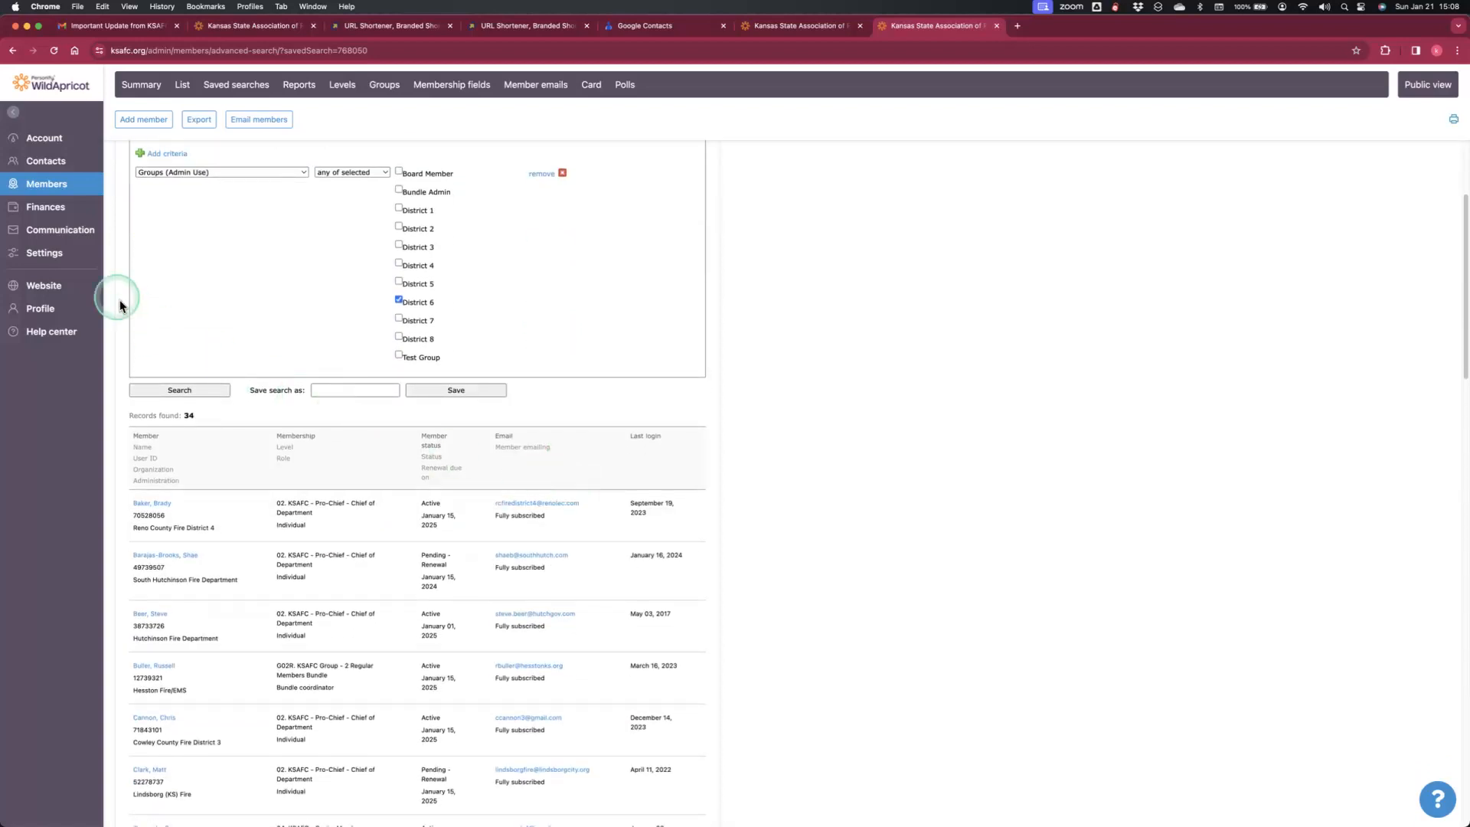
{"action": "scroll", "coordinate": [496, 492], "scroll_direction": "down", "scroll_amount": 3}
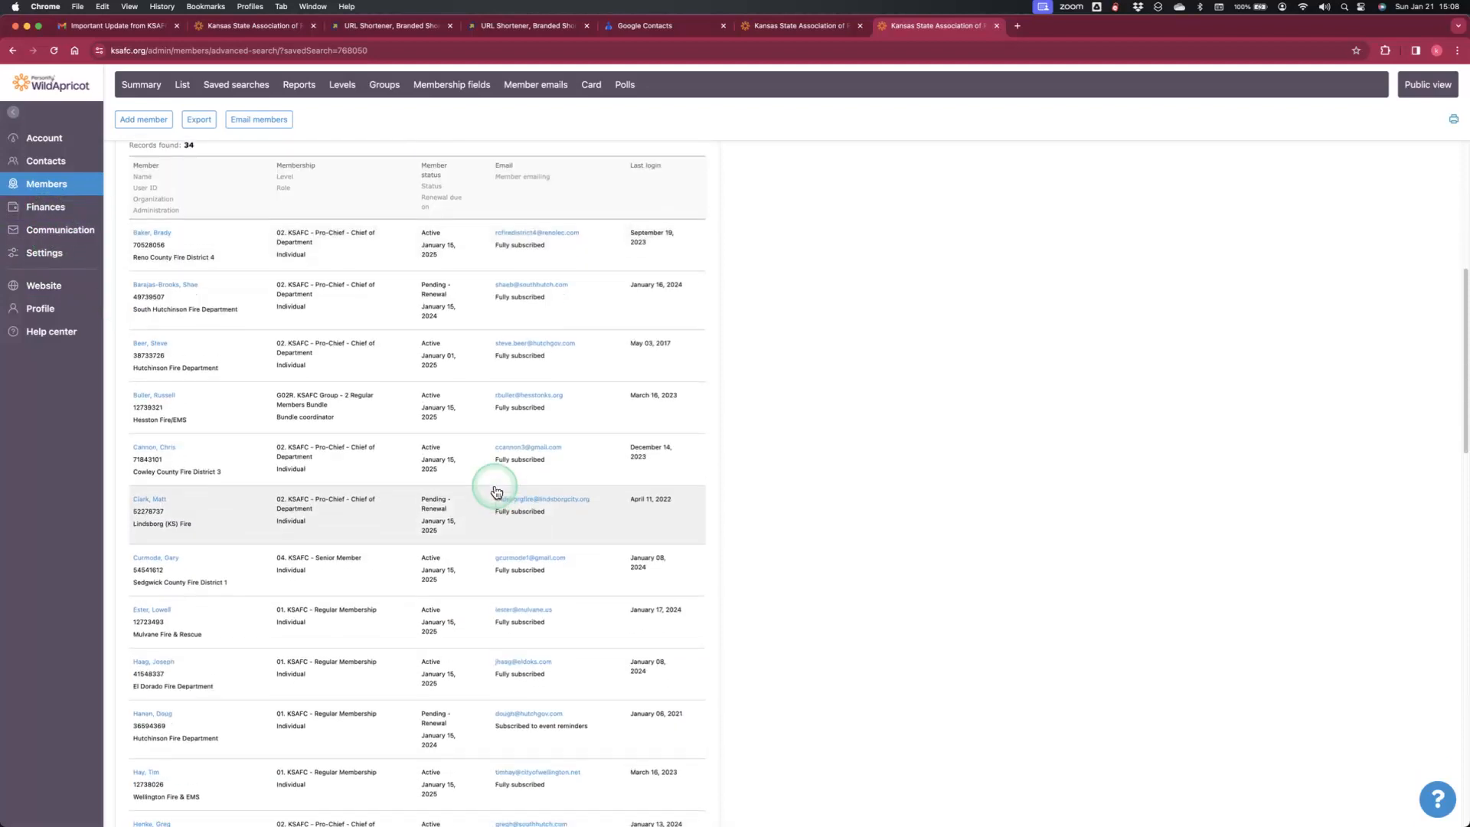
{"action": "scroll", "coordinate": [497, 490], "scroll_direction": "up", "scroll_amount": 5}
{"action": "scroll", "coordinate": [496, 488], "scroll_direction": "up", "scroll_amount": 2}
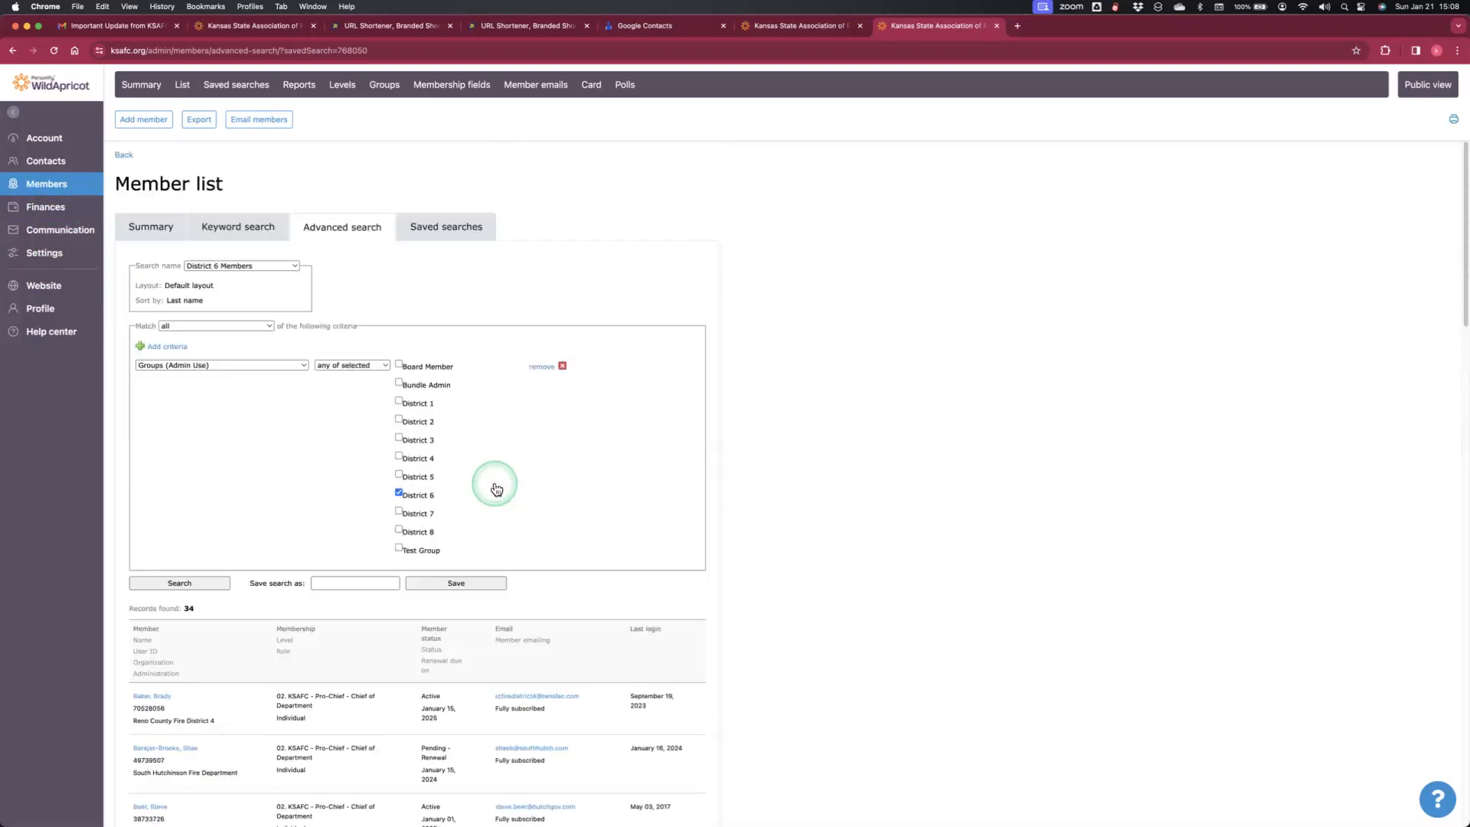
{"action": "scroll", "coordinate": [302, 692], "scroll_direction": "down", "scroll_amount": 2}
{"action": "scroll", "coordinate": [303, 689], "scroll_direction": "up", "scroll_amount": 2}
{"action": "left_click", "coordinate": [200, 120]}
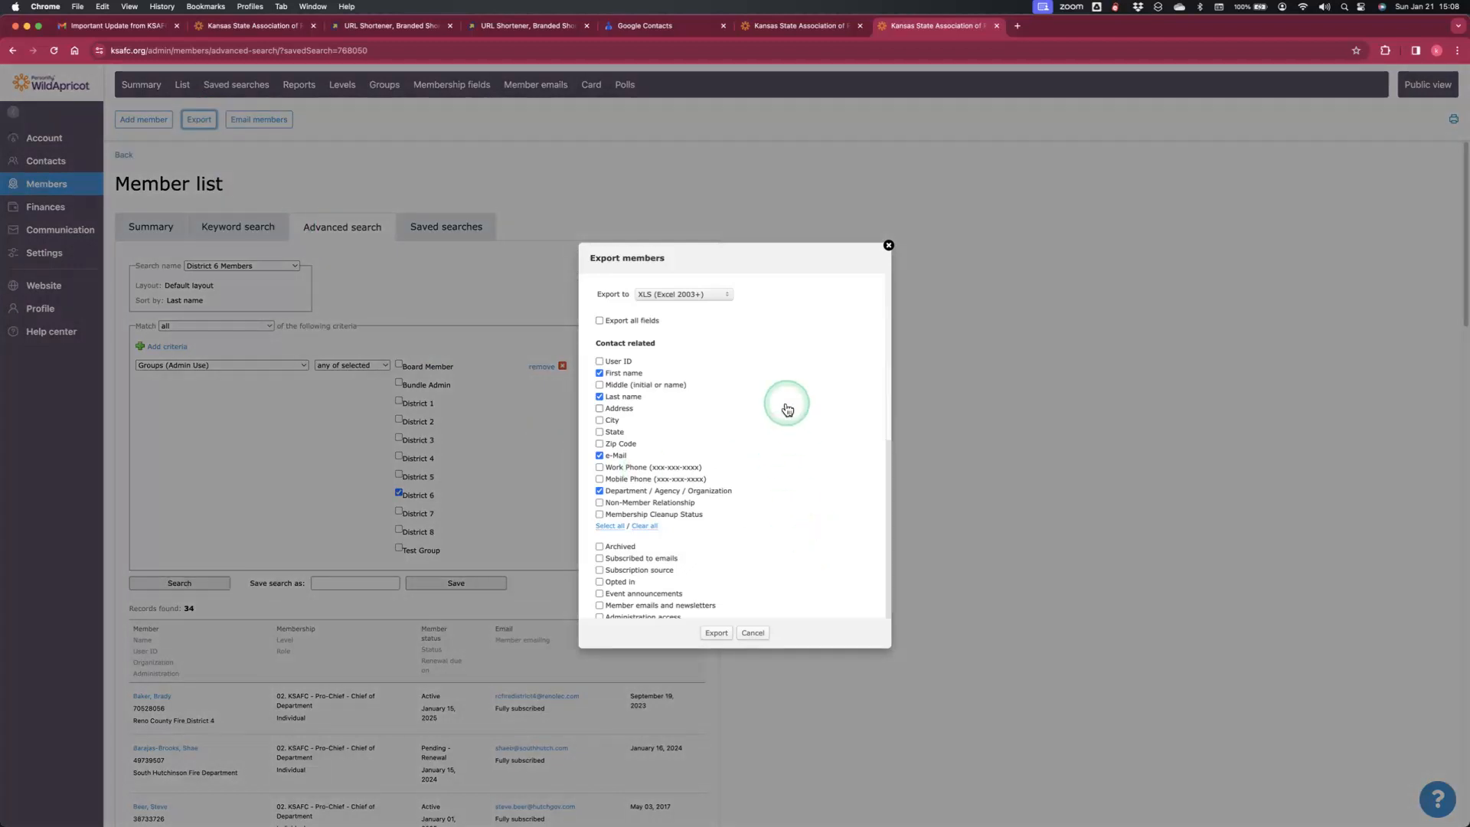
{"action": "scroll", "coordinate": [775, 494], "scroll_direction": "down", "scroll_amount": 10}
{"action": "left_click", "coordinate": [628, 415]}
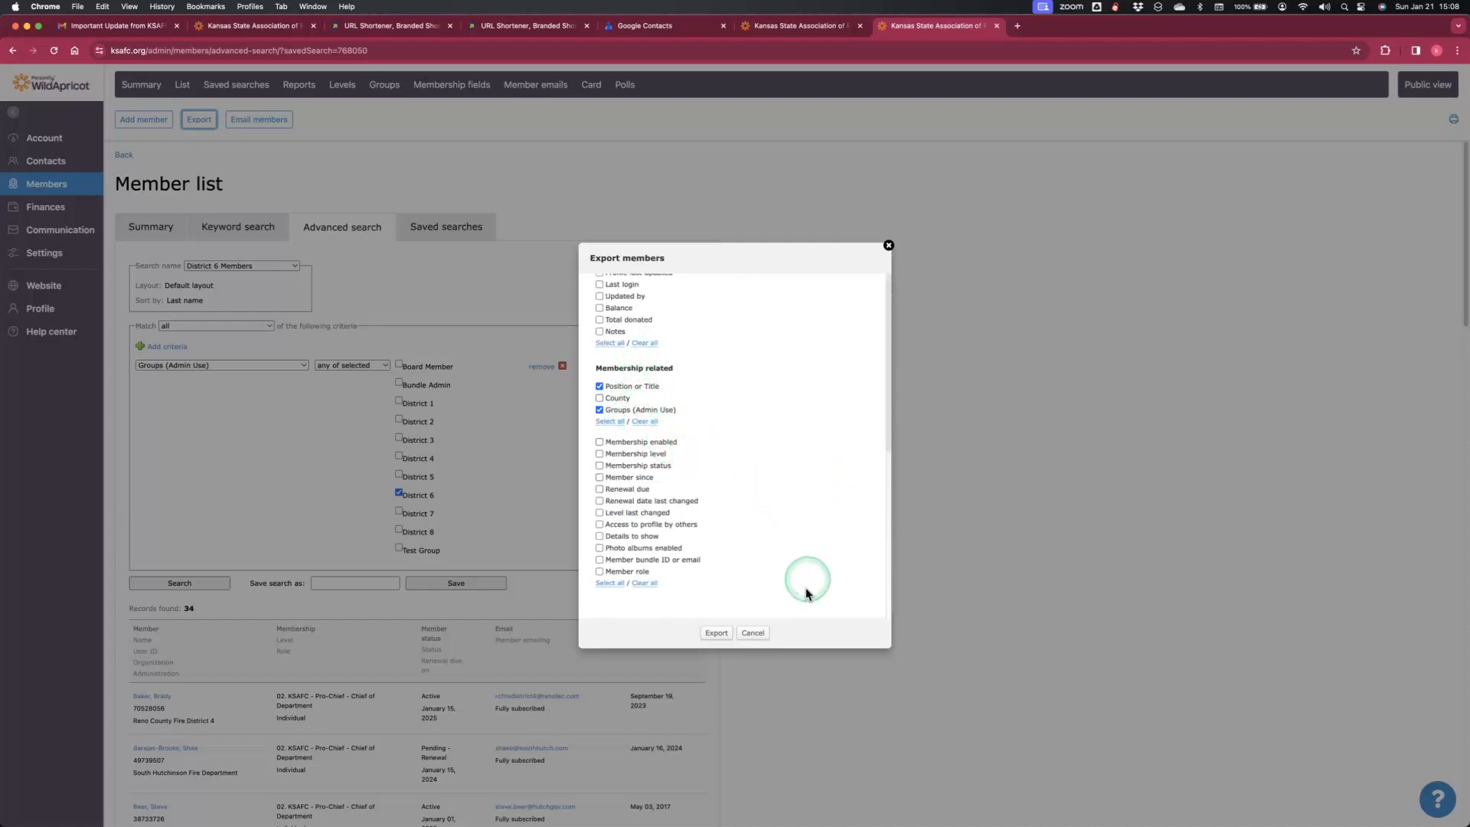
{"action": "left_click", "coordinate": [717, 633]}
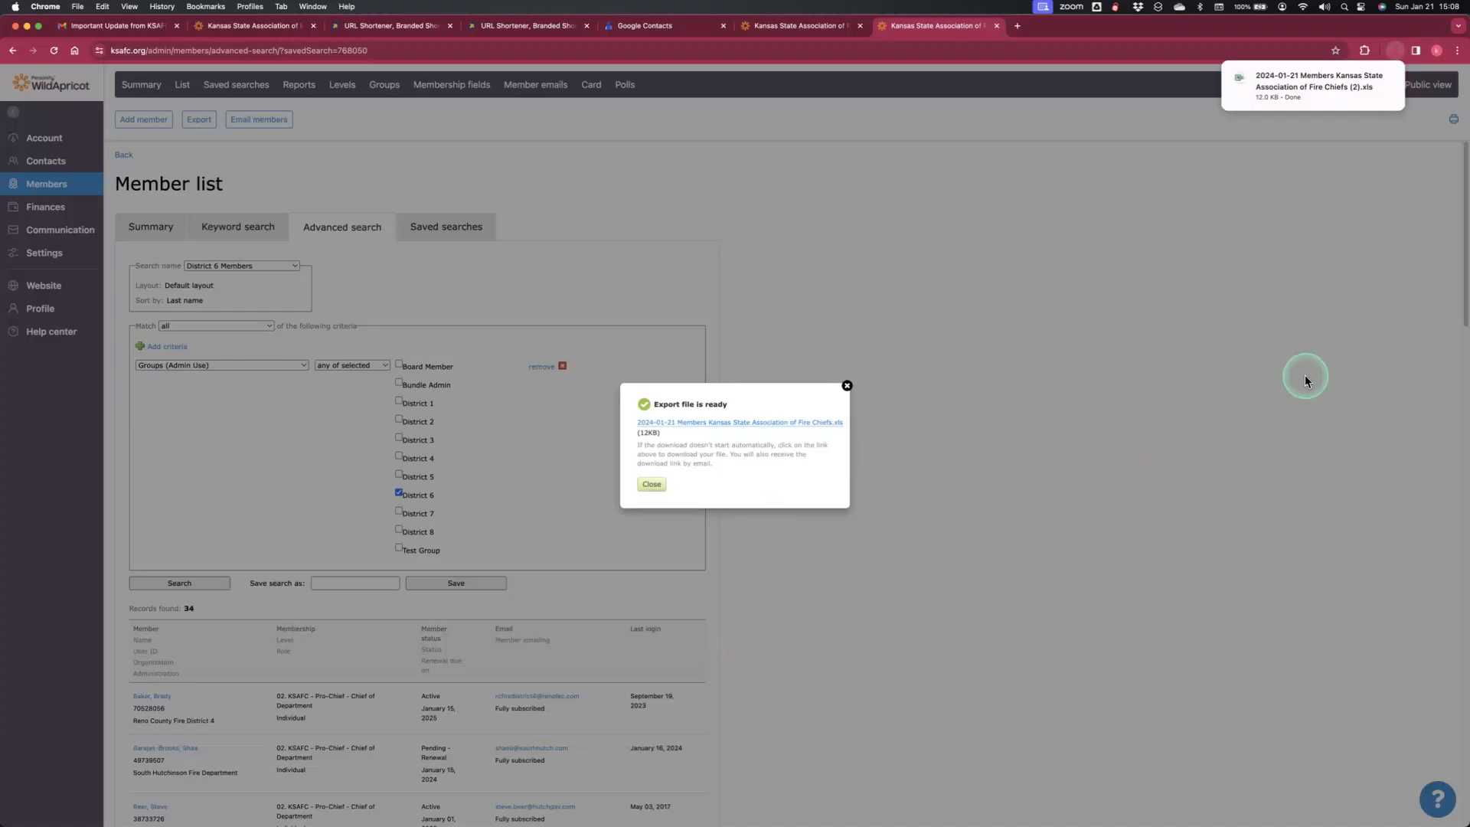
{"action": "left_click", "coordinate": [650, 487]}
- Export the District 6 member list again, this time in CSV (comma separated values) format
{"action": "left_click", "coordinate": [196, 127]}
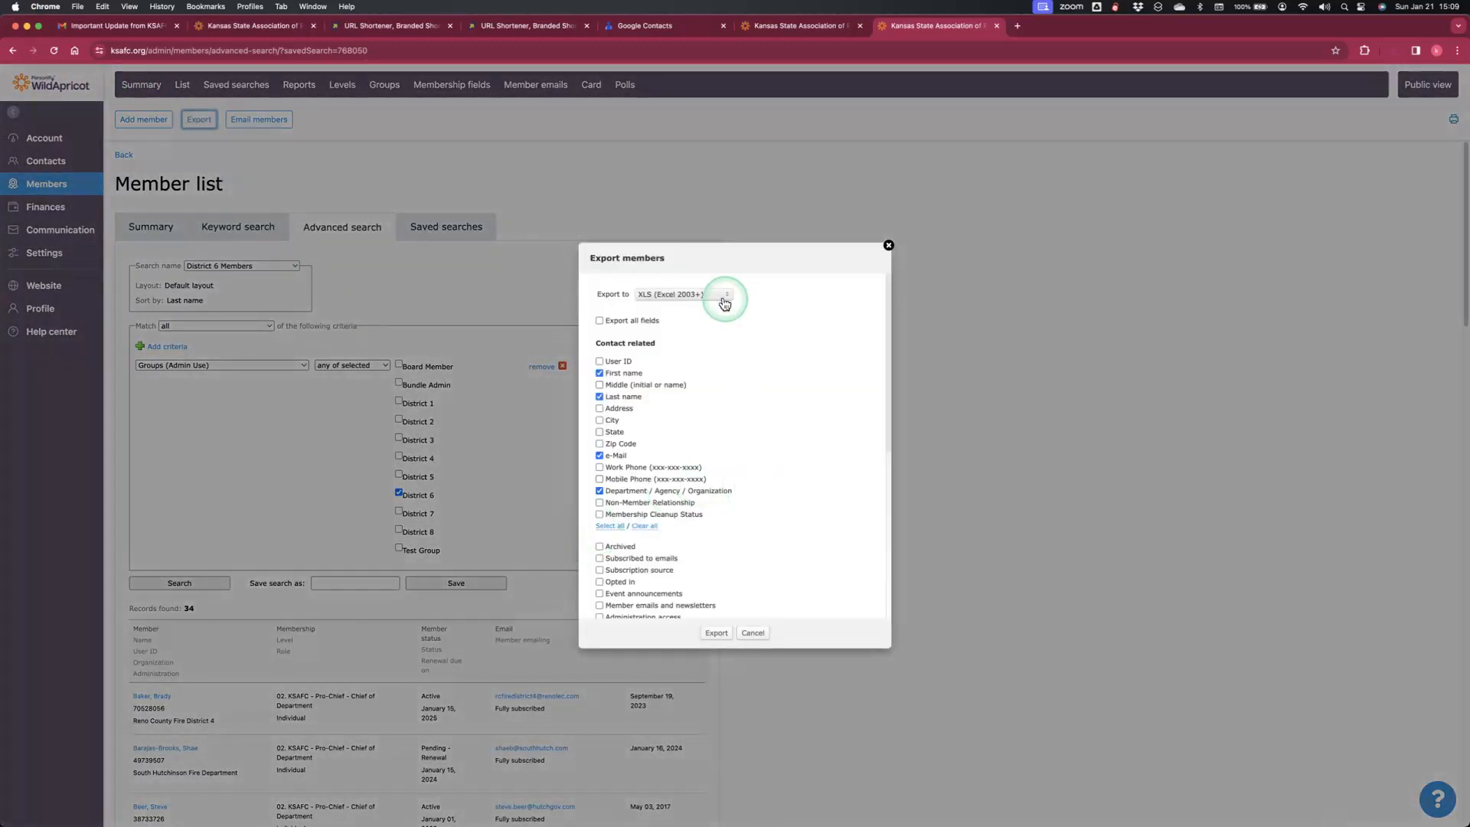
{"action": "left_click", "coordinate": [724, 297]}
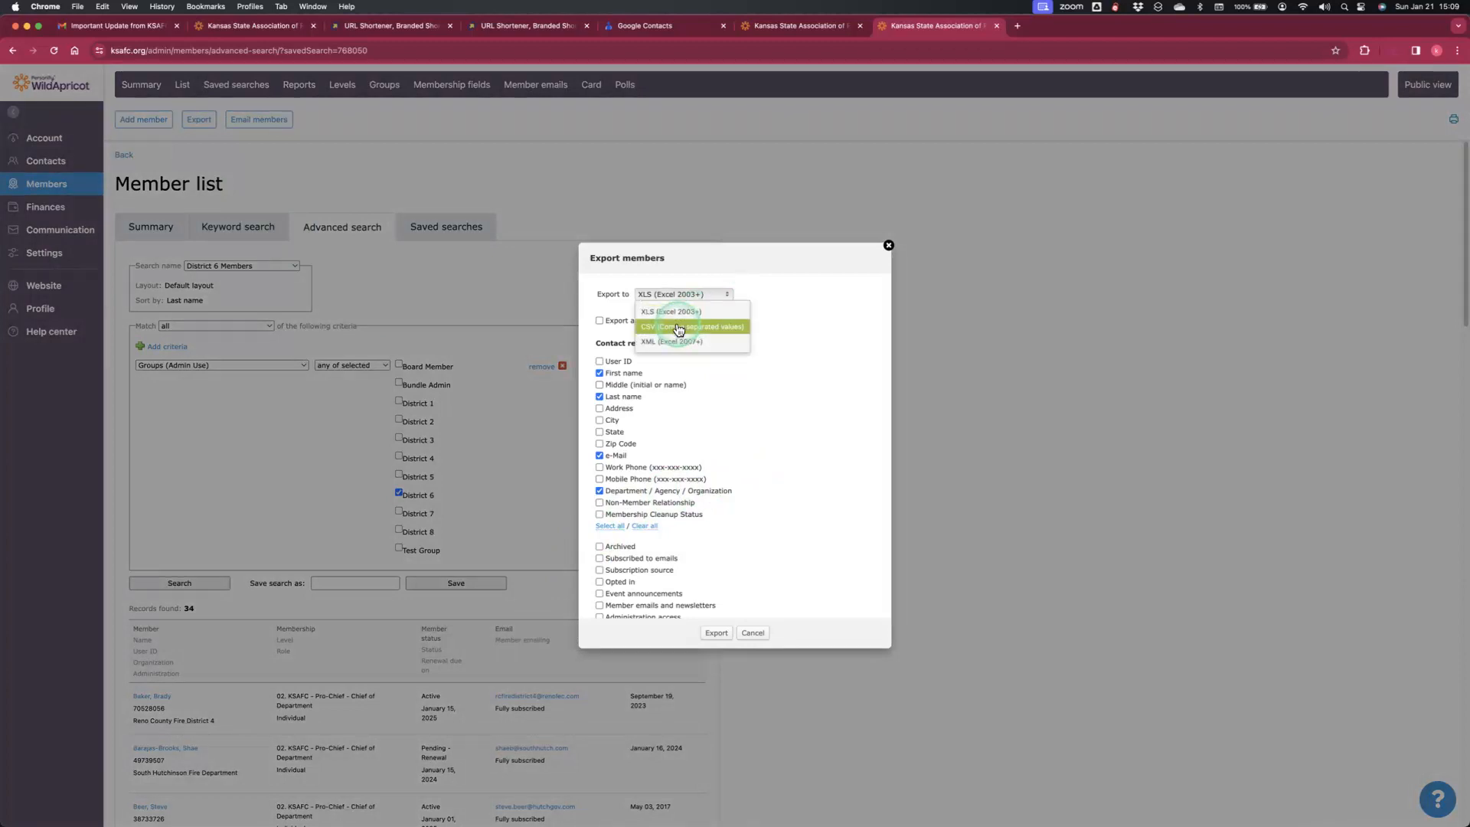
{"action": "left_click", "coordinate": [679, 327]}
{"action": "left_click", "coordinate": [712, 637]}
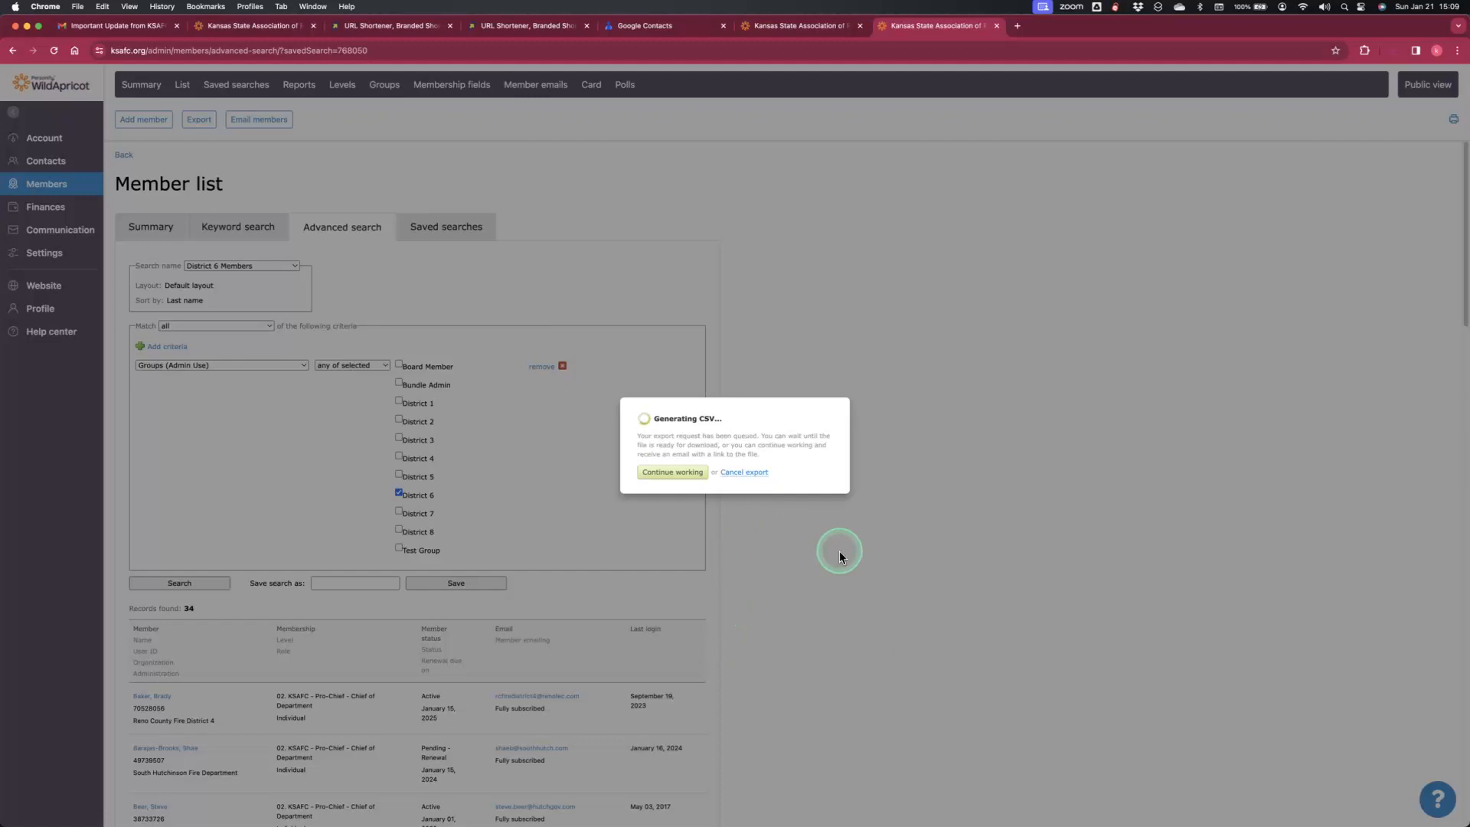
{"action": "left_click", "coordinate": [650, 484]}
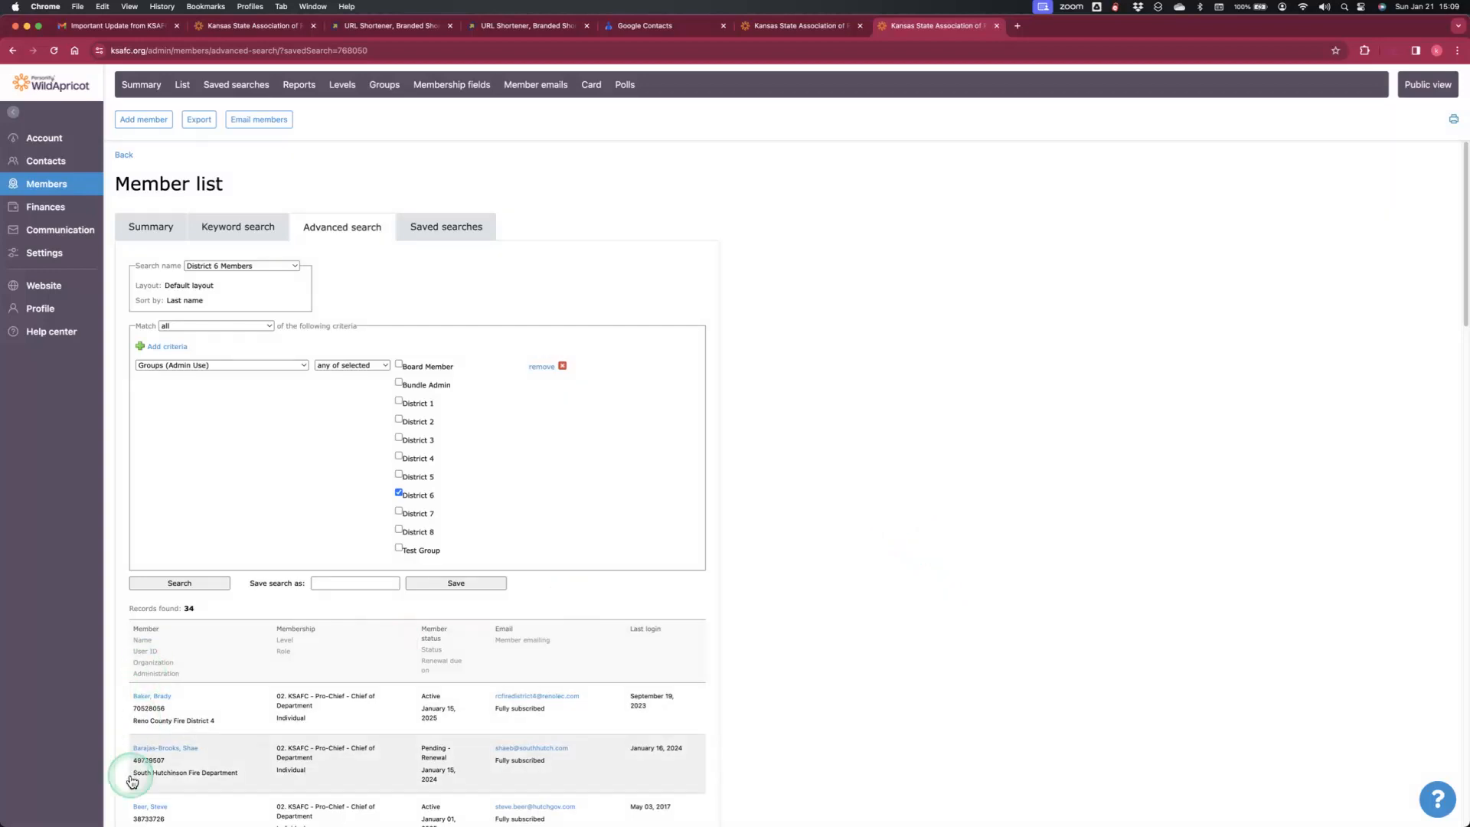
{"action": "key", "text": "ctrl+Up"}
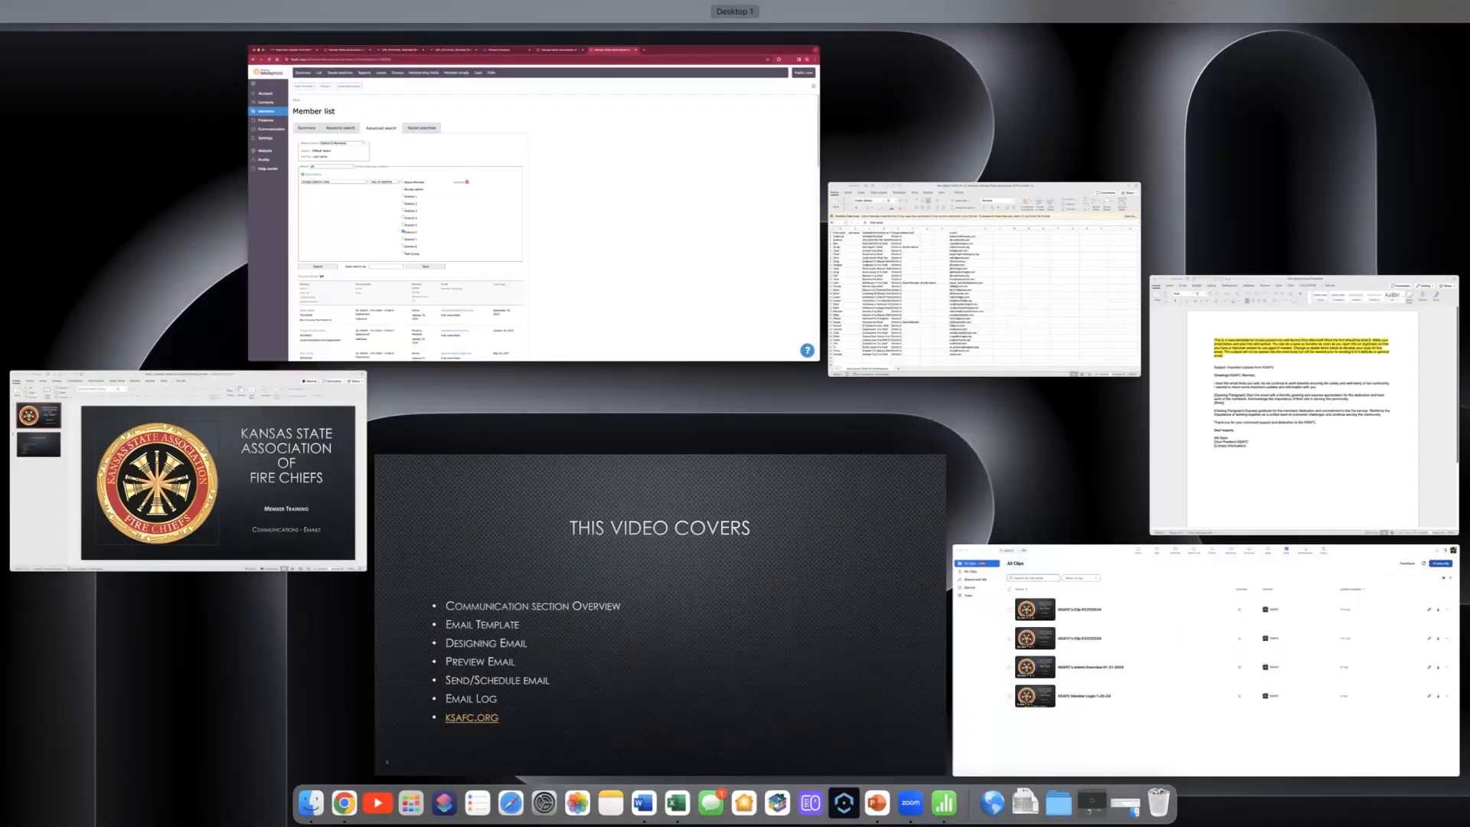
{"action": "key", "text": "ctrl+Up"}
{"action": "key", "text": "F11"}
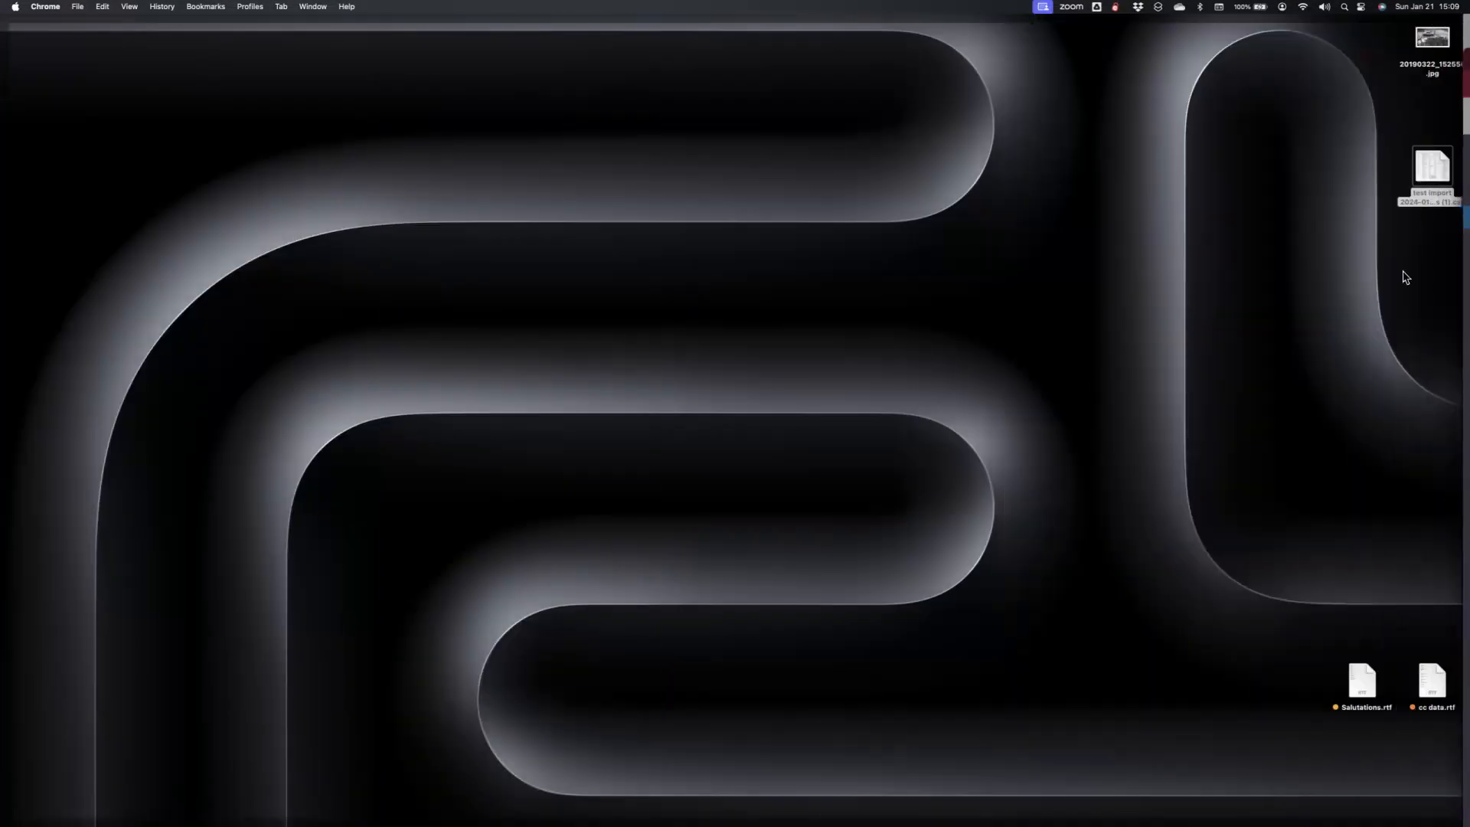
{"action": "double_click", "coordinate": [1432, 167]}
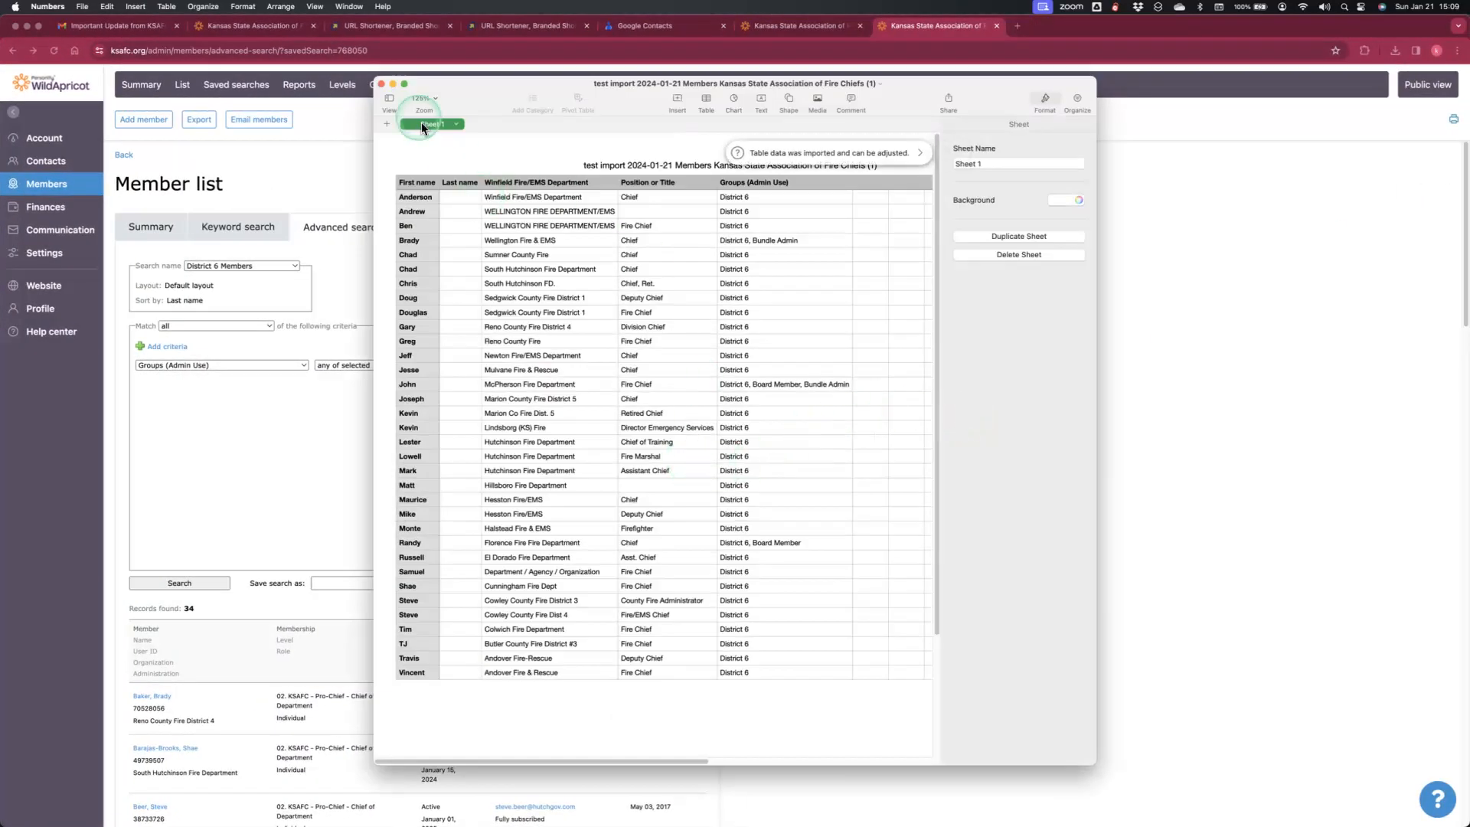
{"action": "left_click", "coordinate": [382, 84]}
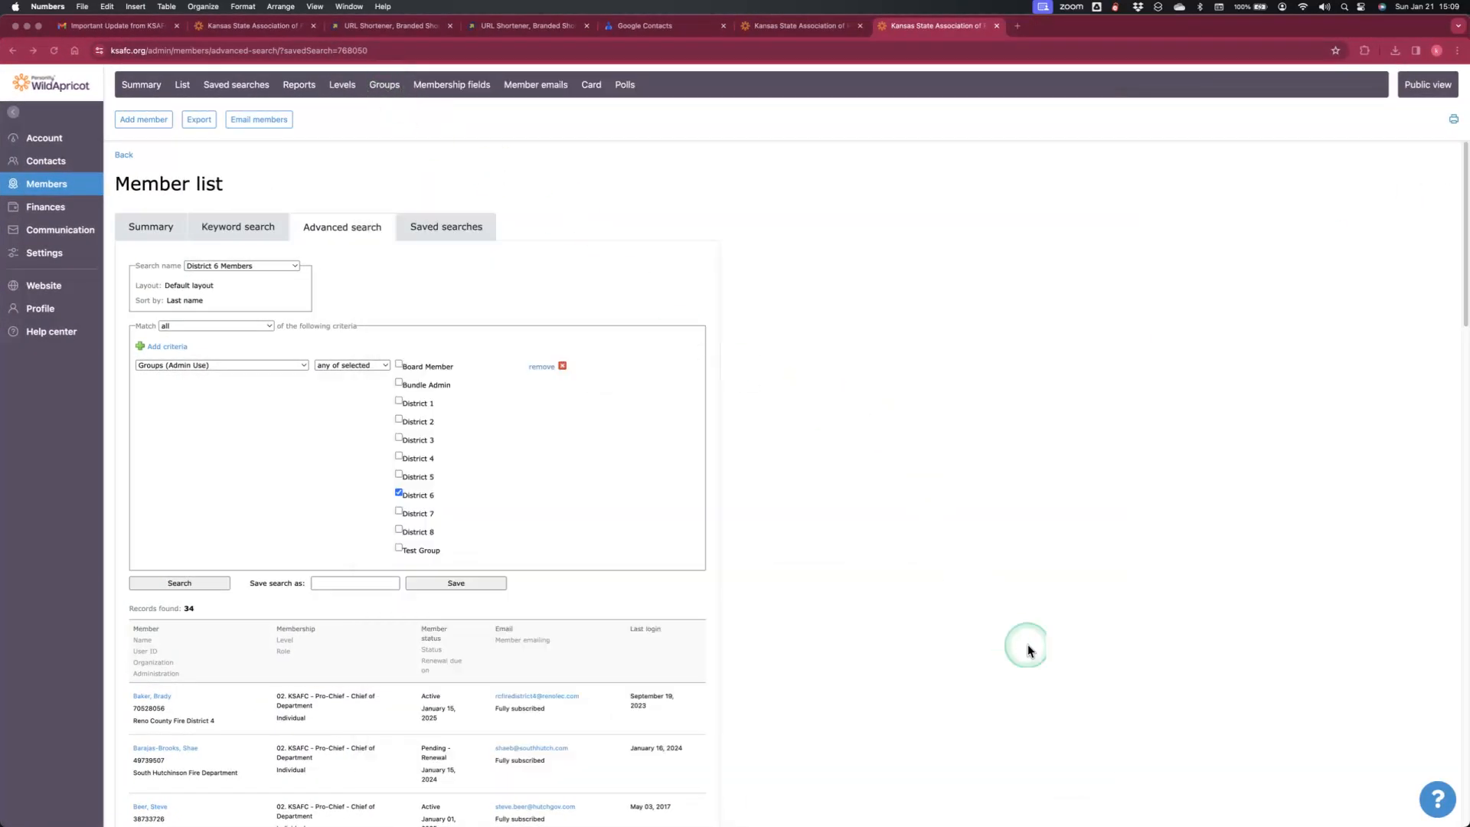
- Open the desktop file "test import 2024-01-21 Members Kansas State Association of Fire Chiefs (1).csv" with Microsoft Excel
{"action": "key", "text": "F11"}
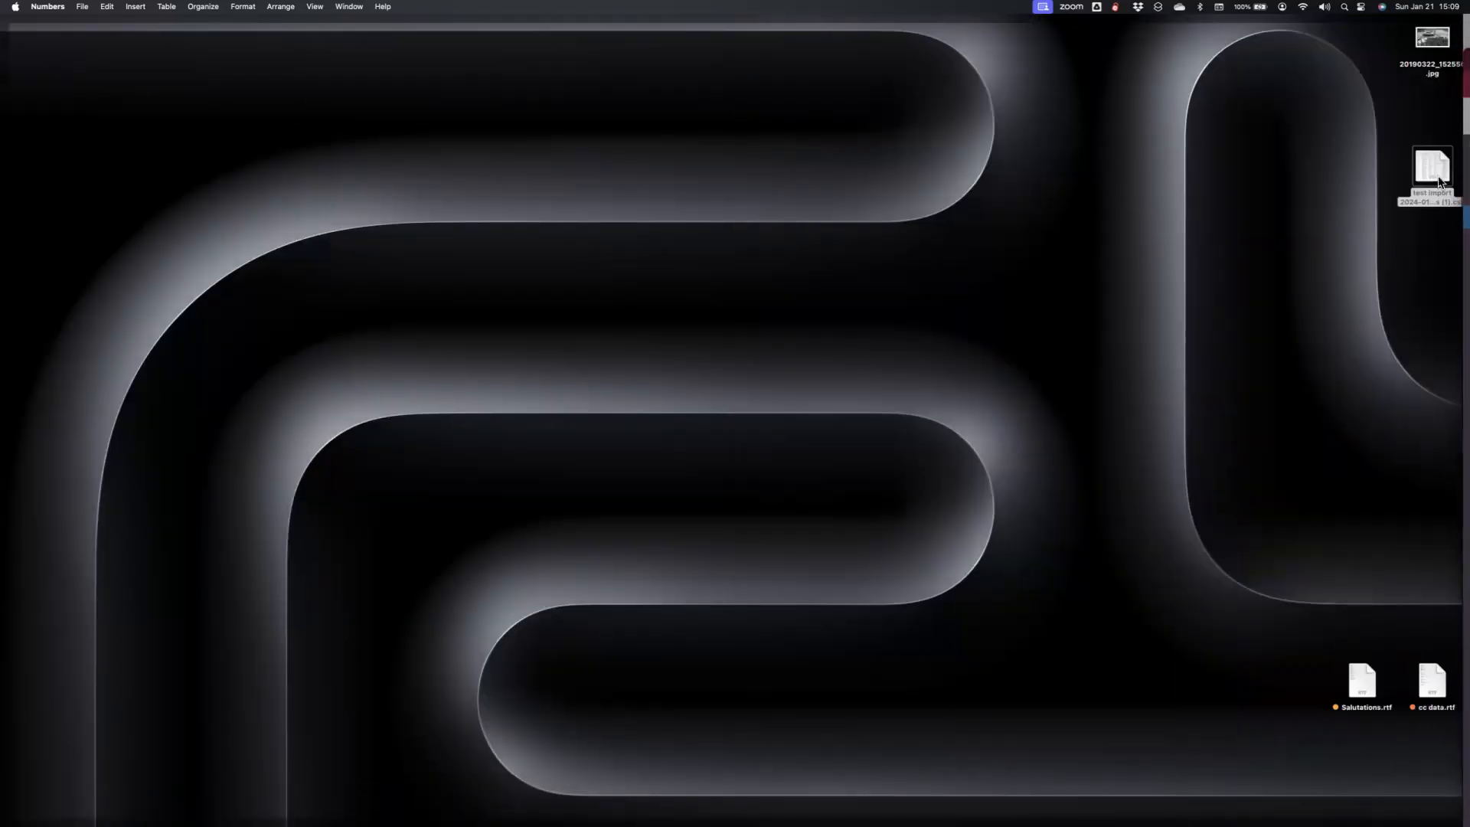
{"action": "right_click", "coordinate": [1438, 180]}
{"action": "mouse_move", "coordinate": [1280, 194]}
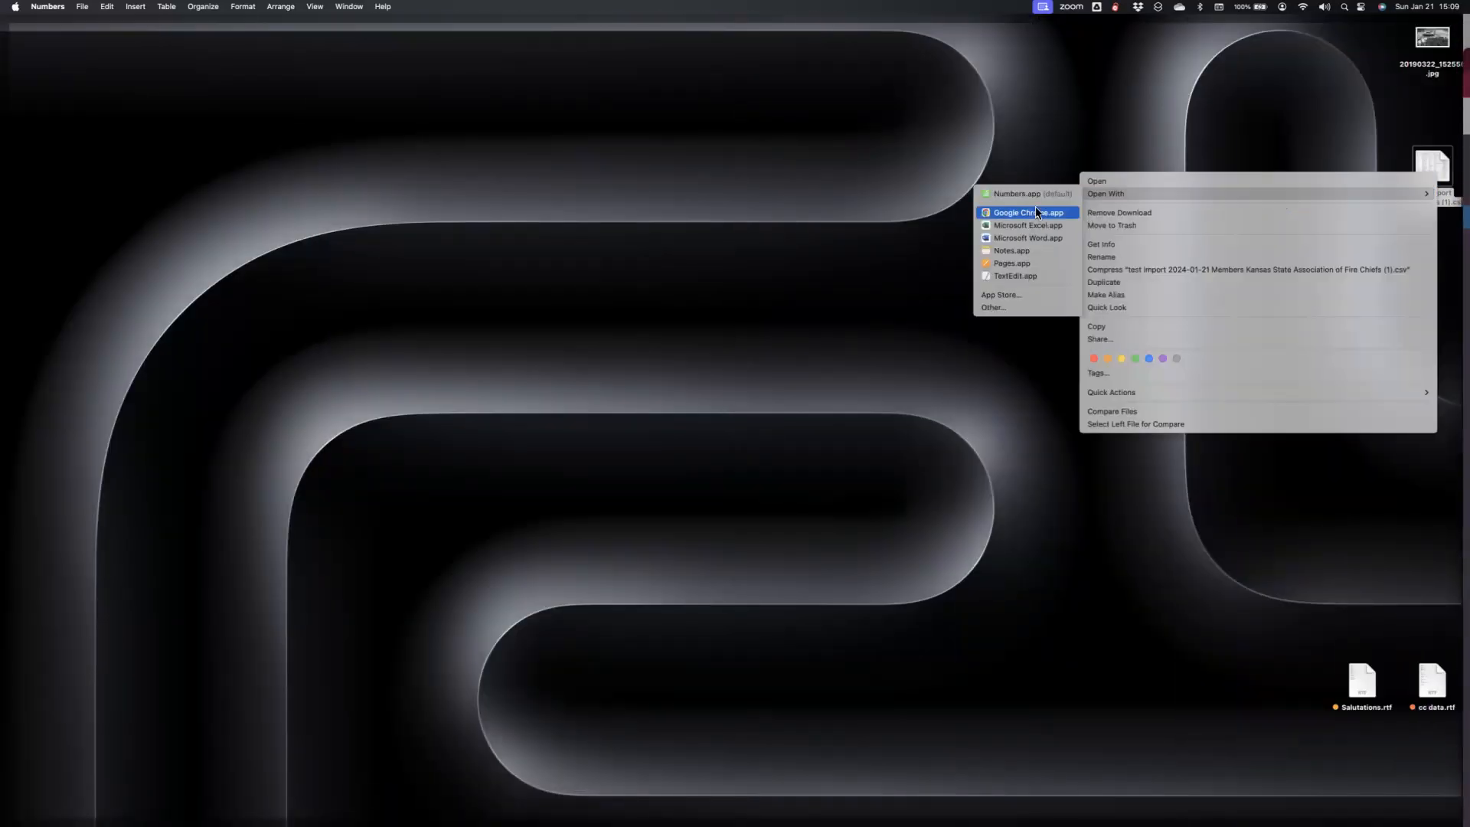
{"action": "left_click", "coordinate": [1012, 228]}
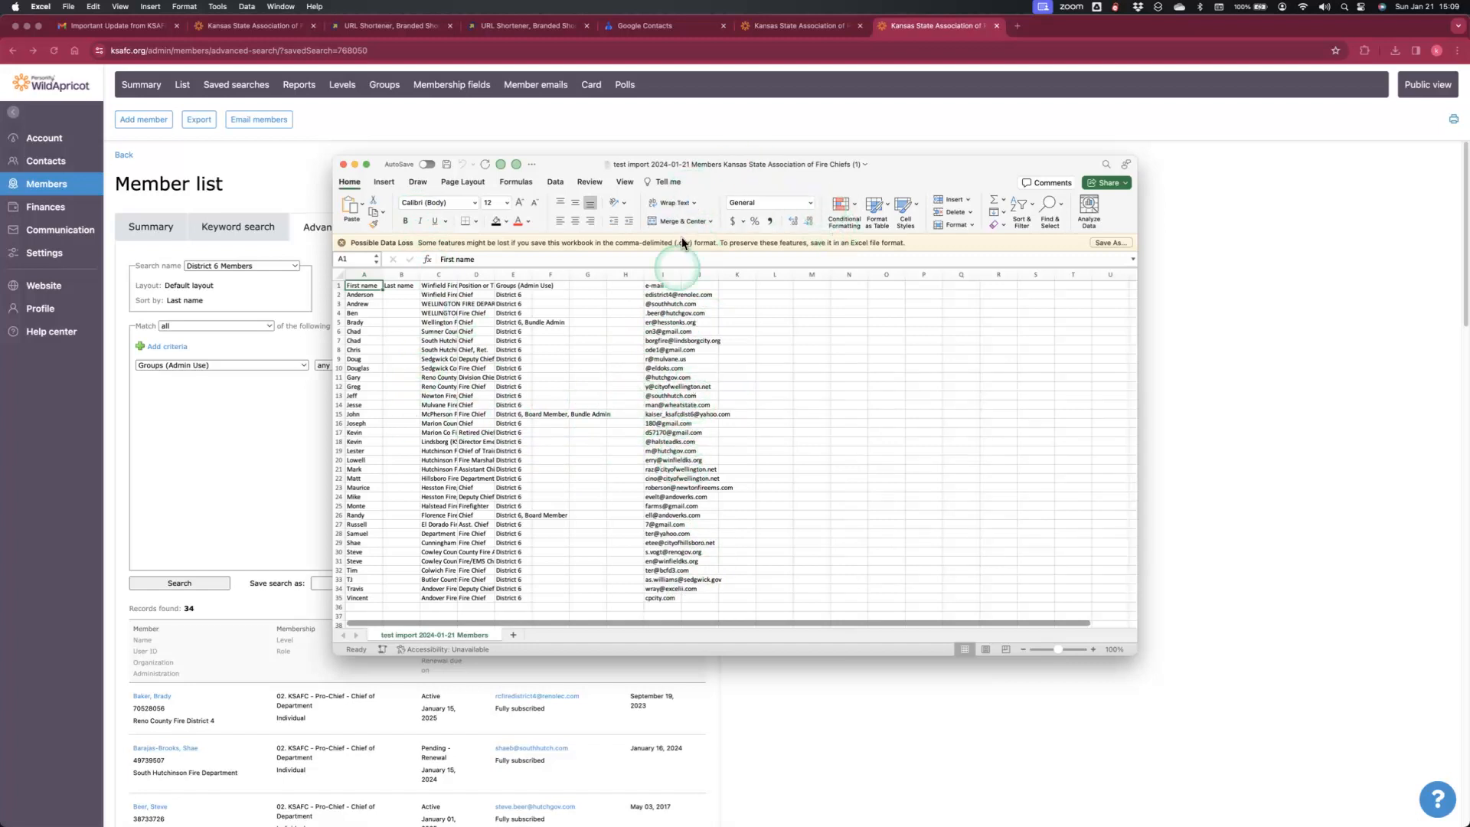
- Copy all member addresses below the e-mail heading, cells I2 to J35
{"action": "left_click_drag", "start_coordinate": [670, 297], "coordinate": [682, 594]}
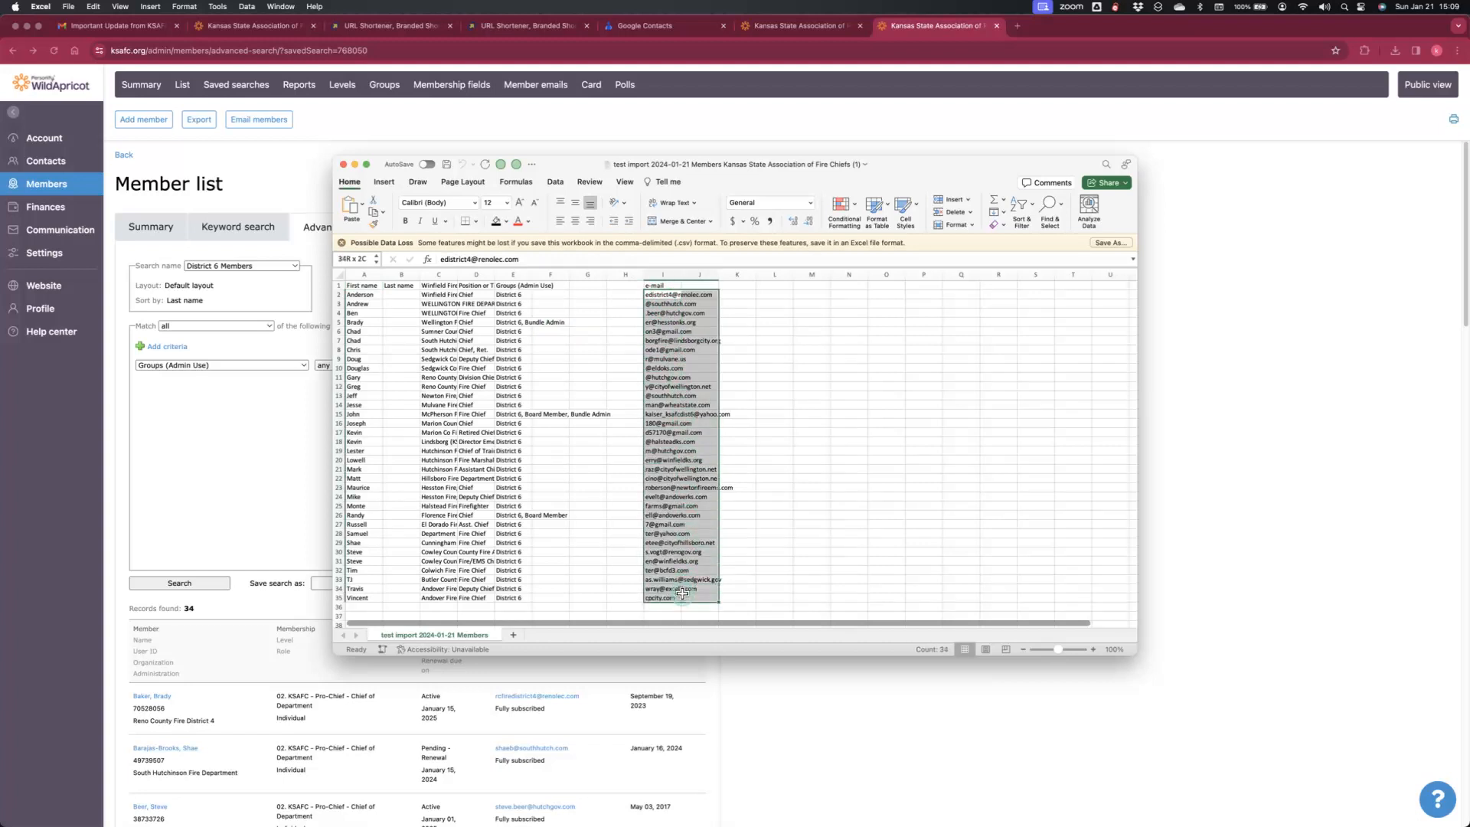
{"action": "right_click", "coordinate": [659, 526]}
{"action": "left_click", "coordinate": [674, 529]}
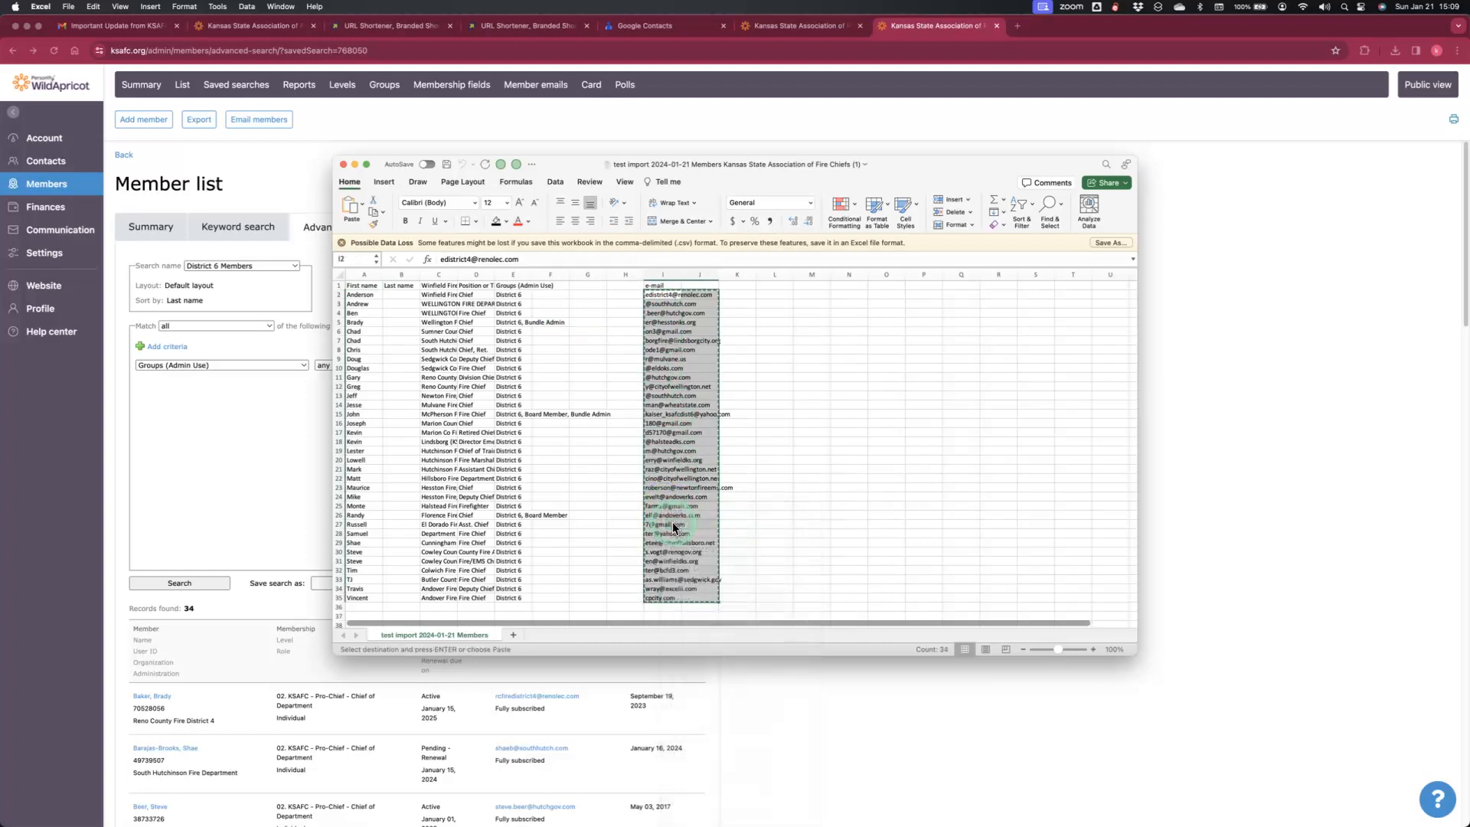
- Switch to Gmail, paste the copied member addresses as recipients of a new enlarged message, and close the message
{"action": "left_click", "coordinate": [144, 25]}
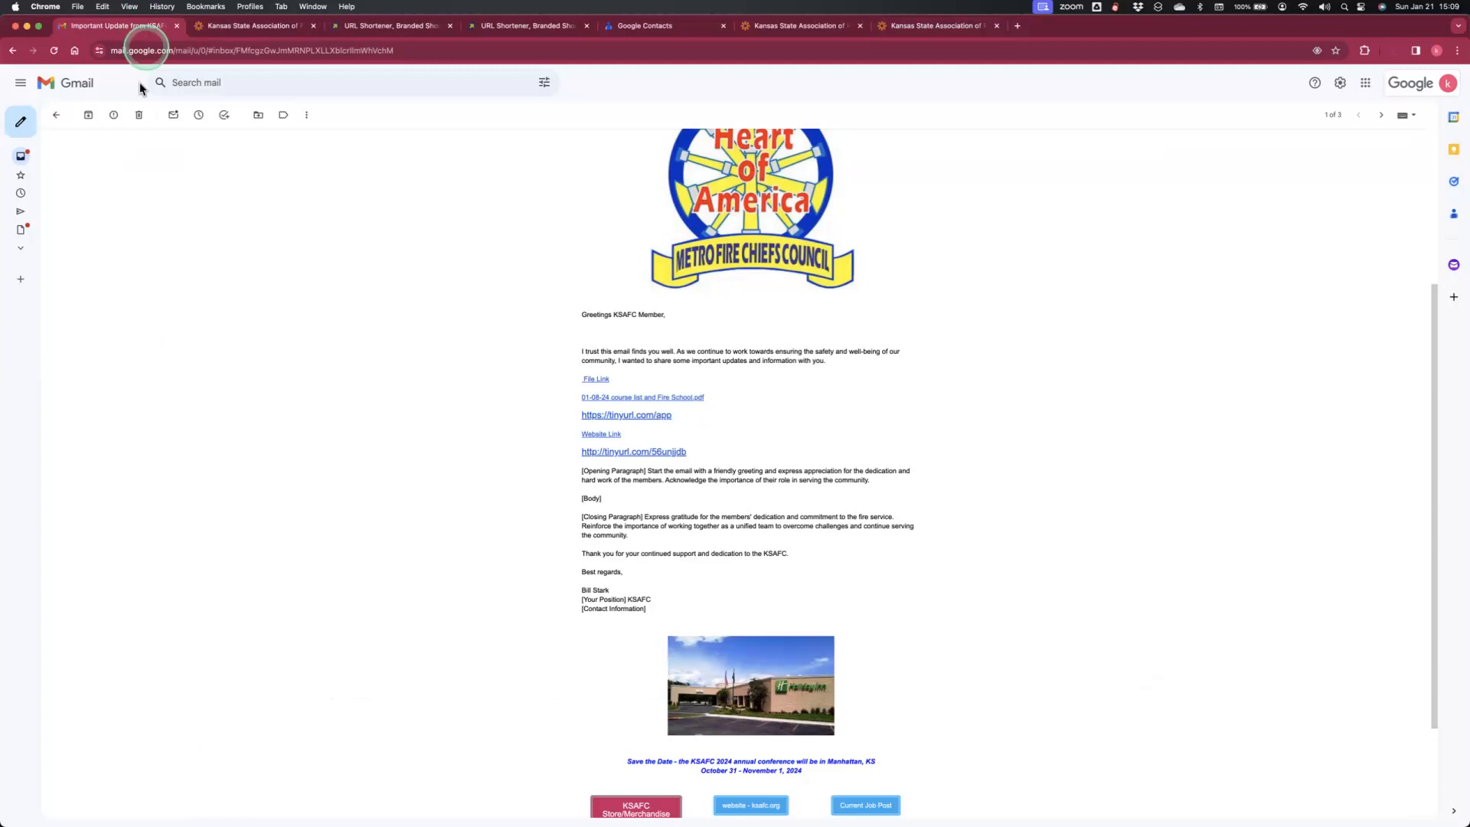
{"action": "left_click", "coordinate": [19, 127]}
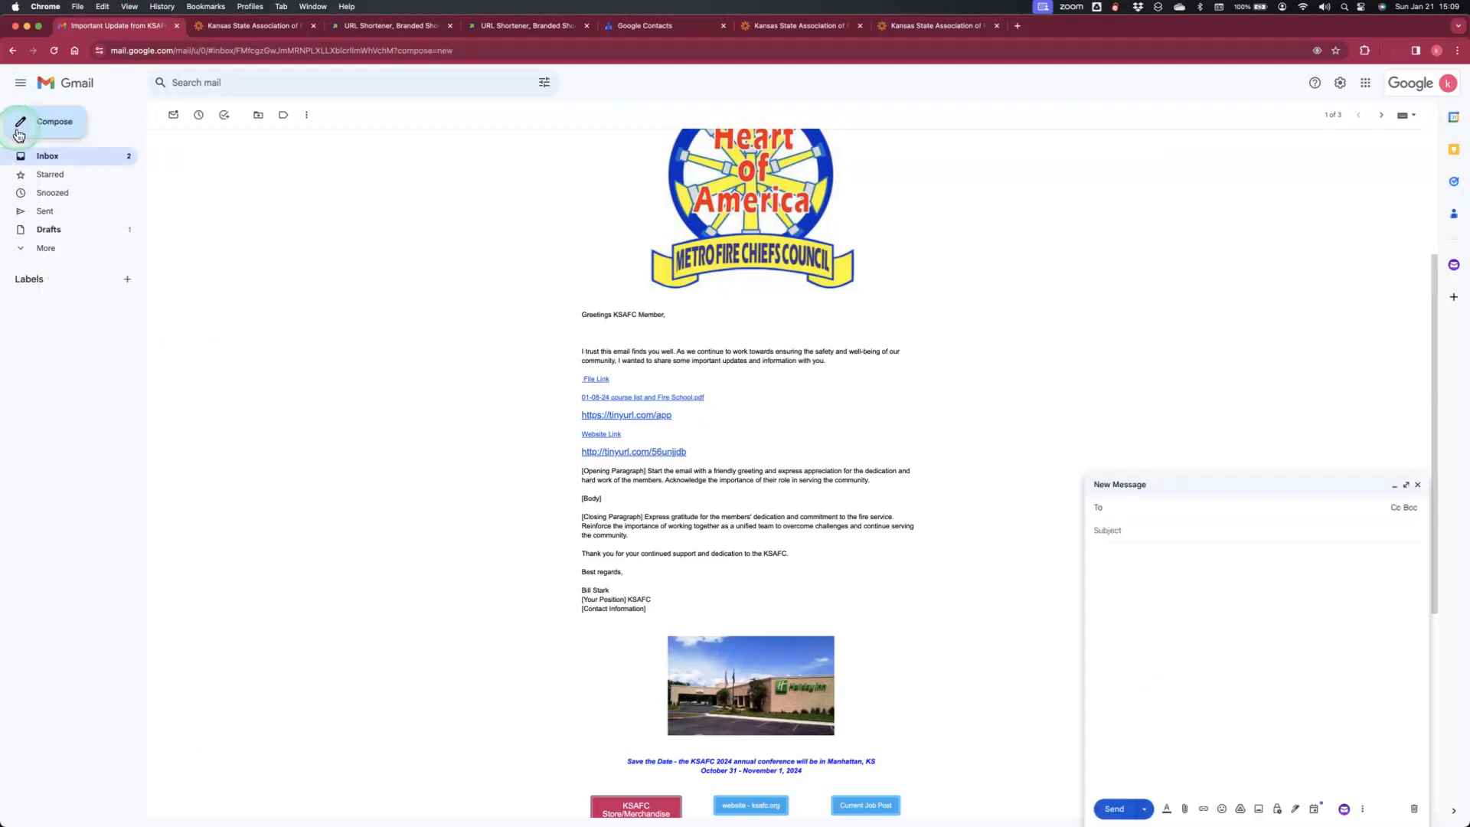
{"action": "left_click", "coordinate": [1406, 485]}
{"action": "left_click", "coordinate": [167, 125]}
{"action": "right_click", "coordinate": [197, 213]}
{"action": "left_click", "coordinate": [196, 210]}
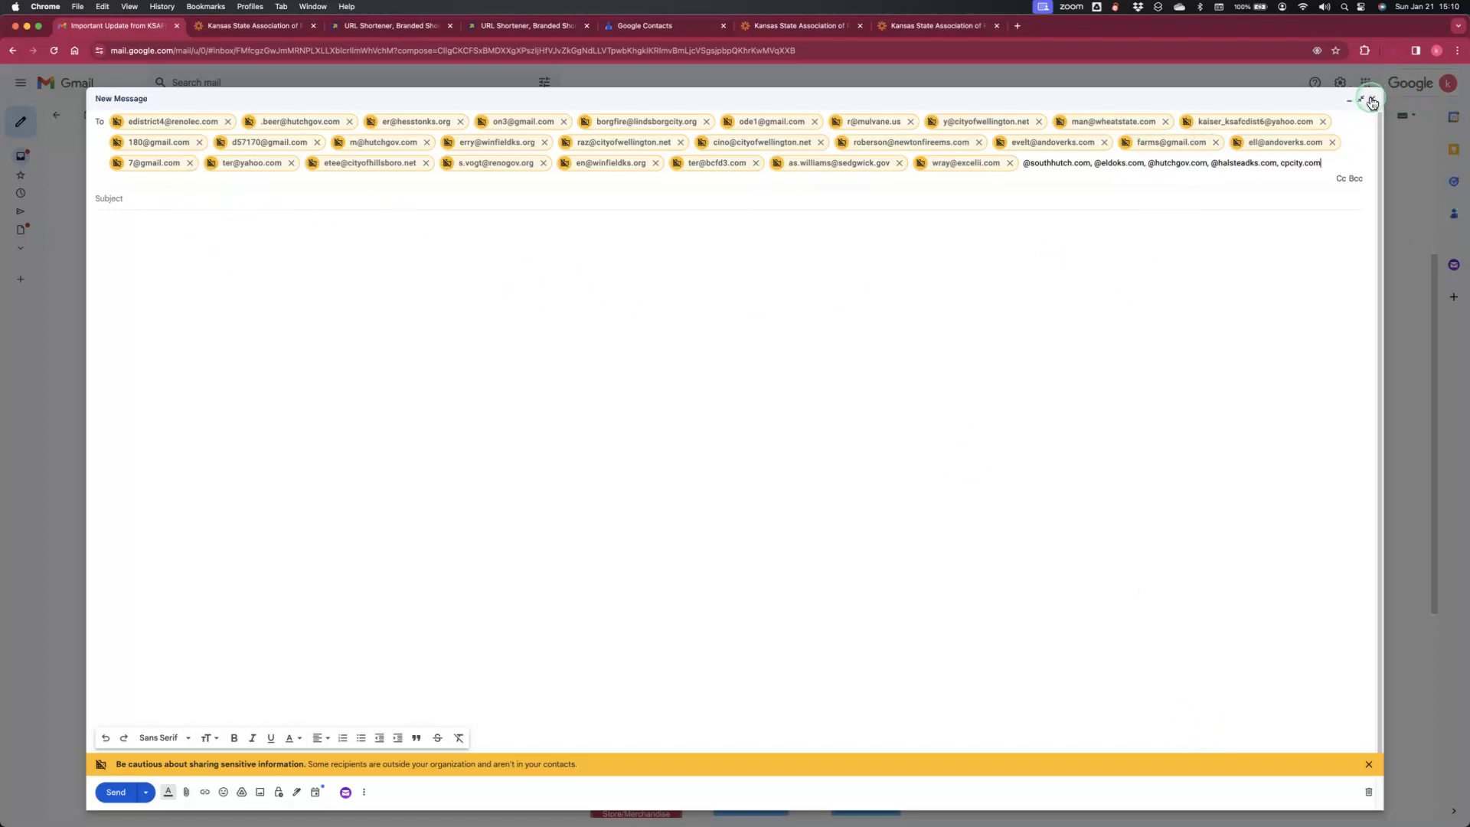
{"action": "left_click", "coordinate": [1372, 102]}
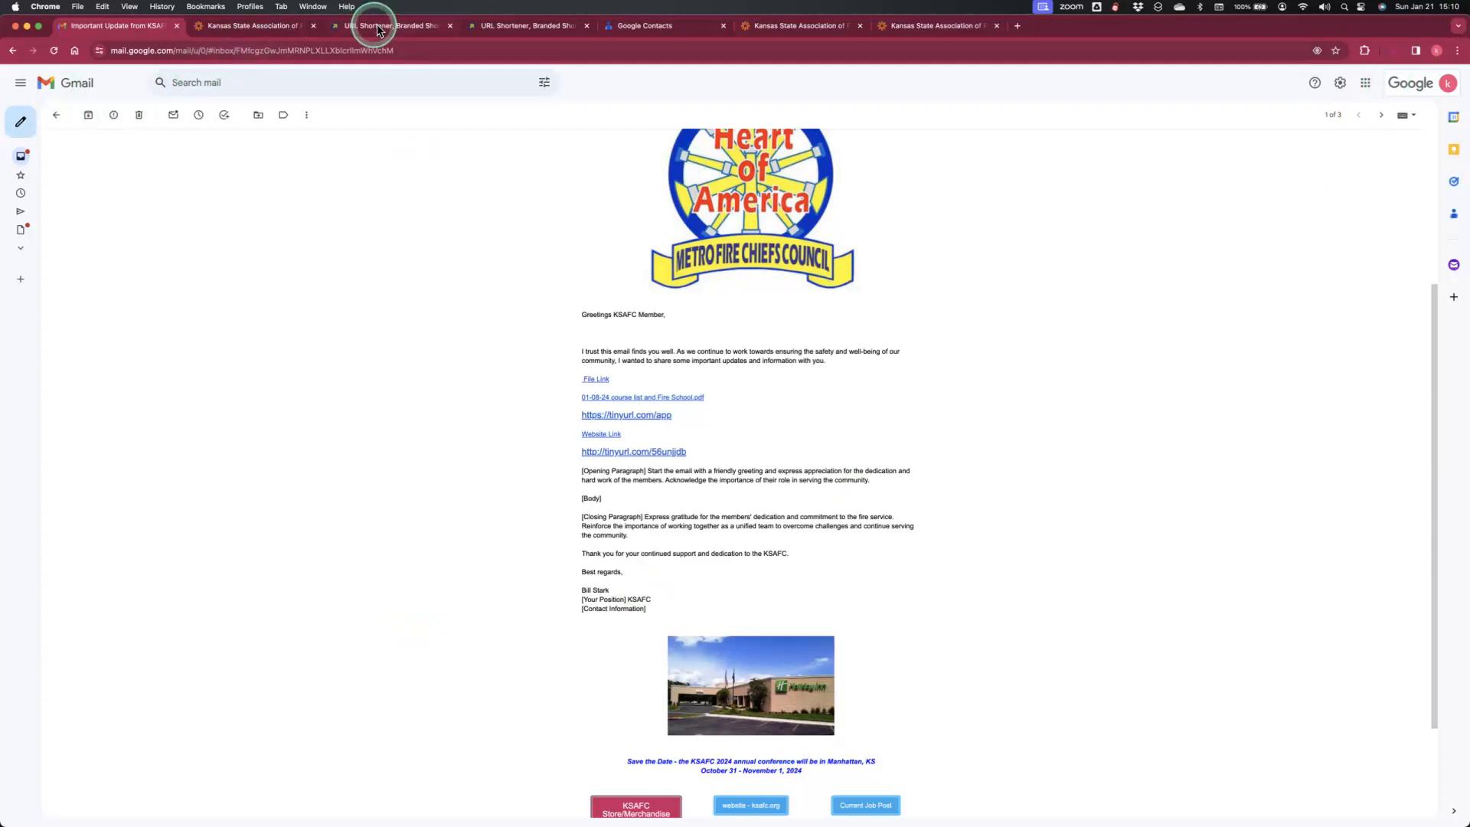
- Switch to Google Contacts and import the file "test import 2024-01-21 Members Kansas State Association of Fire Chiefs (1).csv"
{"action": "left_click", "coordinate": [657, 28]}
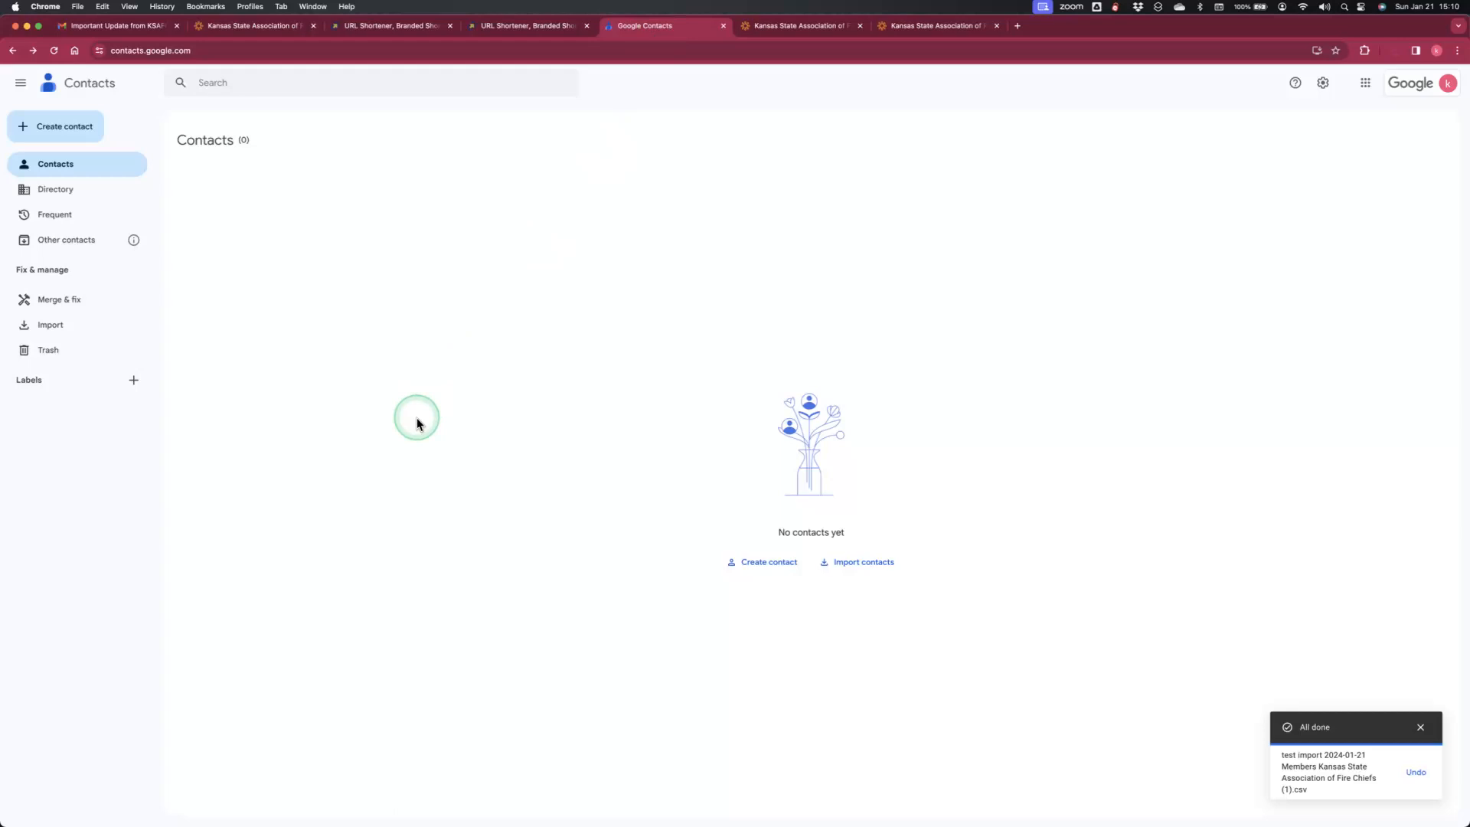
{"action": "left_click", "coordinate": [51, 328]}
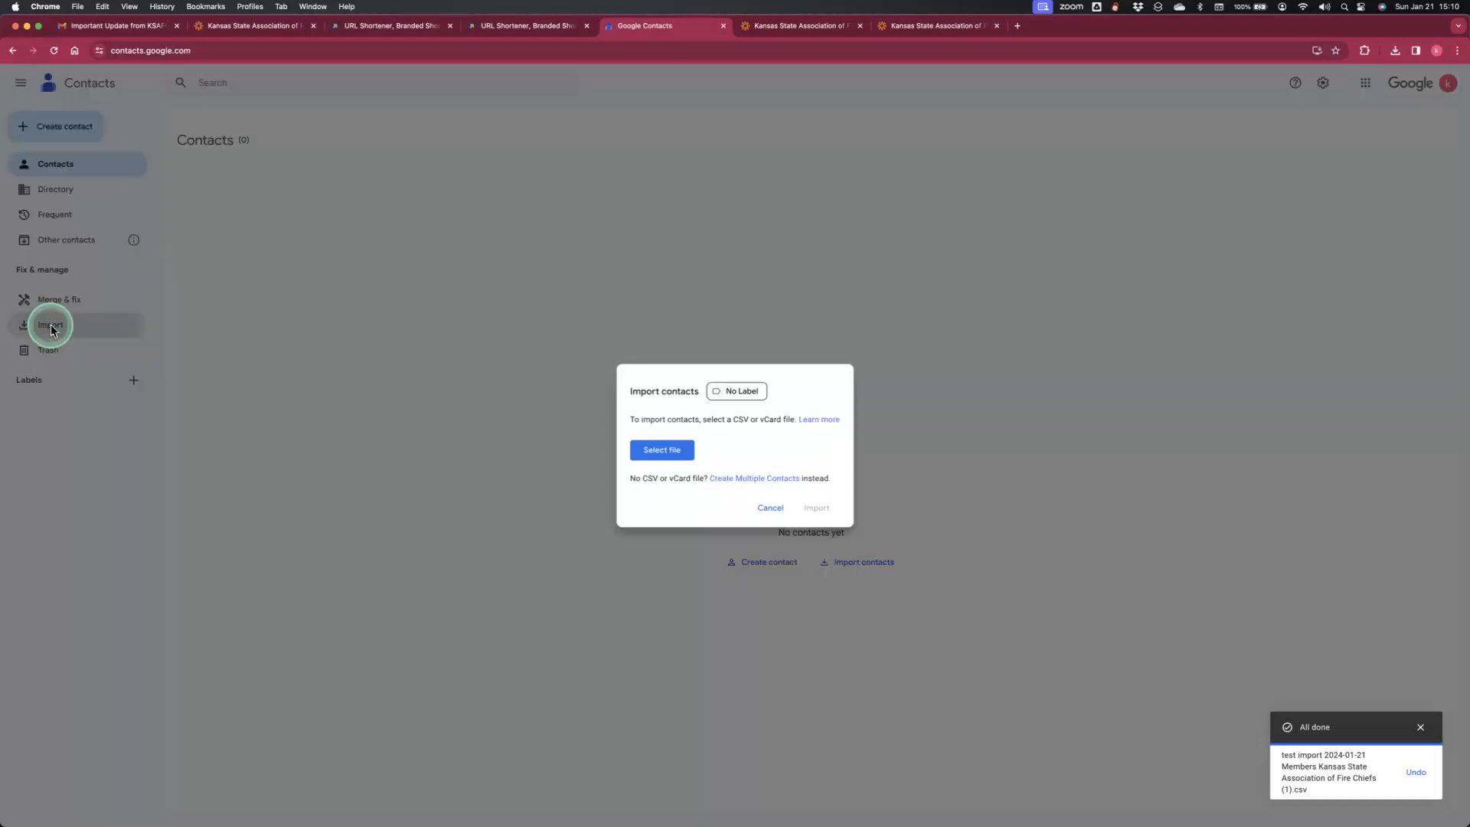
{"action": "left_click", "coordinate": [677, 455]}
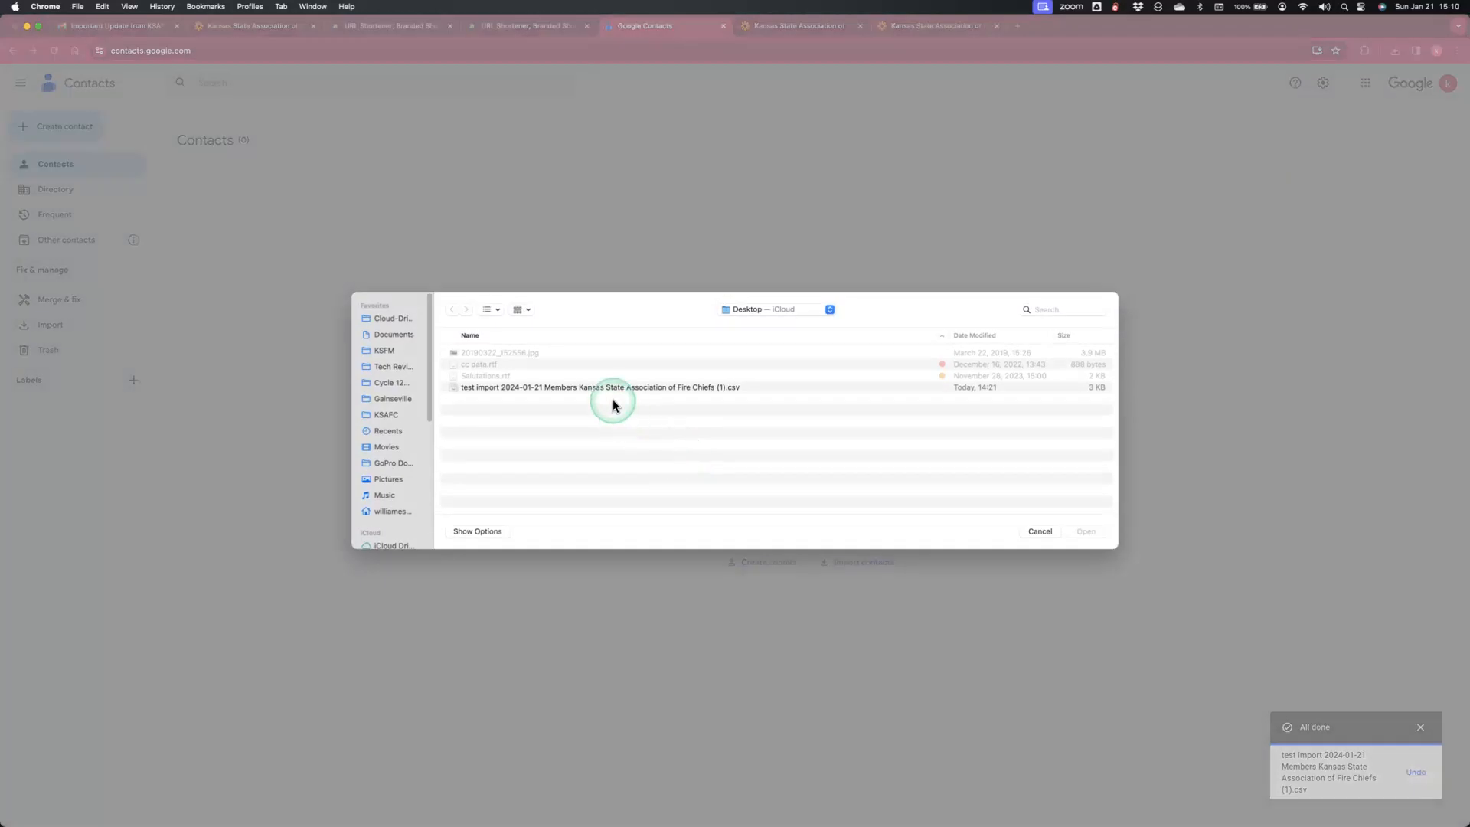
{"action": "left_click", "coordinate": [609, 396]}
{"action": "left_click", "coordinate": [1087, 532]}
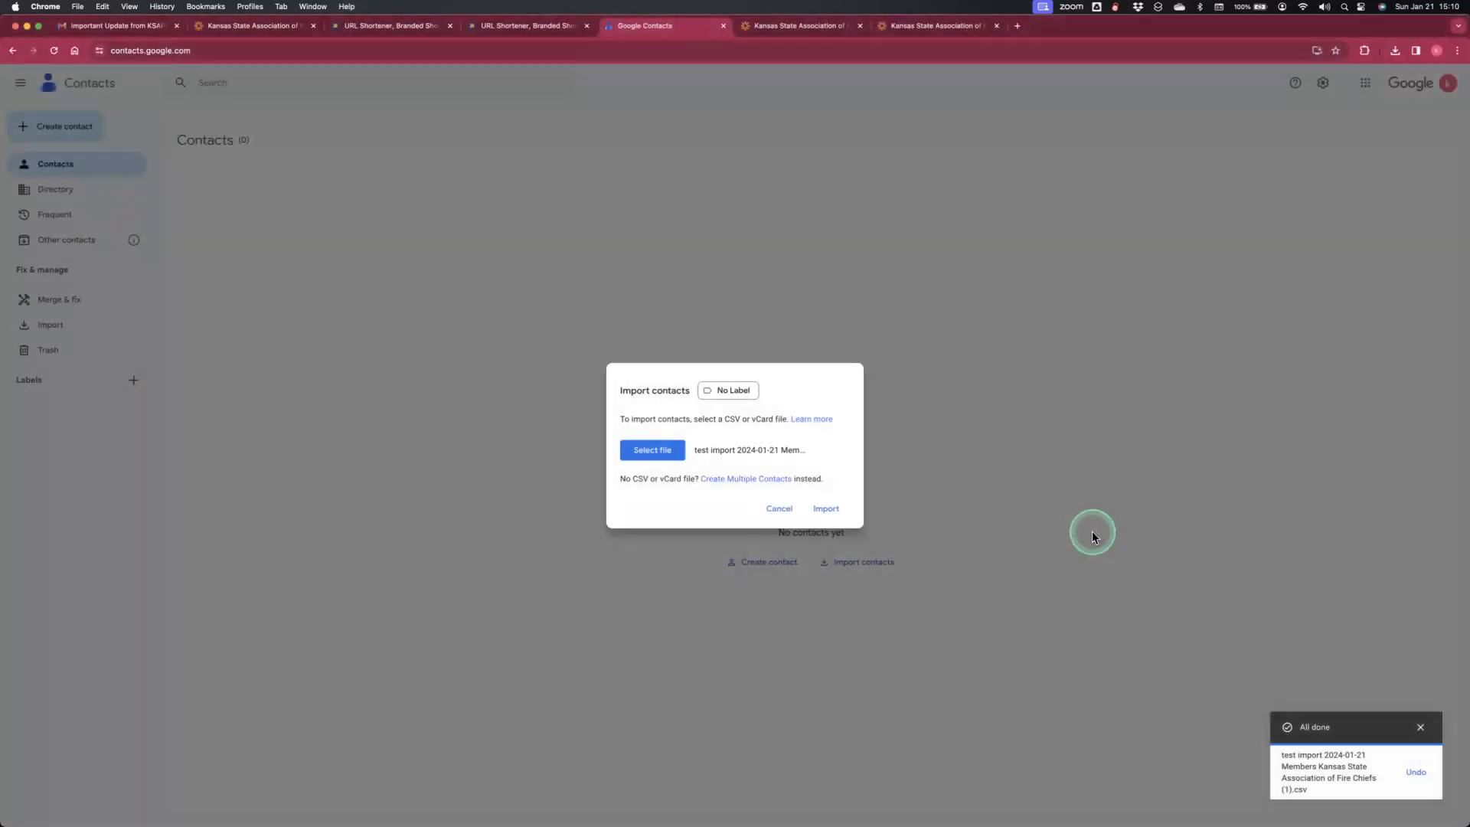
{"action": "left_click", "coordinate": [832, 509]}
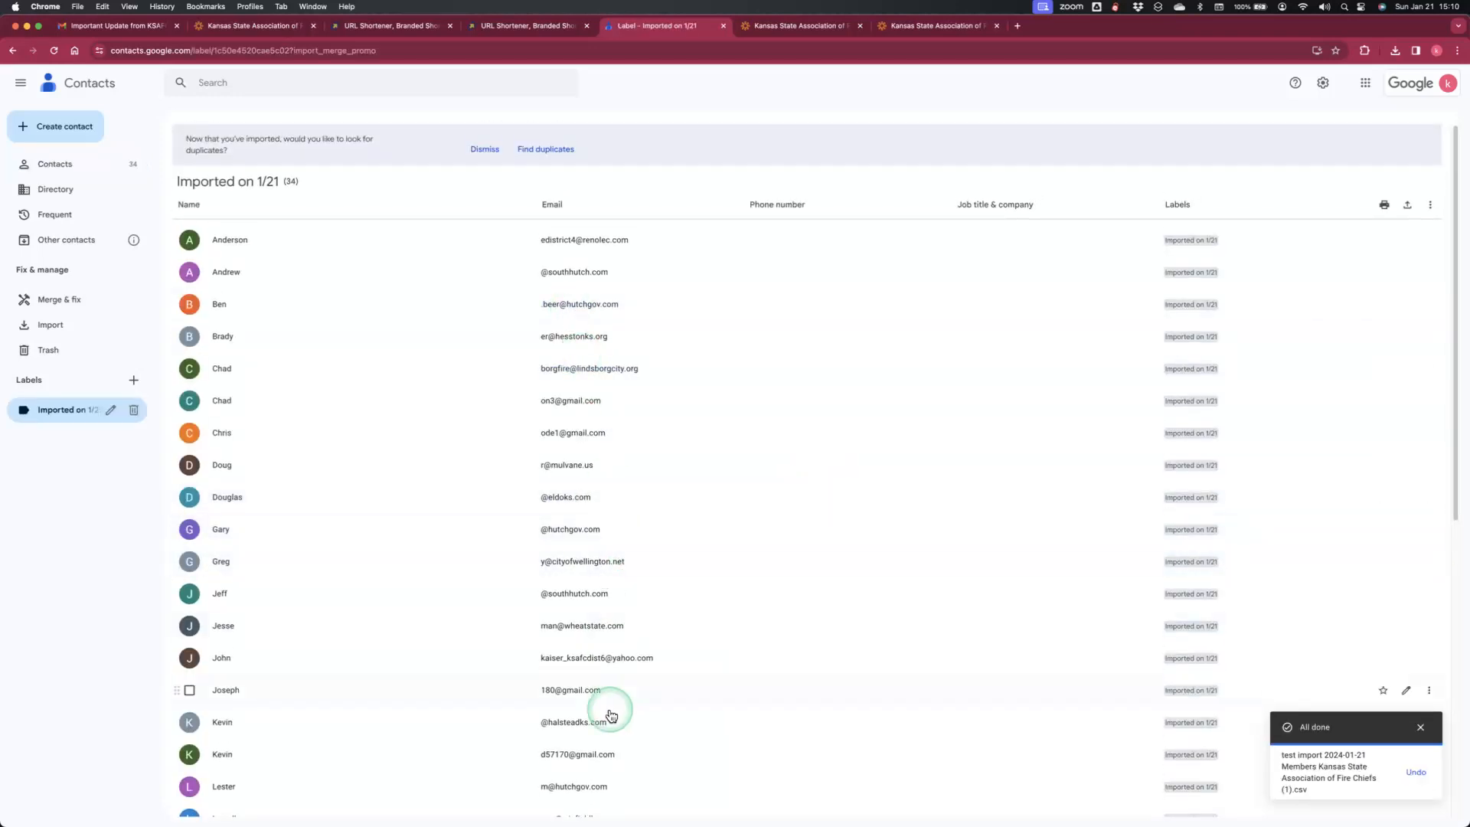
- Look through the imported contacts and rename their label from the import to "District 6 members"
{"action": "scroll", "coordinate": [587, 490], "scroll_direction": "down", "scroll_amount": 2}
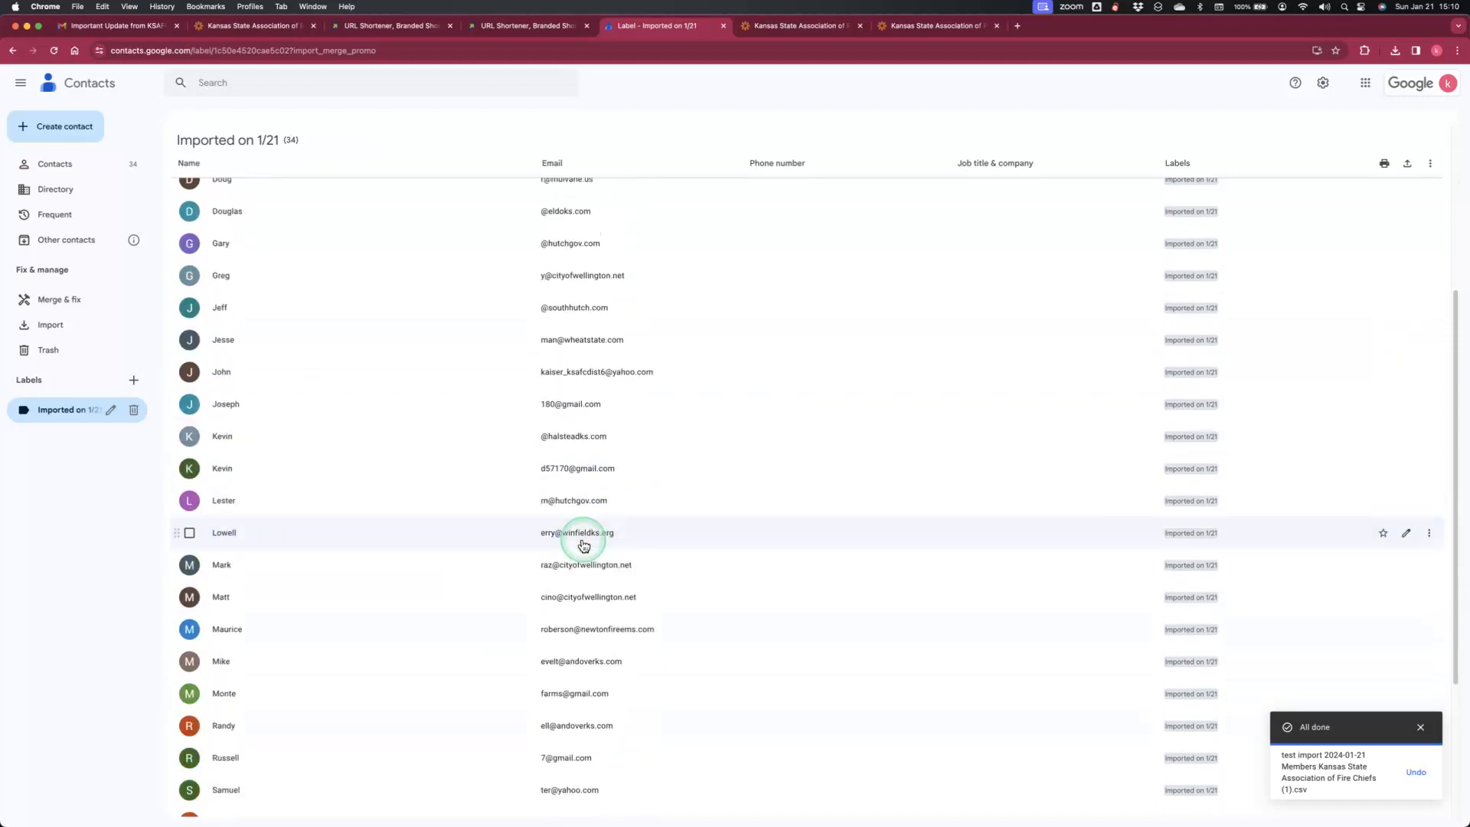
{"action": "scroll", "coordinate": [585, 513], "scroll_direction": "down", "scroll_amount": 5}
{"action": "scroll", "coordinate": [580, 513], "scroll_direction": "up", "scroll_amount": 7}
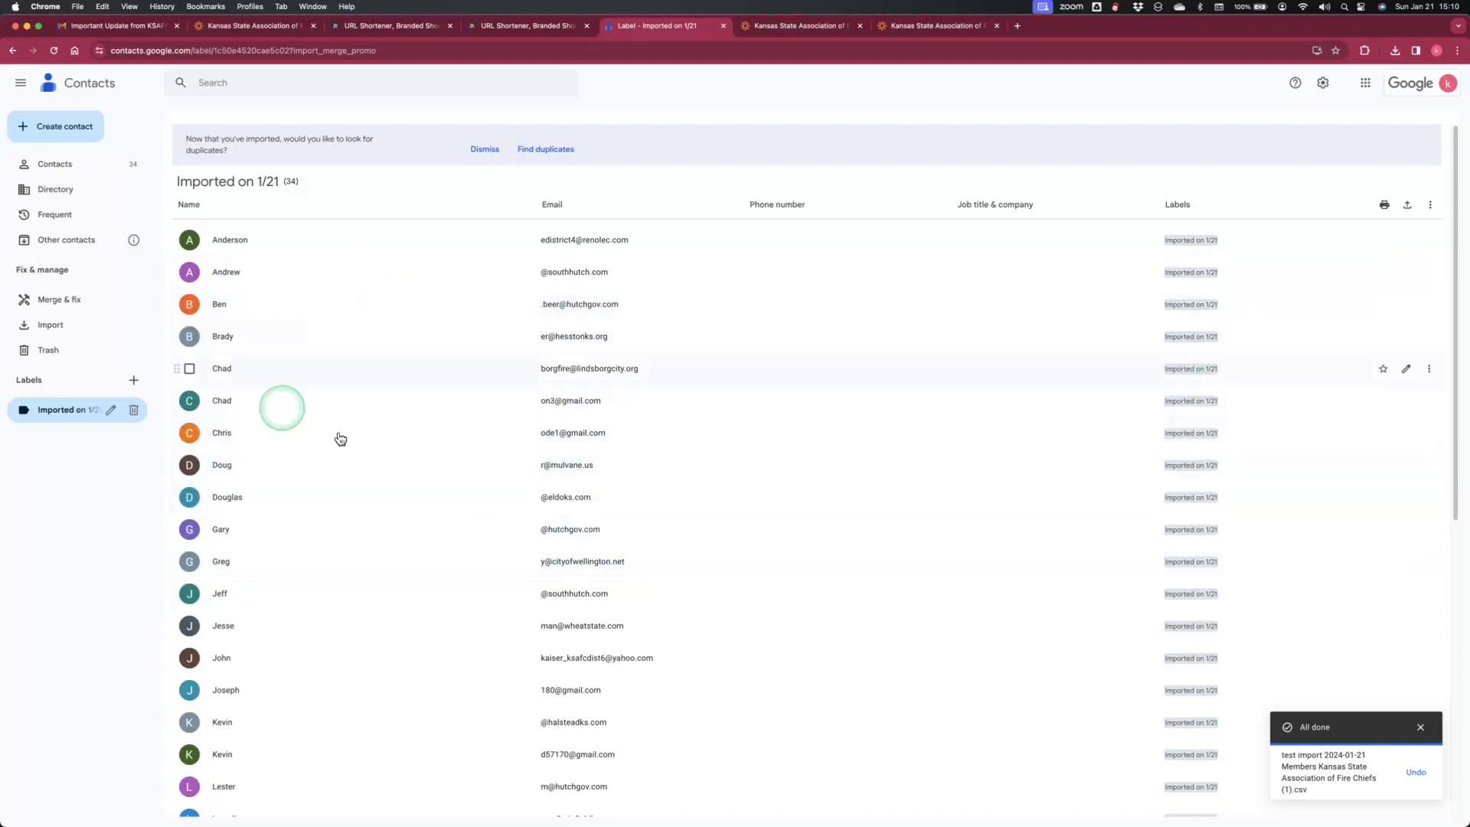
{"action": "left_click", "coordinate": [111, 413]}
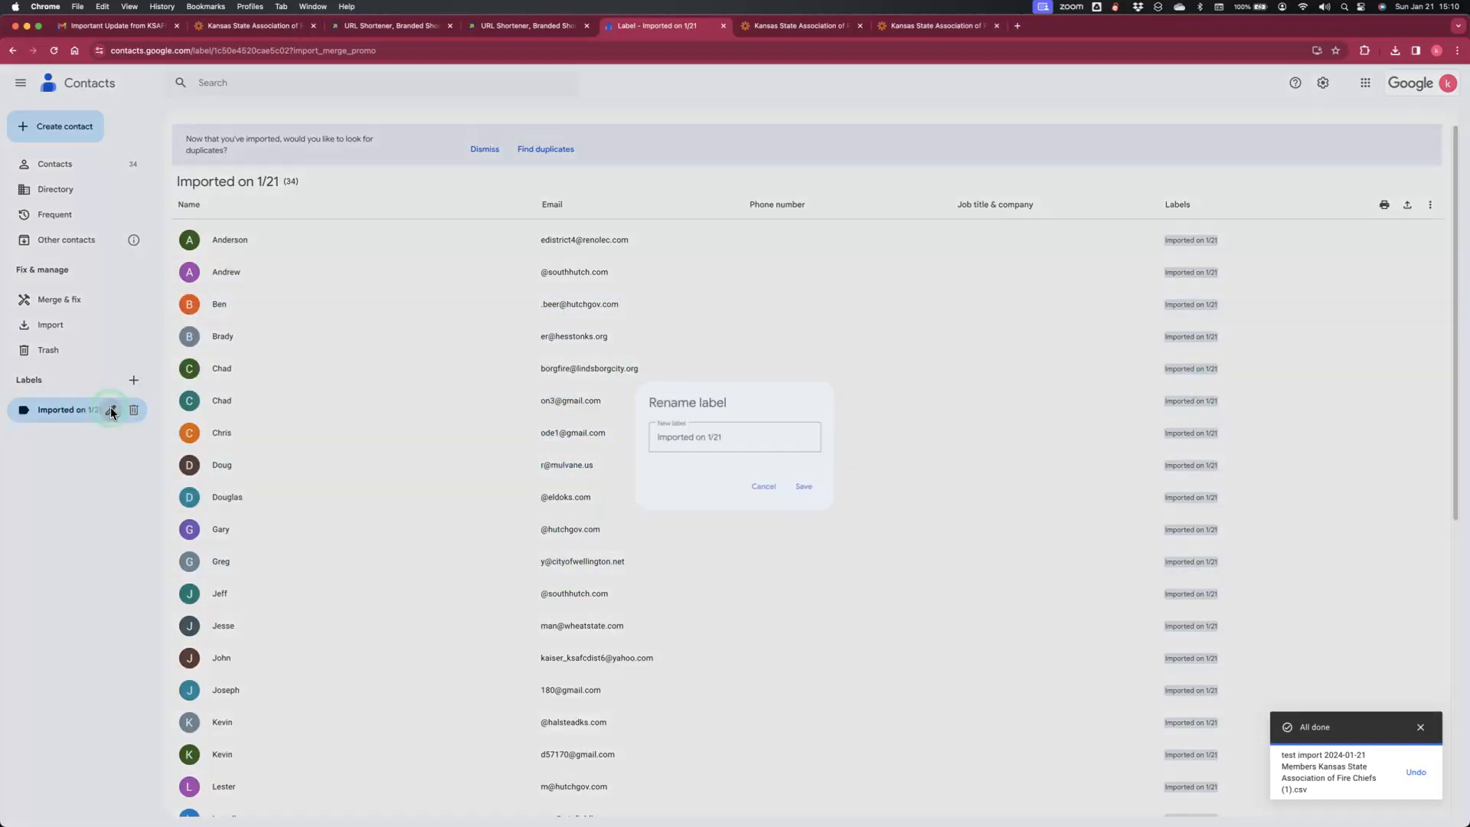
{"action": "left_click", "coordinate": [471, 449]}
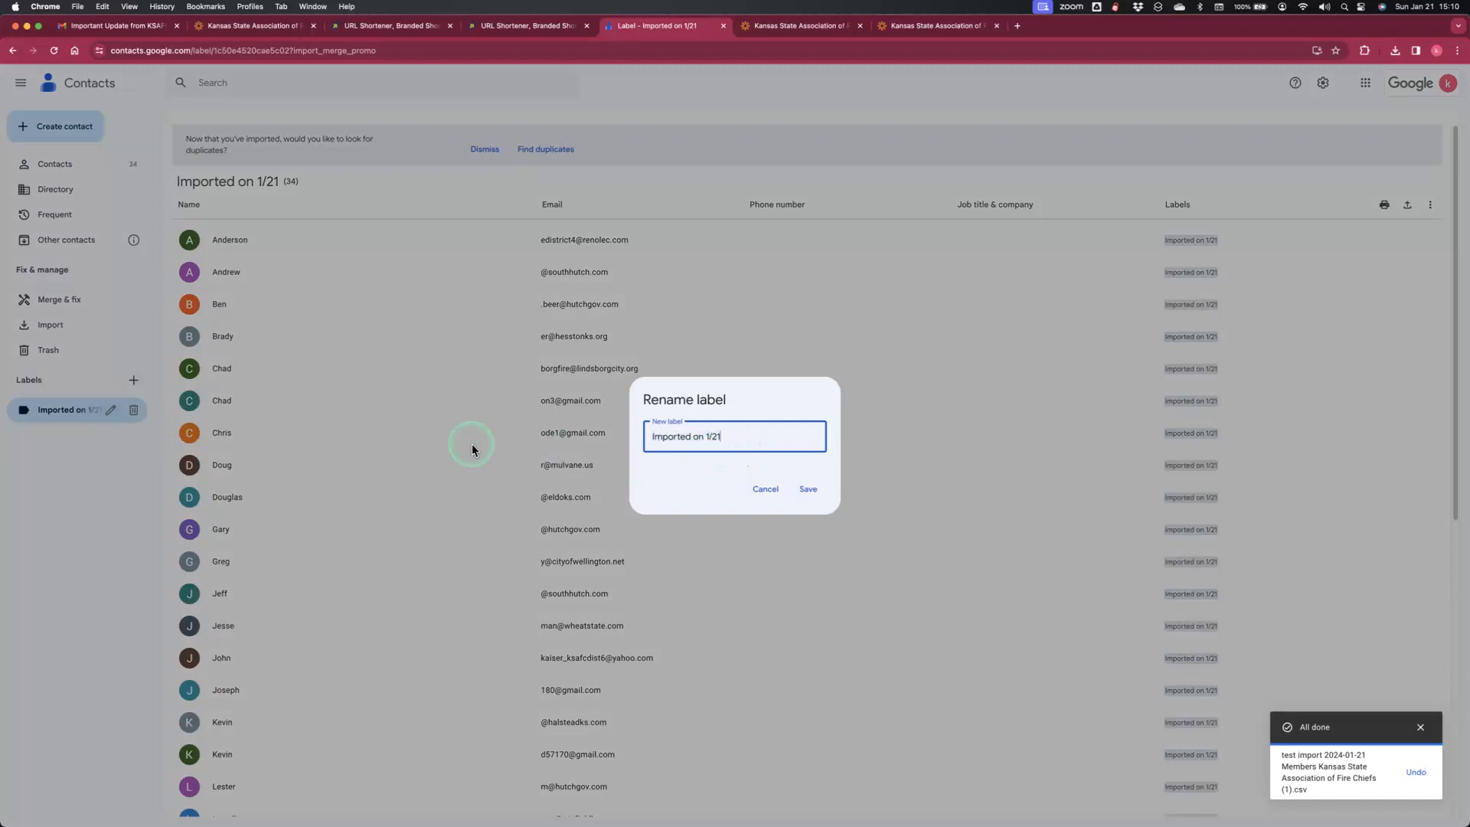
{"action": "left_click_drag", "start_coordinate": [731, 430], "coordinate": [584, 431]}
{"action": "type", "text": "District 6 memebers"}
{"action": "double_click", "coordinate": [731, 445]}
{"action": "right_click", "coordinate": [731, 444]}
{"action": "left_click", "coordinate": [766, 453]}
{"action": "left_click", "coordinate": [808, 490]}
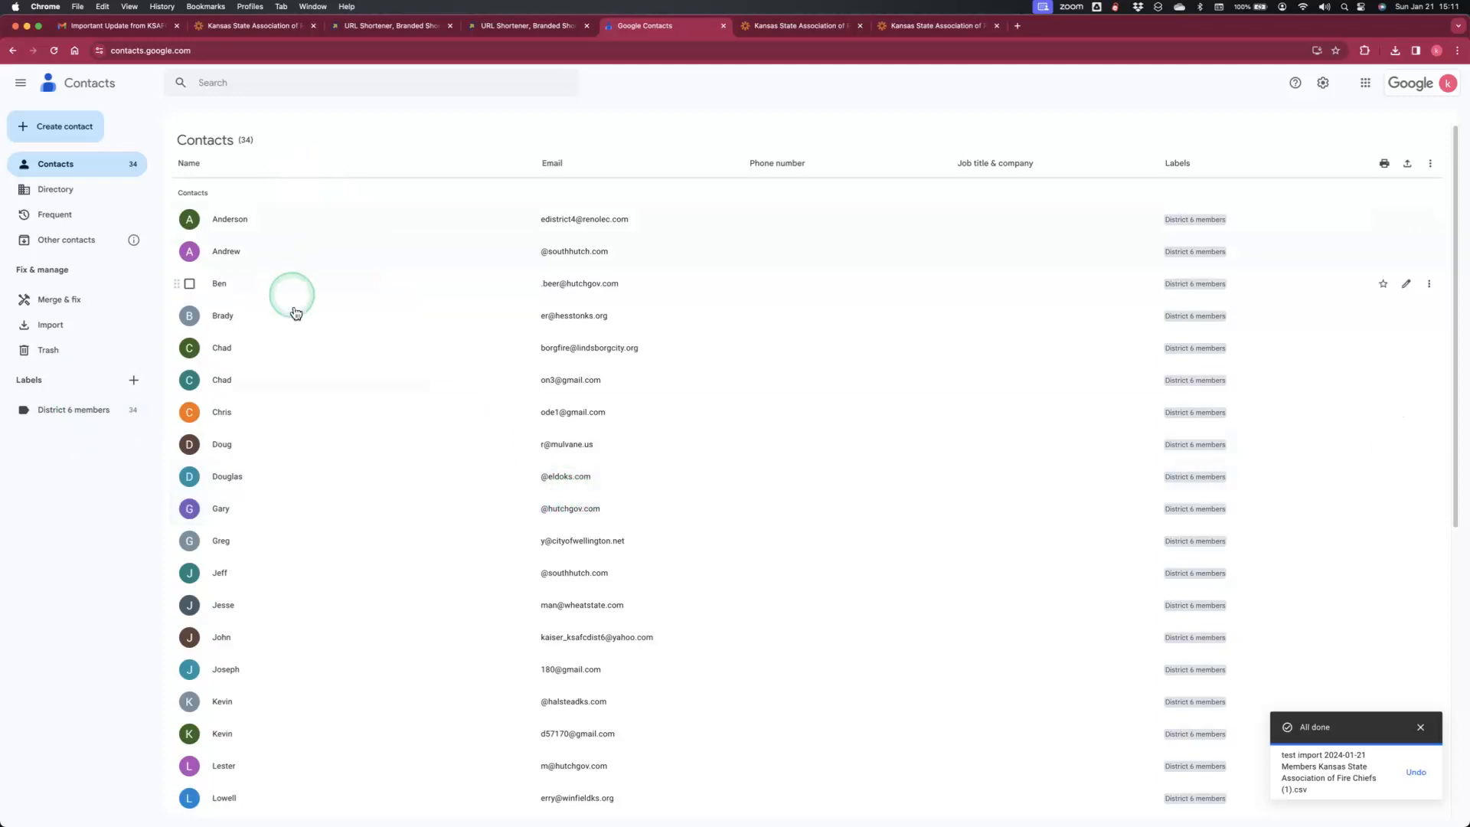
- Switch to Gmail, address a new enlarged message to the "District 6 members" contact label, and close the message
{"action": "left_click", "coordinate": [115, 25]}
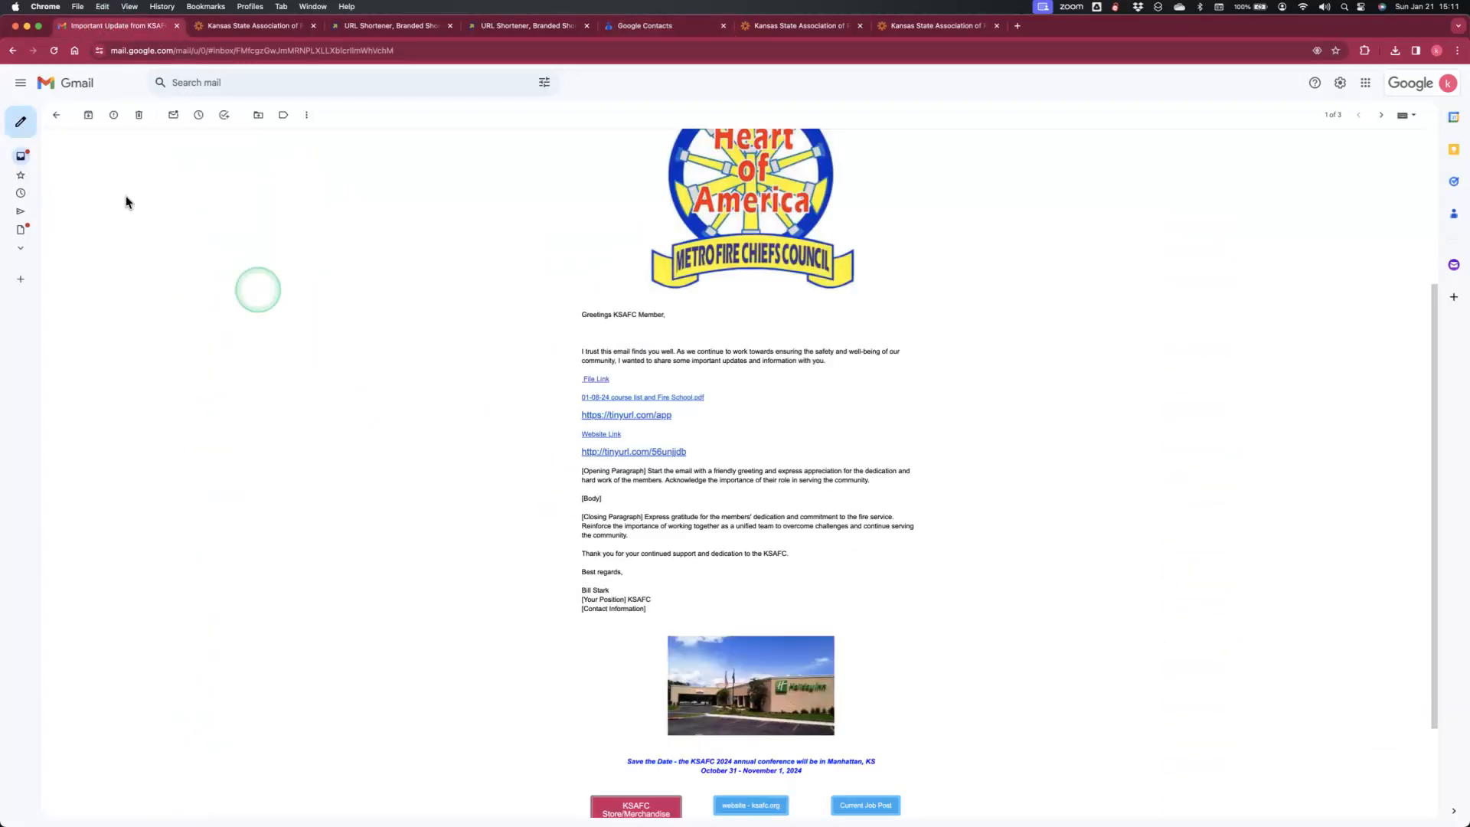
{"action": "left_click", "coordinate": [20, 121]}
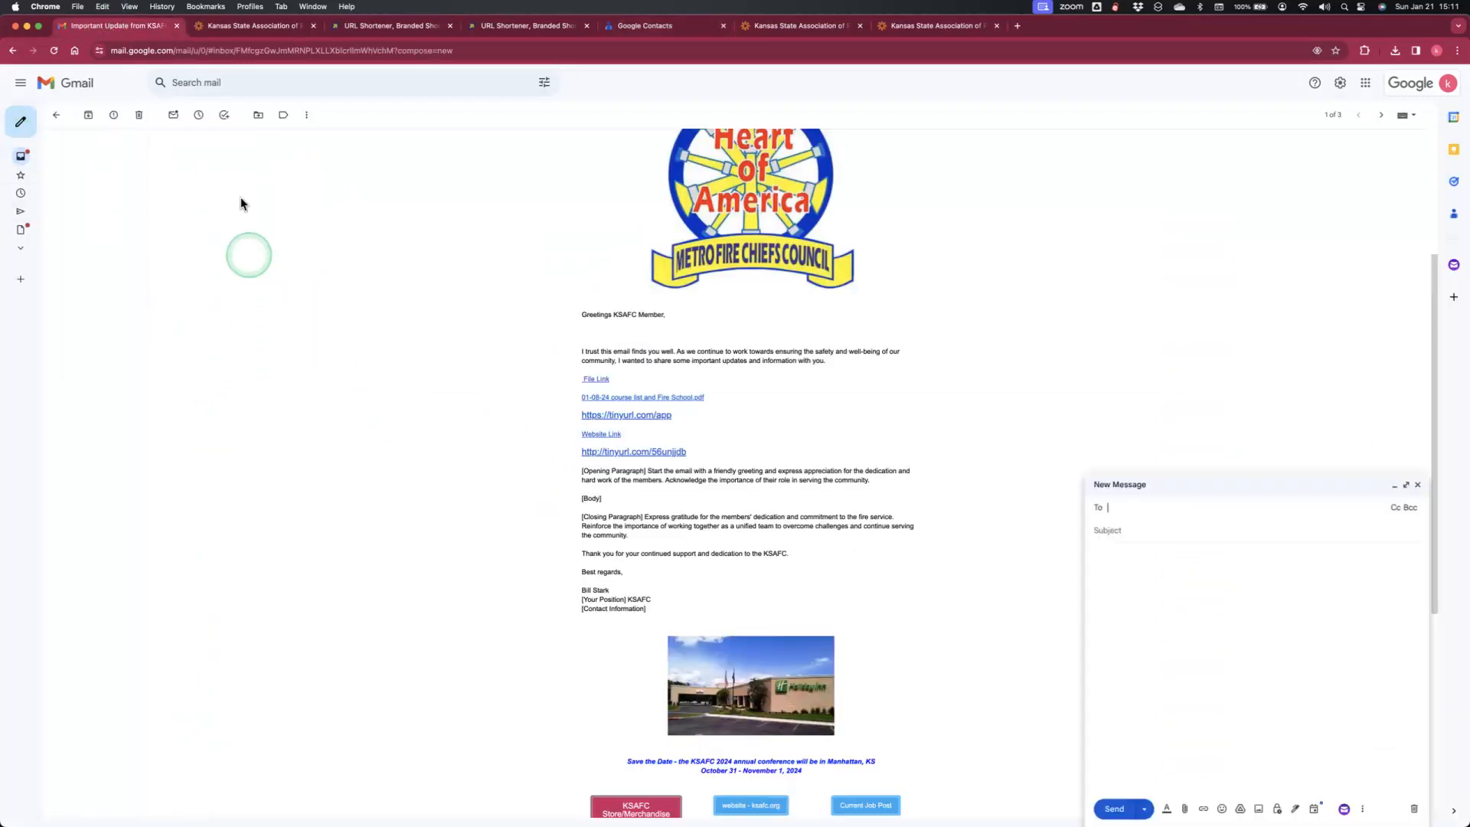
{"action": "mouse_move", "coordinate": [27, 124]}
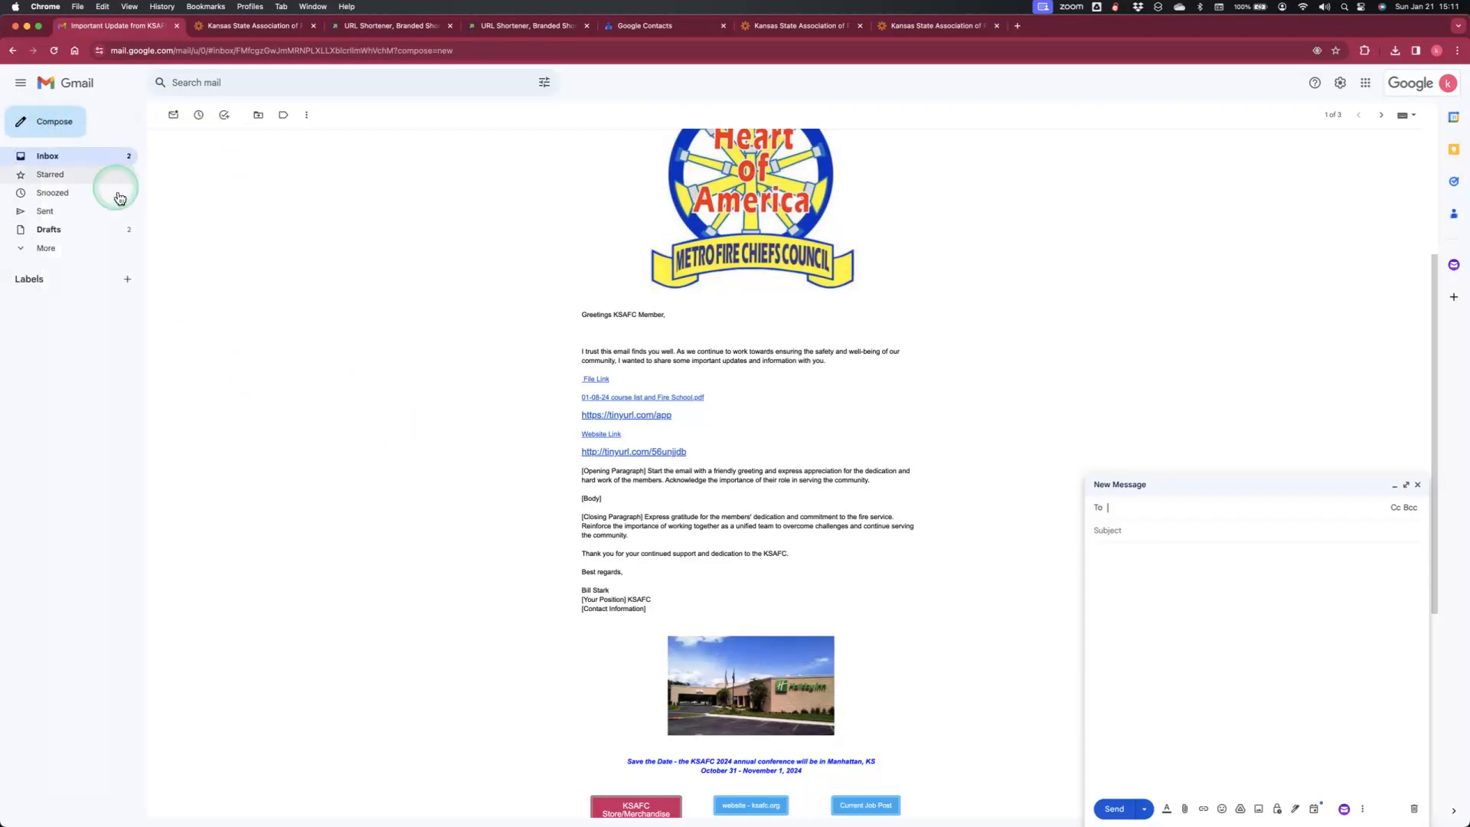
{"action": "left_click", "coordinate": [21, 123]}
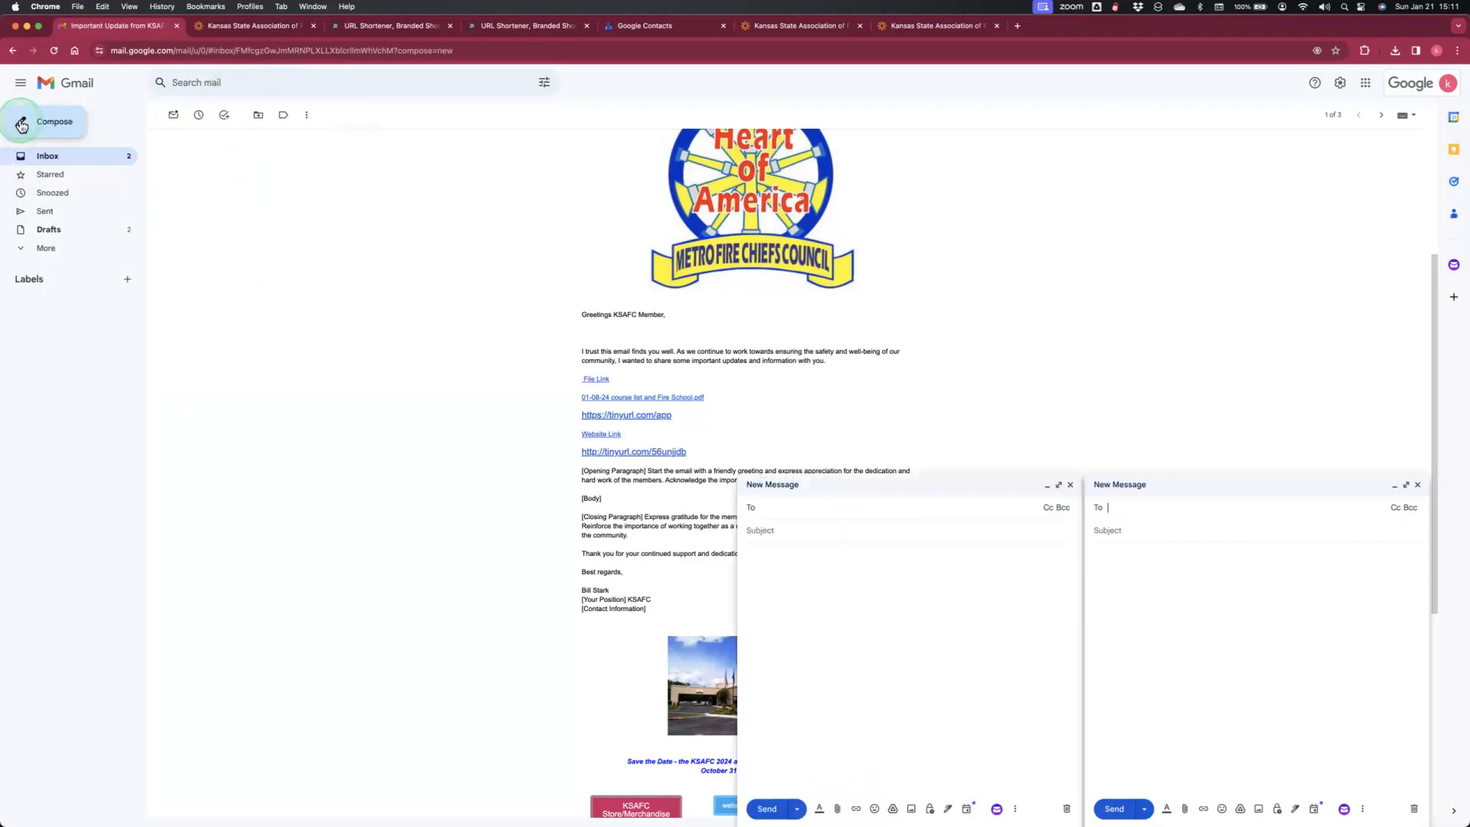
{"action": "left_click", "coordinate": [1060, 486]}
{"action": "left_click", "coordinate": [150, 121]}
{"action": "type", "text": "di"}
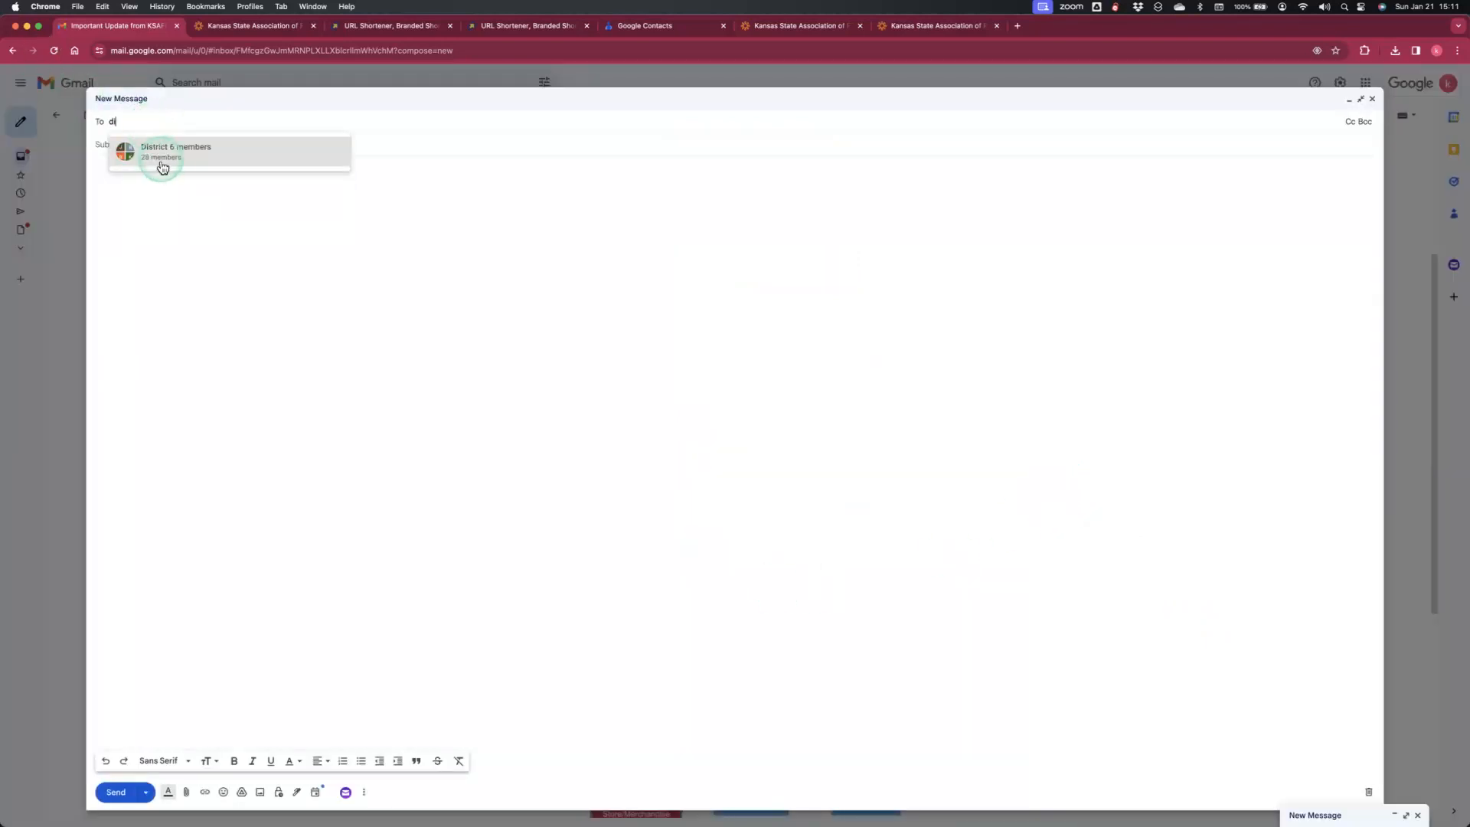
{"action": "left_click", "coordinate": [175, 157]}
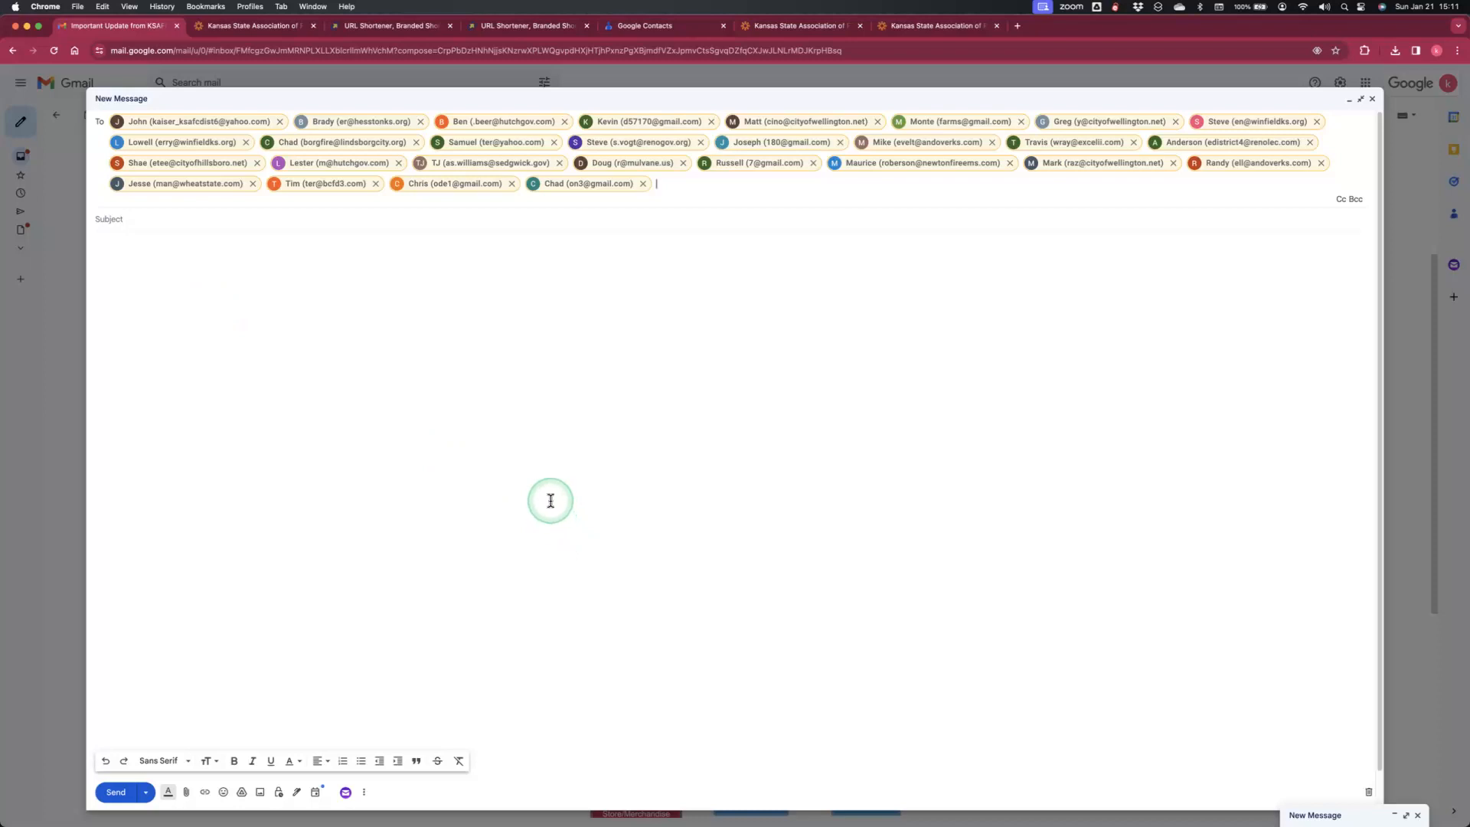
{"action": "left_click", "coordinate": [1371, 101]}
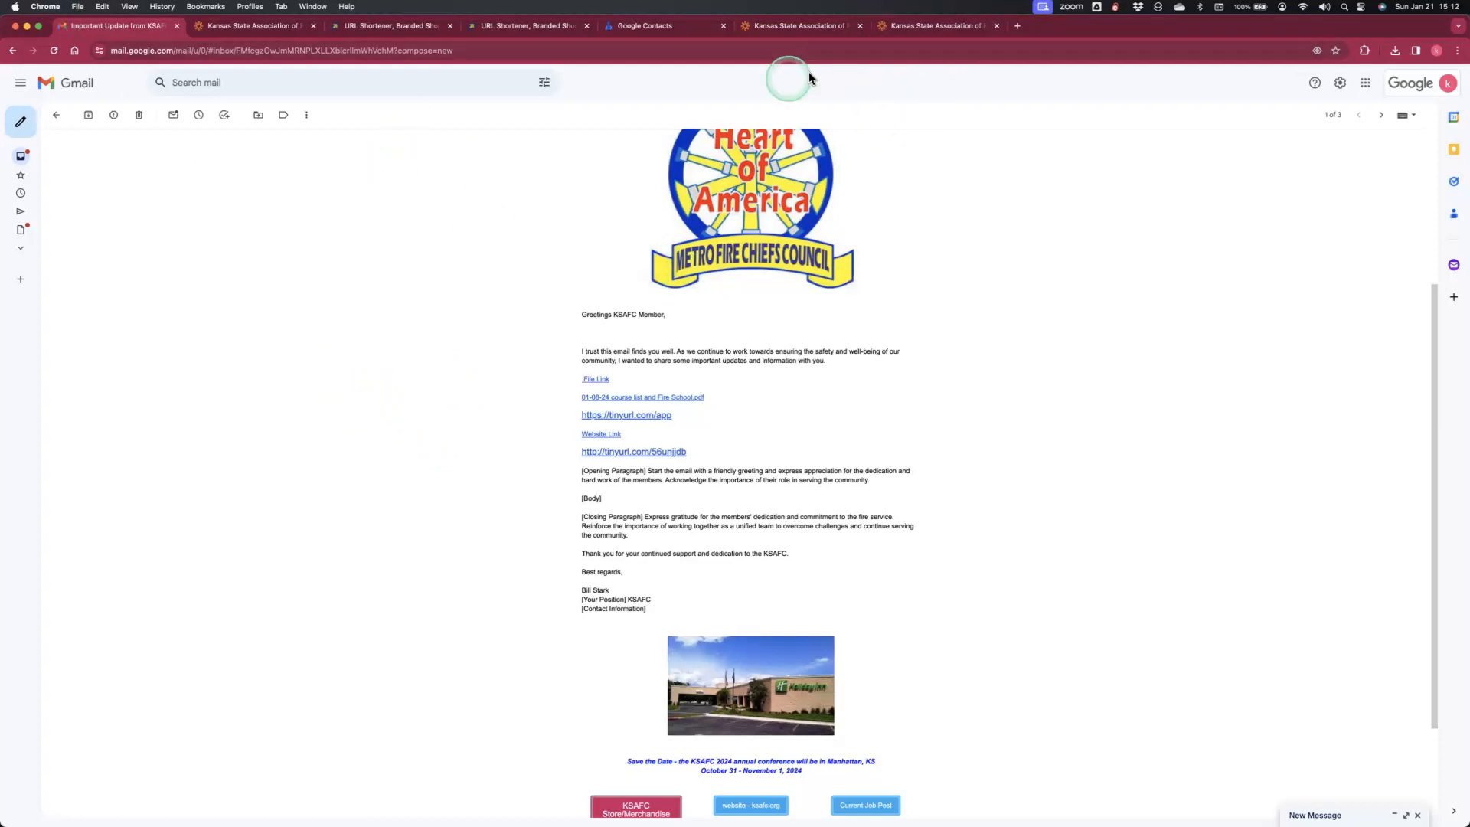
- Switch back to the Wild Apricot member list and go to the email overview in the communication area
{"action": "left_click", "coordinate": [797, 26]}
{"action": "left_click", "coordinate": [929, 26]}
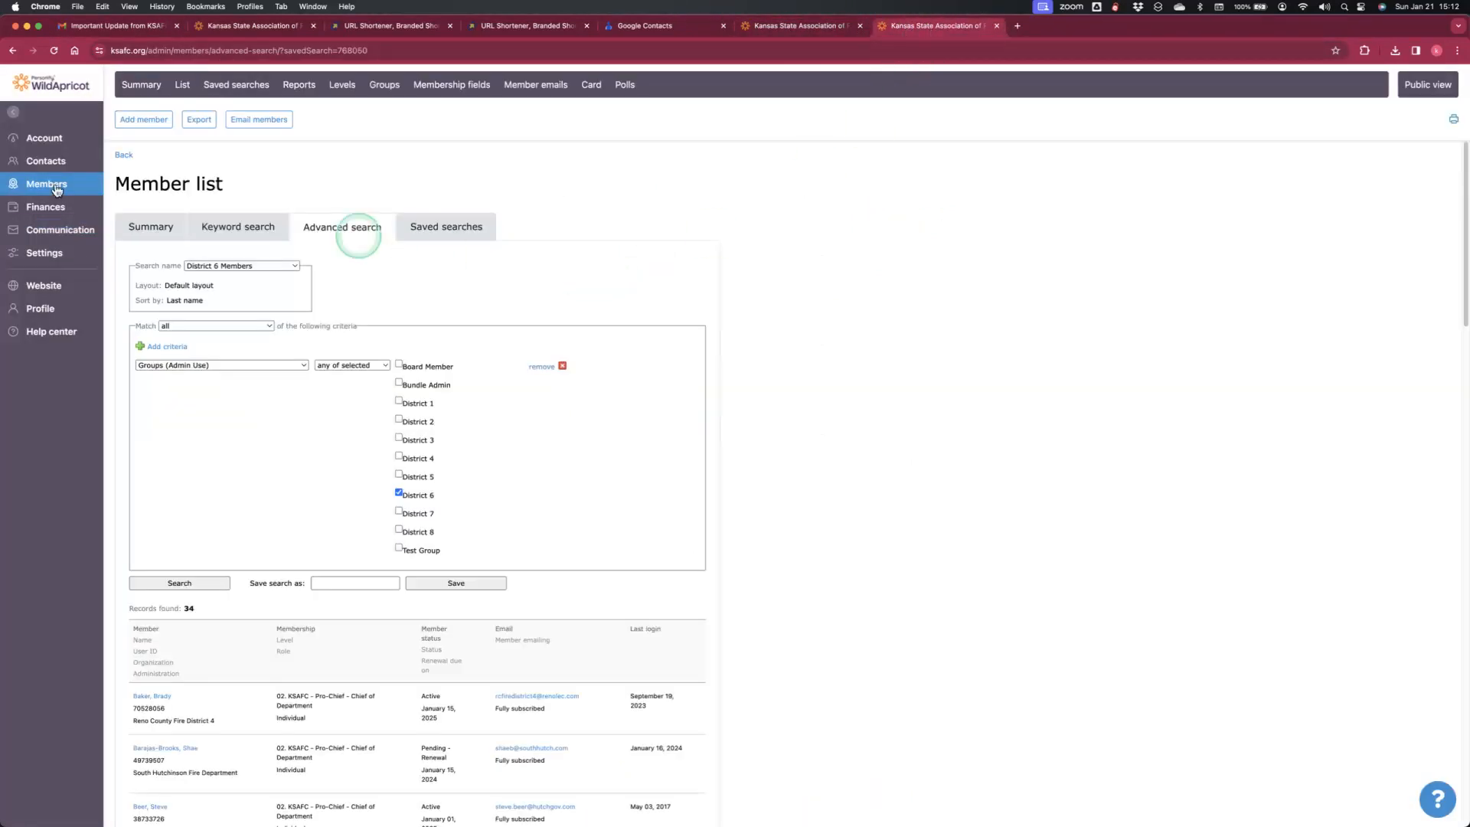
{"action": "left_click", "coordinate": [73, 231]}
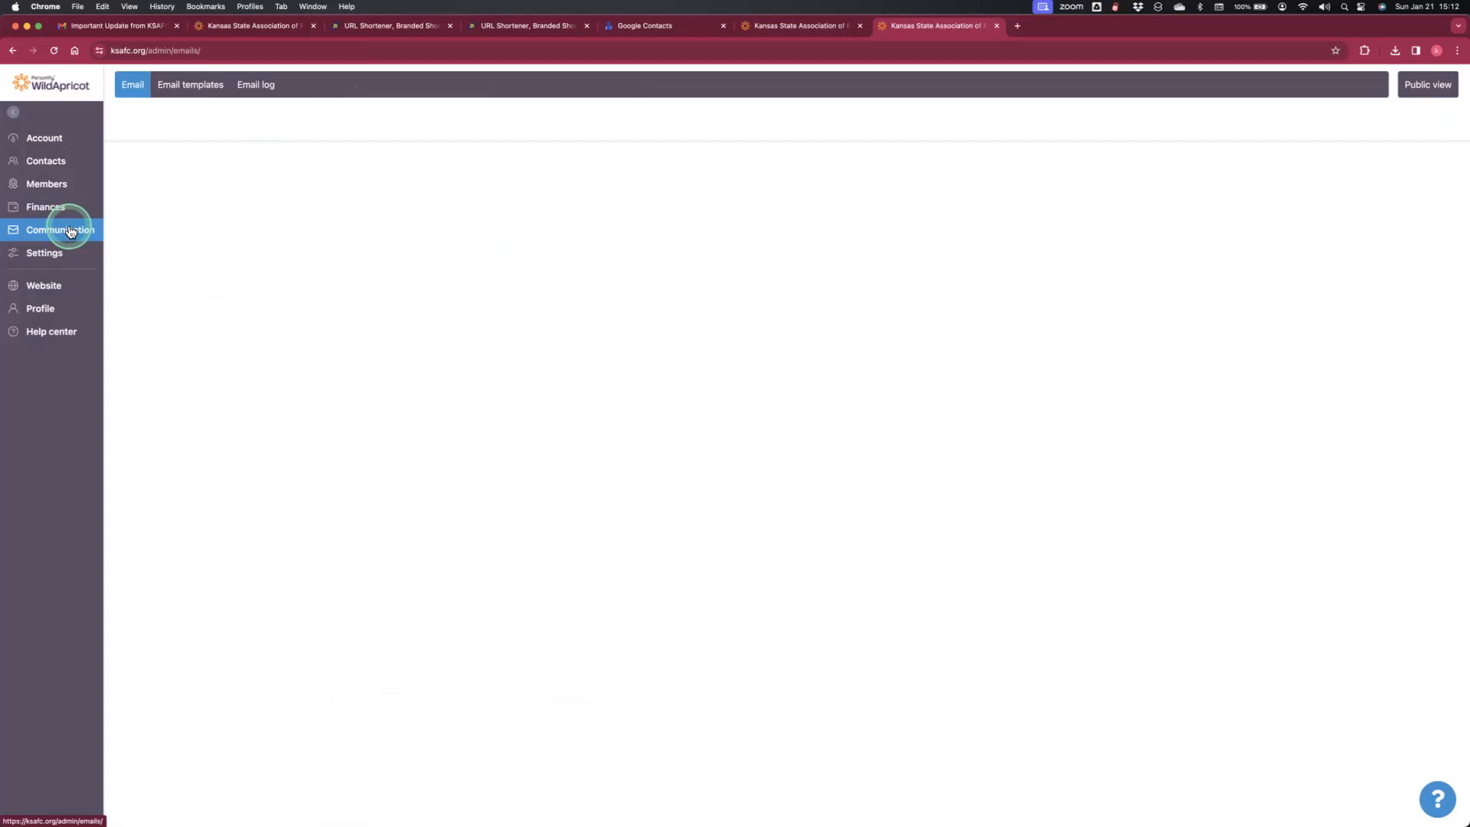